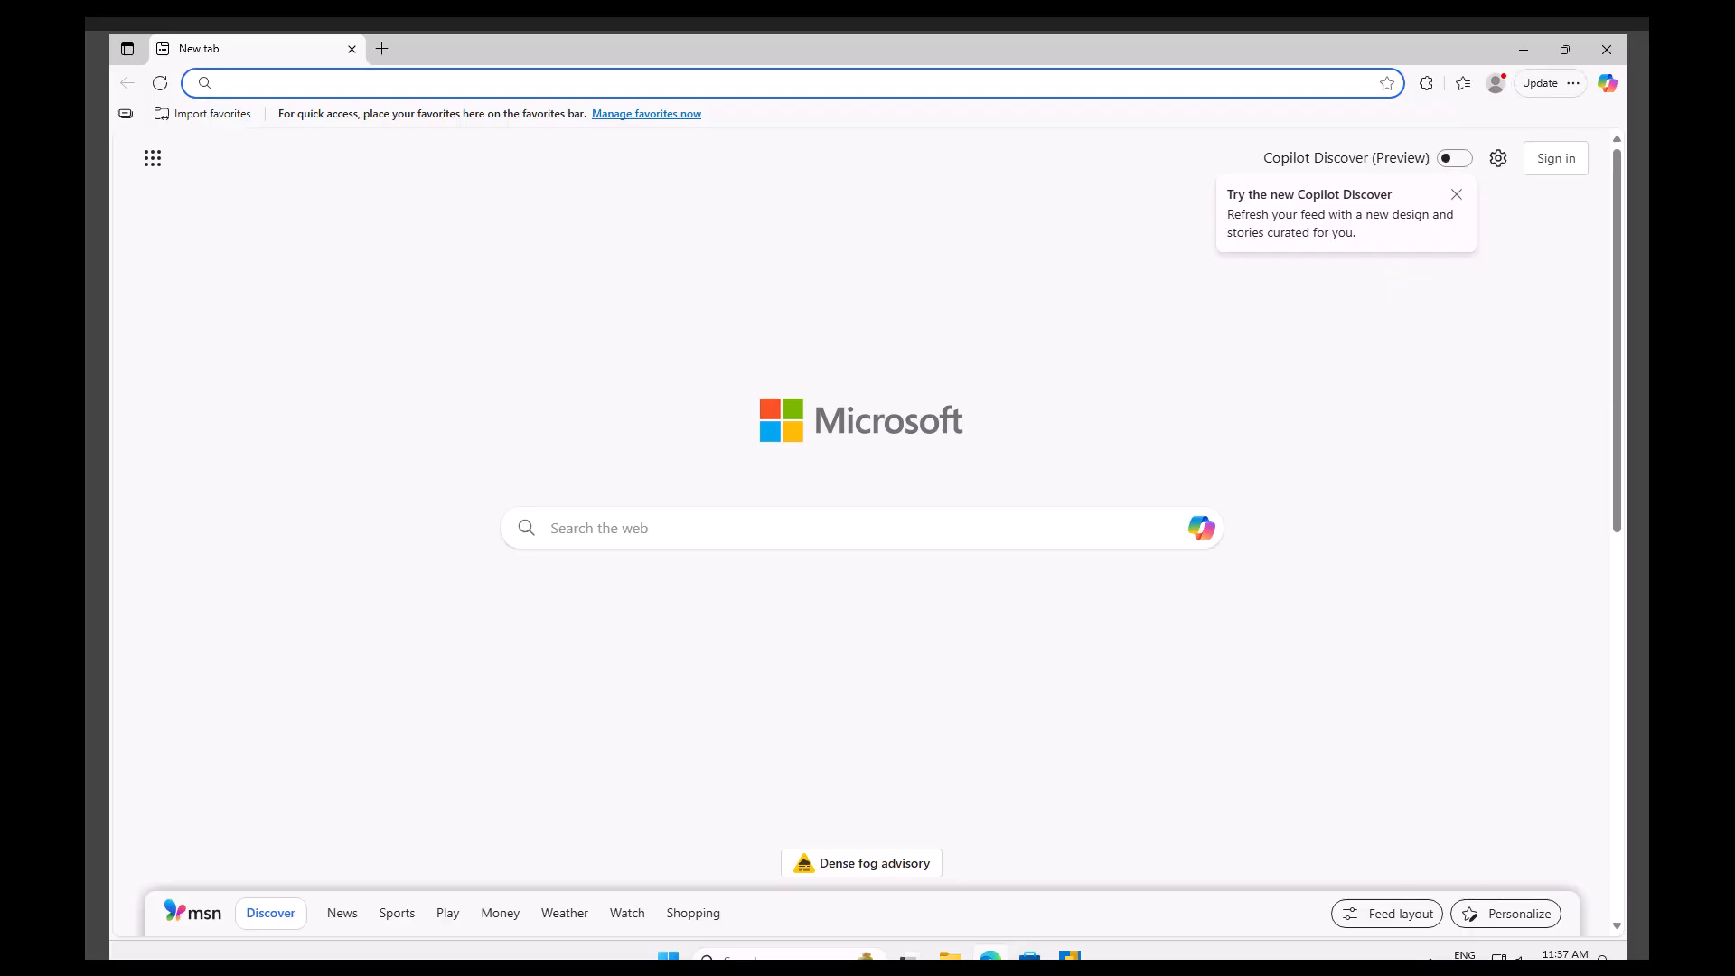
Try to open copilotsutdio.microsoft.com from the browser address bar.
left_click(516, 82)
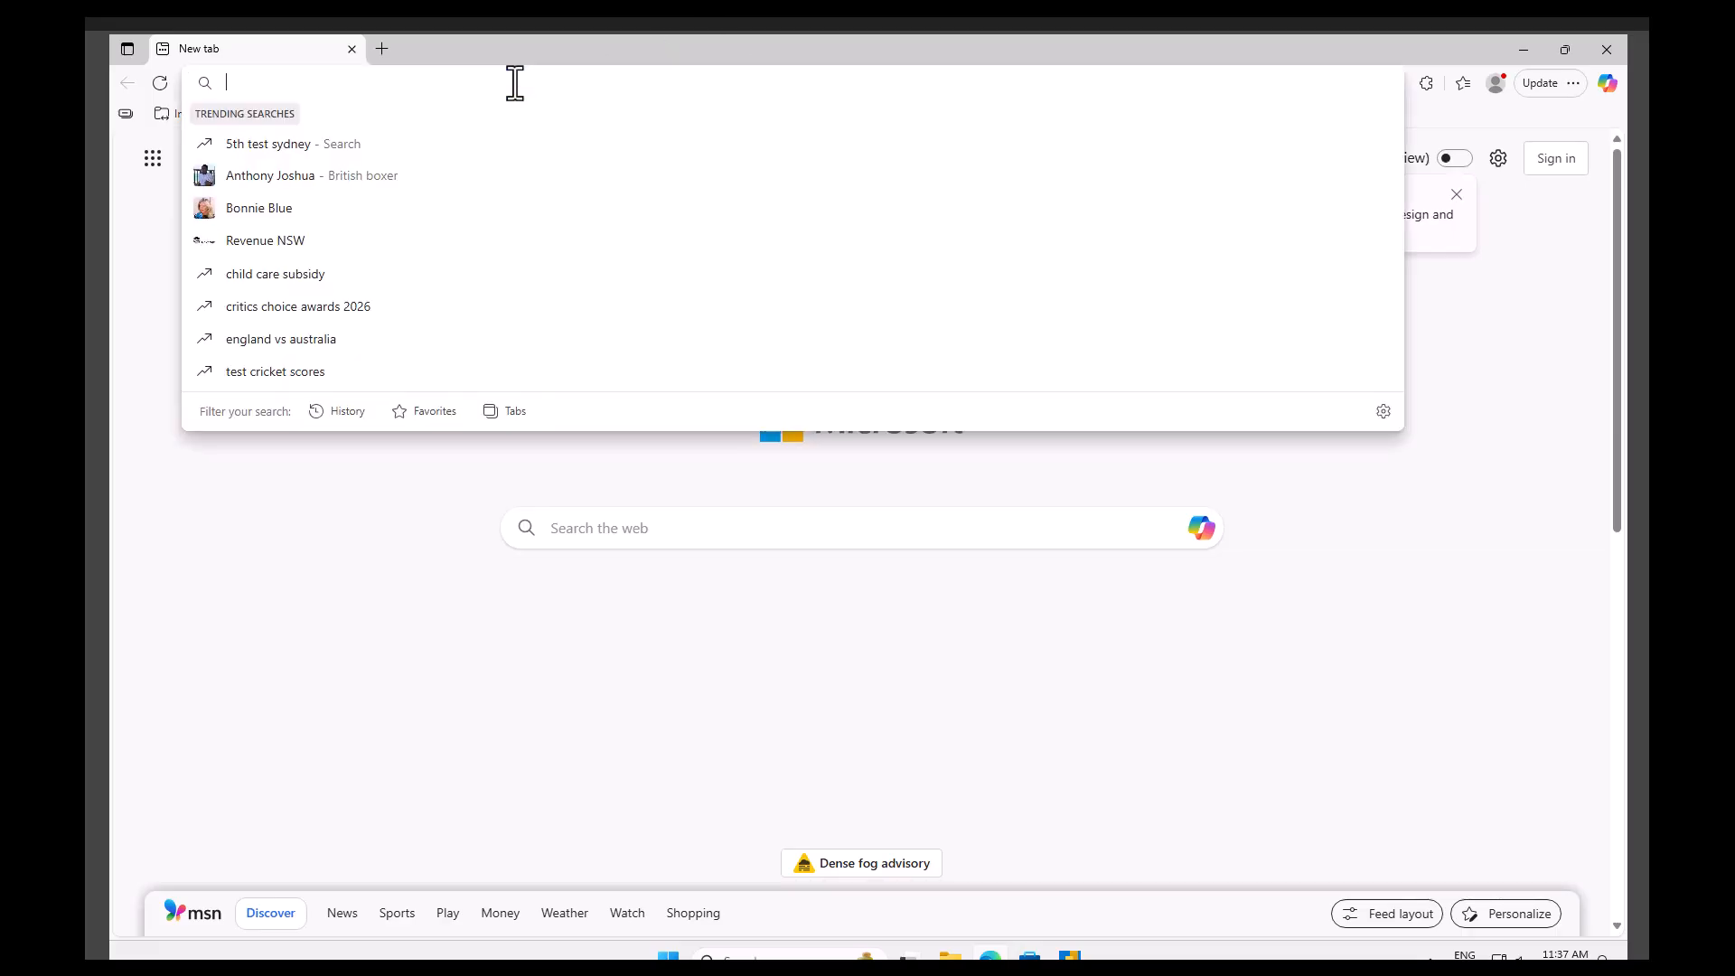
type("cop")
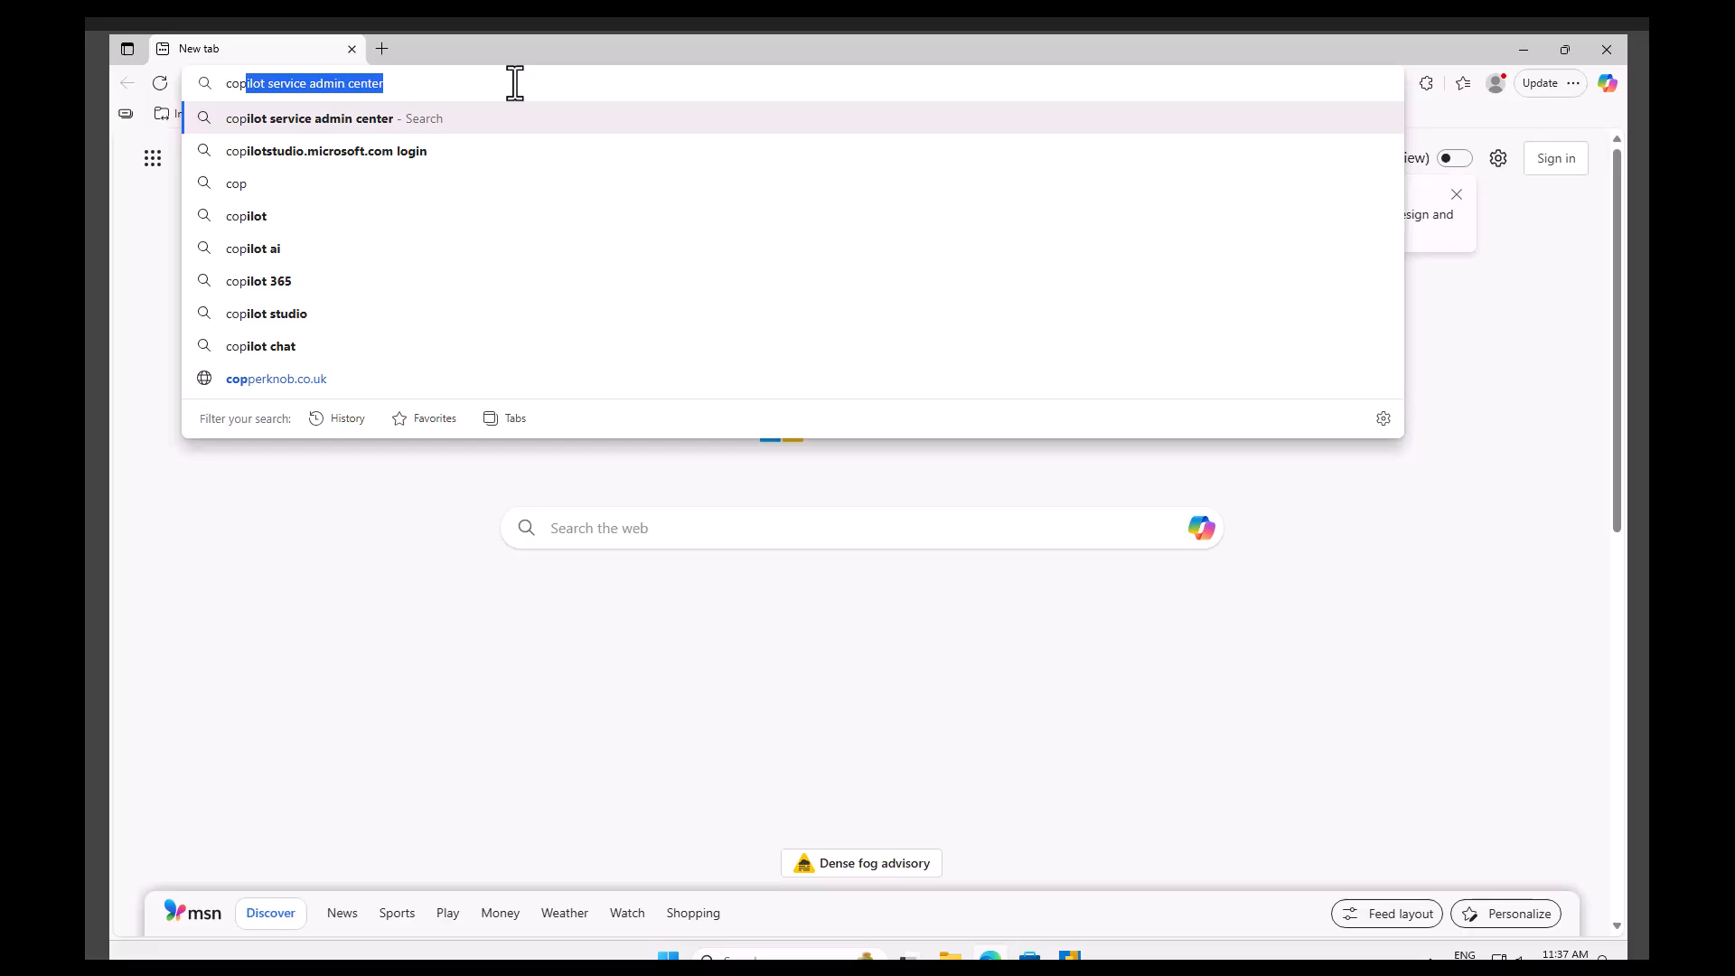
type("ilot")
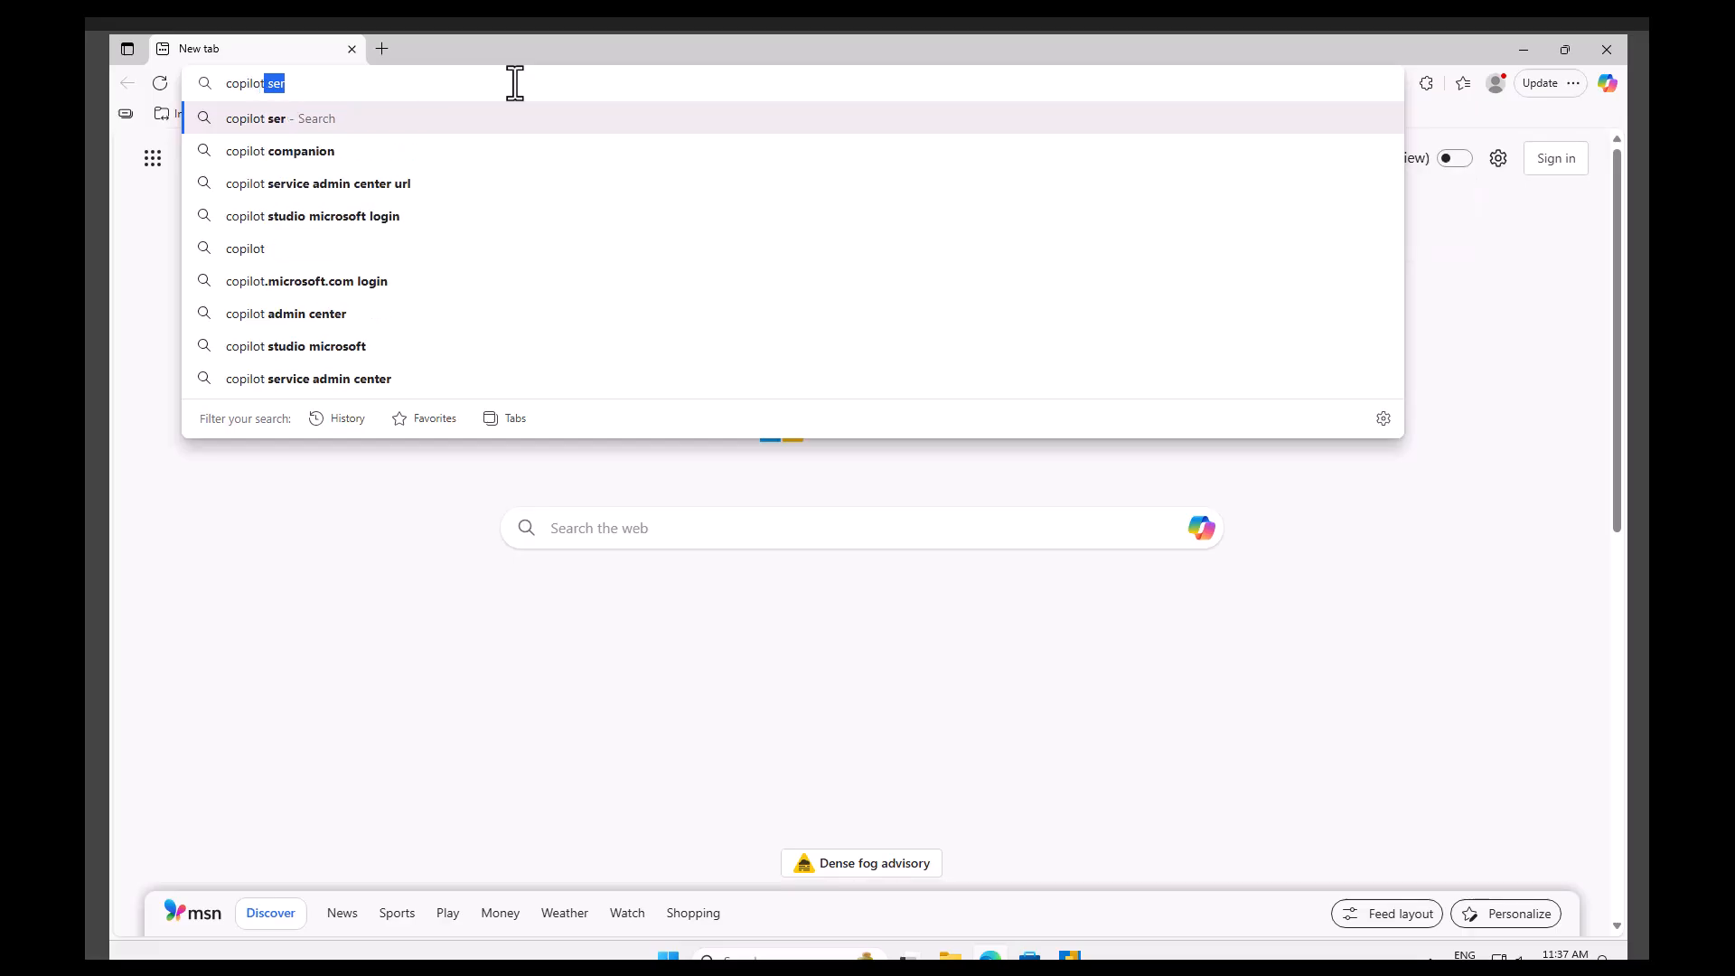
type("sutdio")
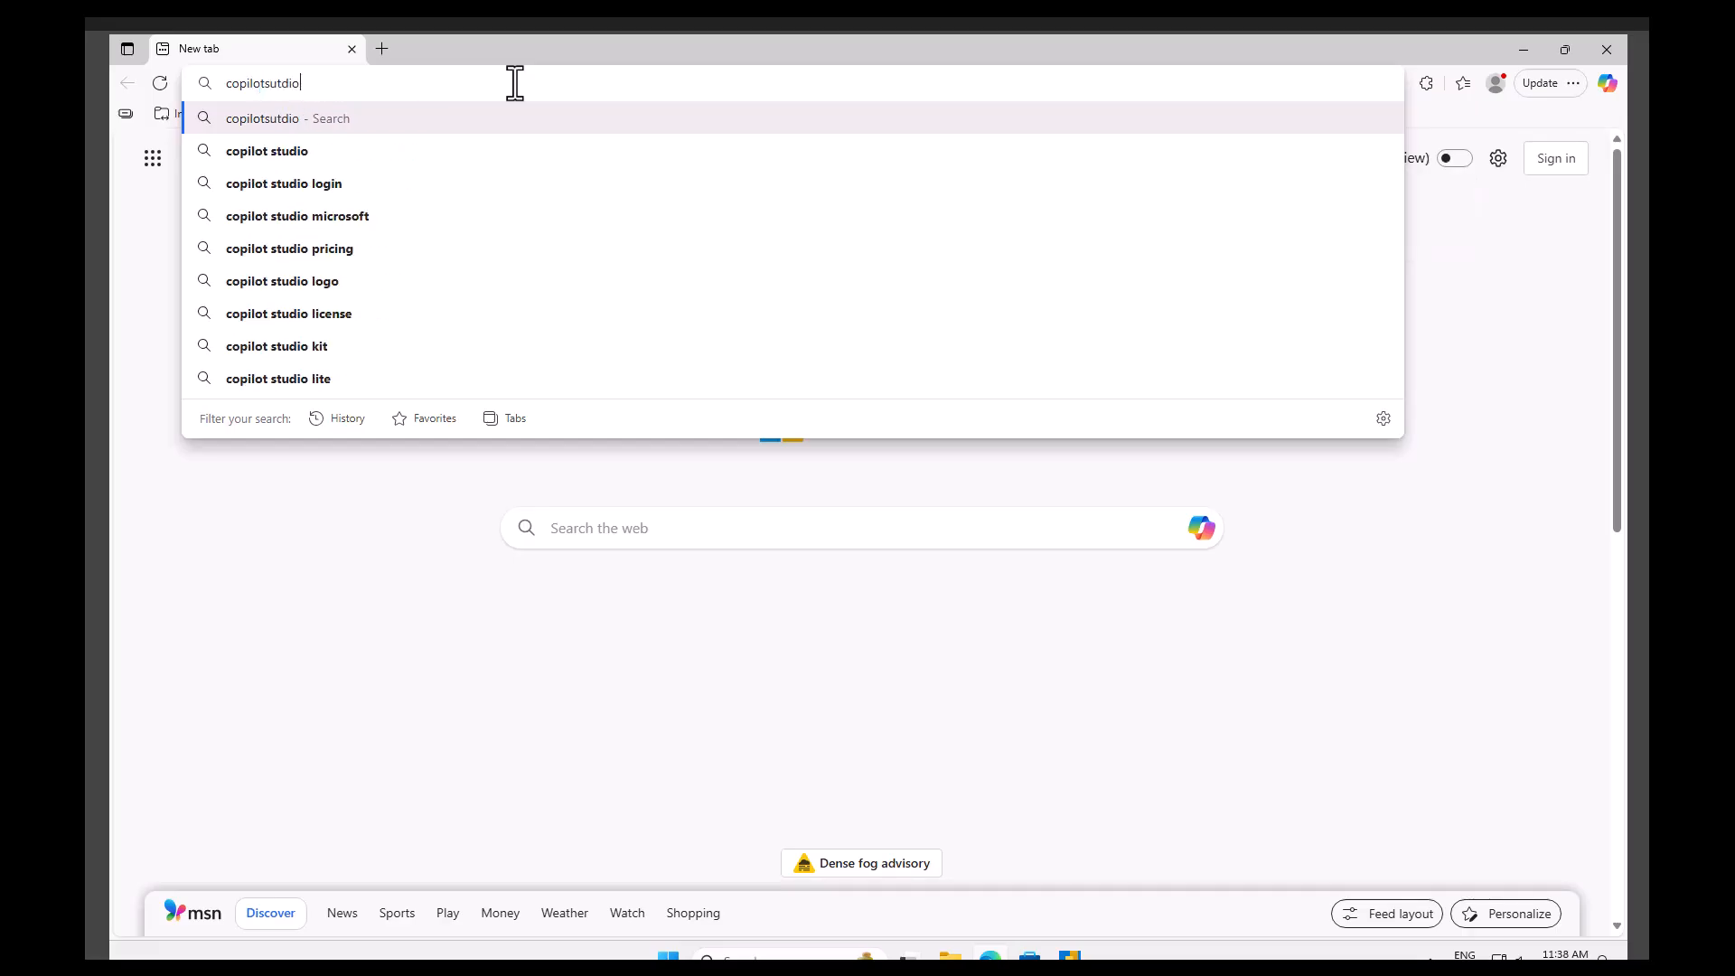
type(".mico")
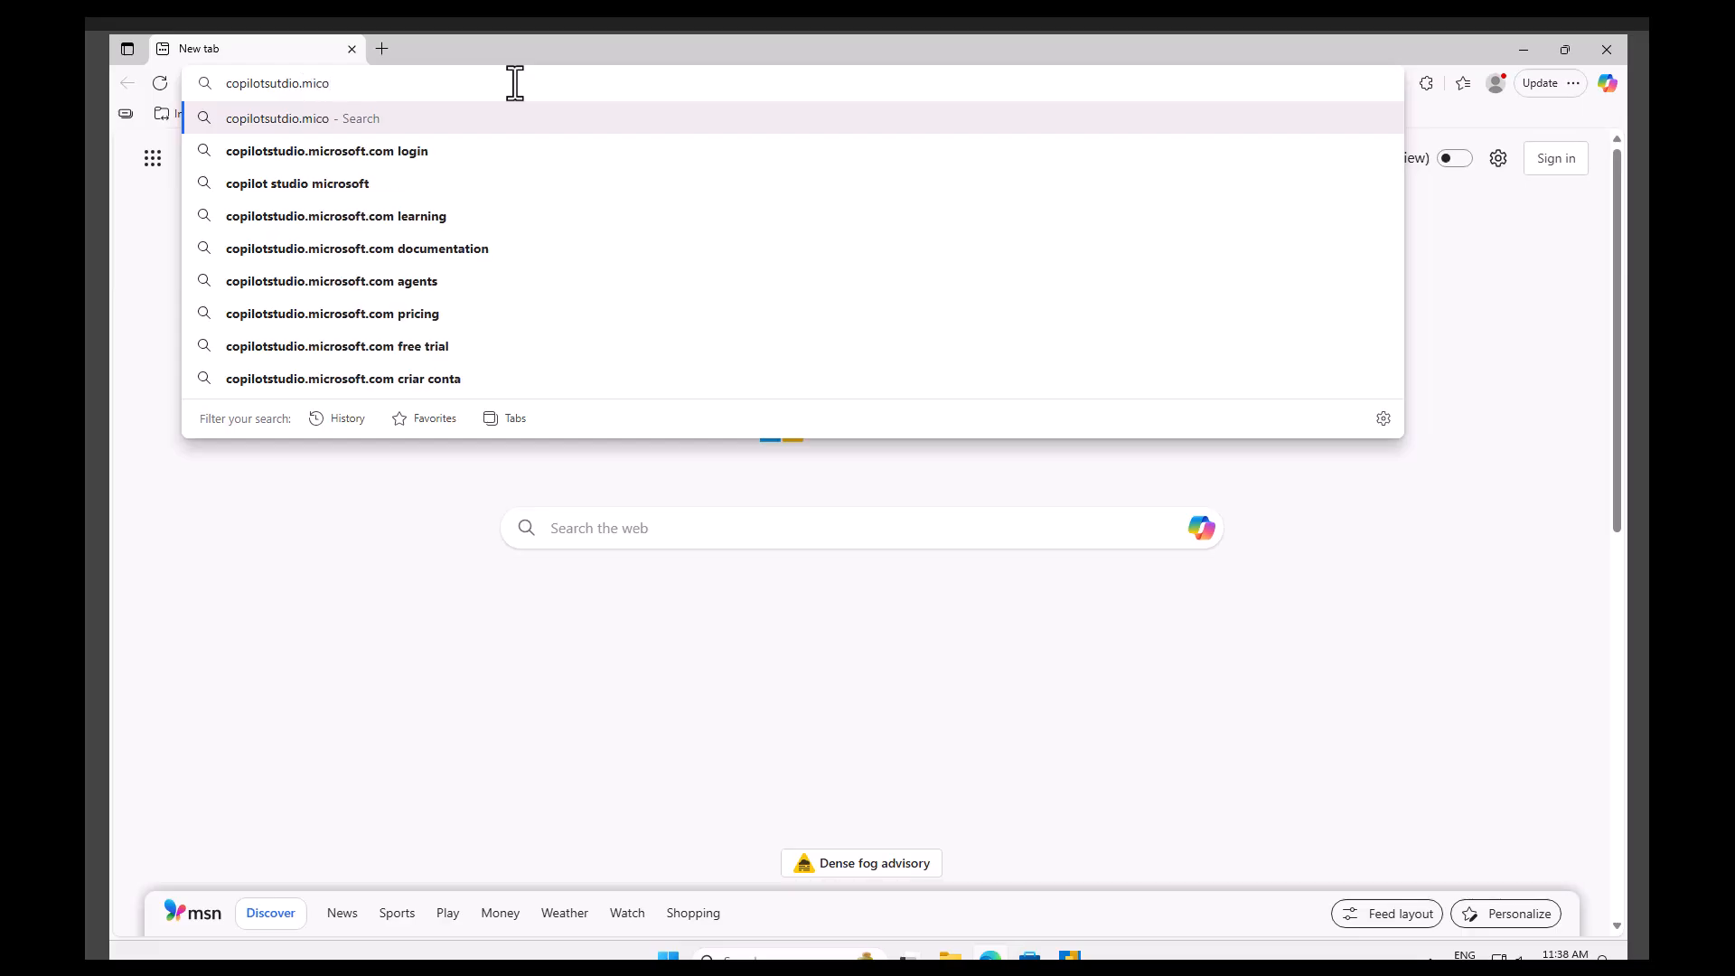
key("BackSpace")
type("rosoft")
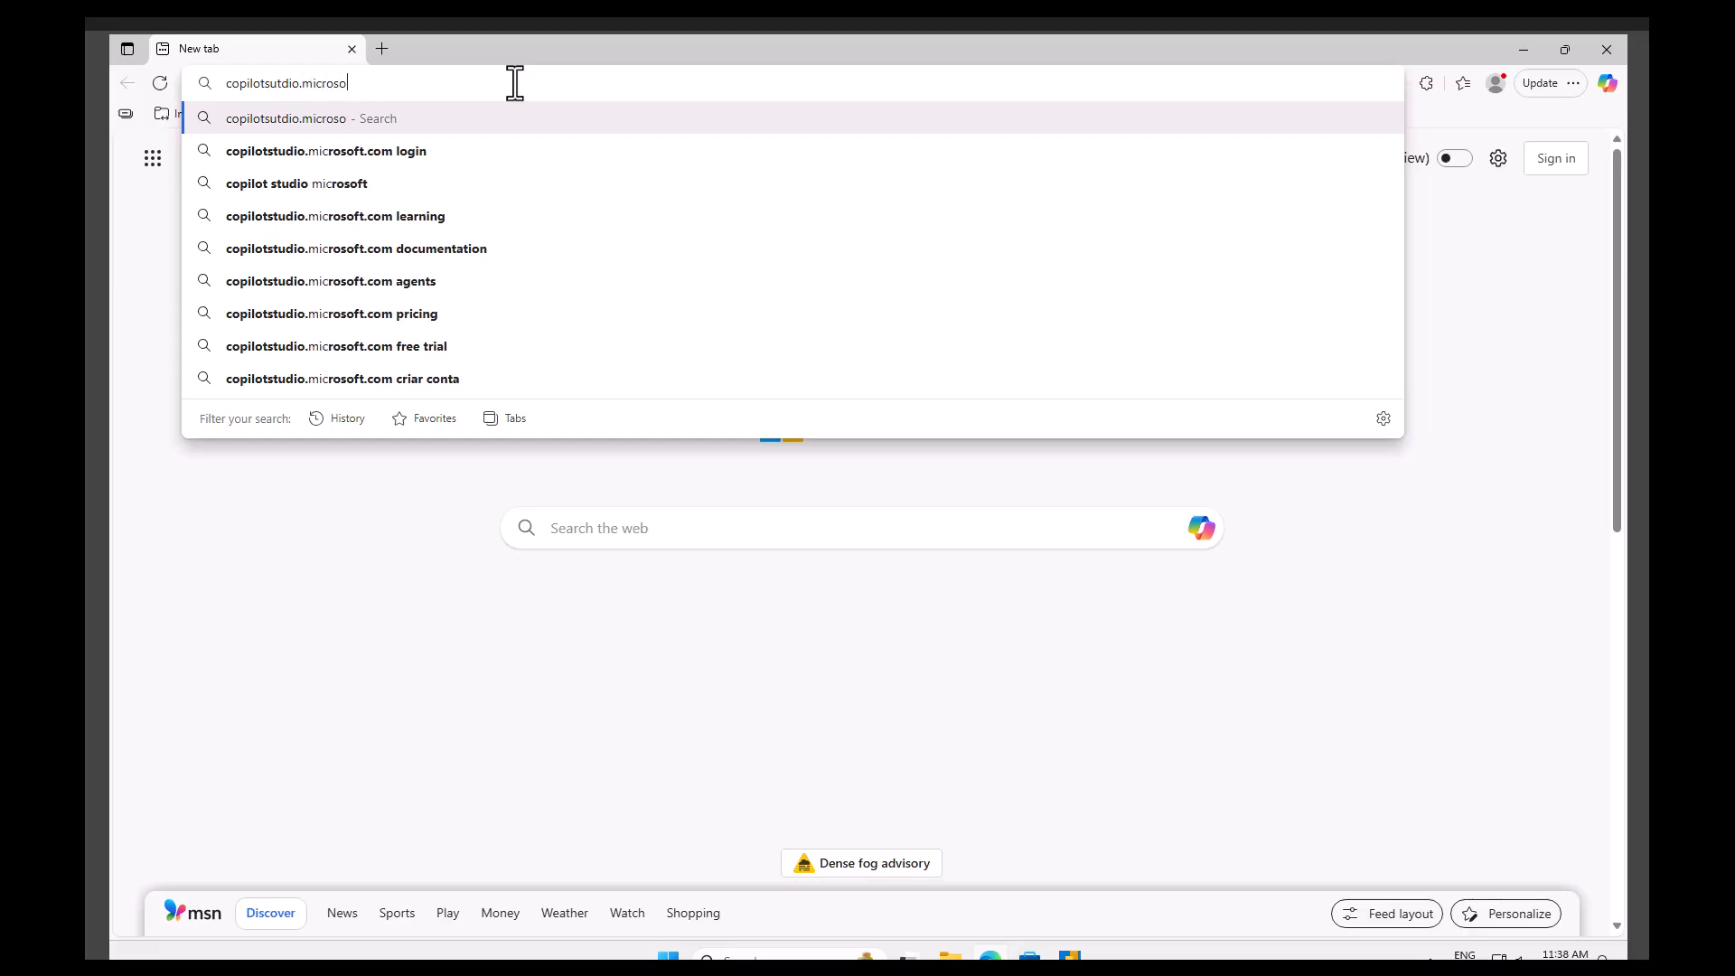
type(".com")
key("Return")
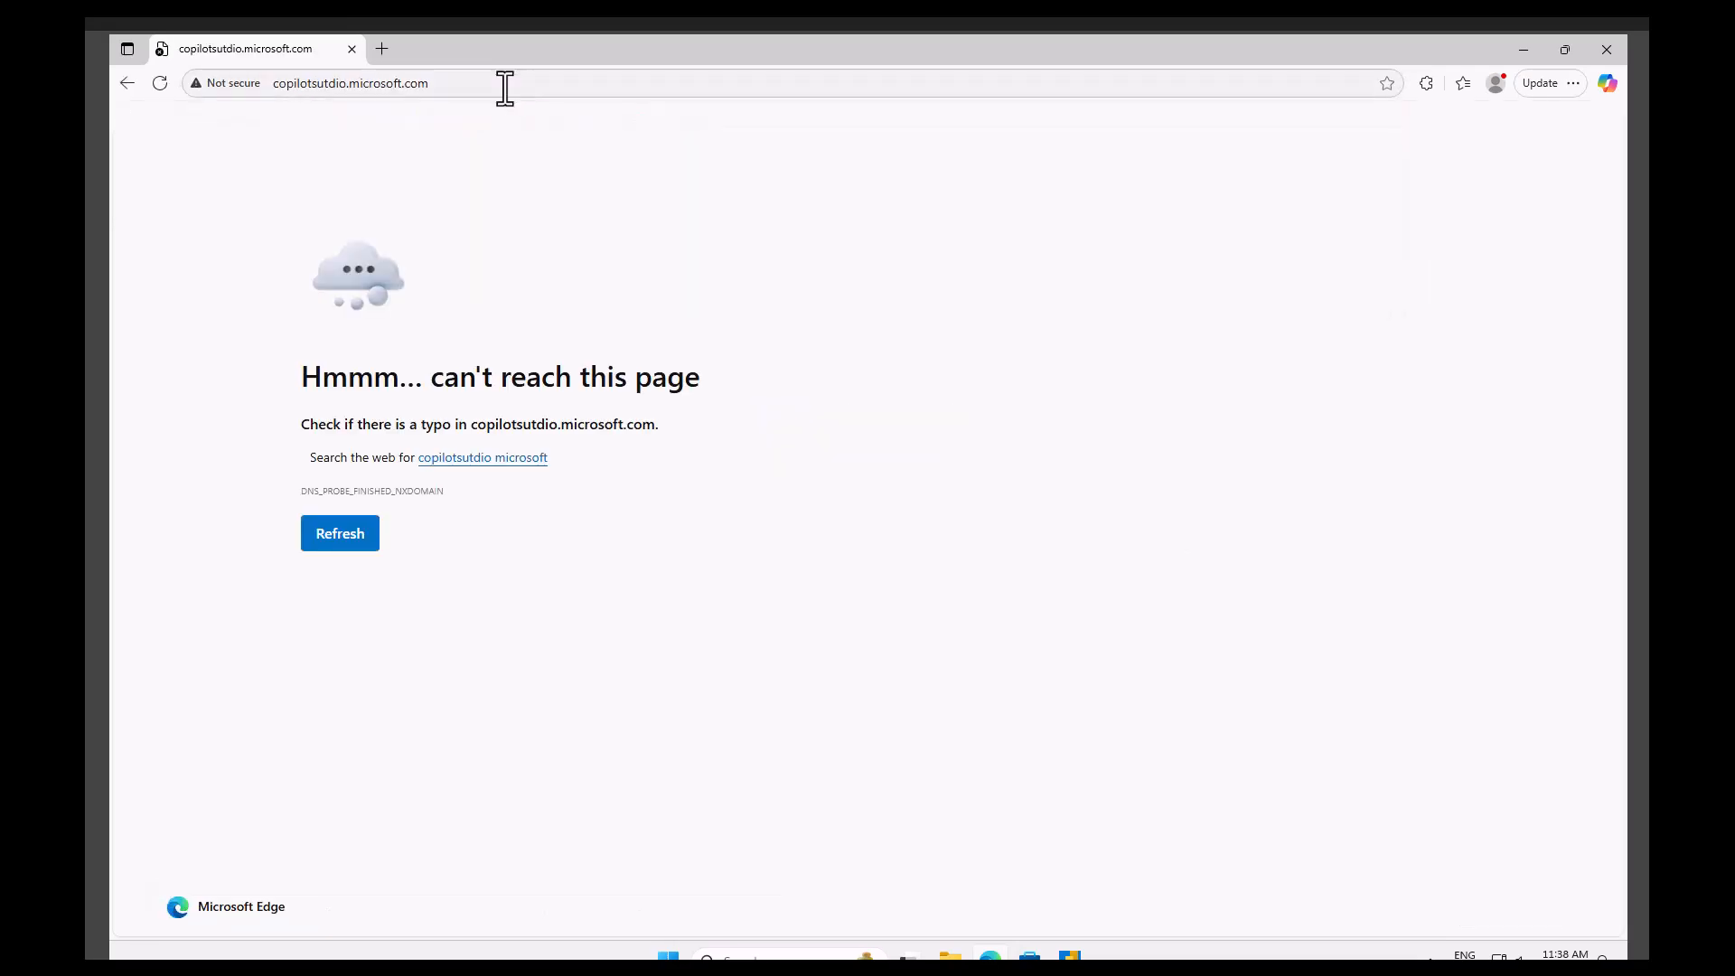
Correct the address to copilotstudio.microsoft.com and open it.
double_click(325, 80)
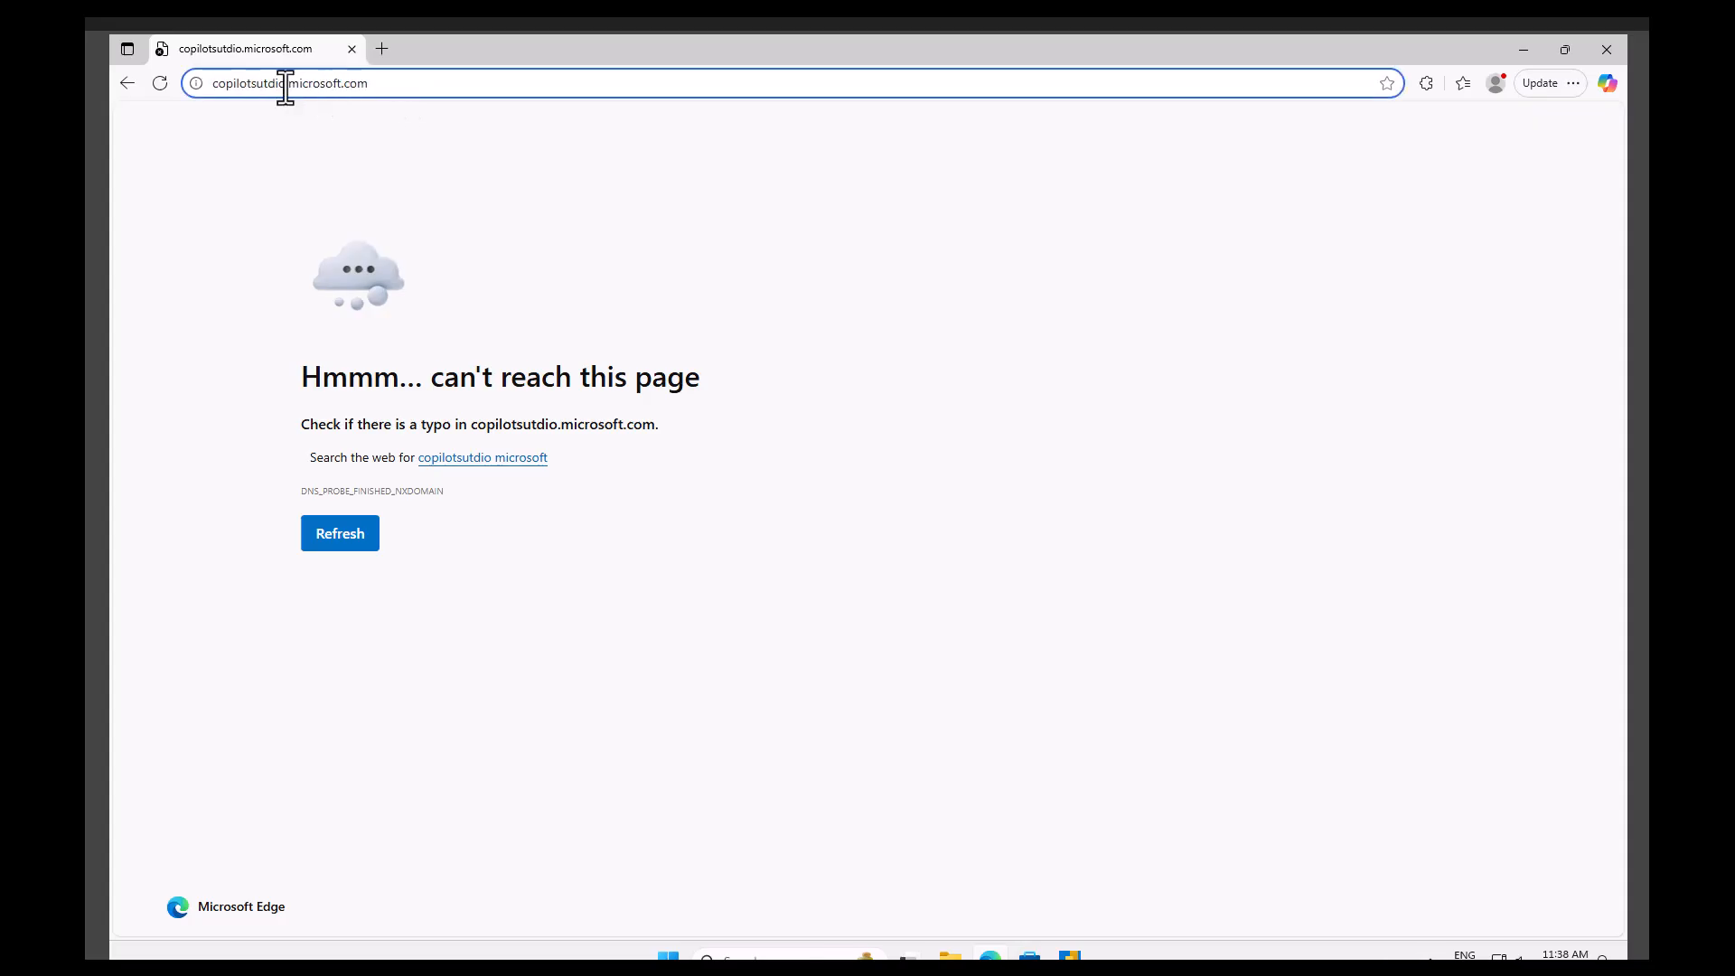
left_click_drag(286, 84, 246, 83)
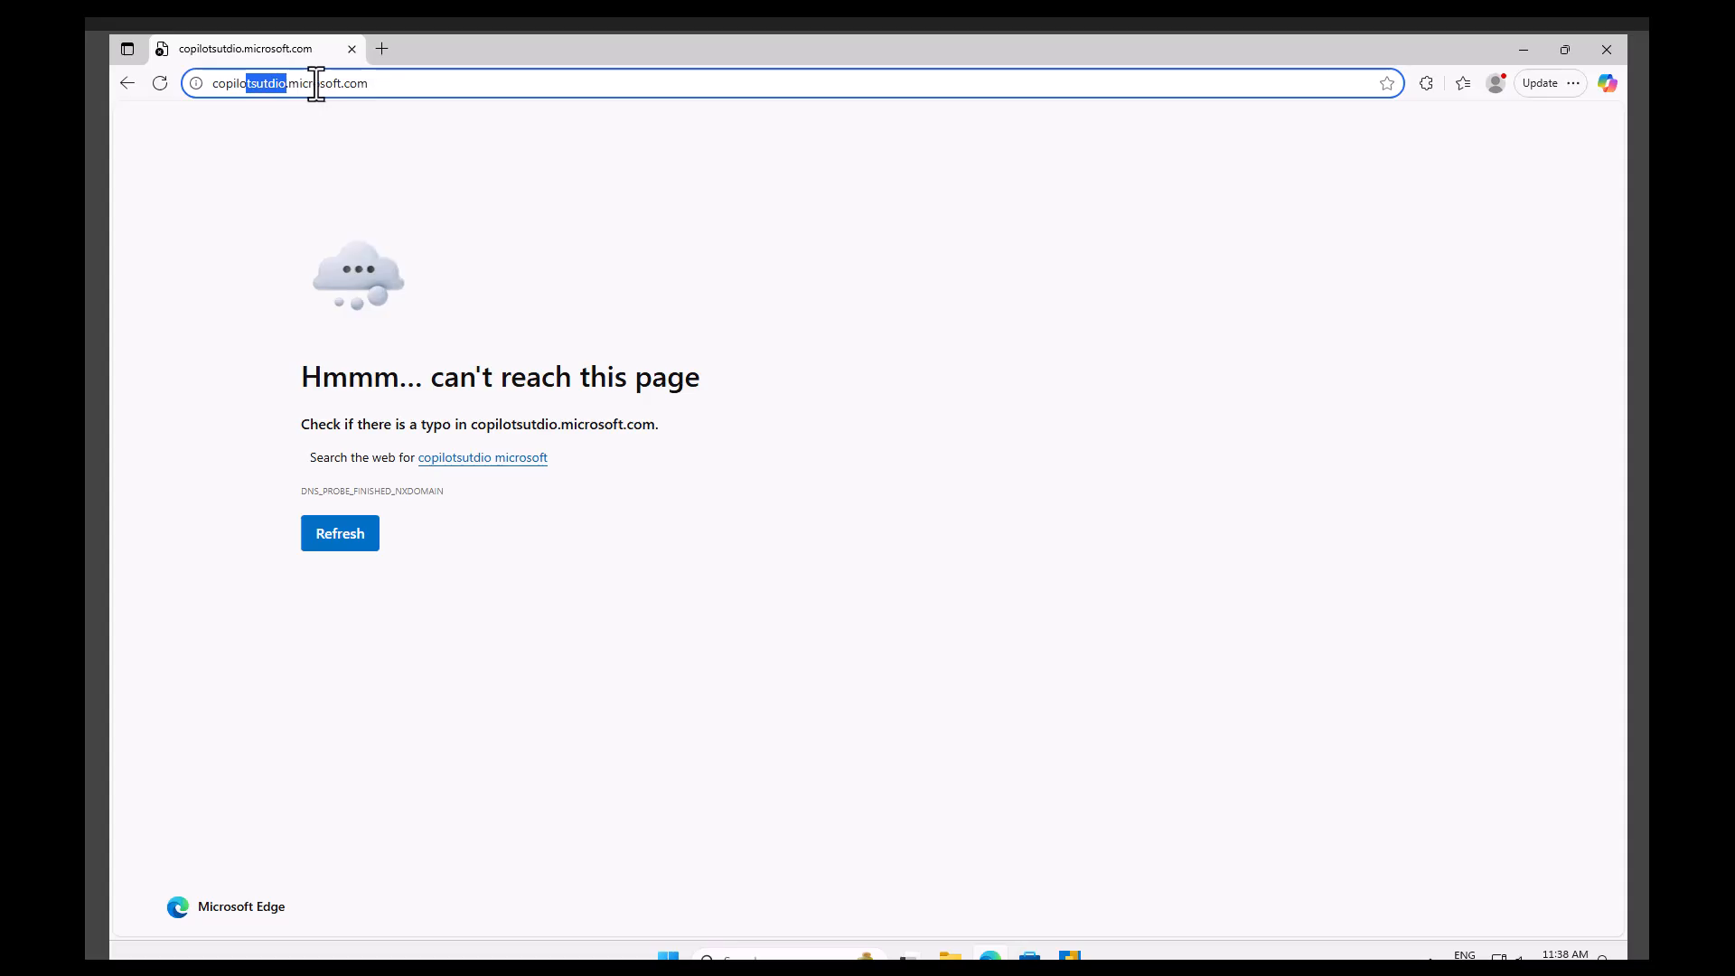
key("BackSpace")
type("studio")
key("Return")
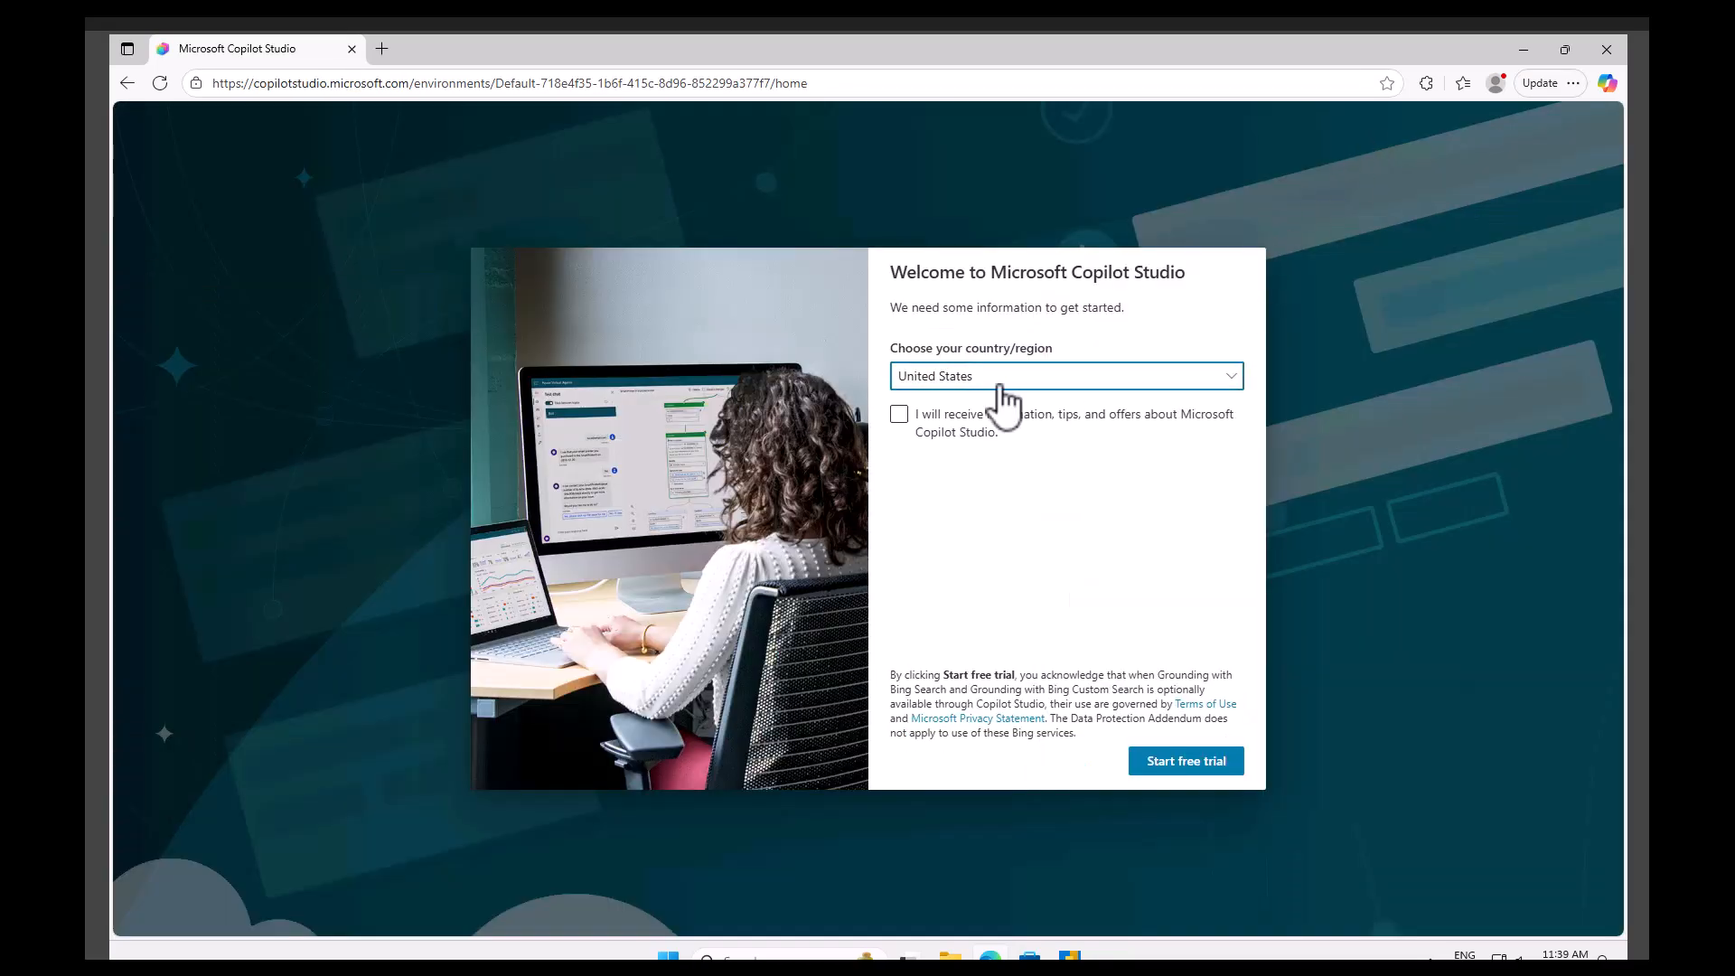
Opt in to information, tips and offers and start the Copilot Studio free trial with United States as the country.
left_click(900, 416)
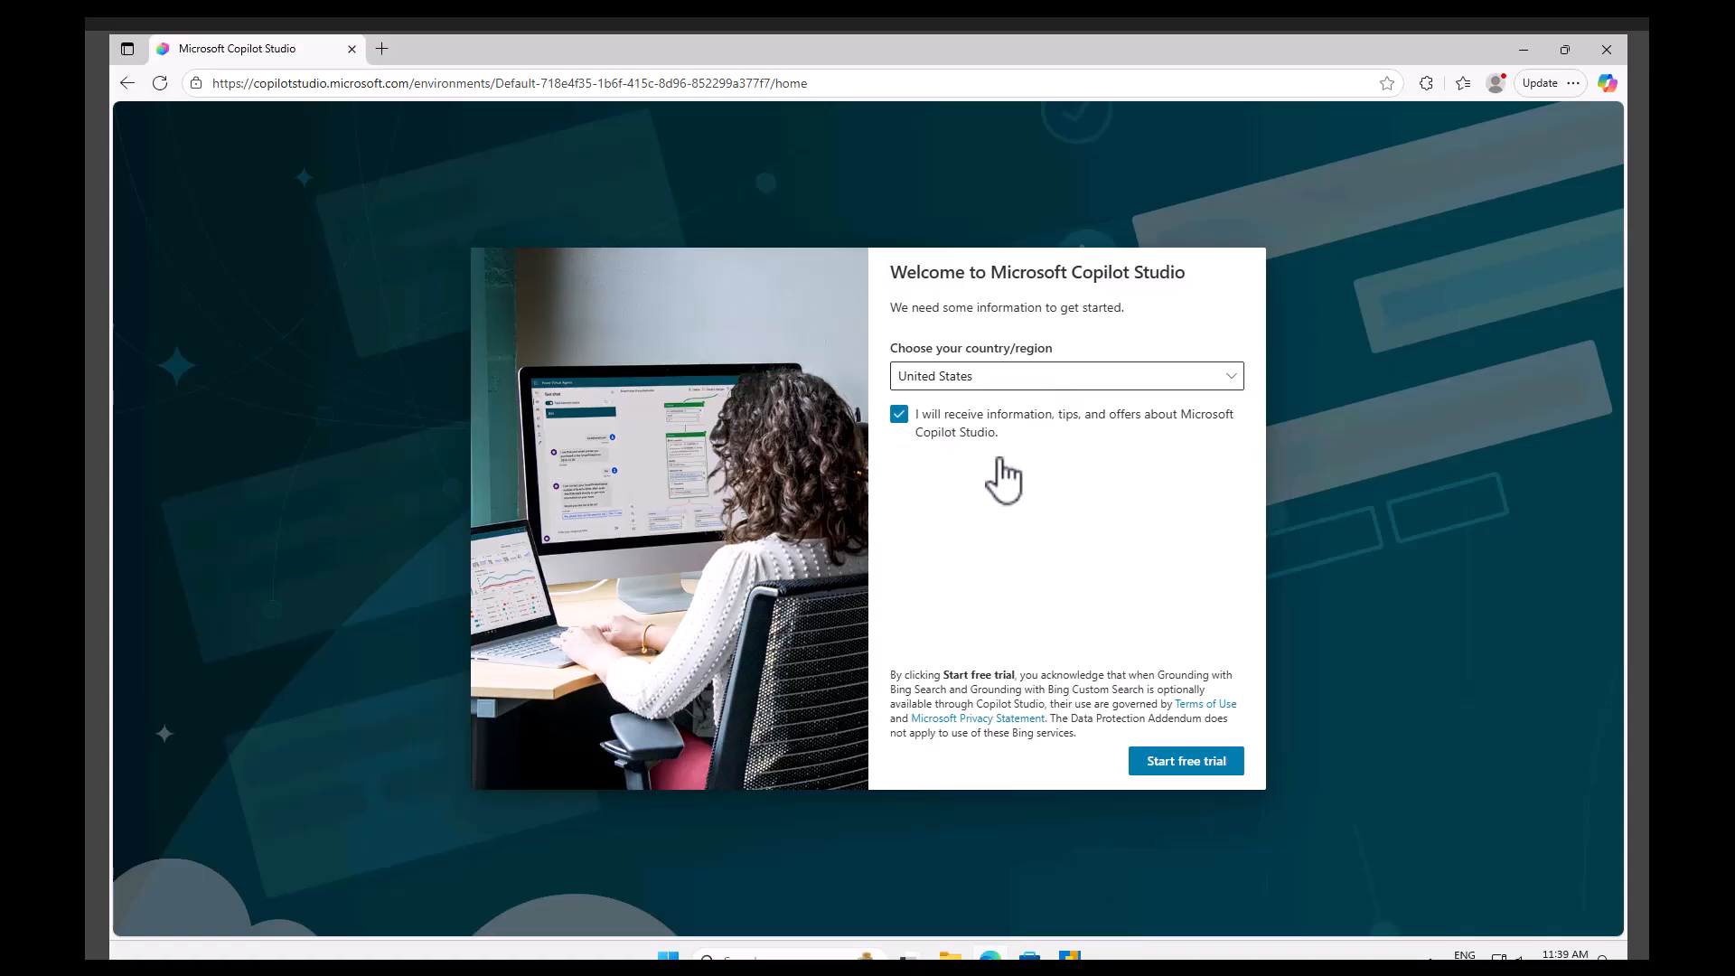
left_click(1195, 765)
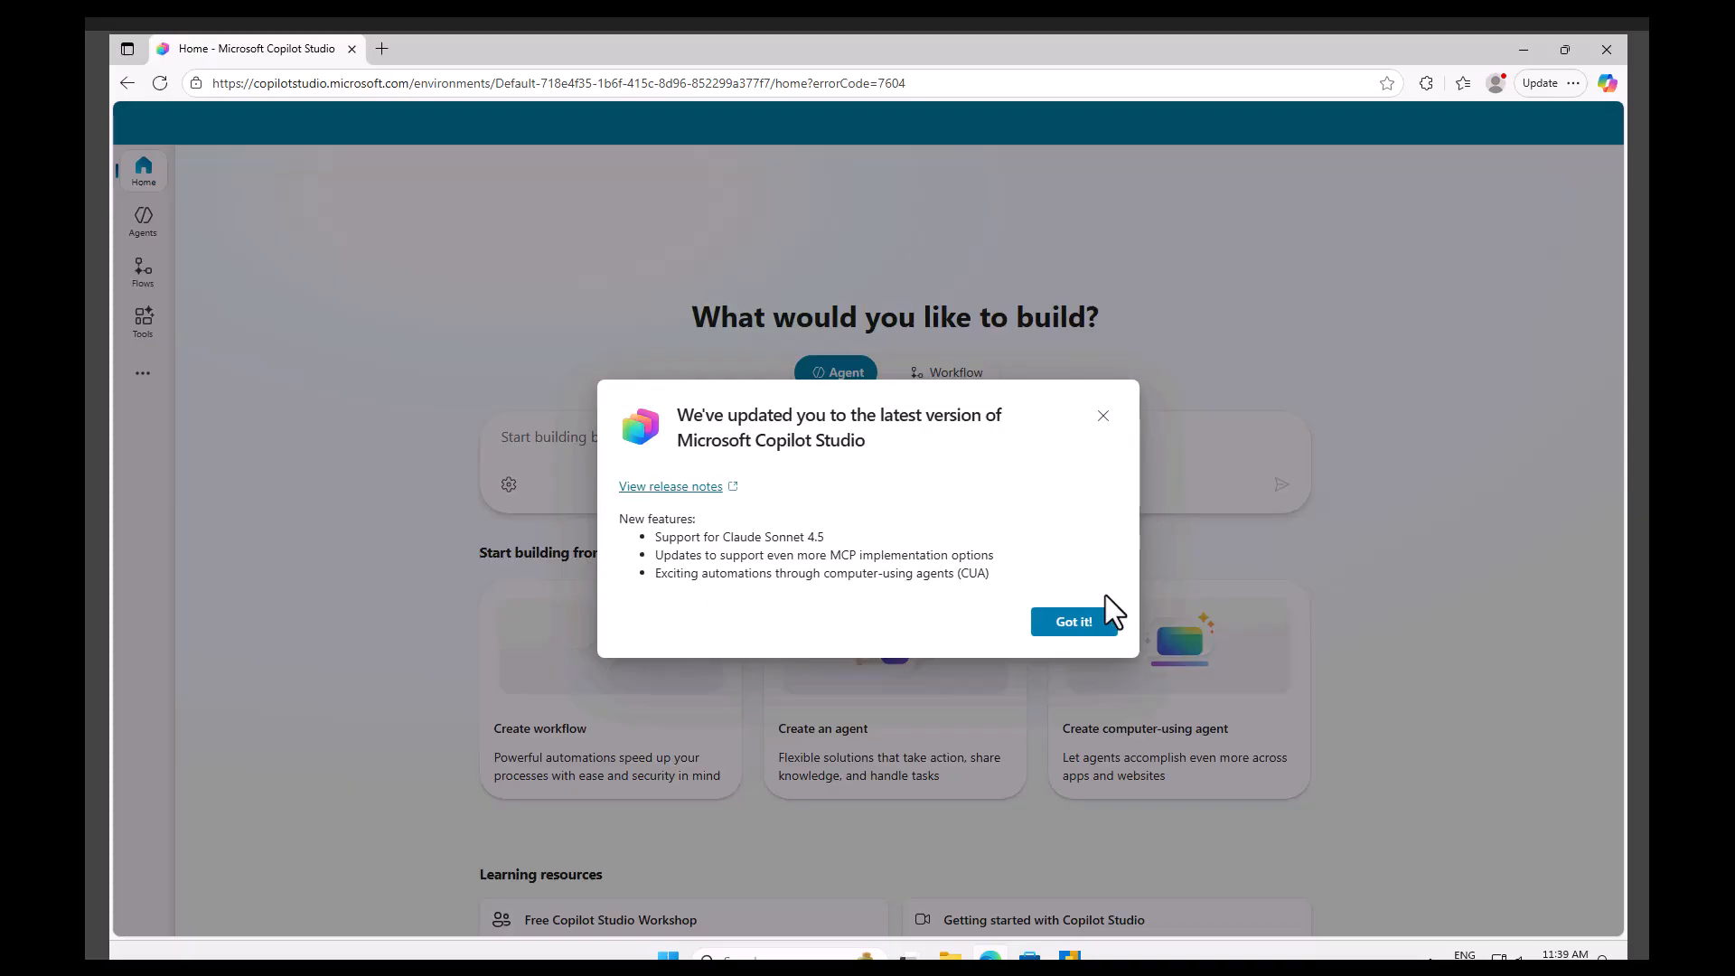
Dismiss the latest-version notice and reload the Home page.
left_click(1073, 622)
left_click(447, 191)
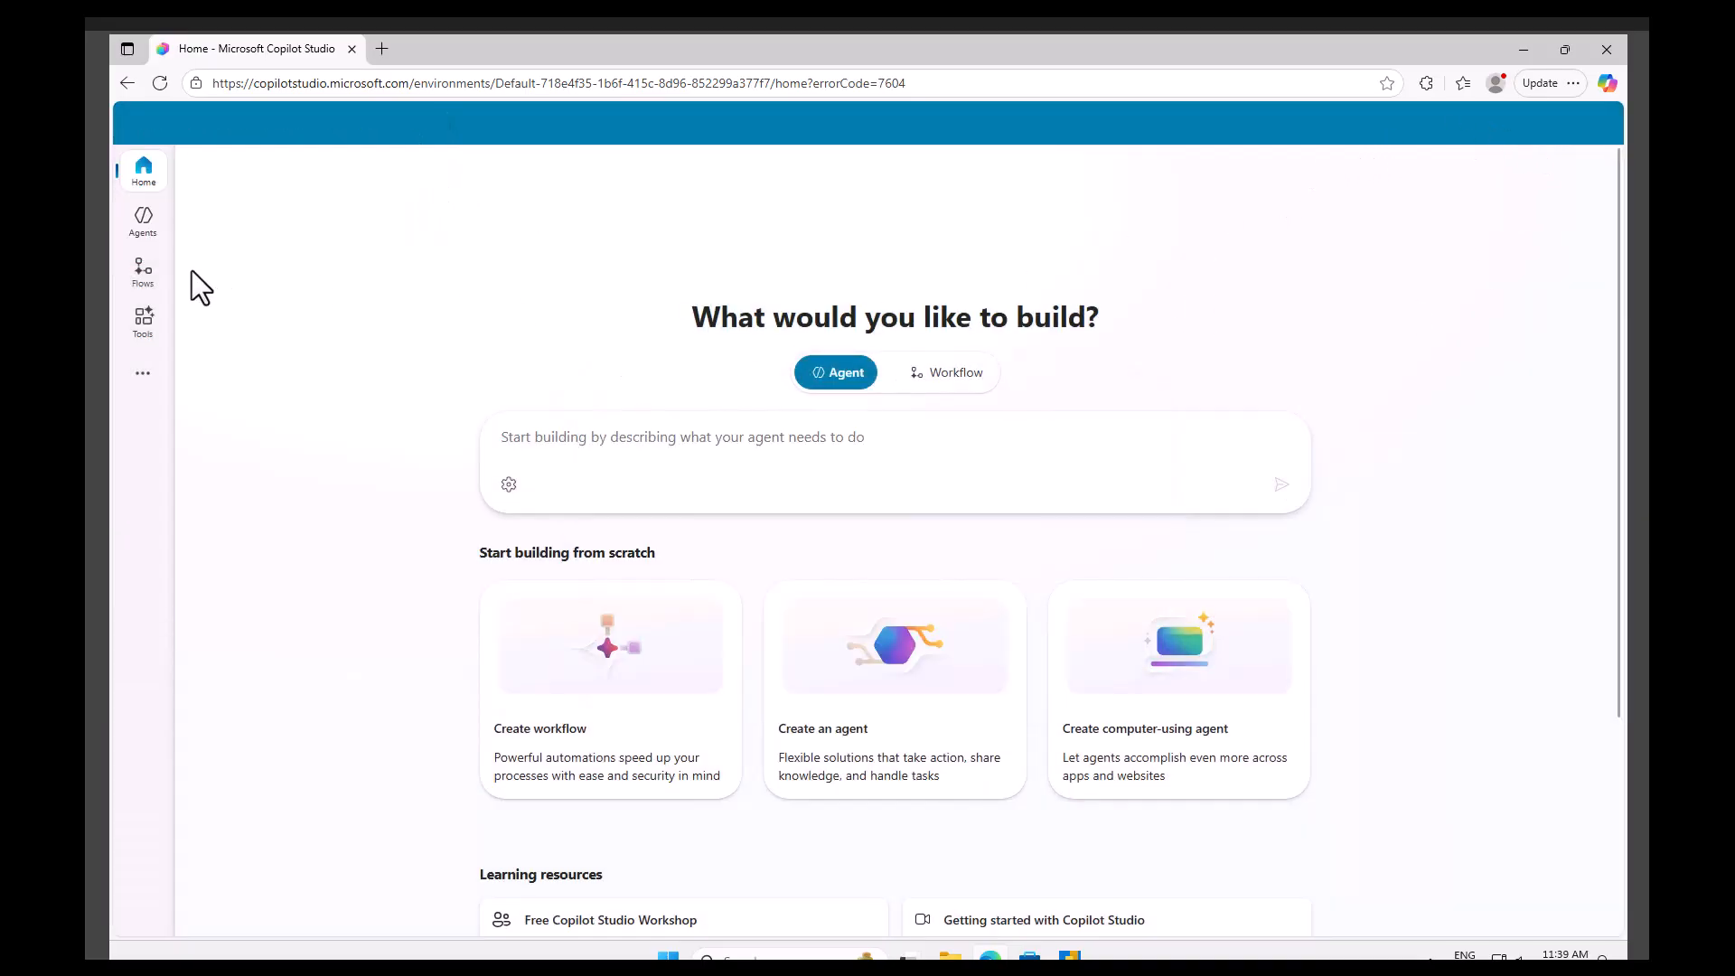
left_click(150, 179)
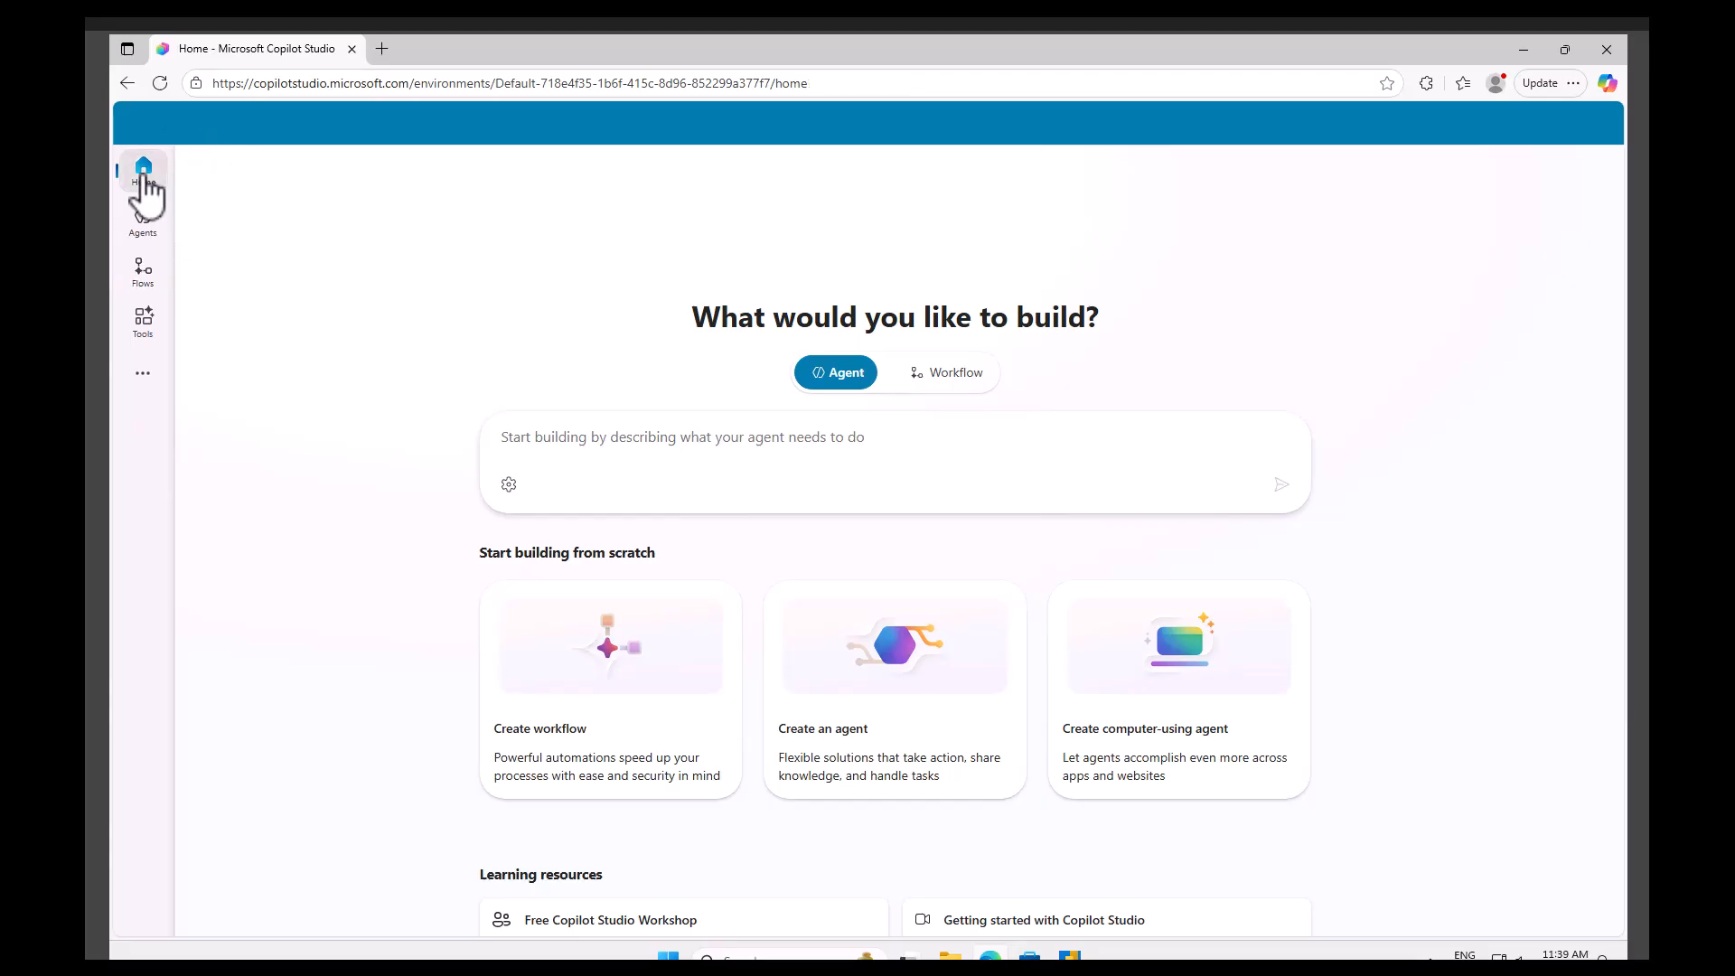
left_click(160, 82)
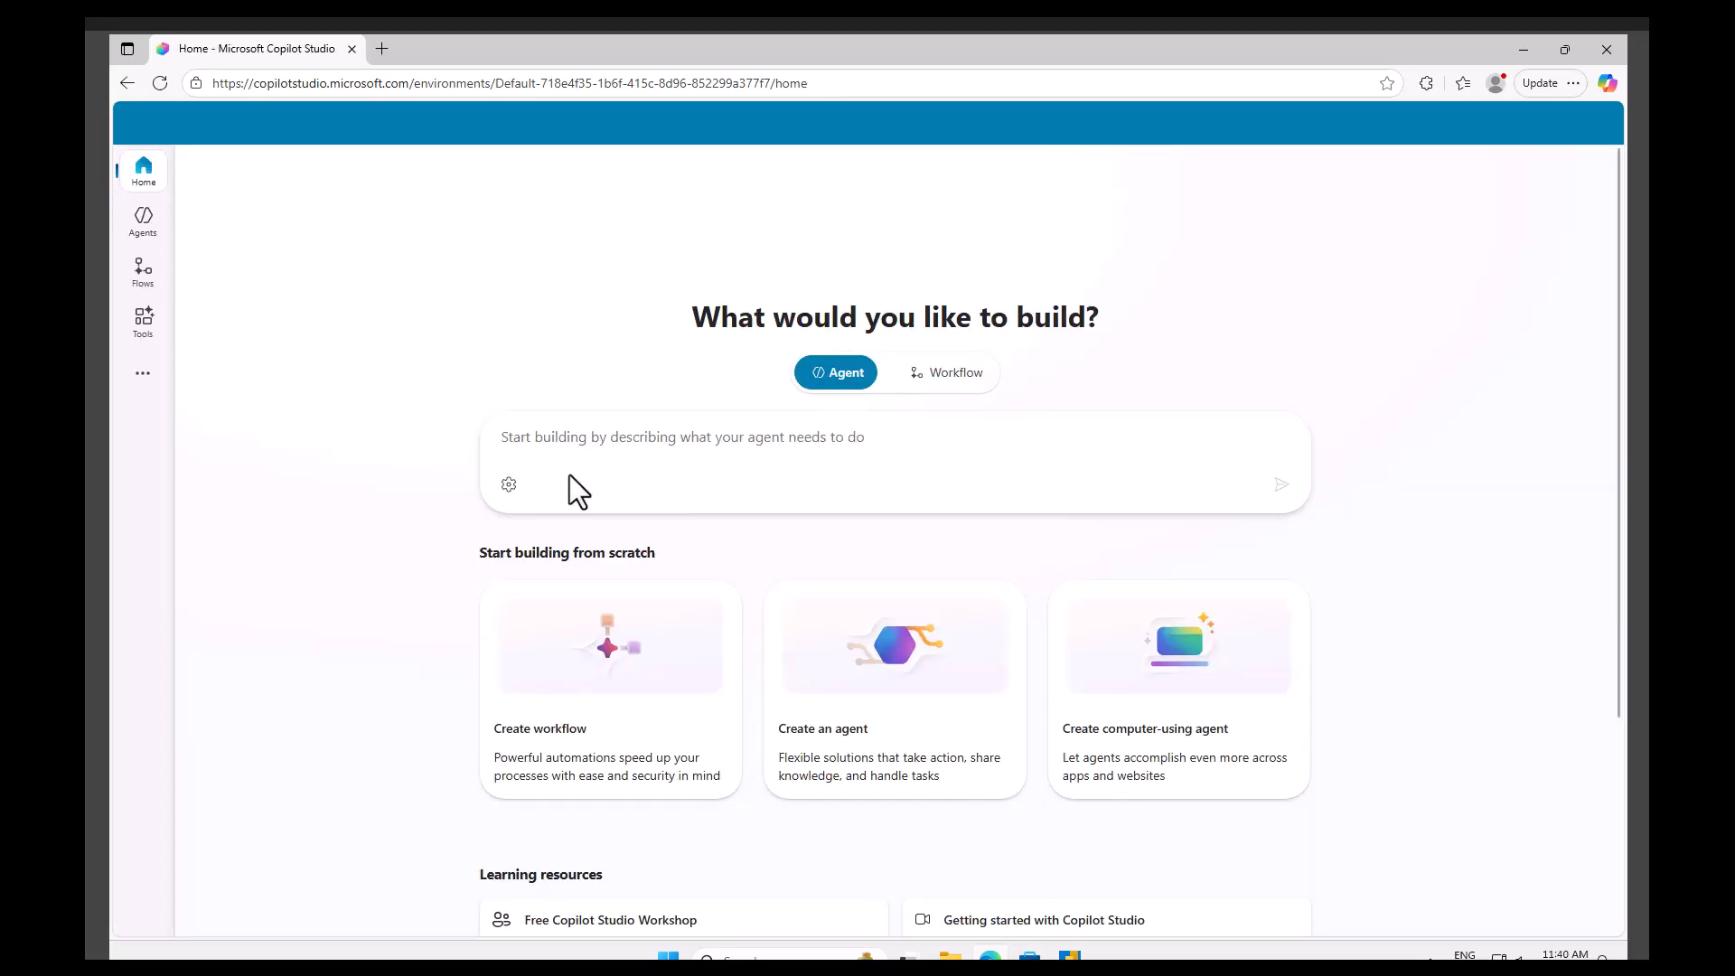
Browse the Agents, Tools and Flows pages.
left_click(145, 221)
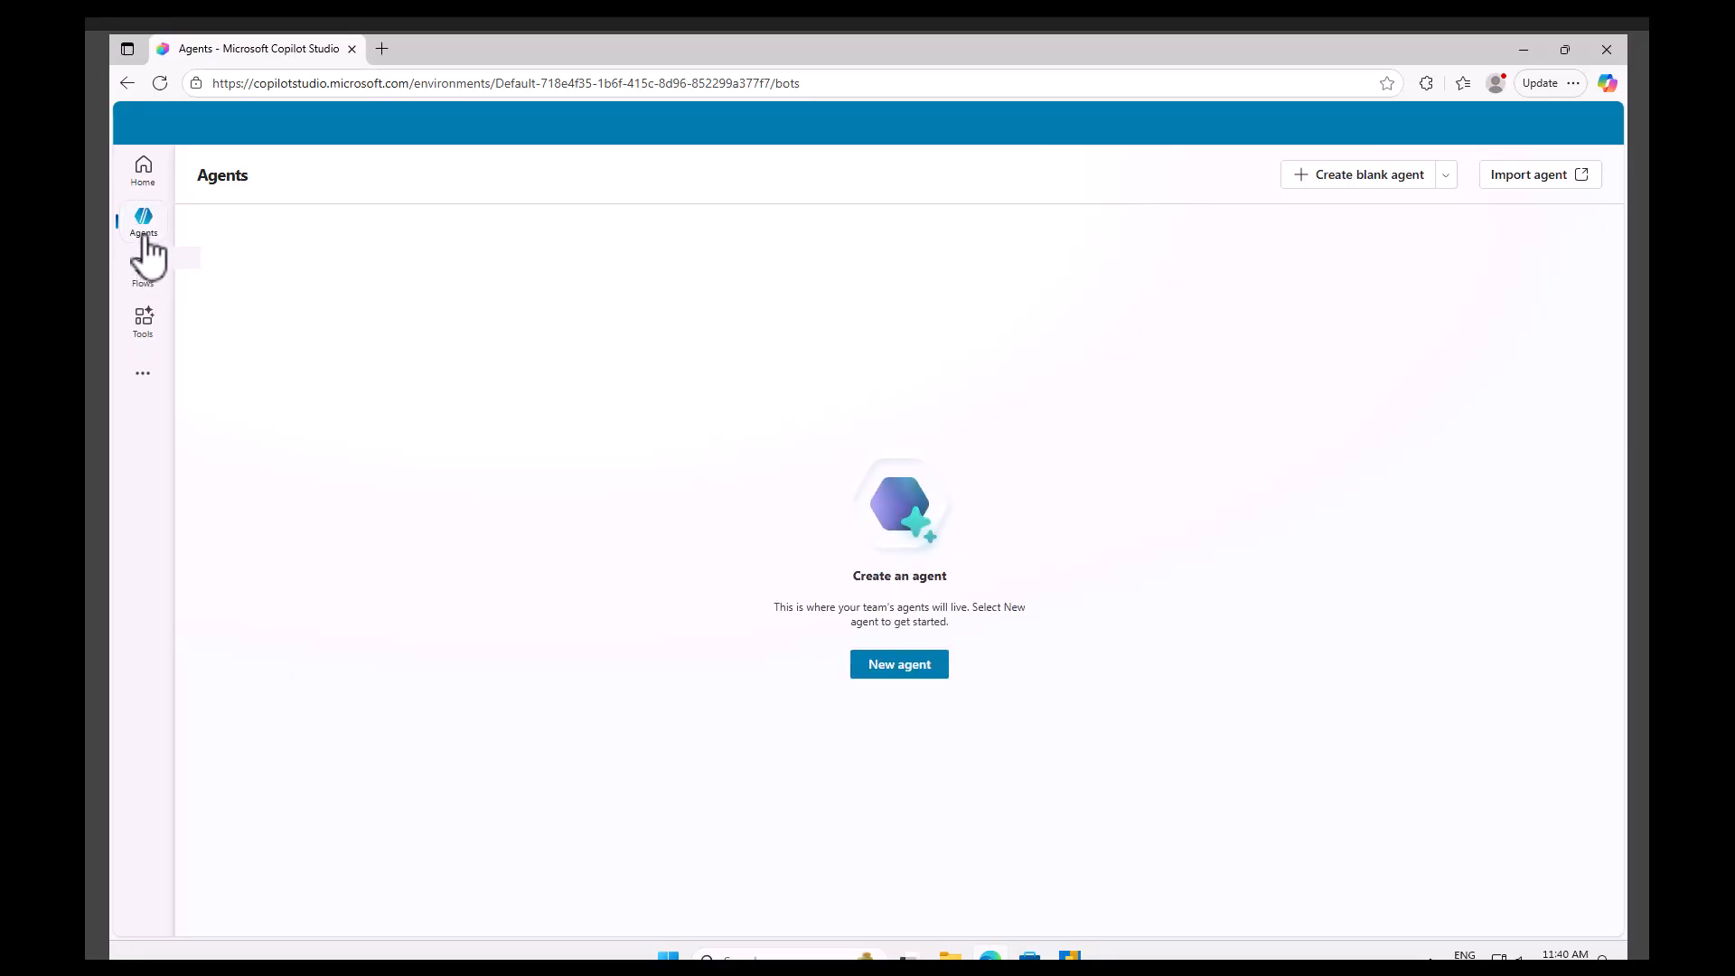
left_click(142, 331)
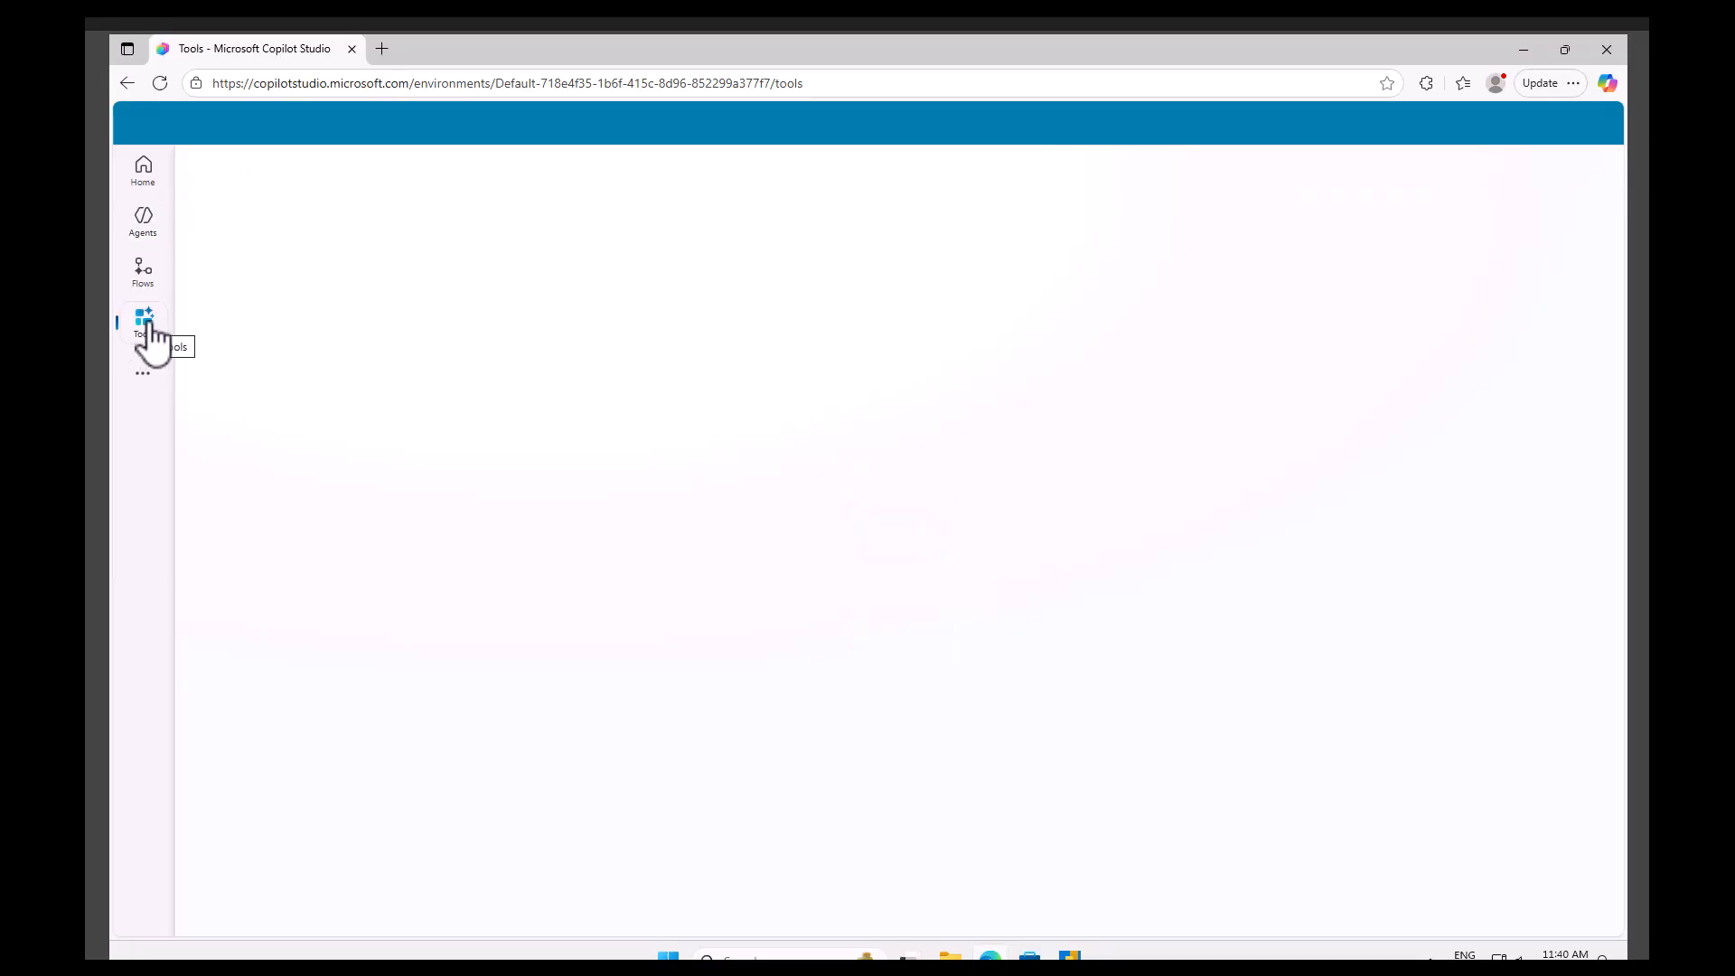
left_click(155, 280)
left_click(147, 233)
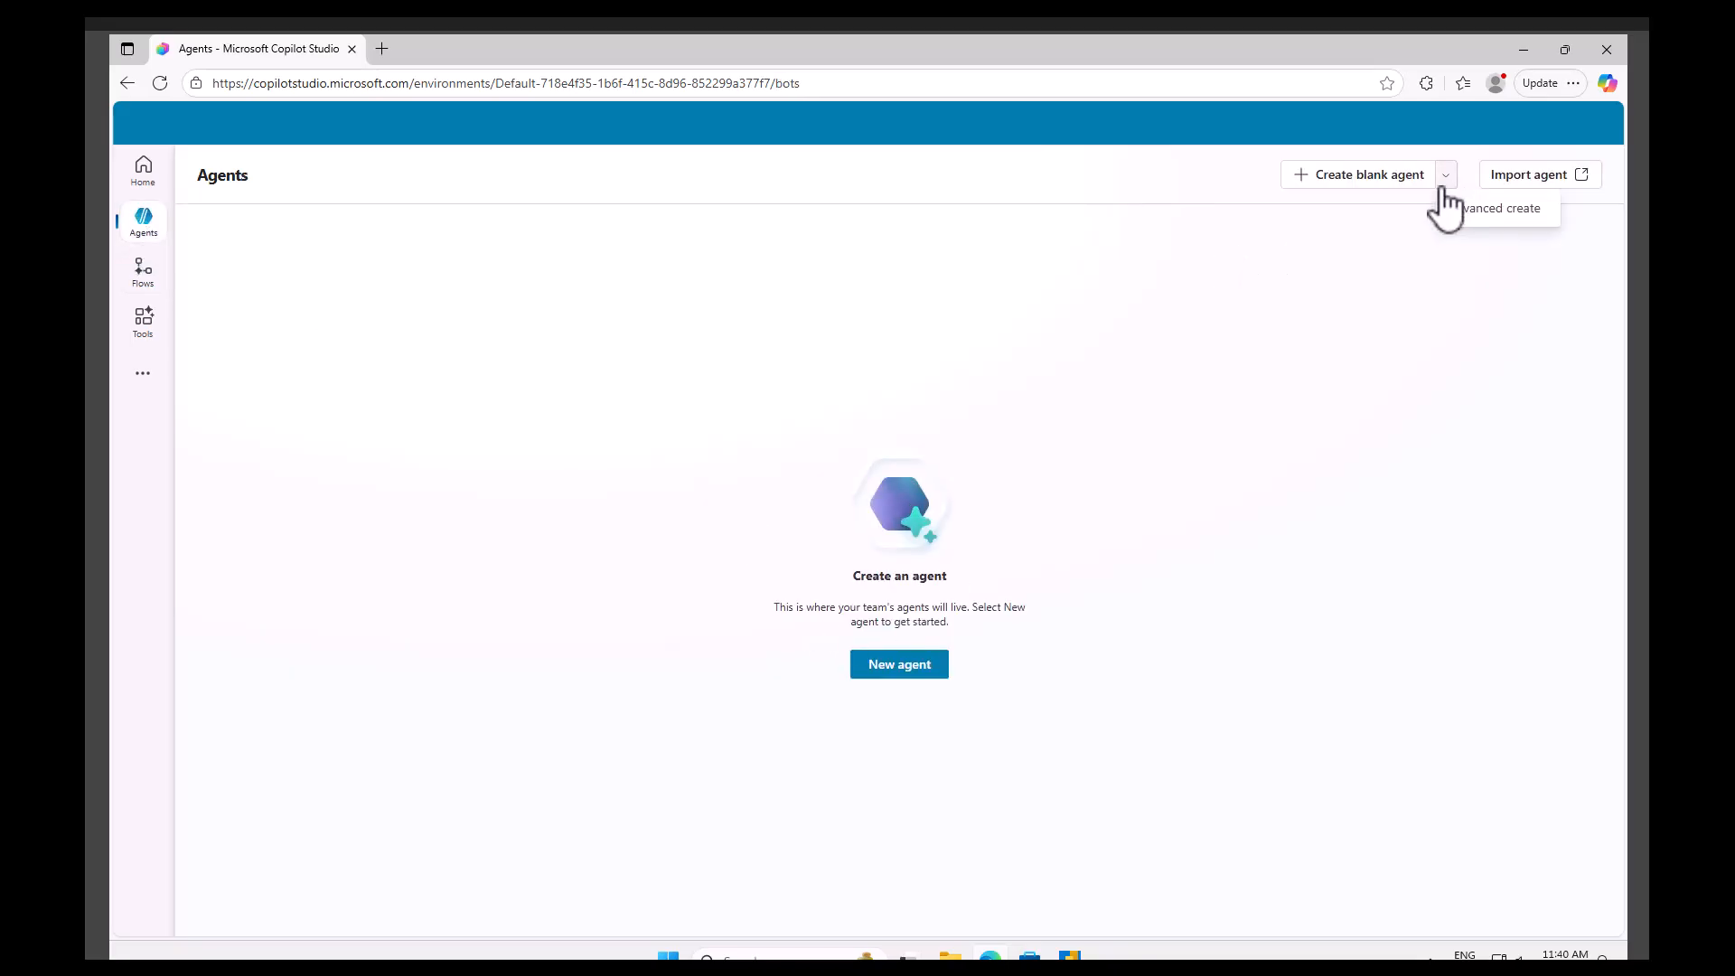
left_click(1381, 181)
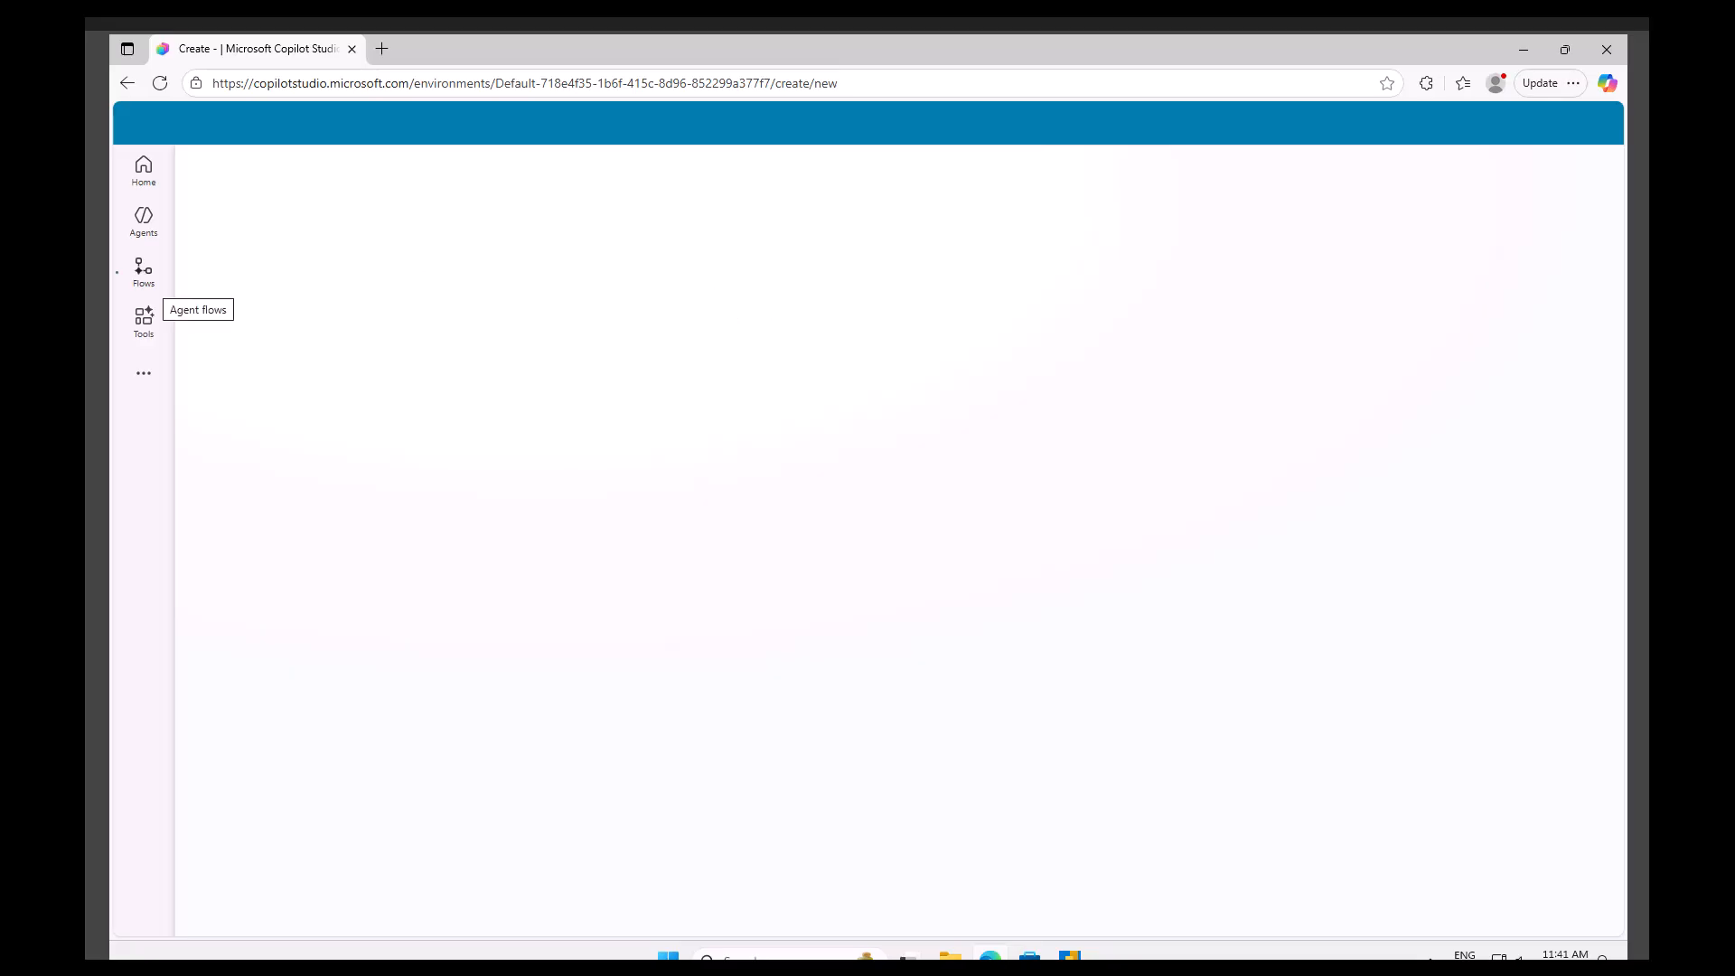
left_click(144, 269)
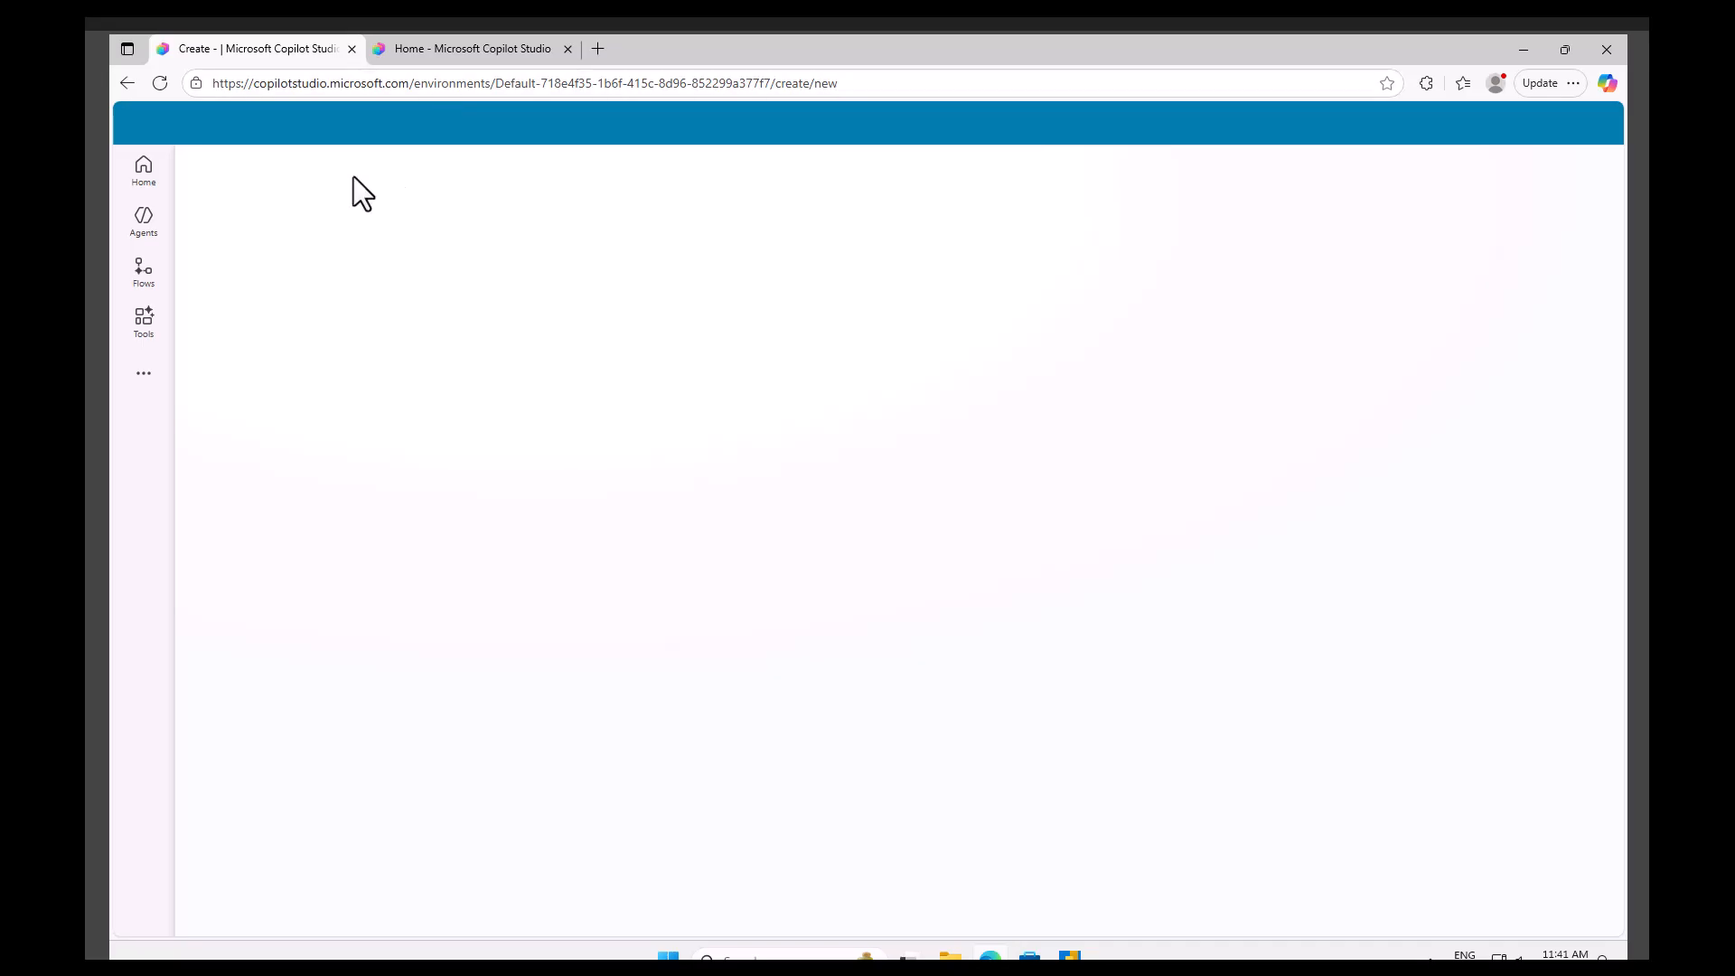
left_click(432, 51)
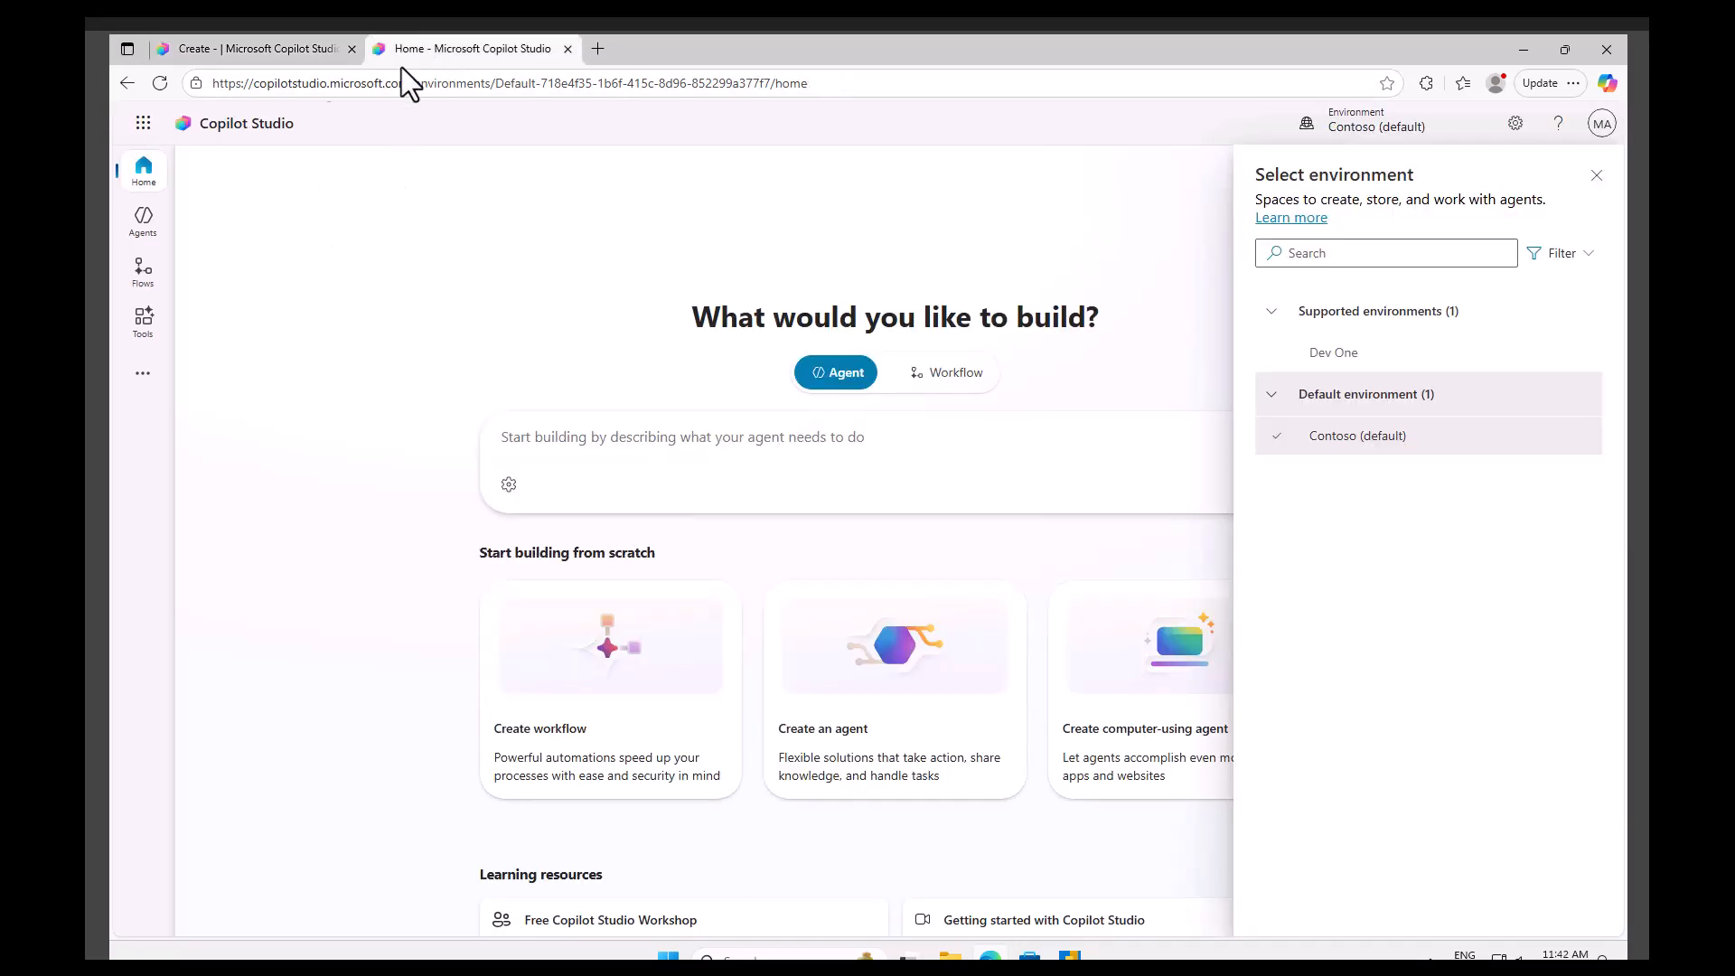
Close the environment panel and switch the environment to Dev One.
left_click(1591, 177)
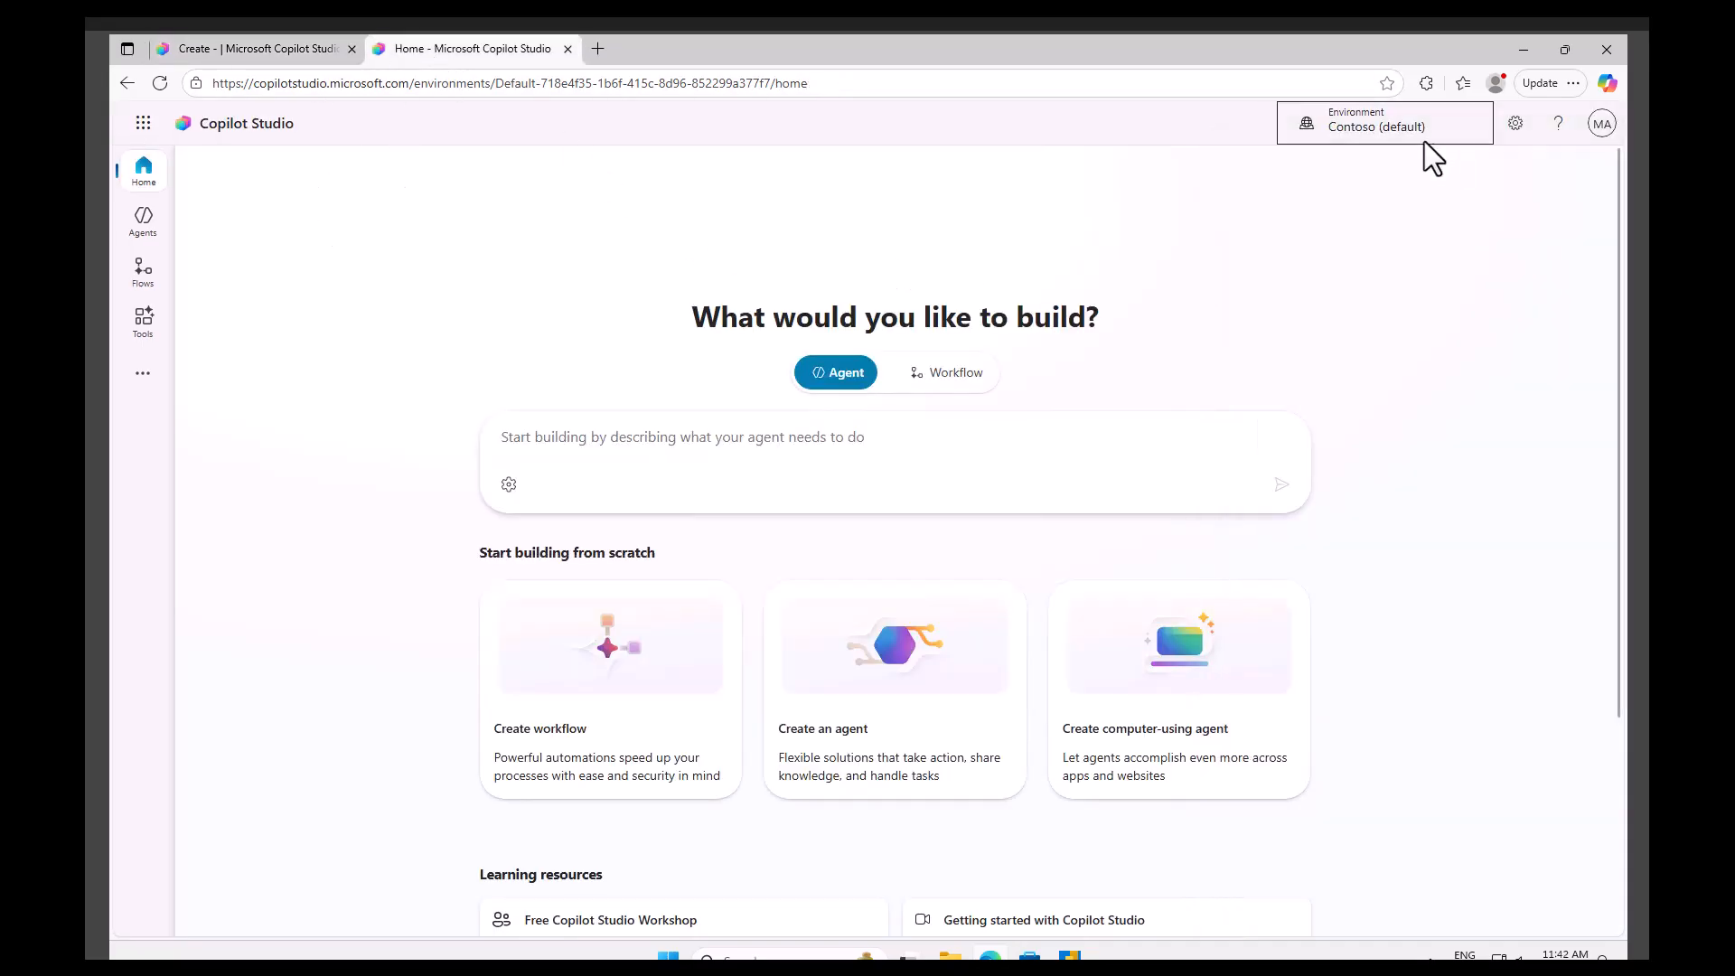
left_click(1380, 136)
left_click(1351, 355)
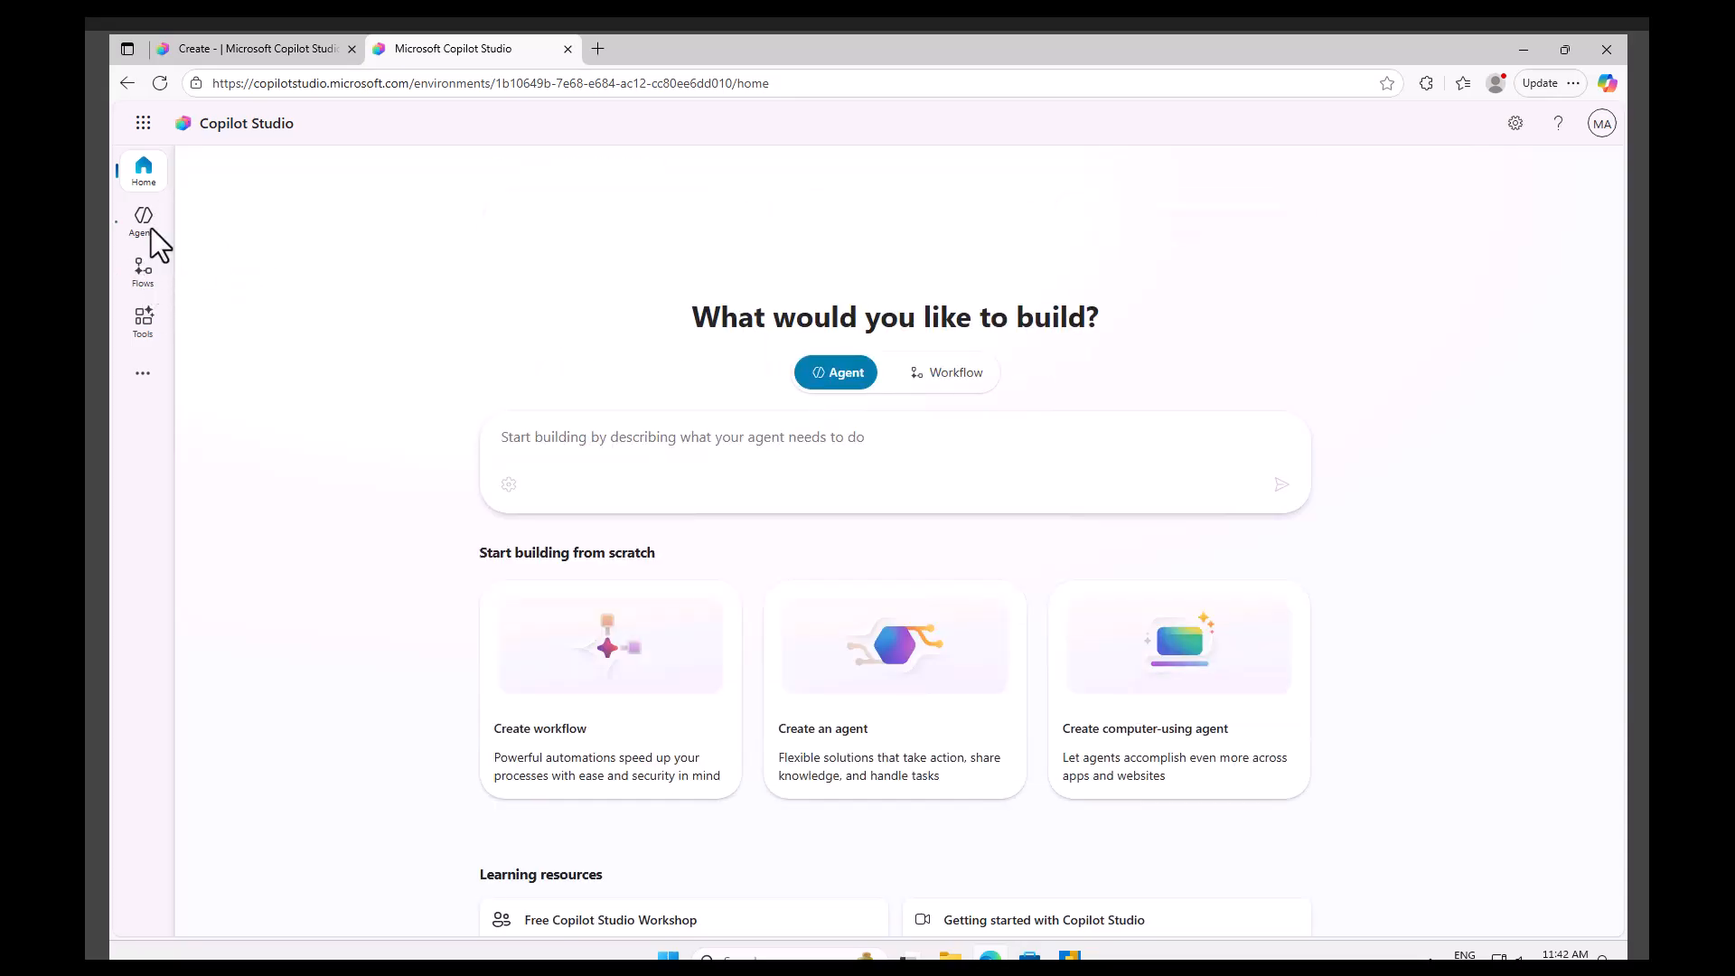
Open the Agents page and step through the welcome tour to its end.
left_click(145, 228)
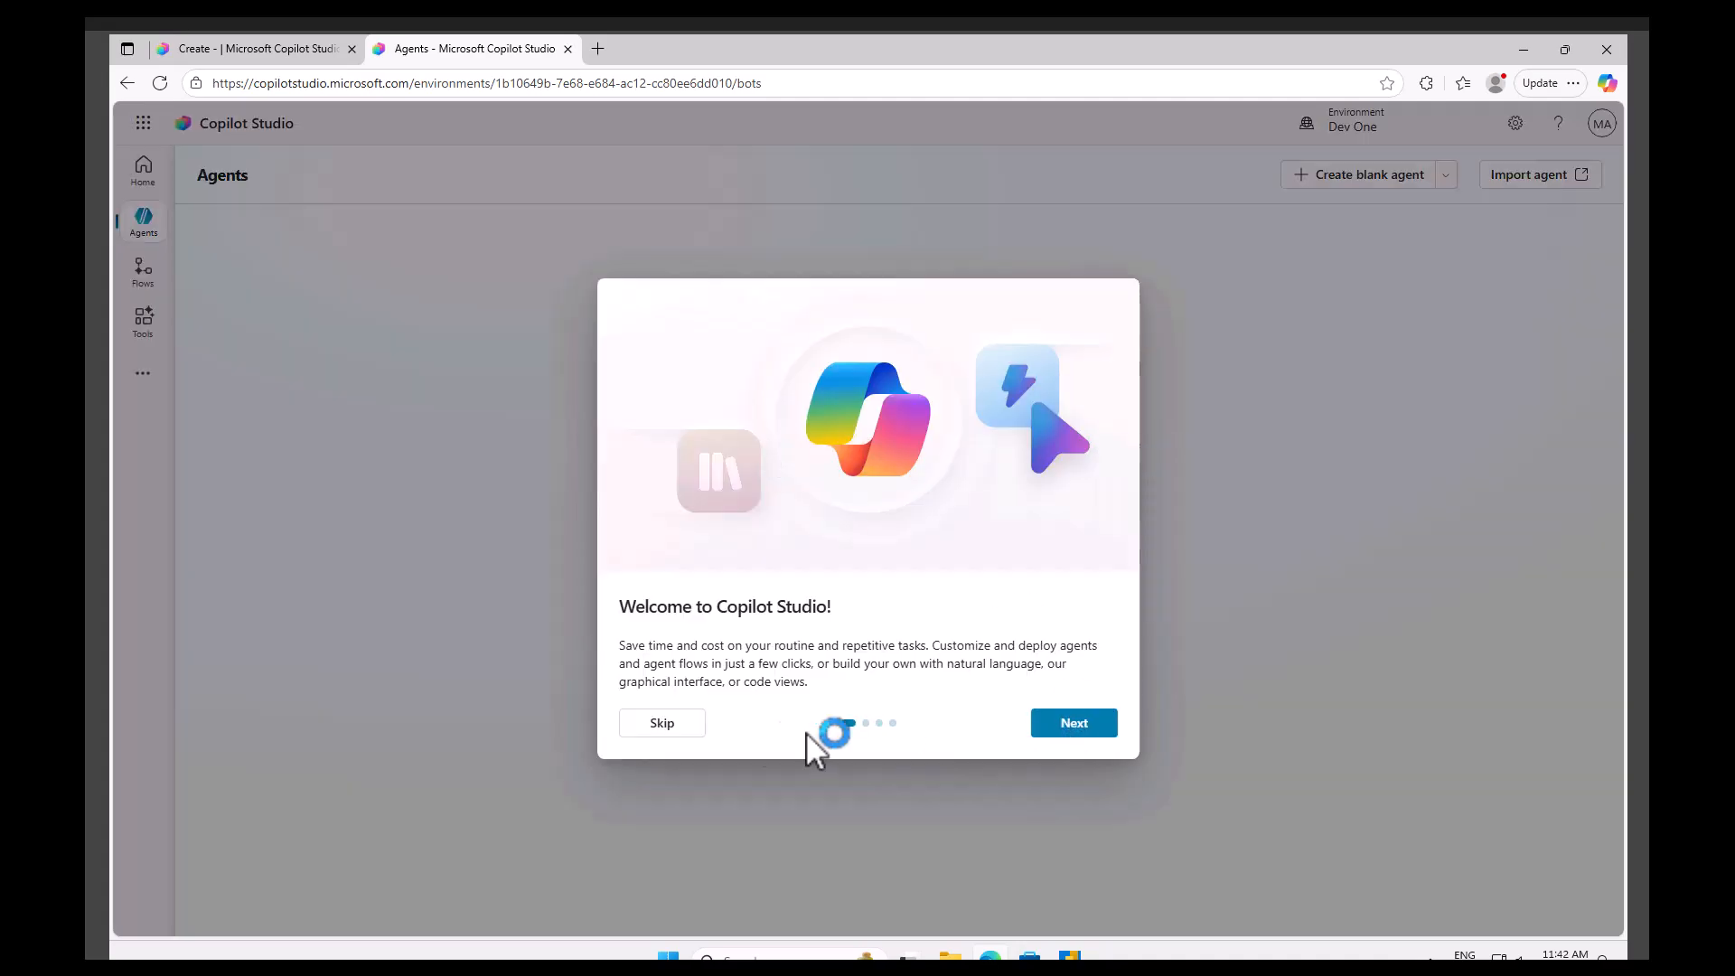
left_click(1080, 726)
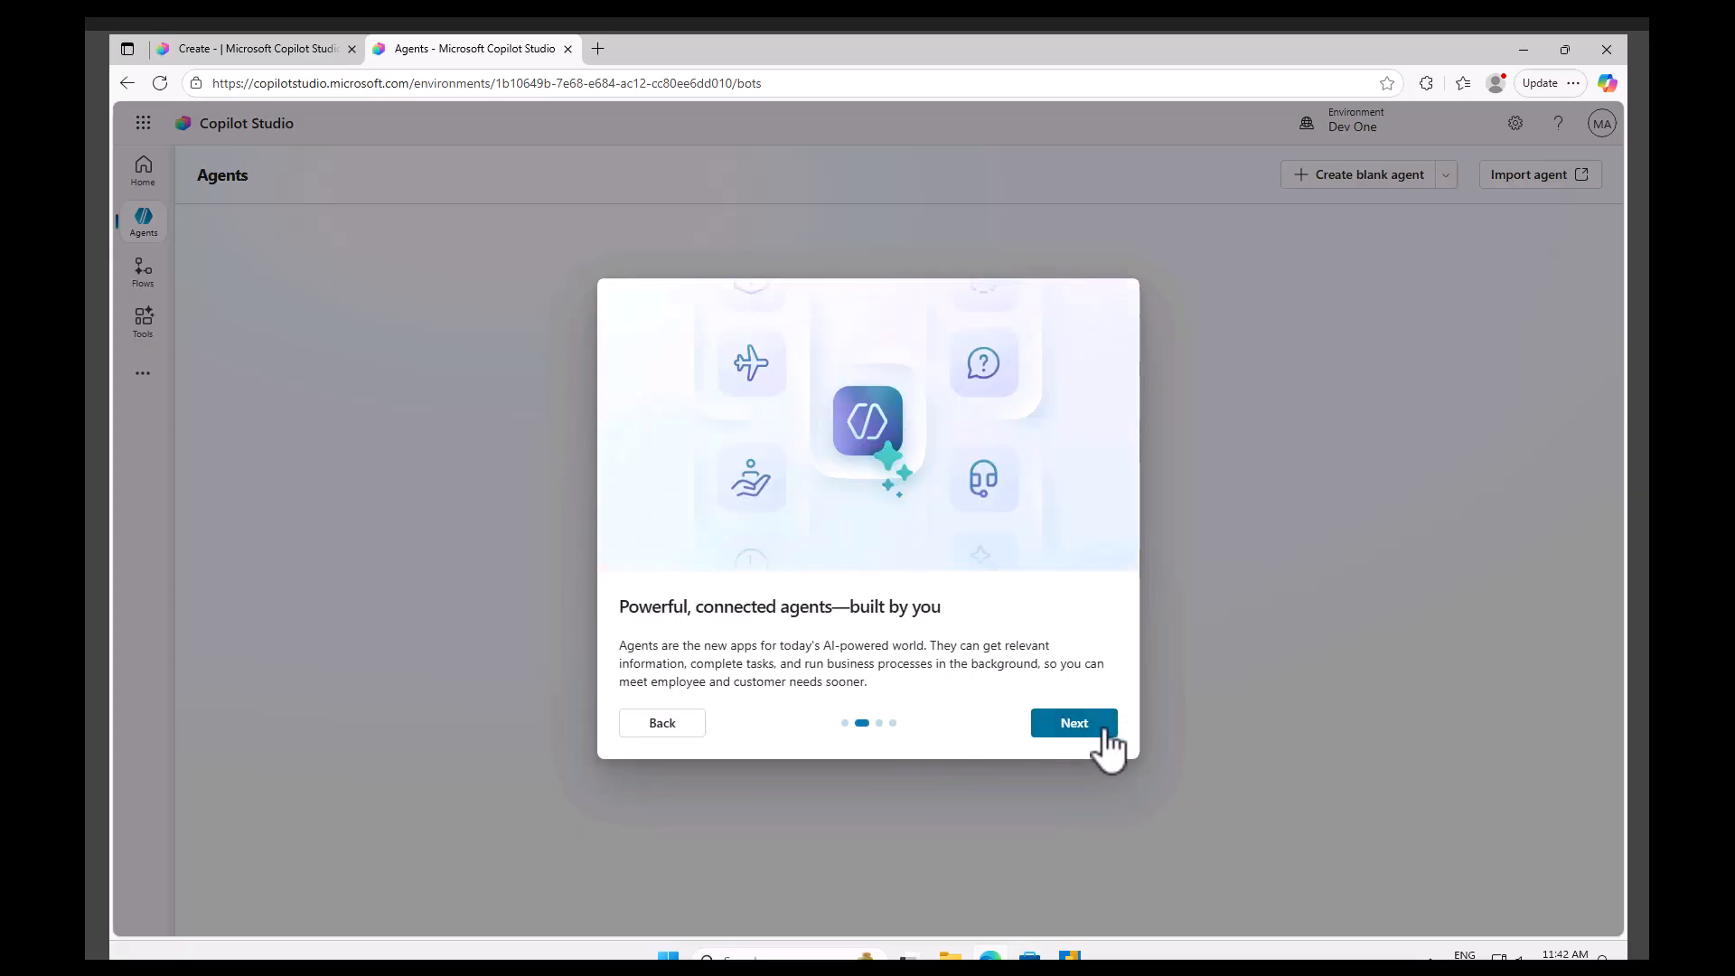
left_click(1062, 728)
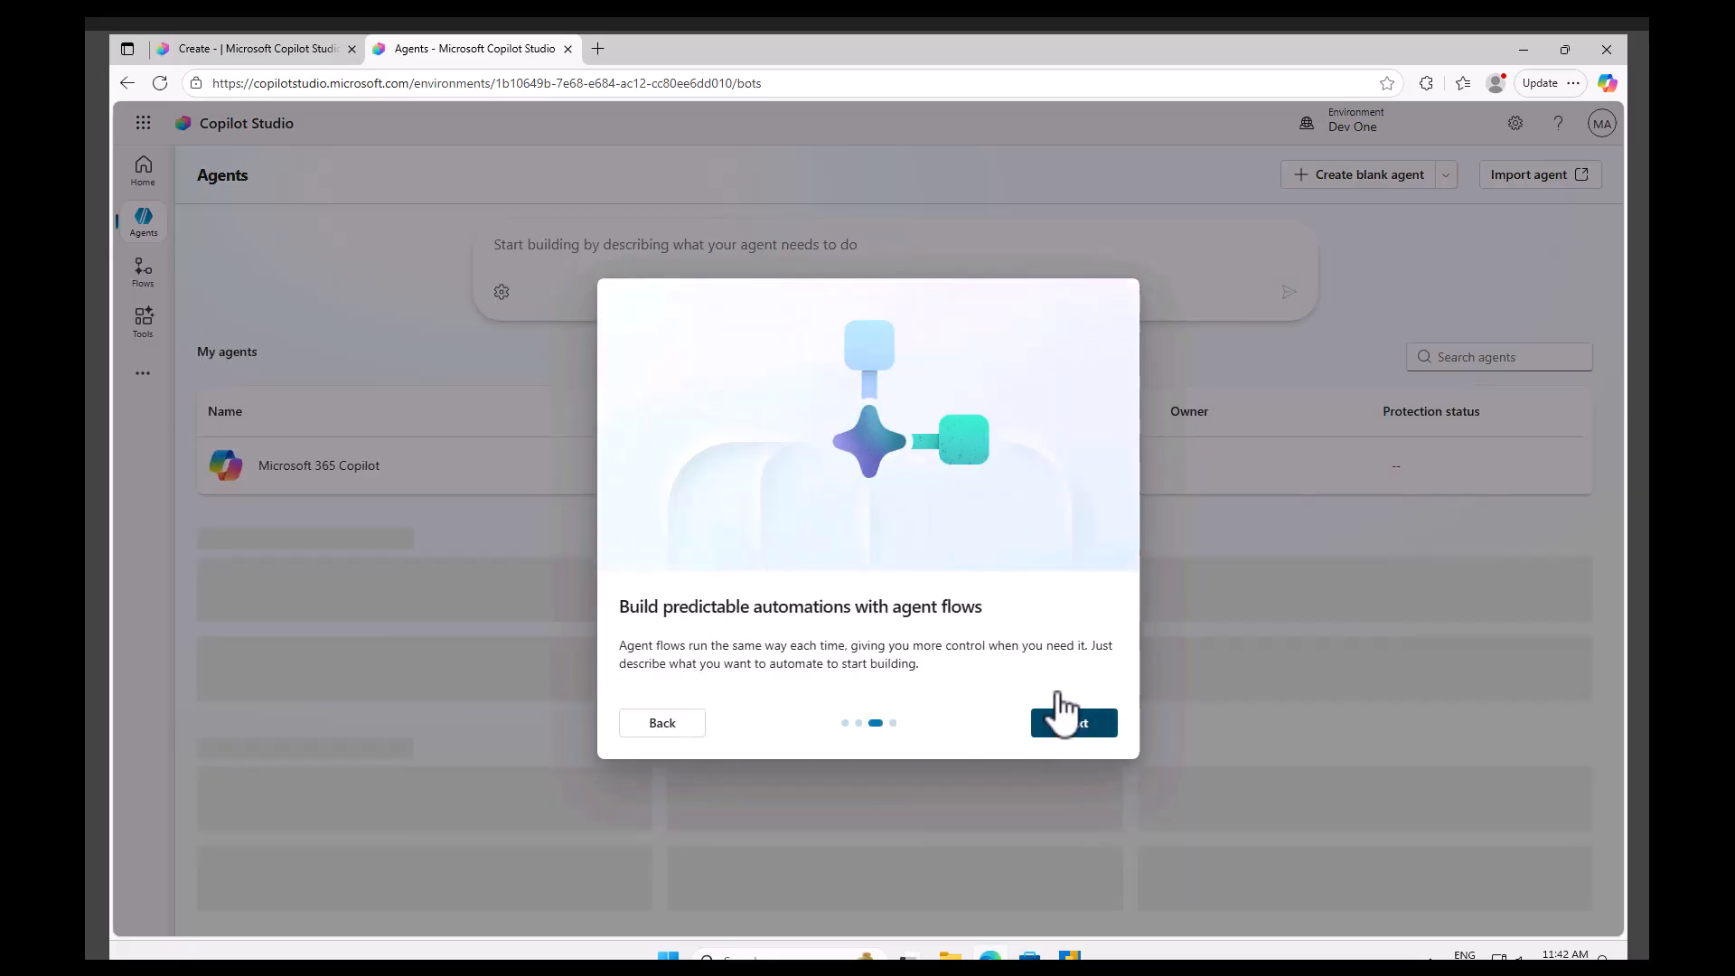
left_click(1066, 721)
left_click(1078, 723)
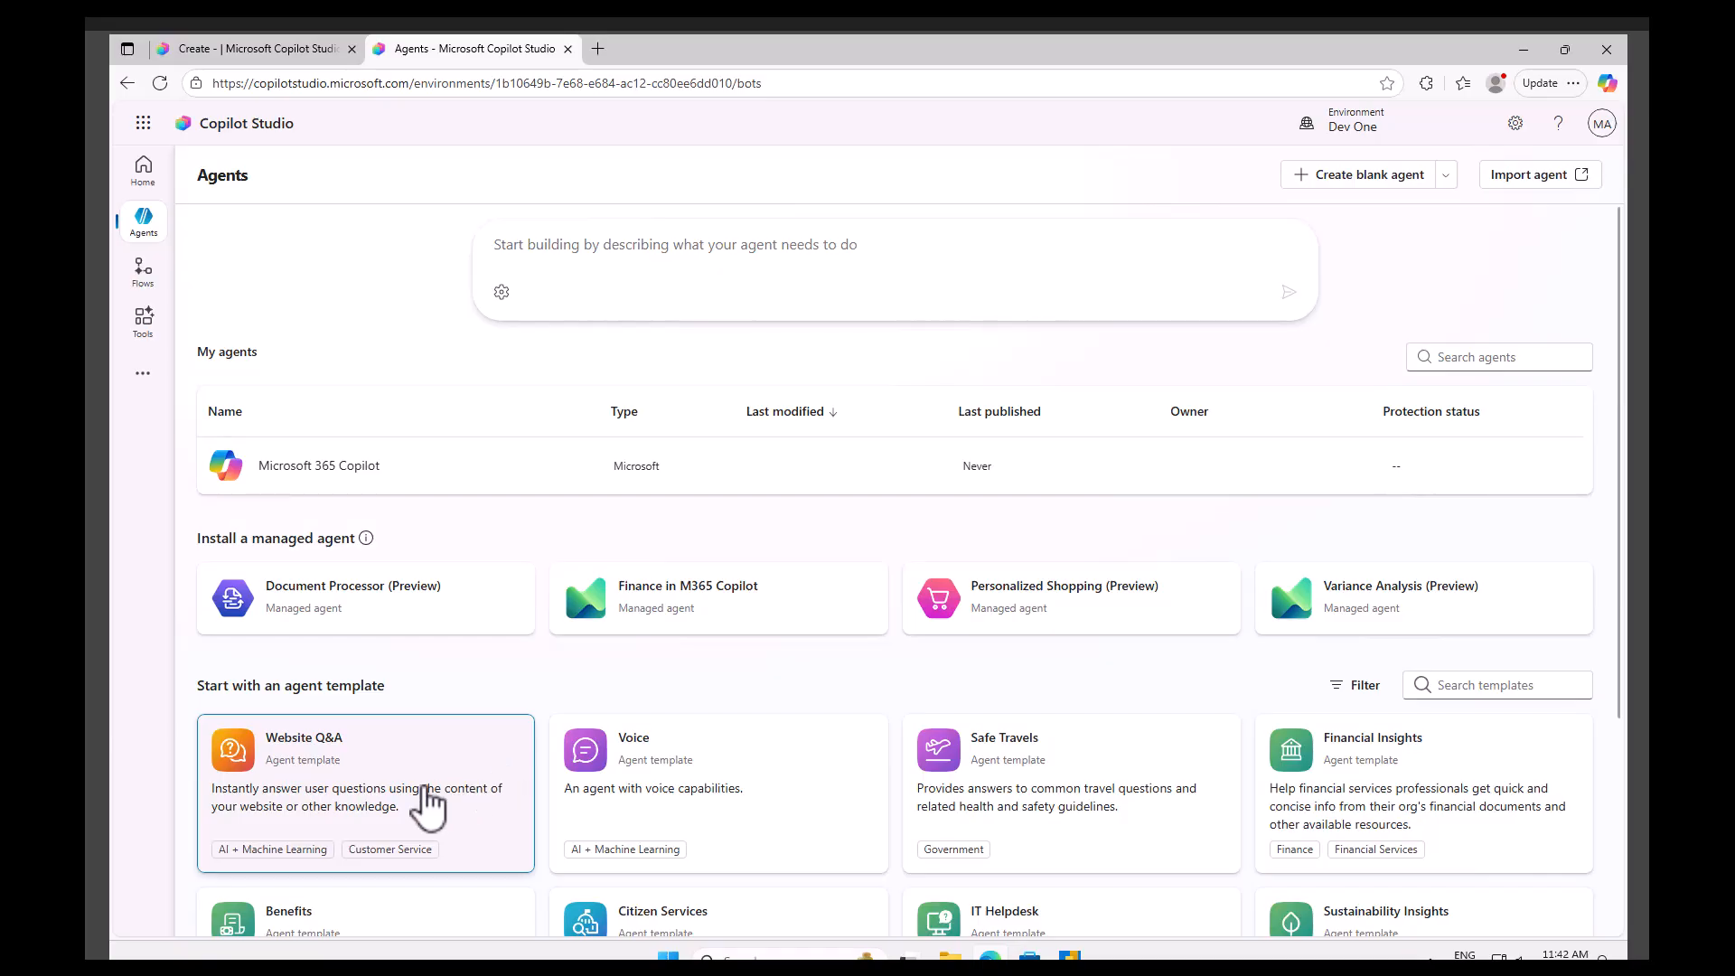
Create a new blank agent.
scroll(432, 807, "down", 2)
scroll(420, 817, "down", 2)
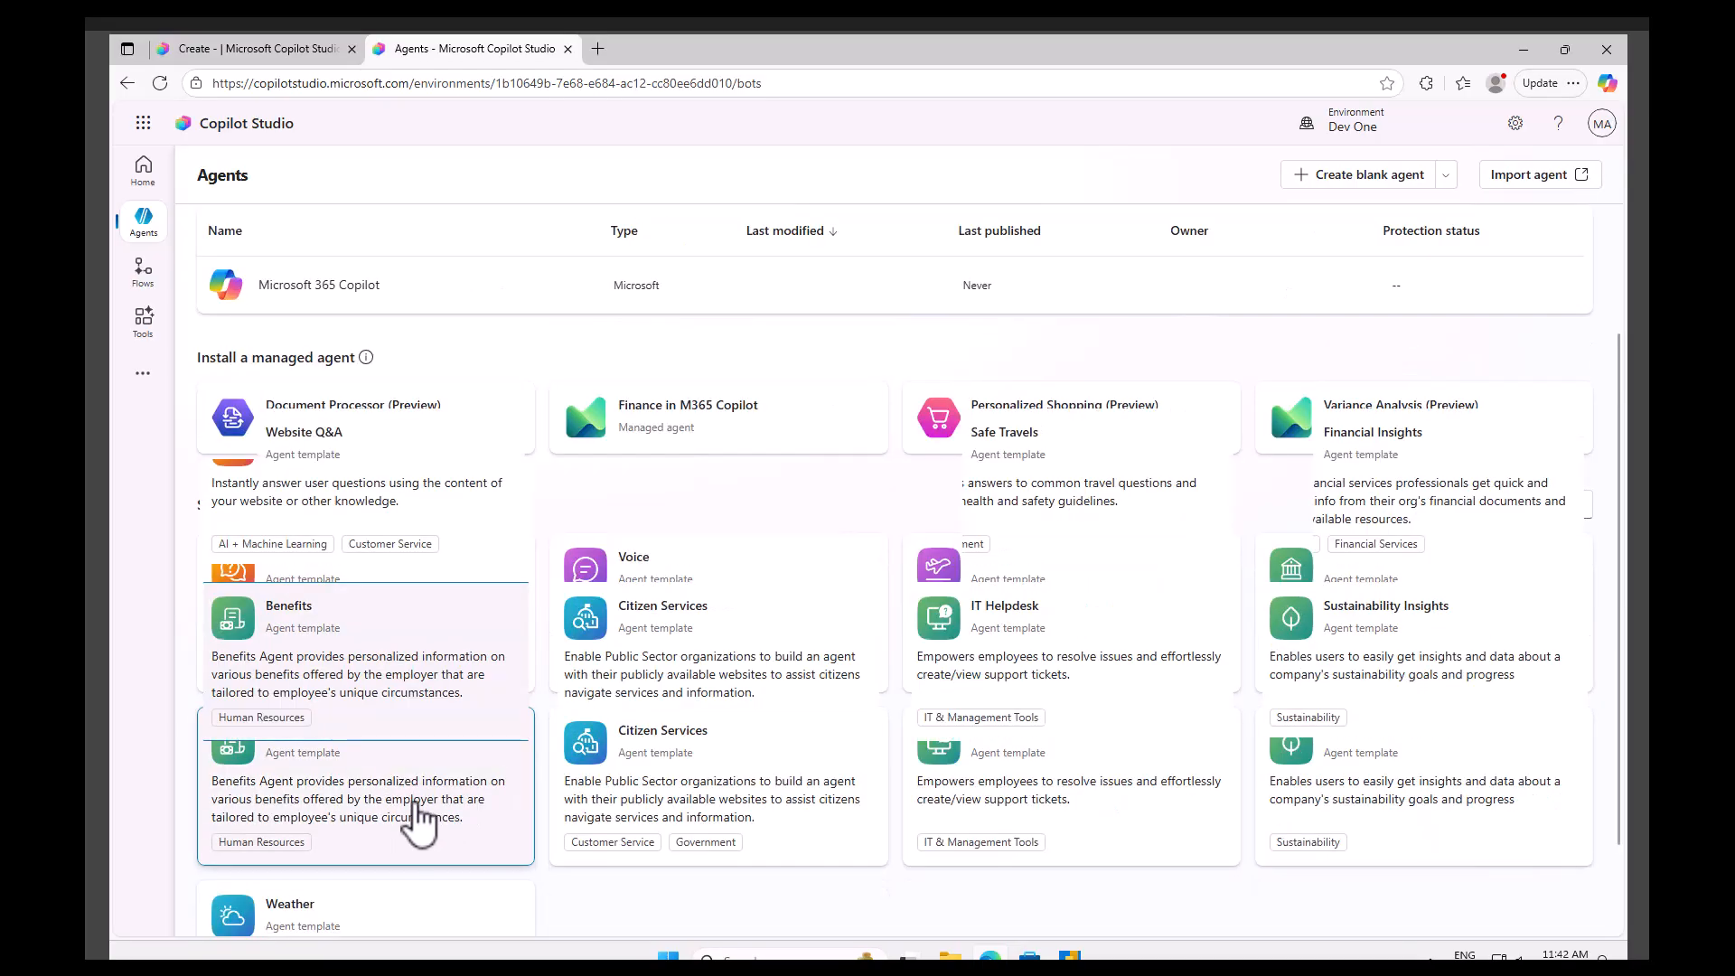
scroll(425, 813, "up", 4)
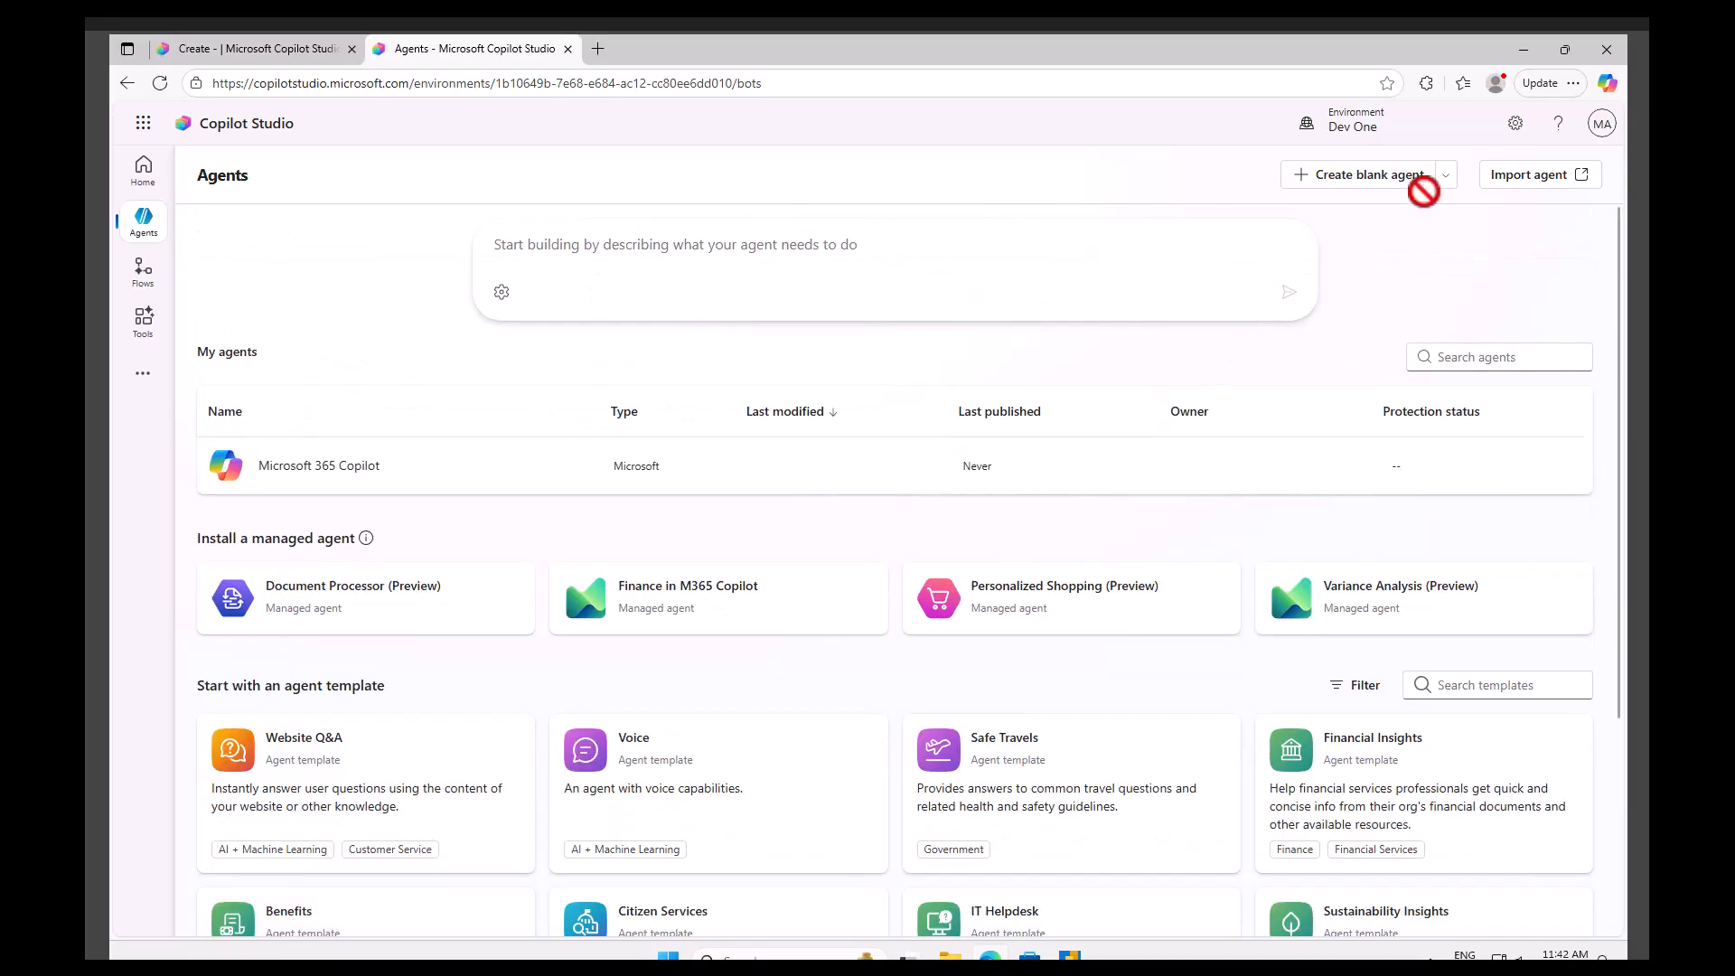
left_click(1445, 177)
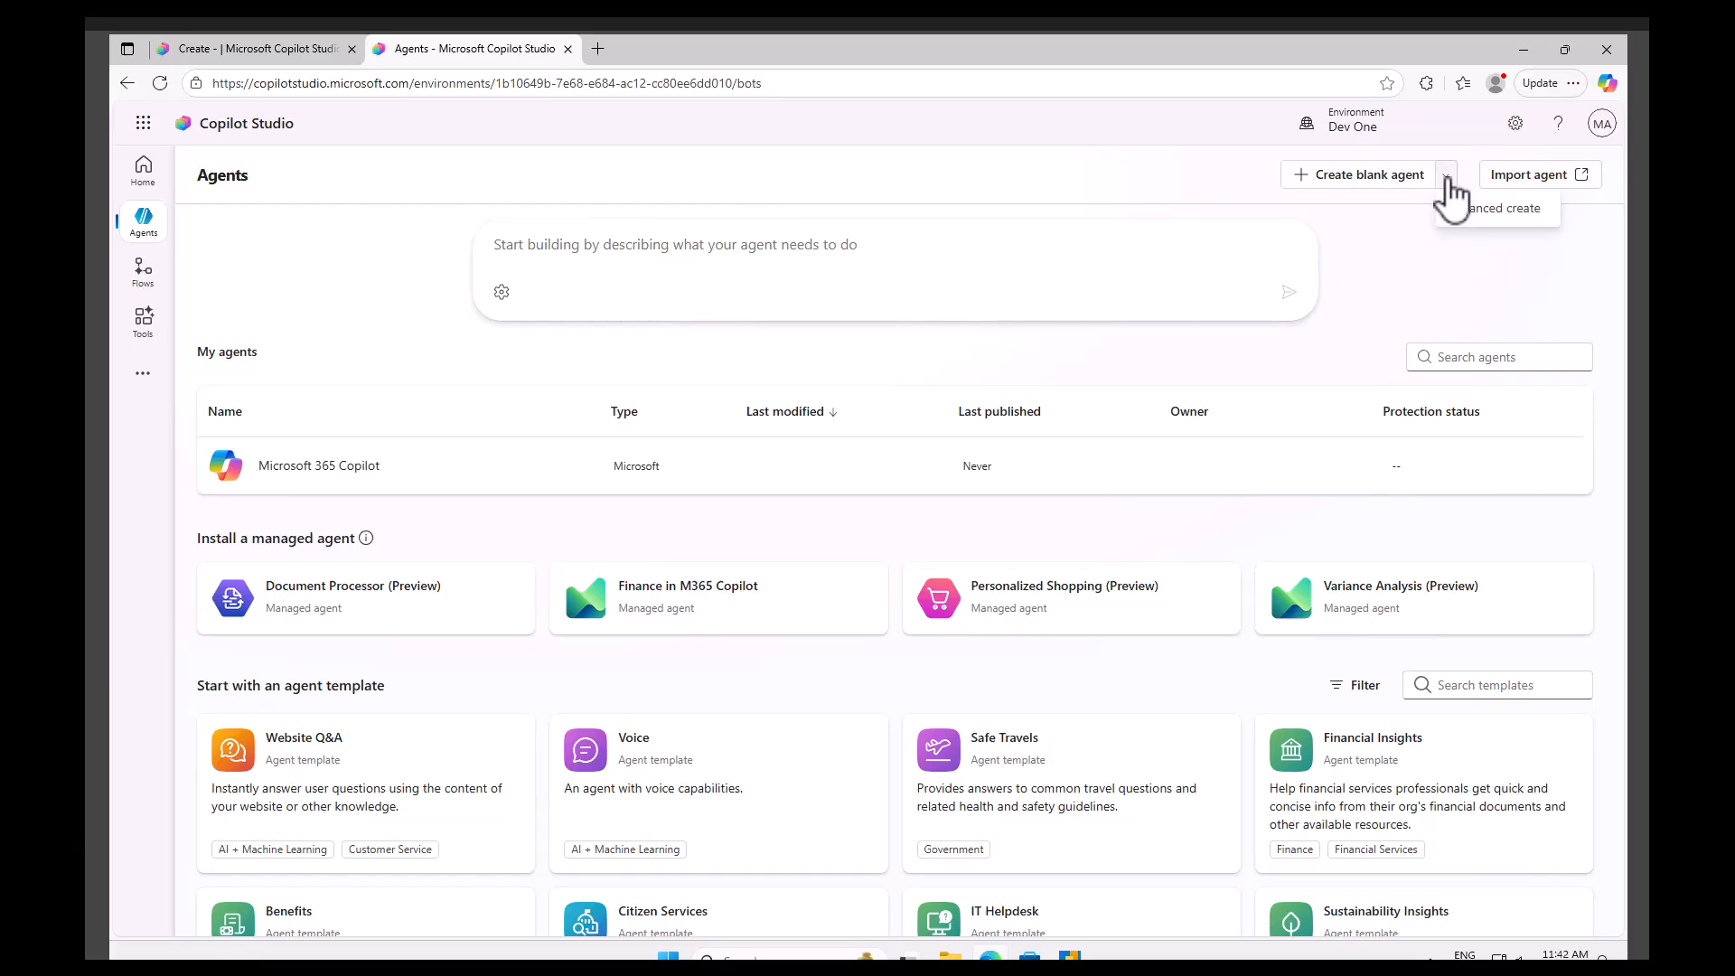
left_click(1377, 184)
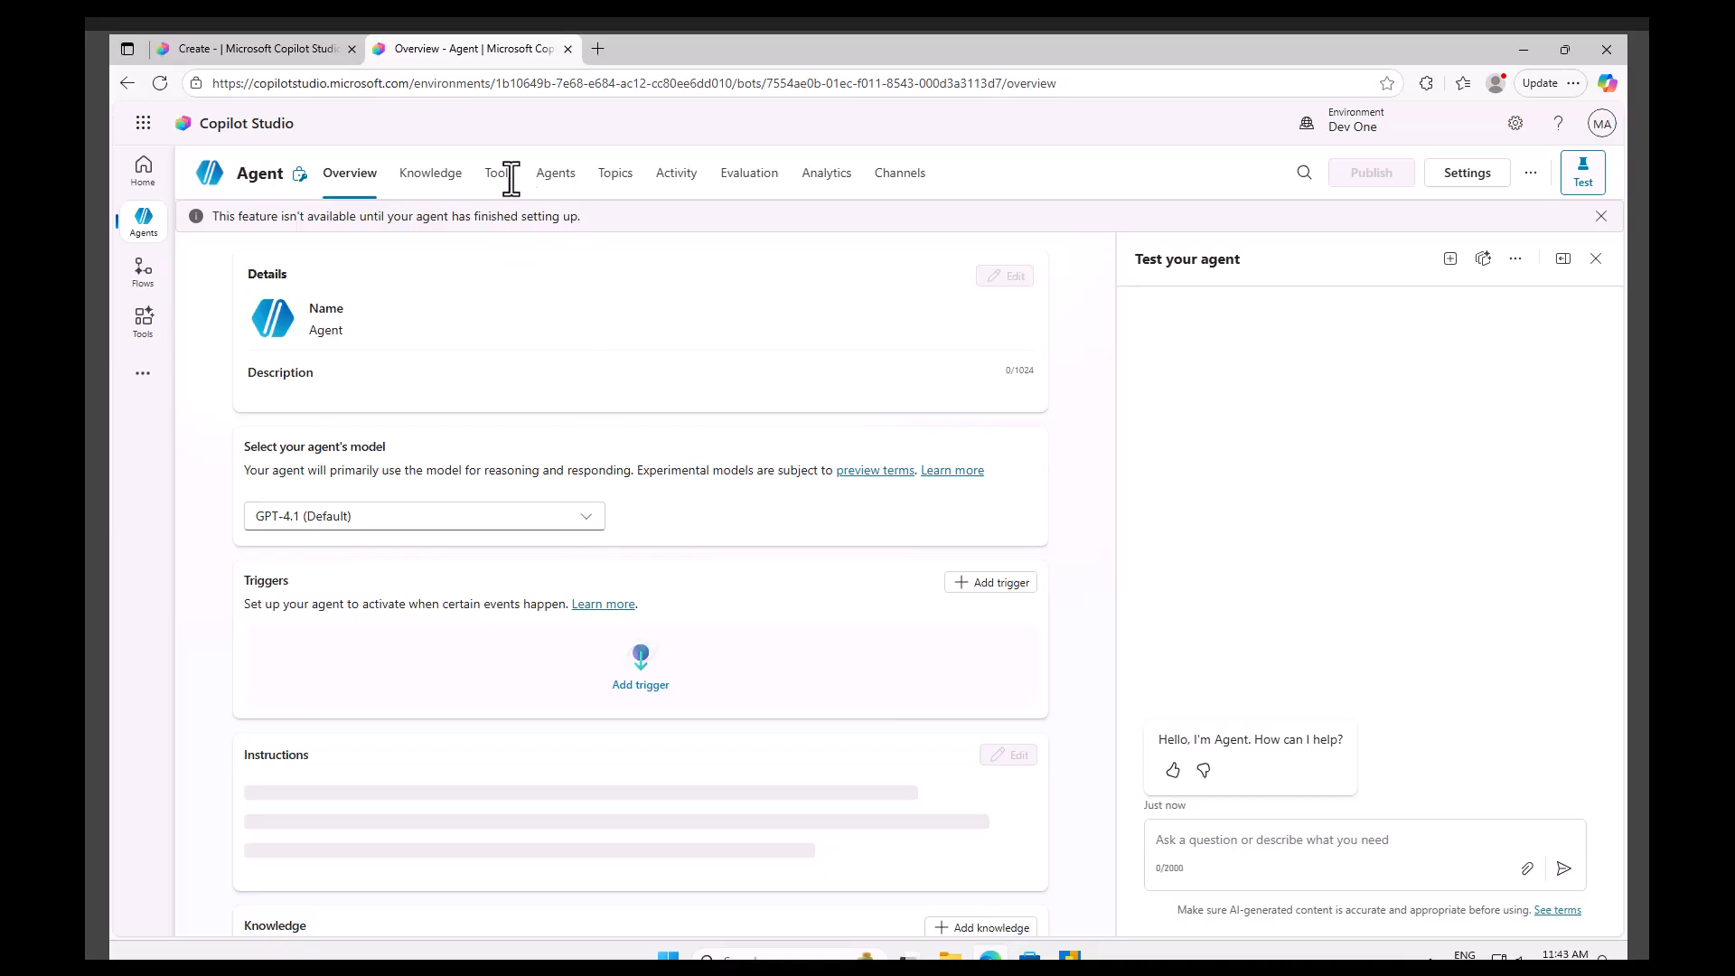
Review the agent's model options and the sections of its overview page.
left_click(589, 525)
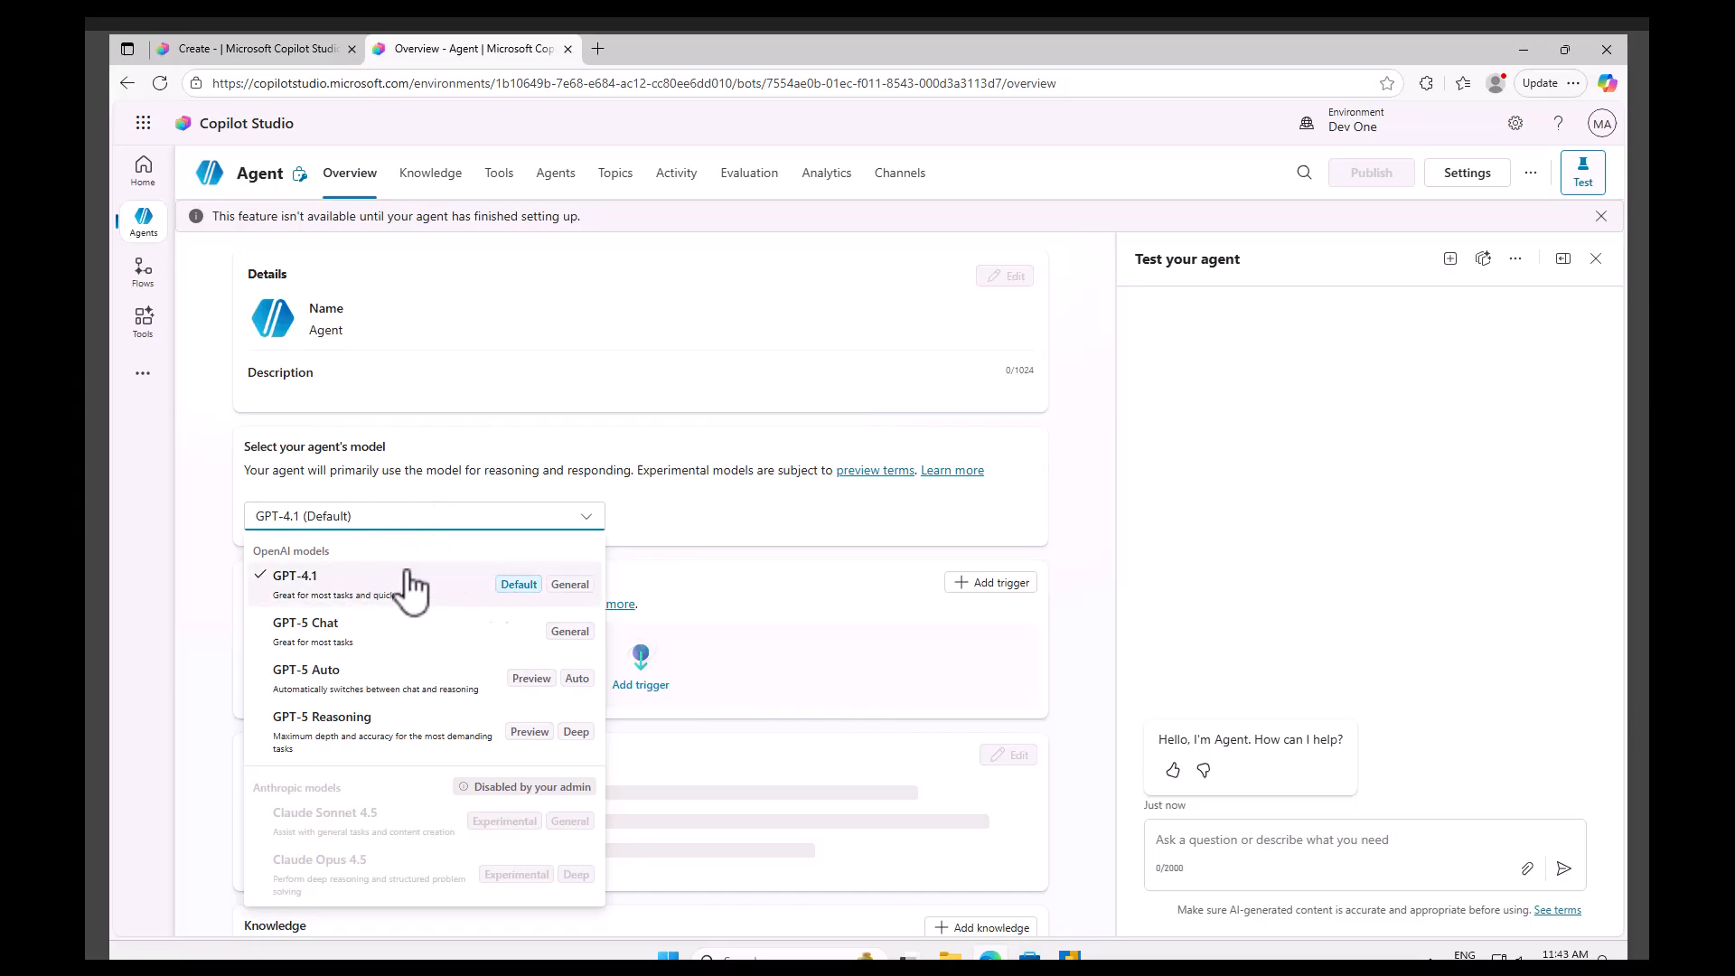
left_click(881, 511)
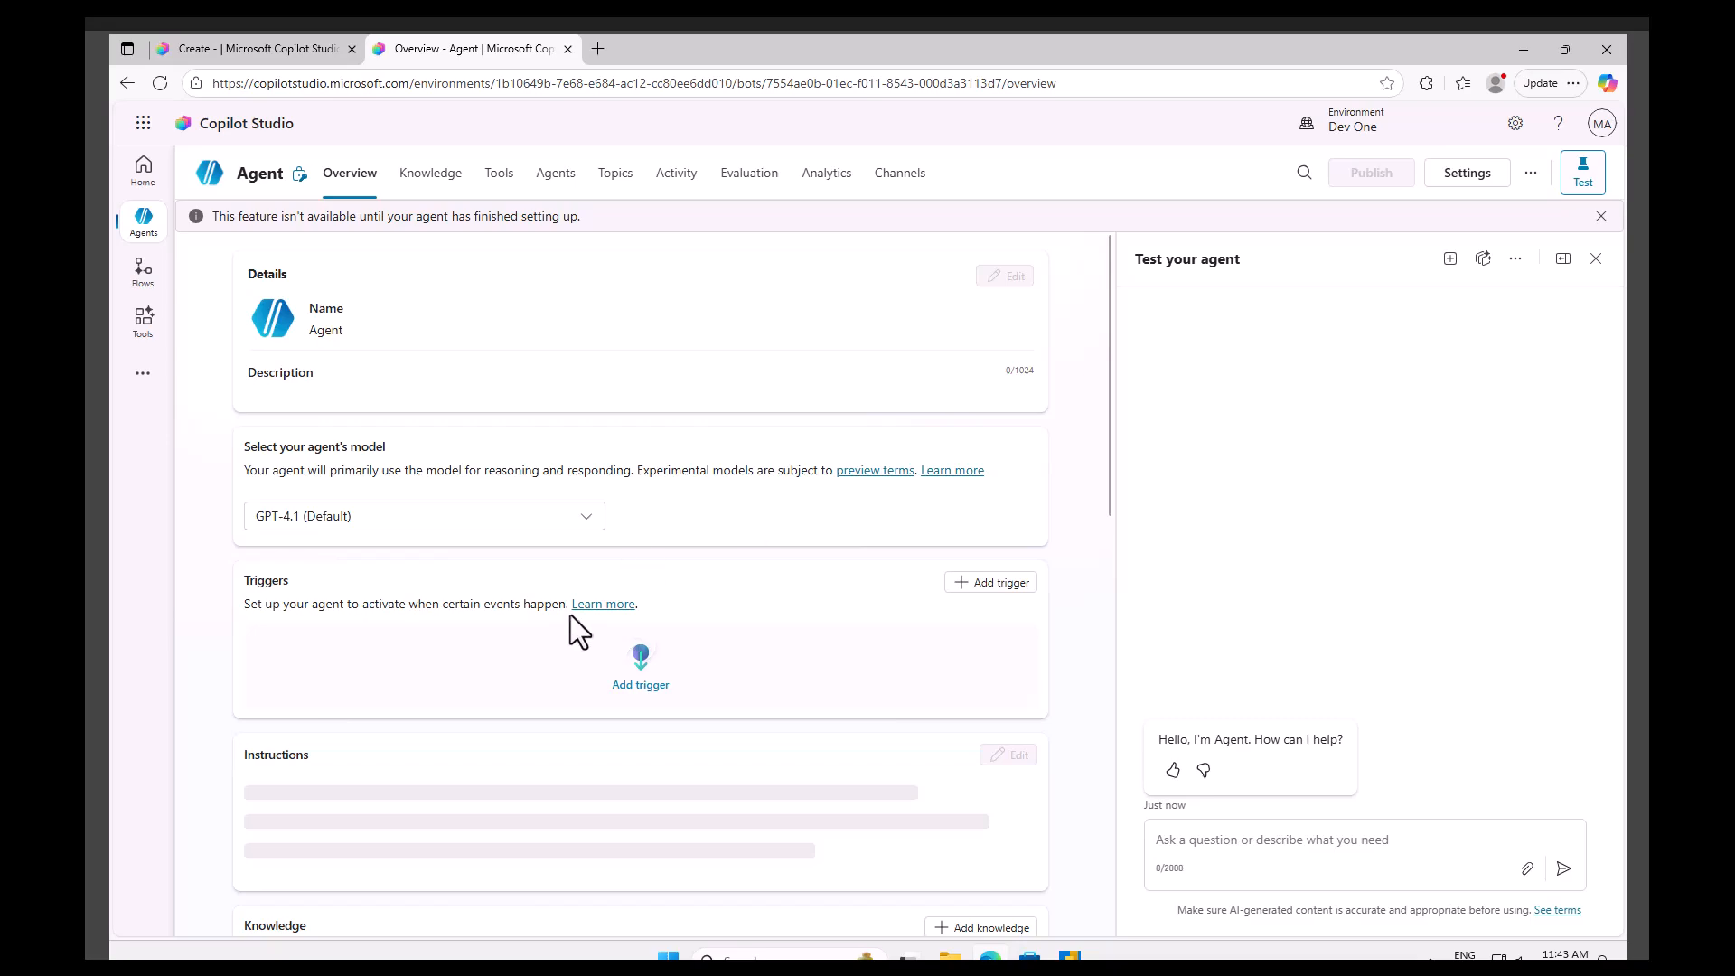
scroll(582, 624, "down", 5)
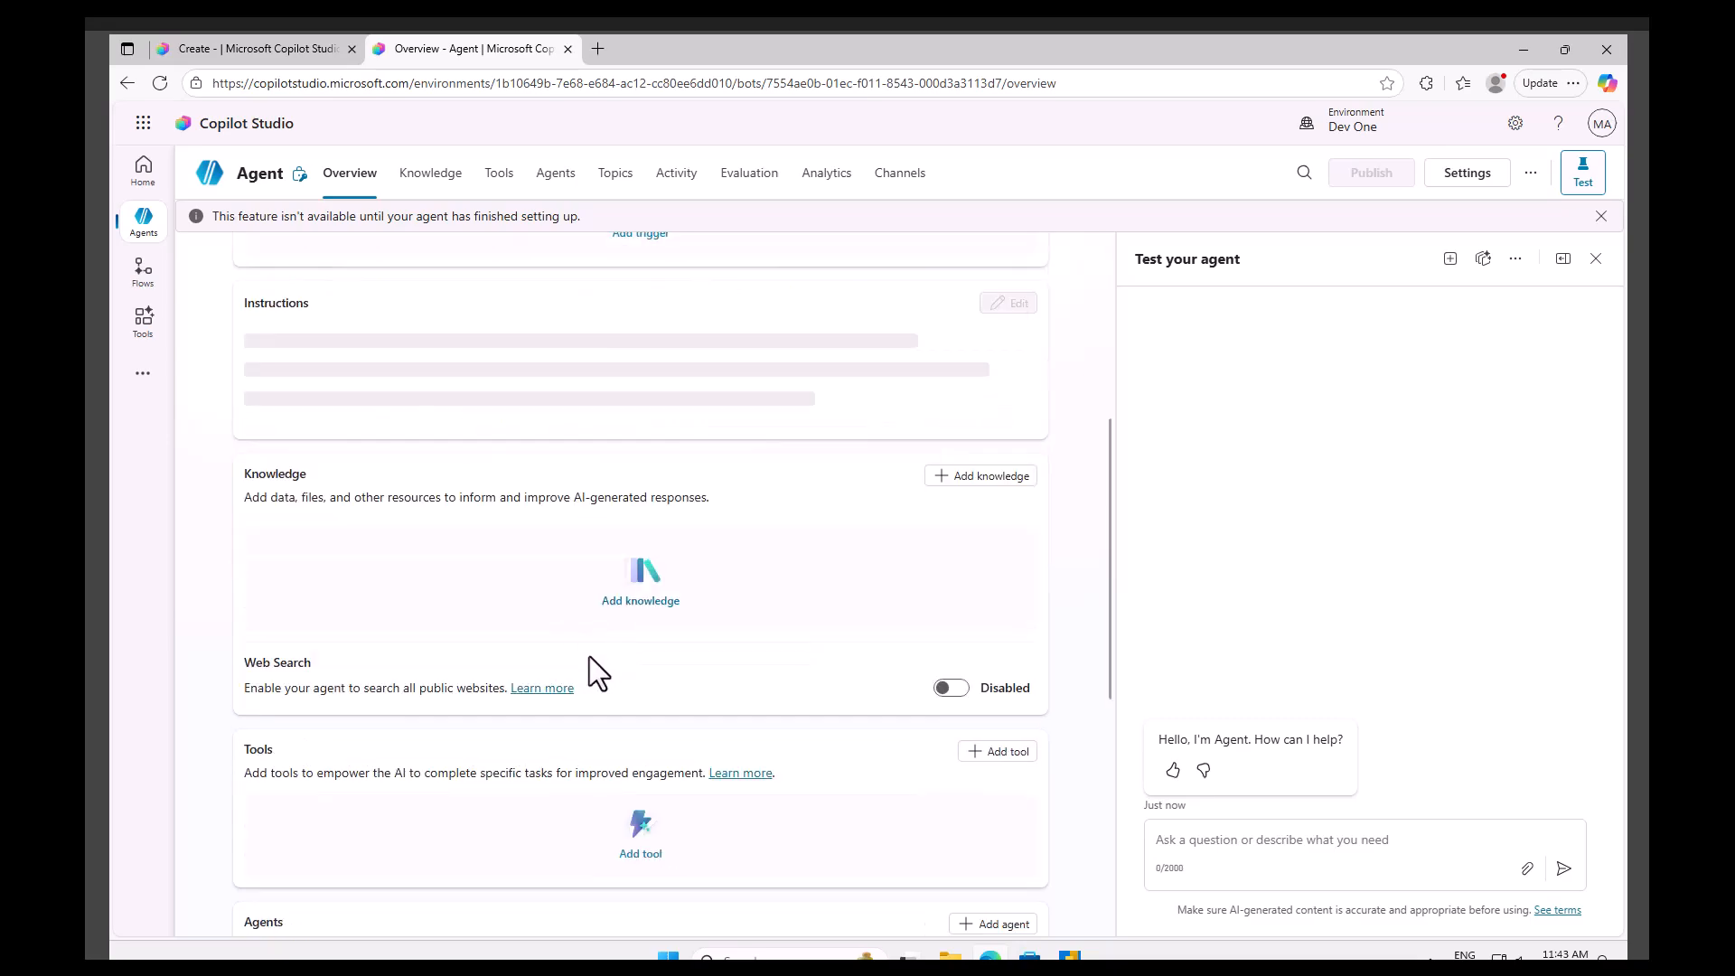
scroll(534, 522, "up", 2)
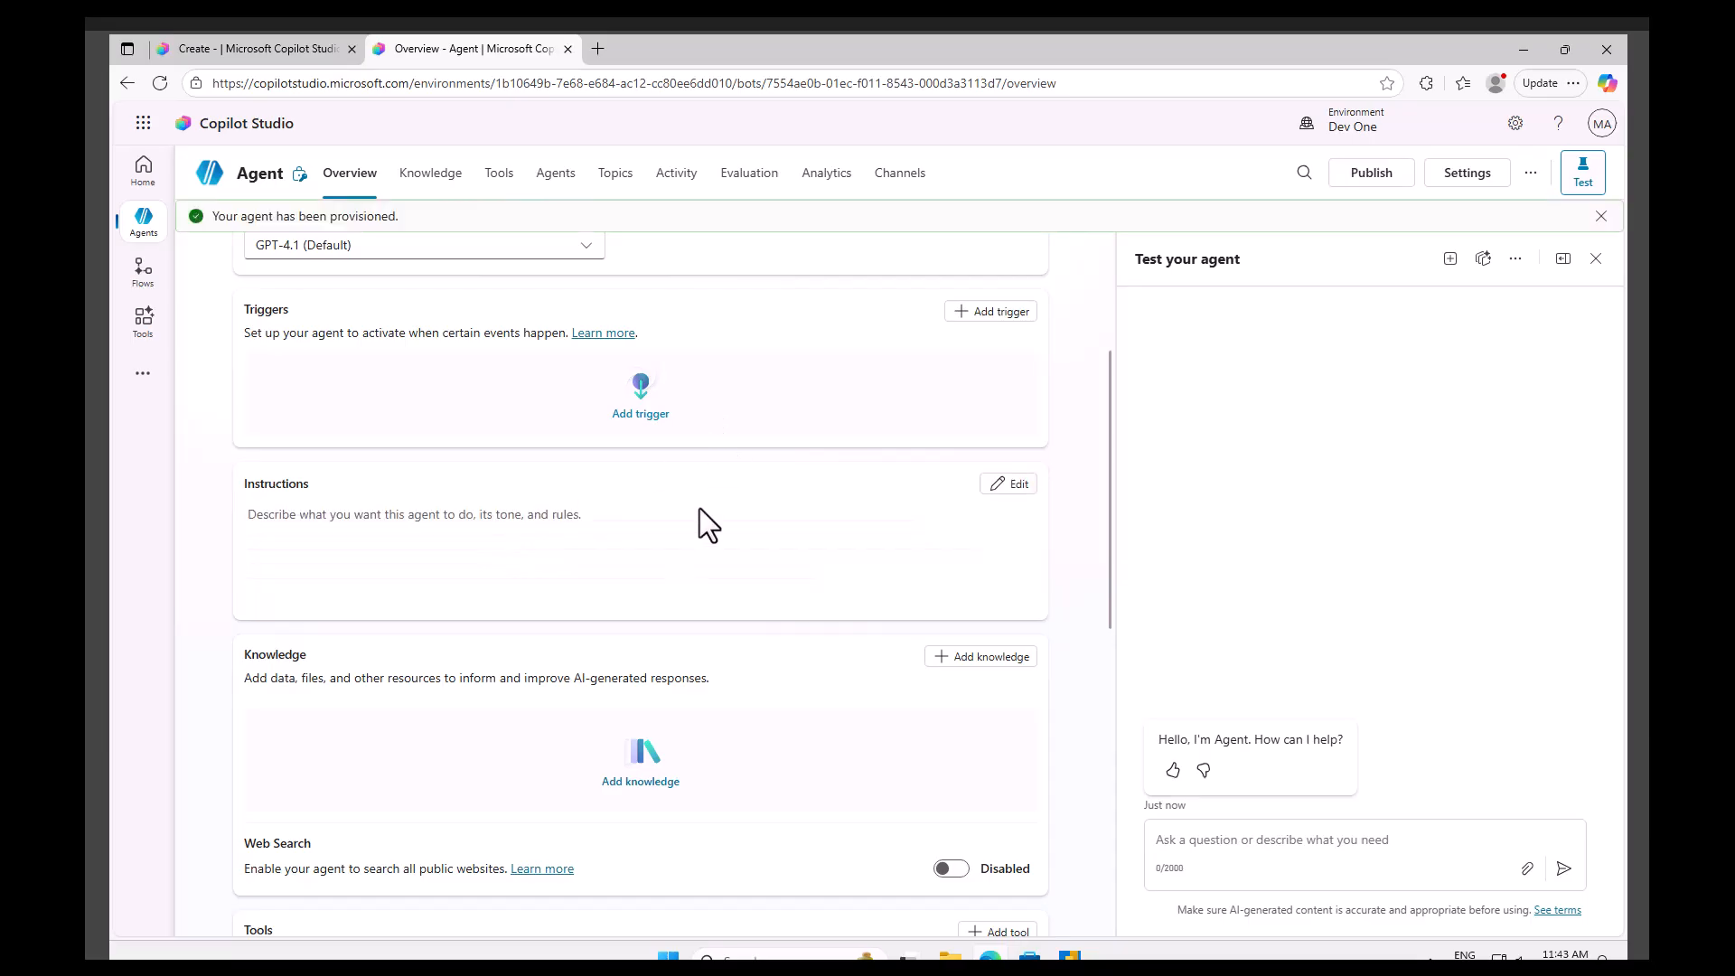
scroll(661, 662, "up", 2)
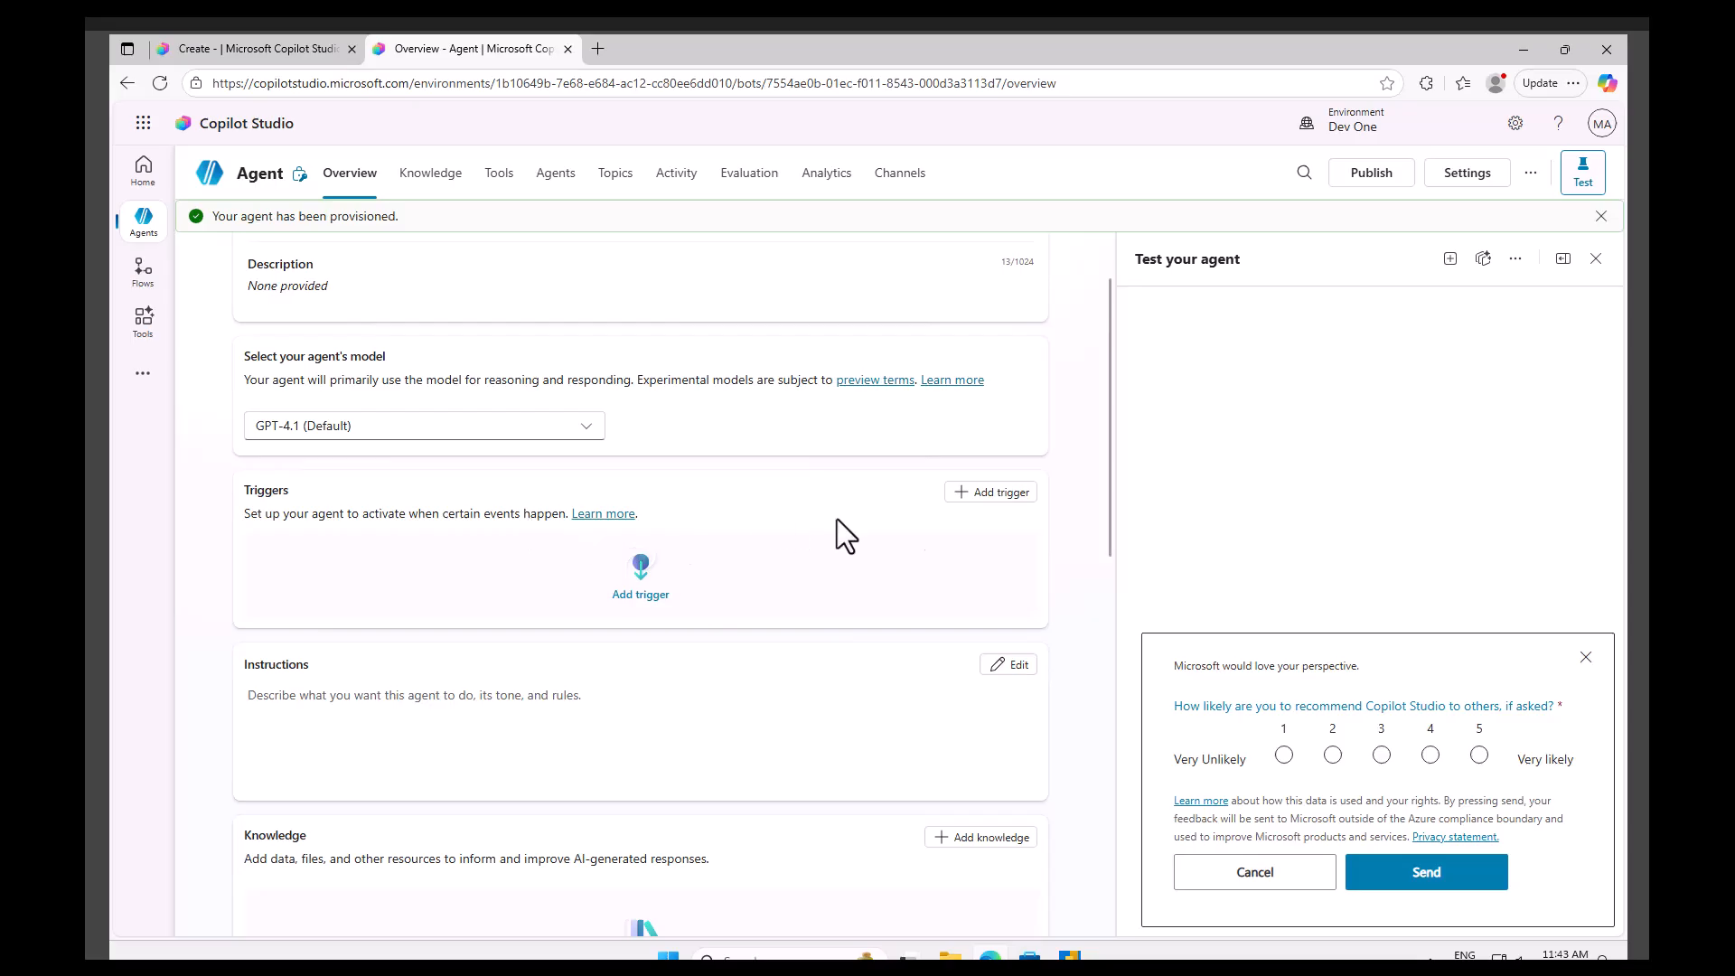
Browse the featured triggers without adding one, then dismiss the feedback survey.
left_click(990, 491)
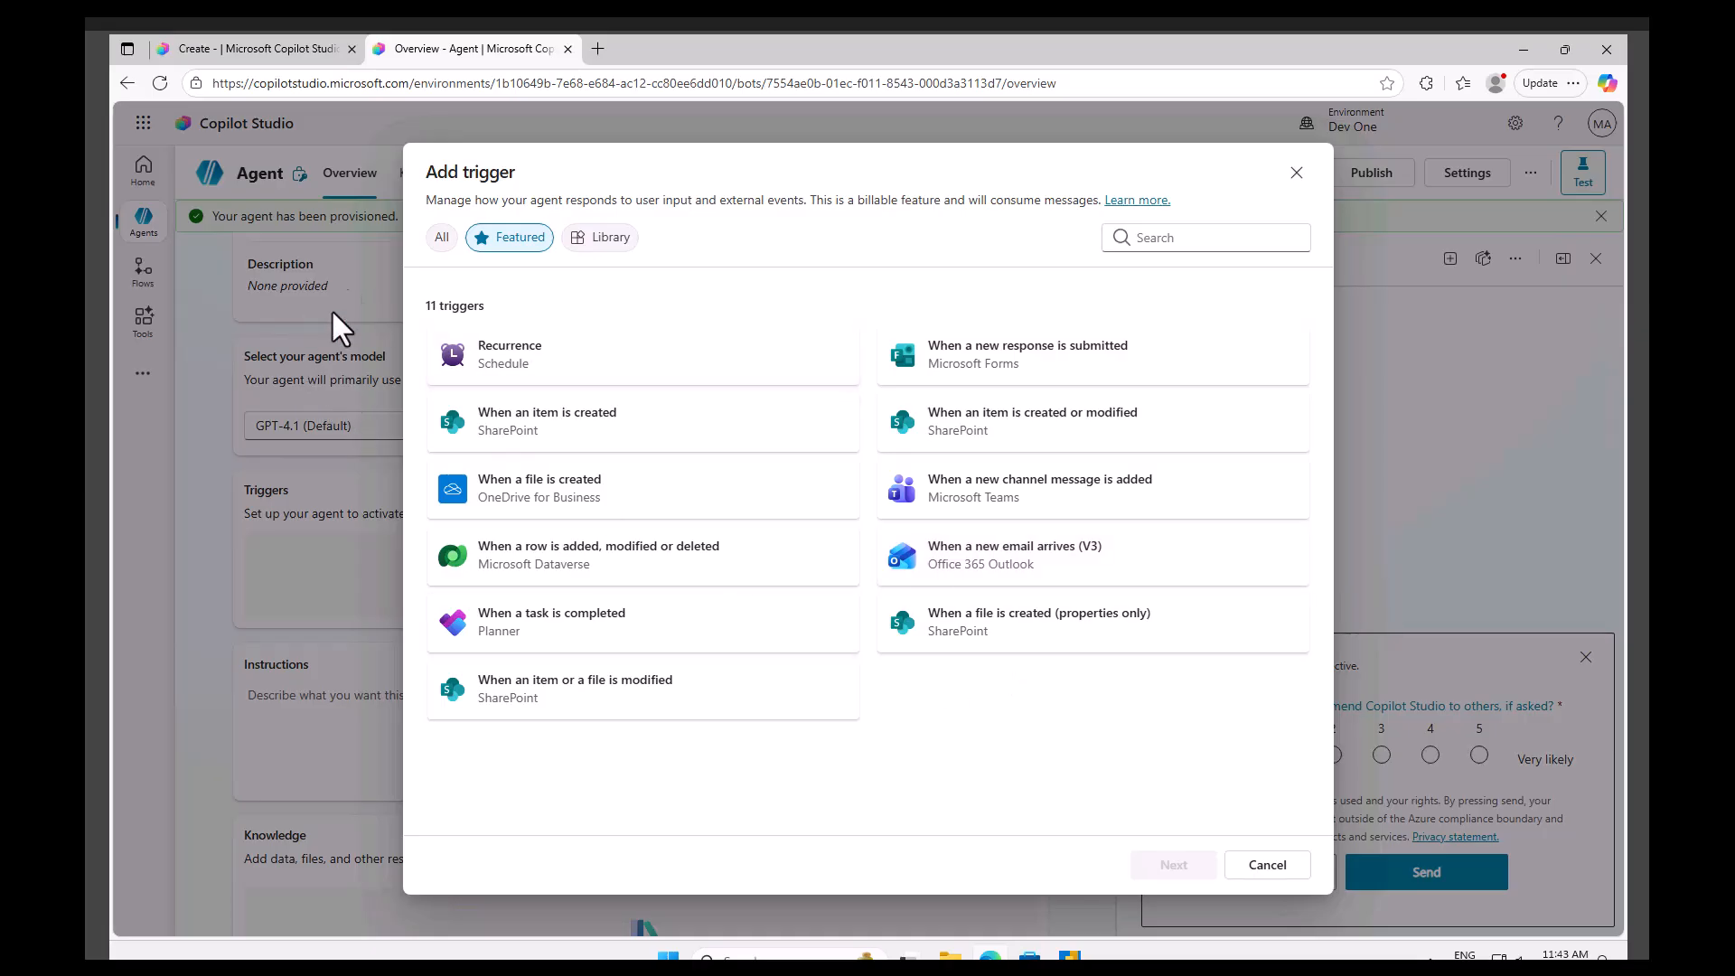
left_click(1274, 869)
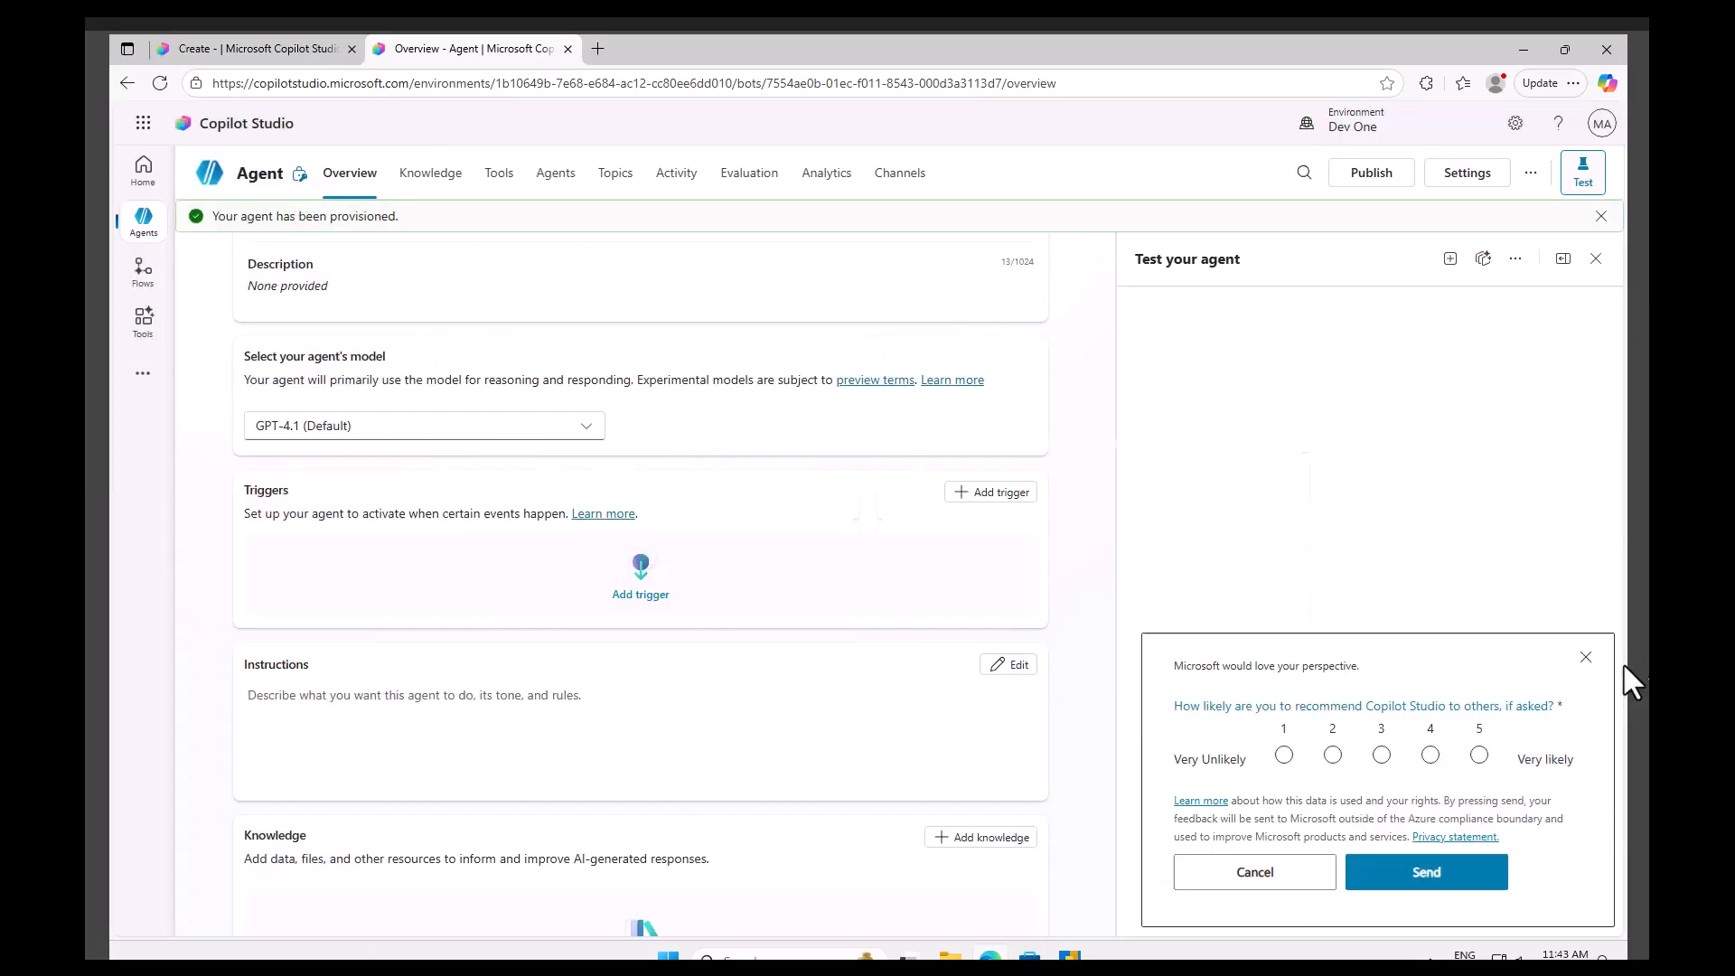
left_click(1586, 659)
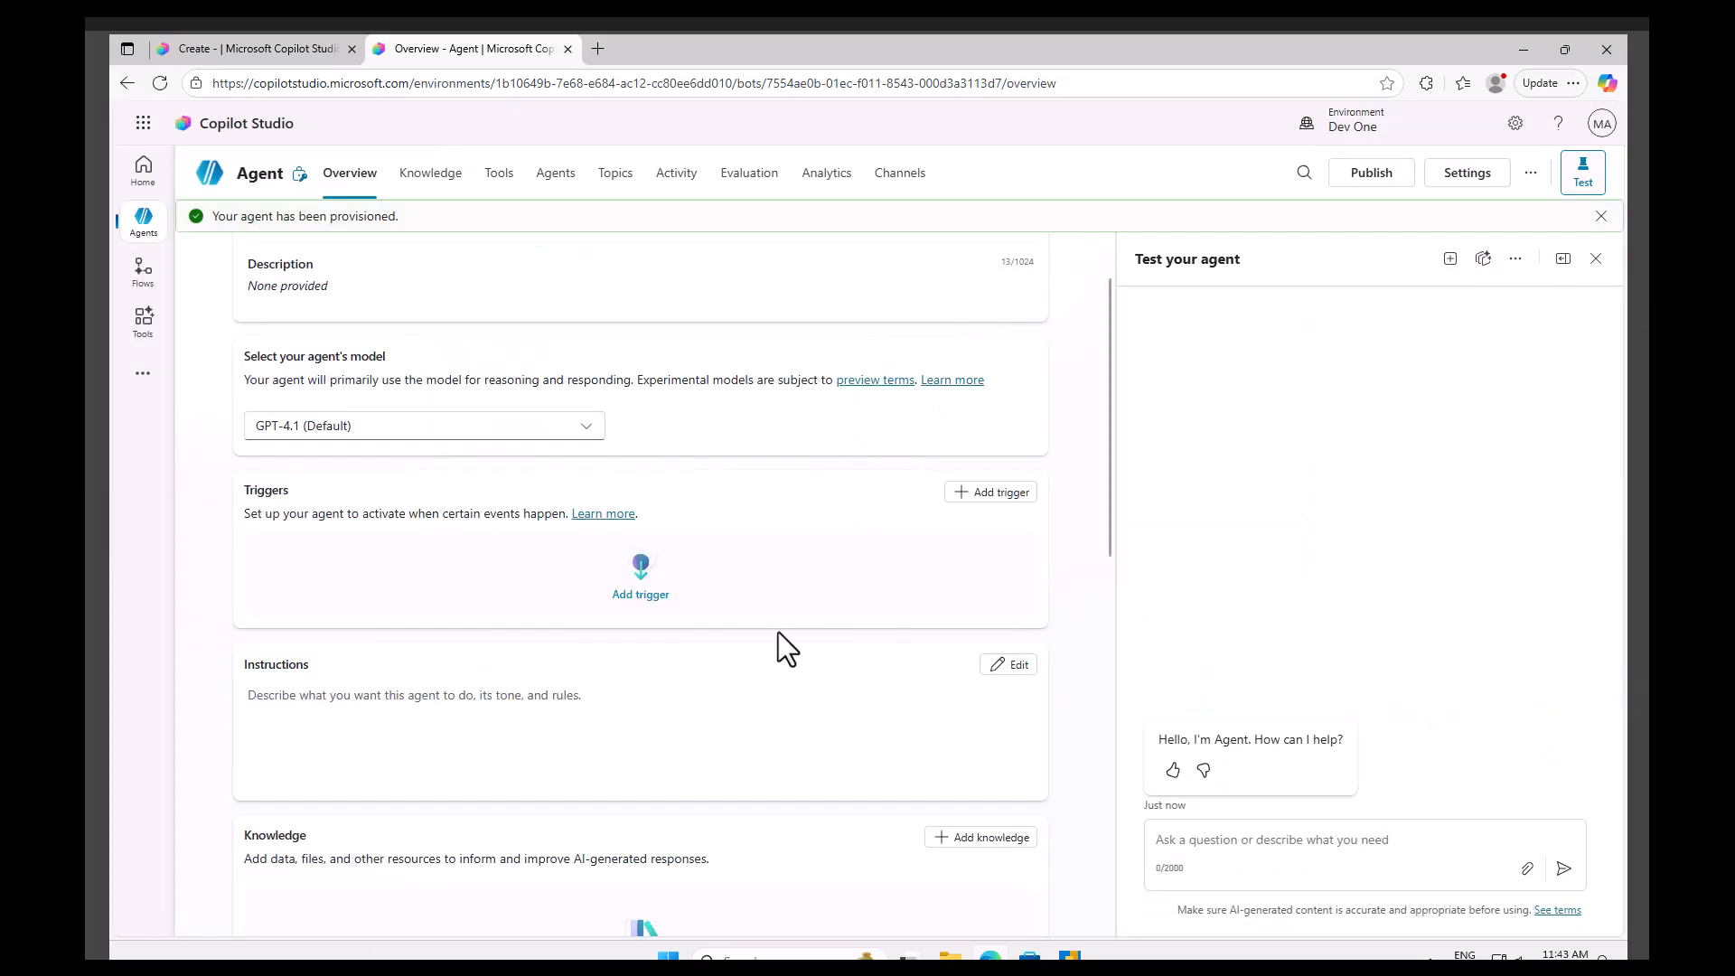
Edit the agent details: name it First Demo Agent and describe it as This is our first demo agent.
left_click(1011, 672)
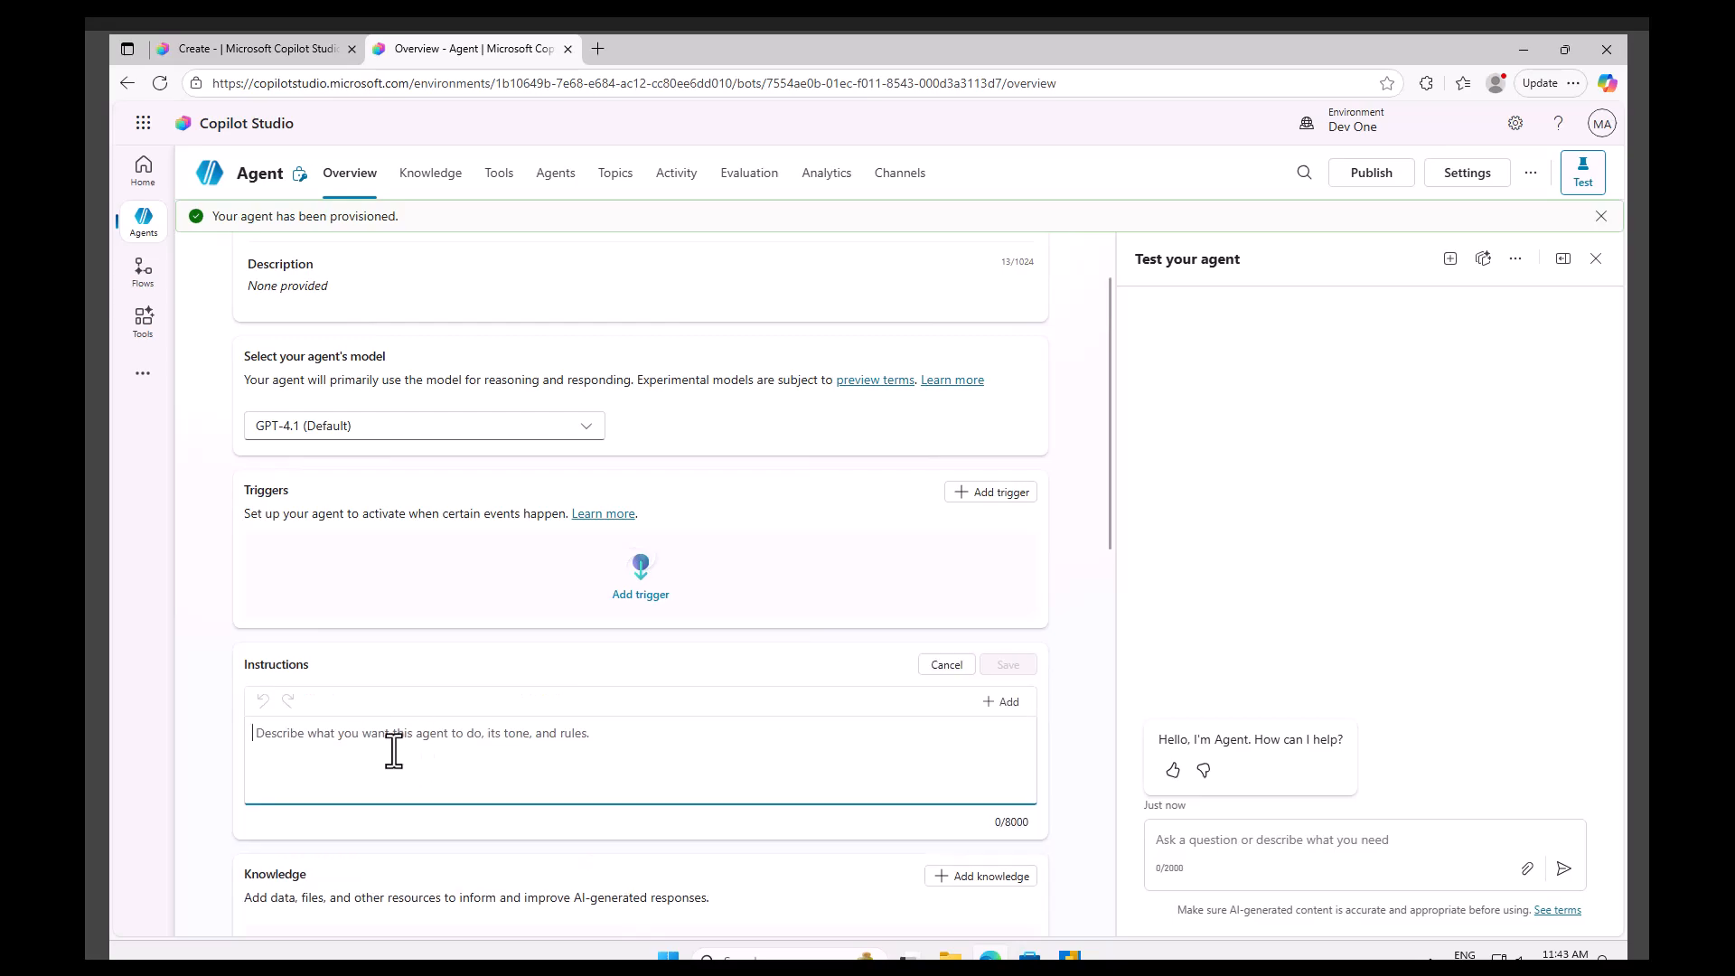
scroll(394, 749, "up", 1)
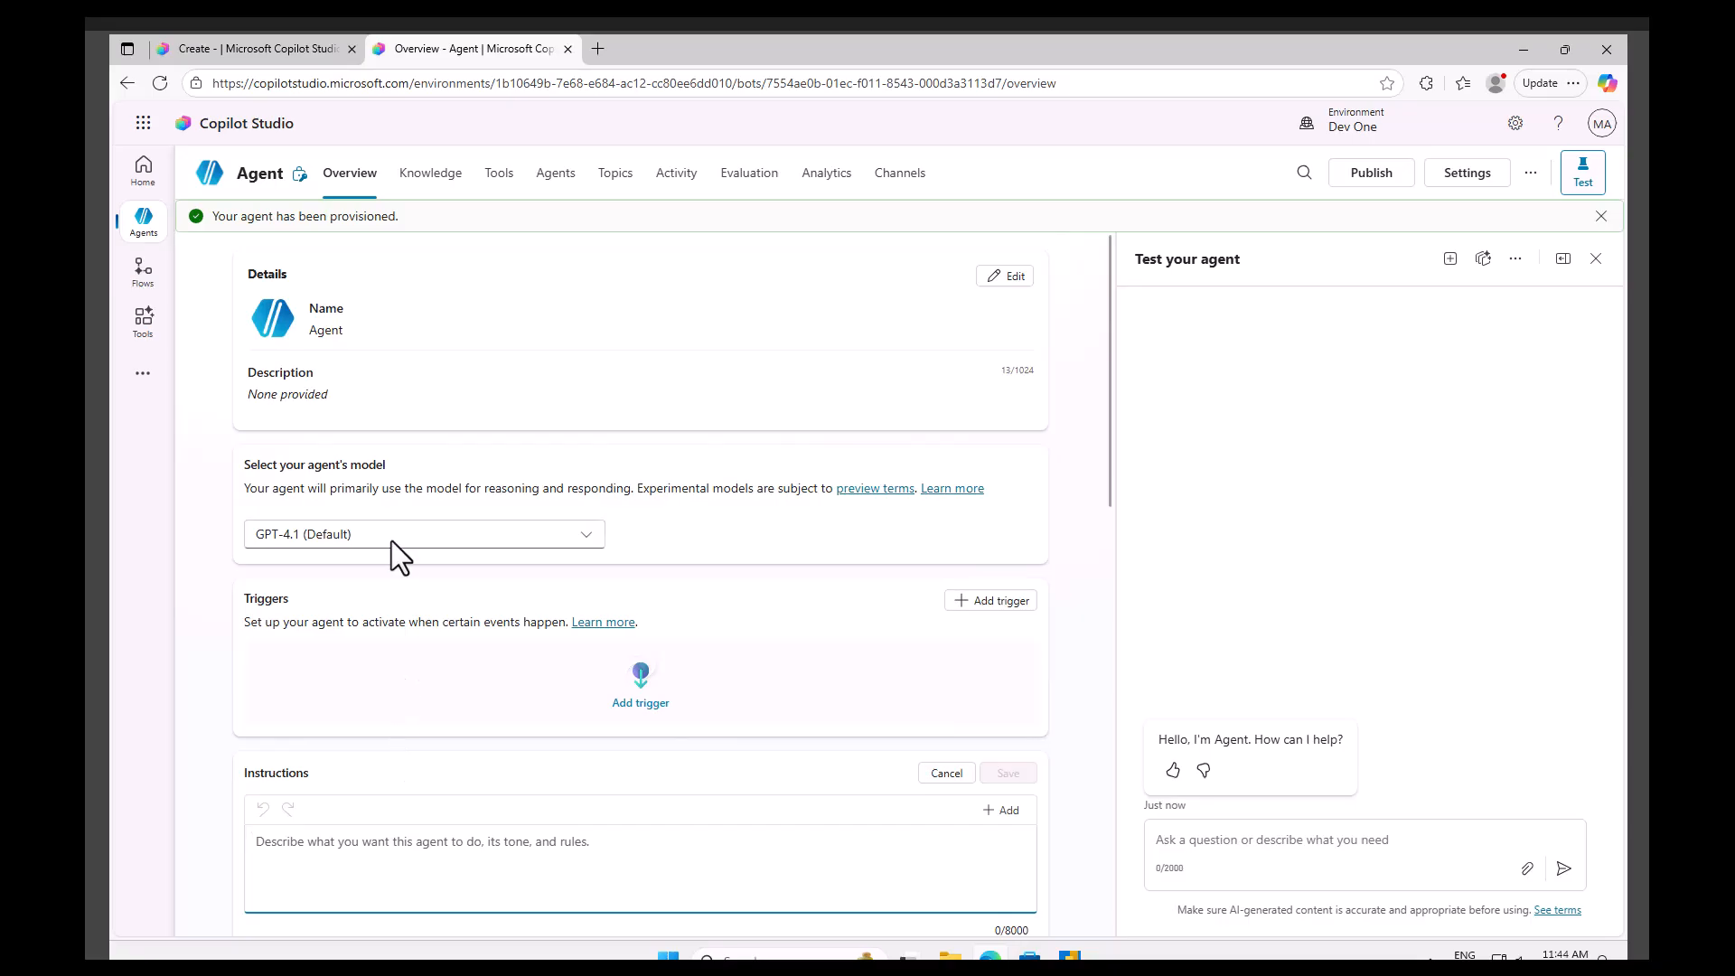
left_click(1012, 277)
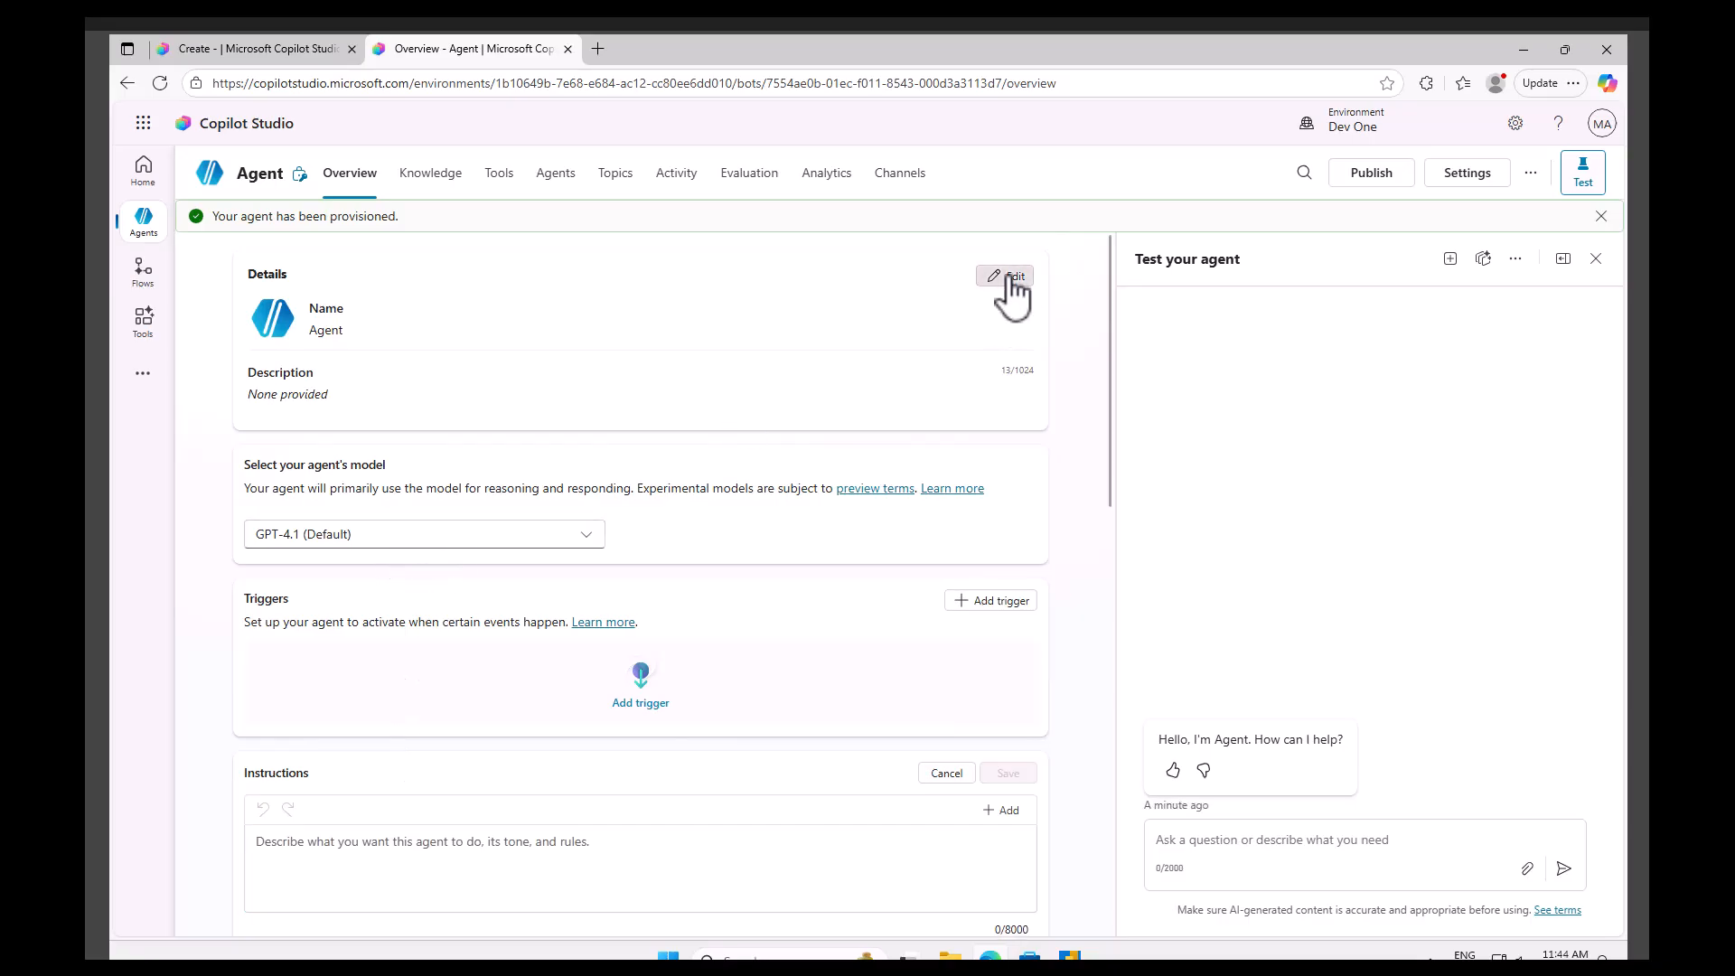
left_click_drag(361, 336, 244, 335)
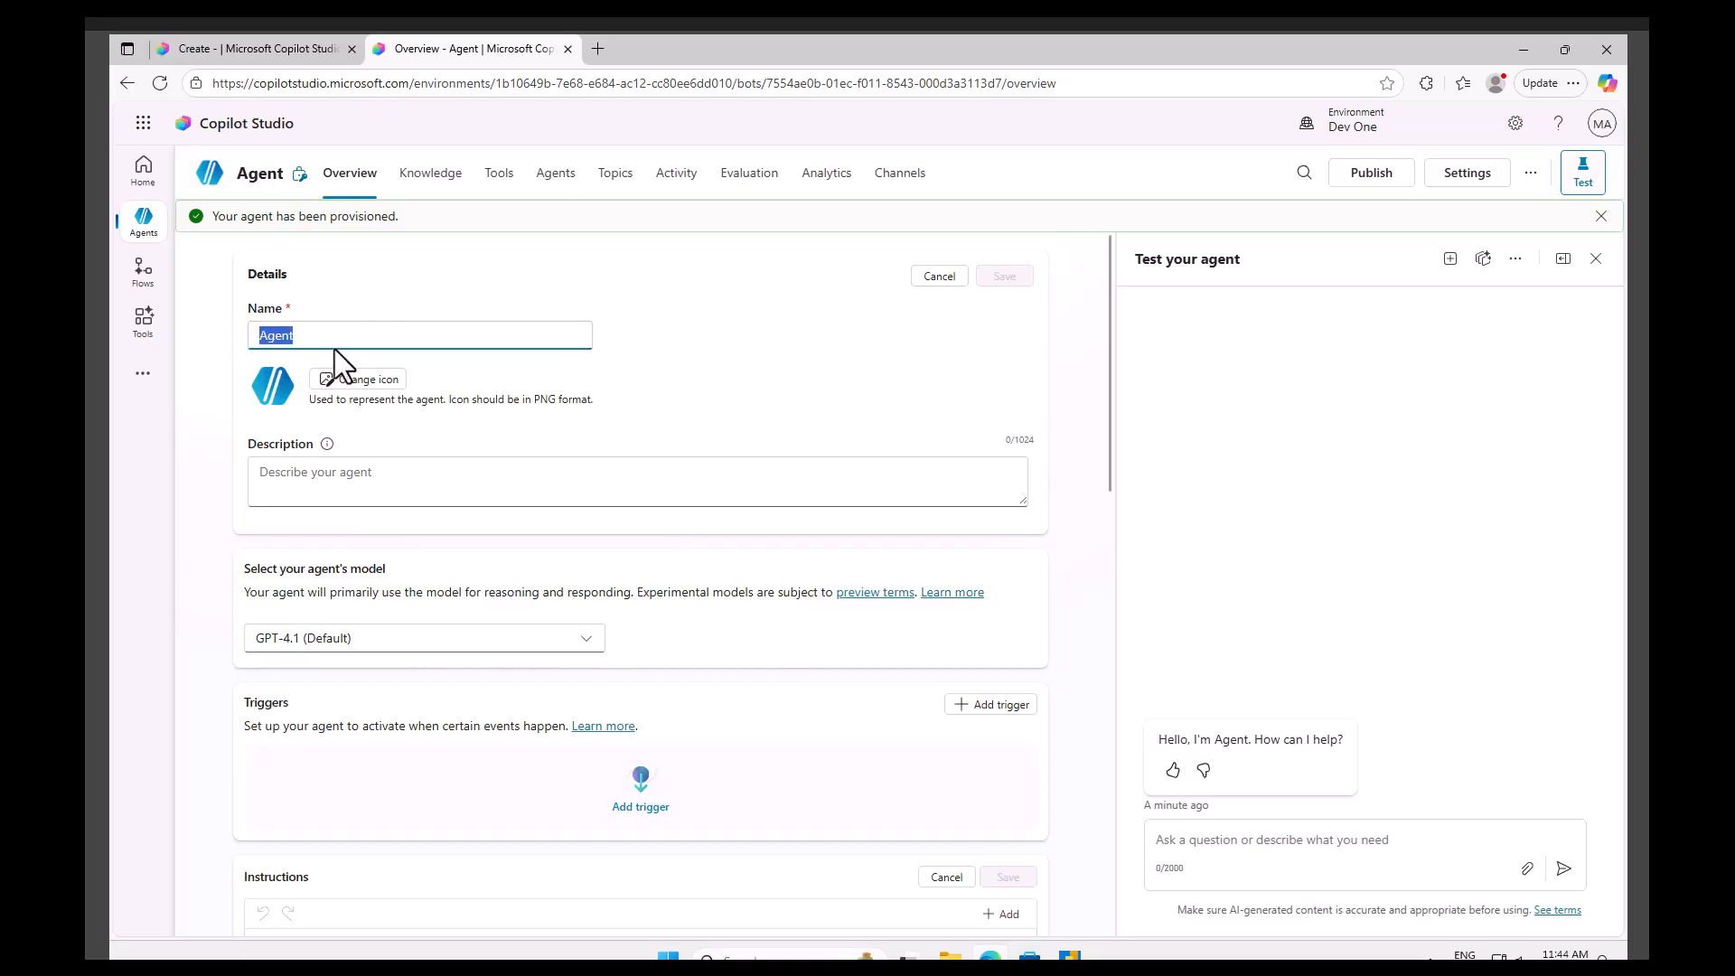
key("BackSpace")
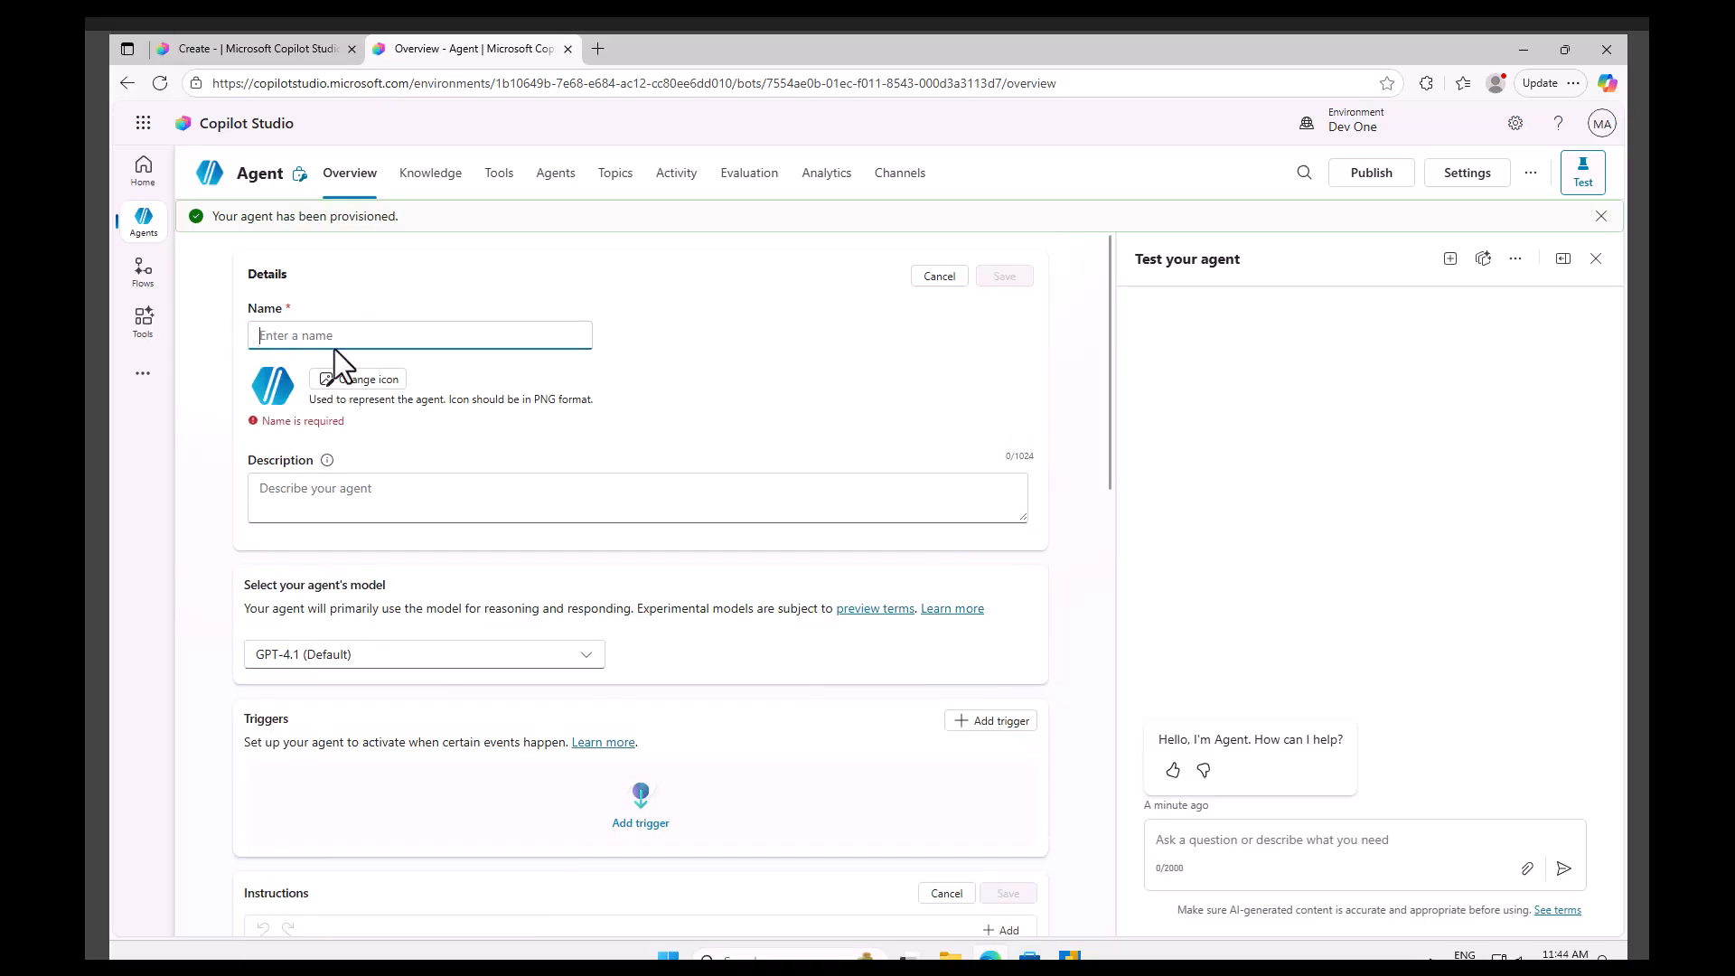
type("First Demo Agent")
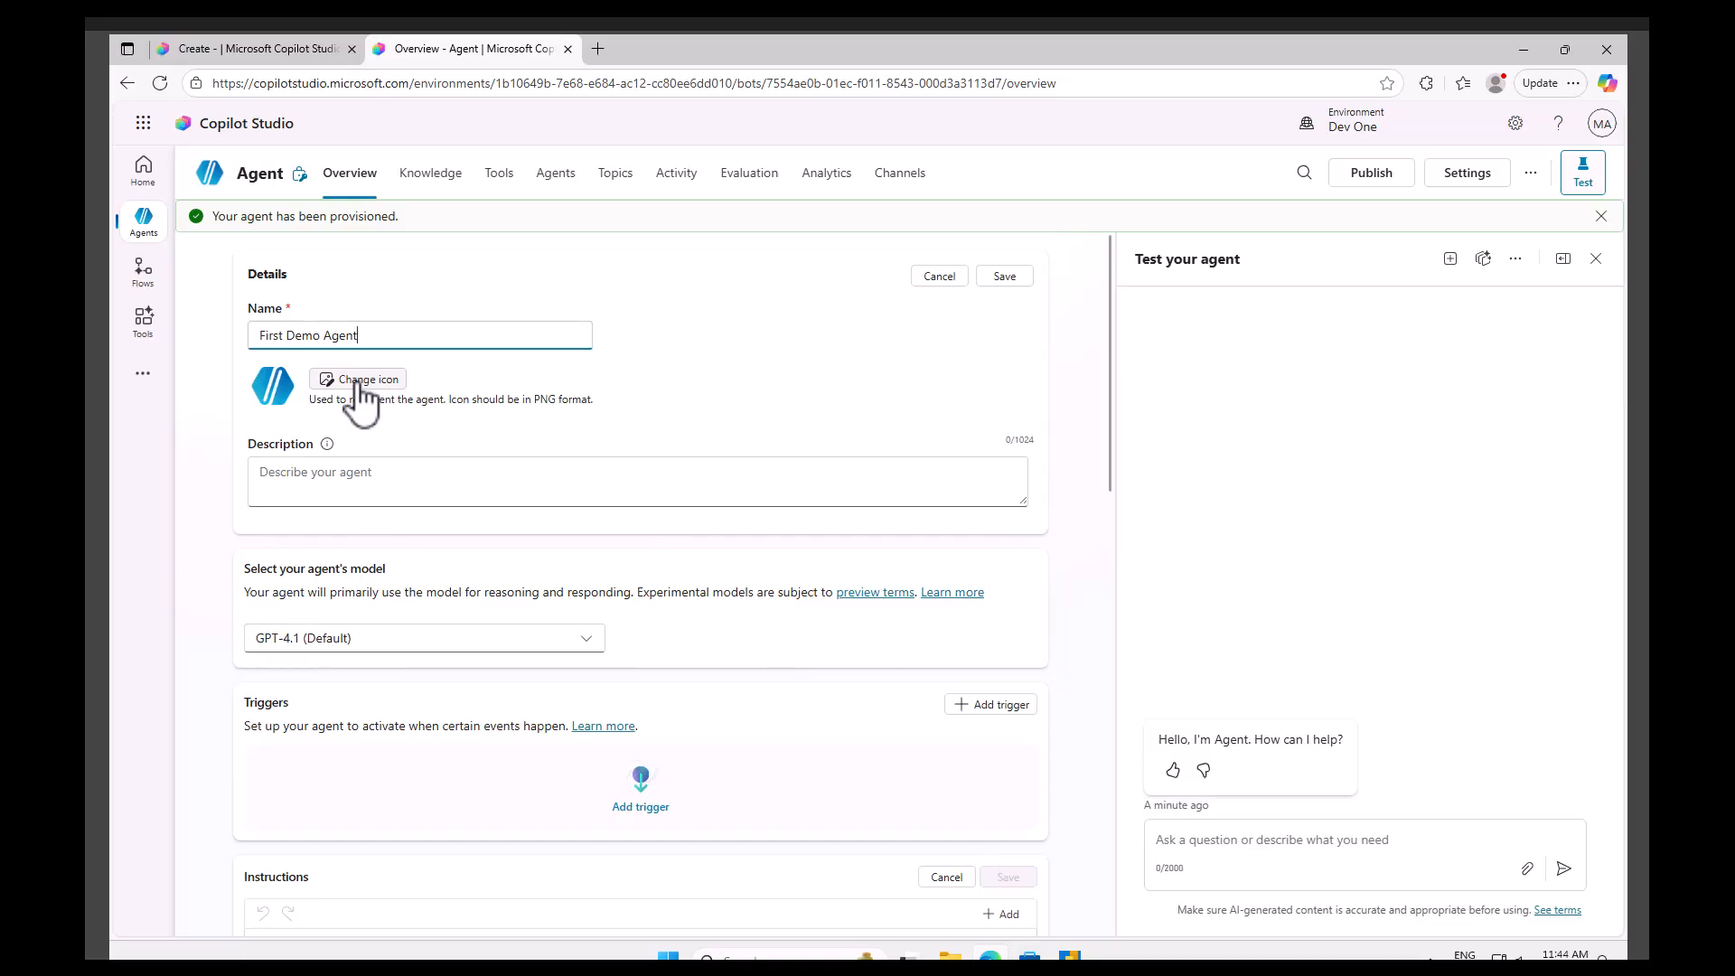
left_click(322, 479)
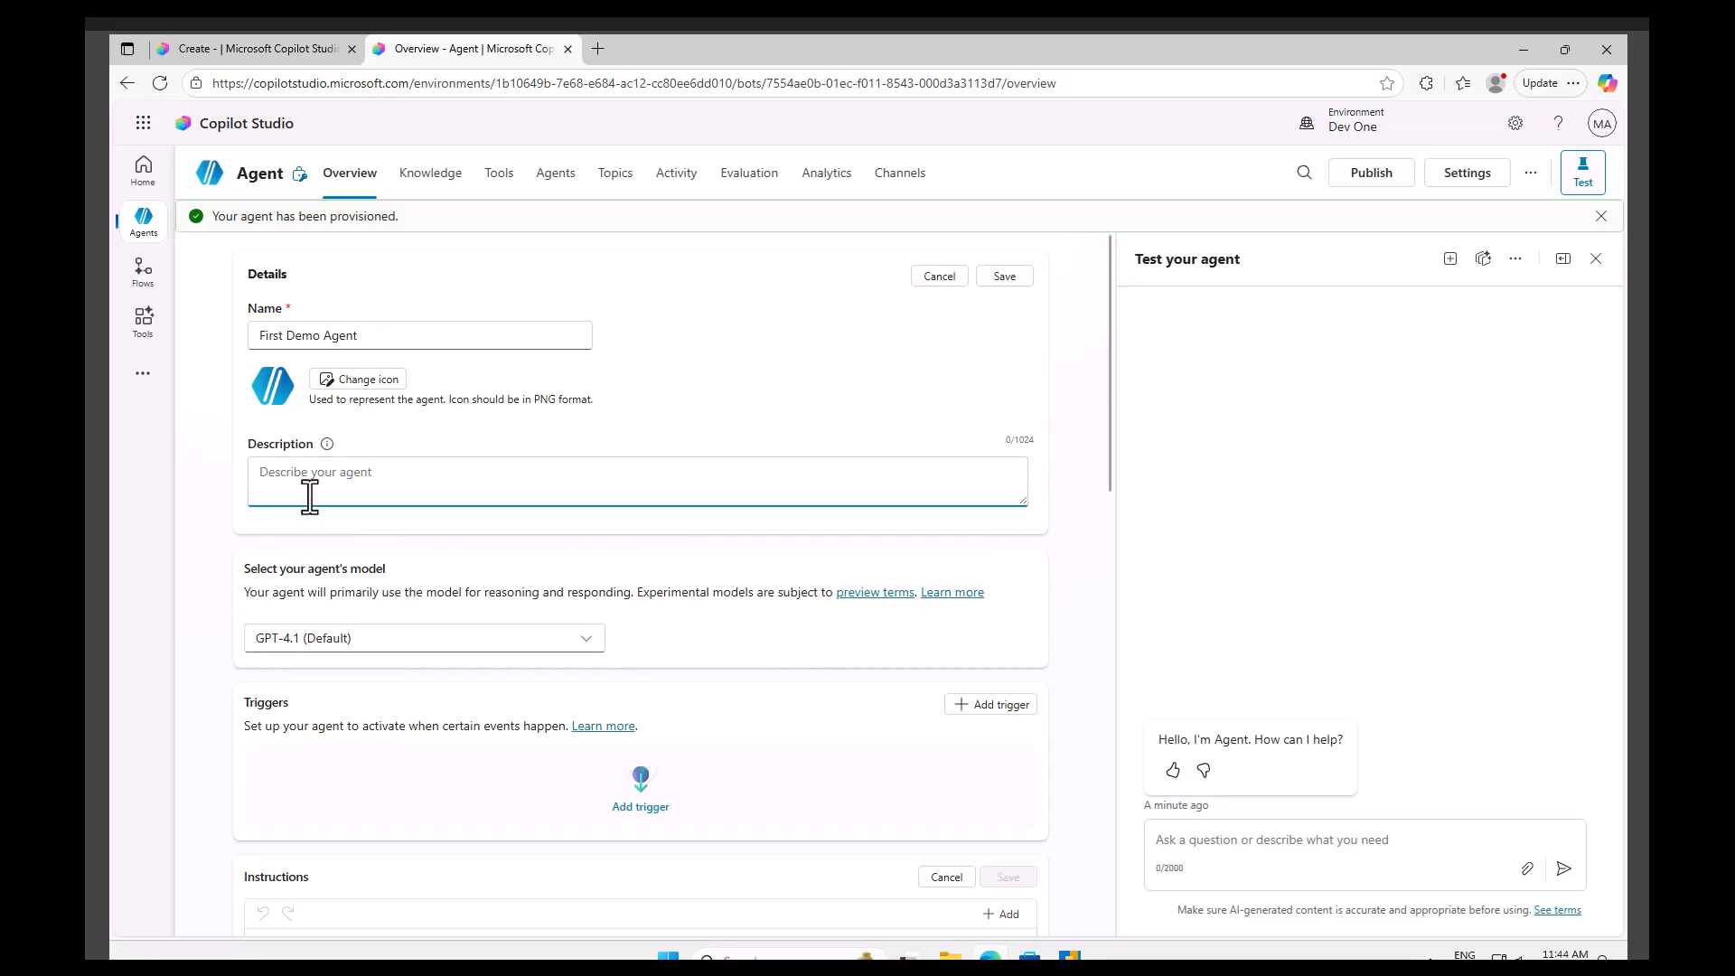
type("This is our first demo agent")
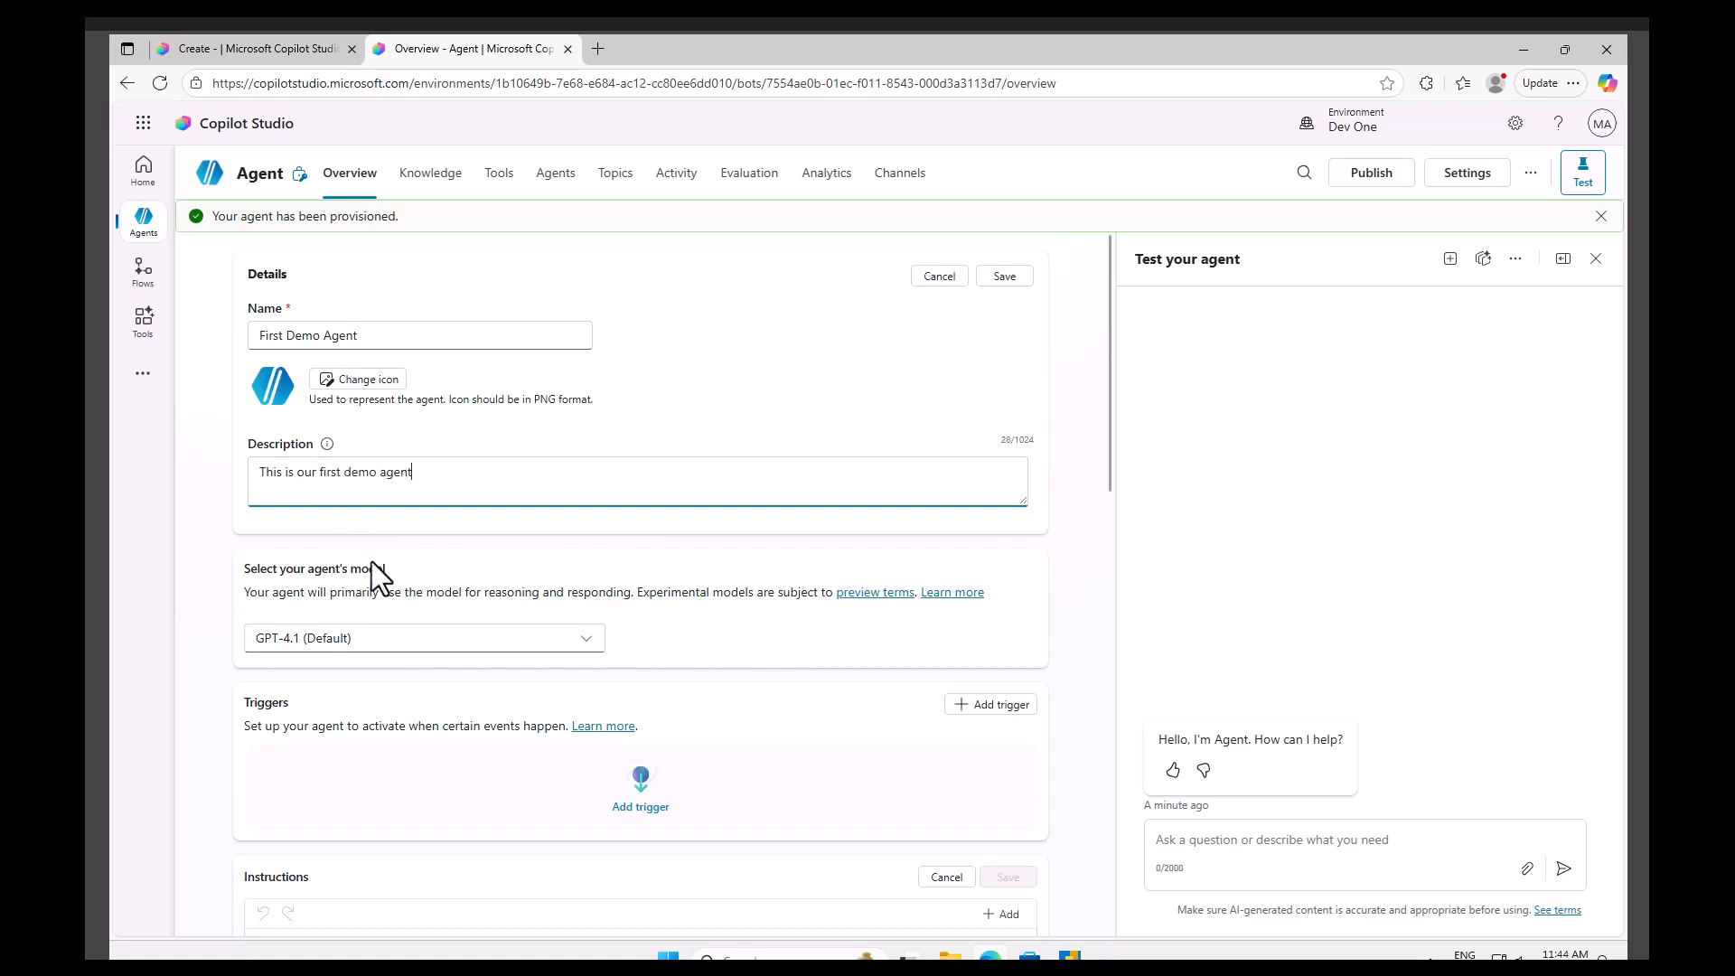
Browse the Dynamics 365 knowledge source options without adding any knowledge.
scroll(417, 613, "down", 5)
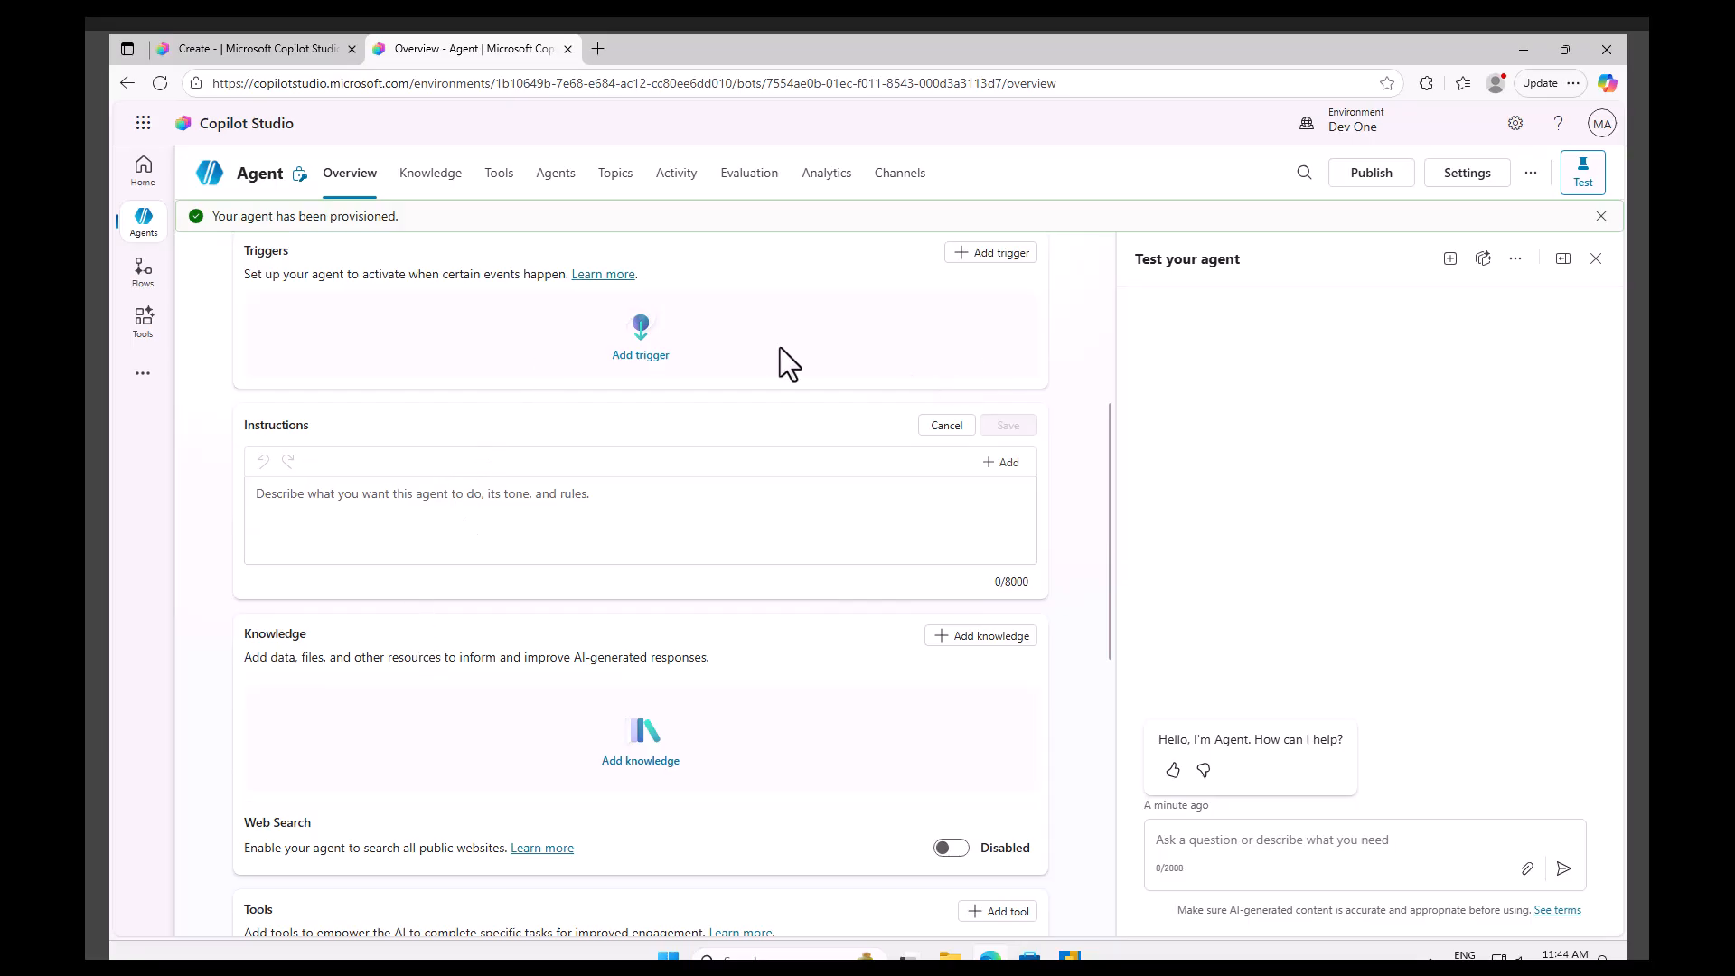
left_click(728, 510)
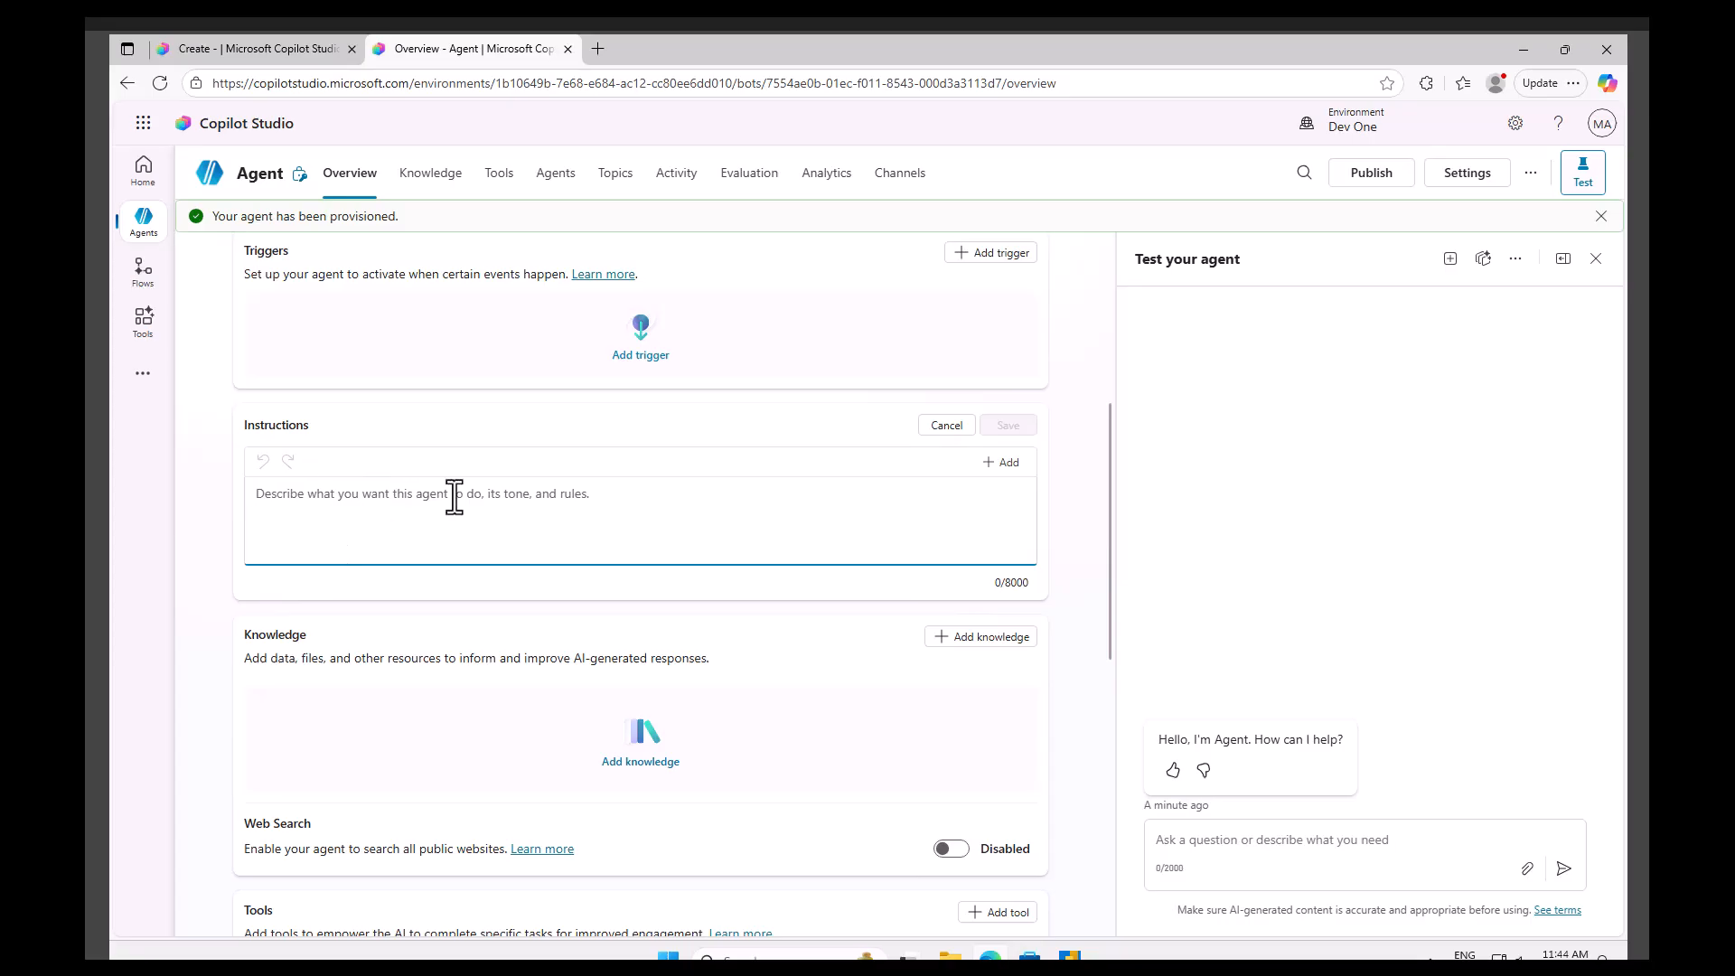
scroll(581, 701, "down", 2)
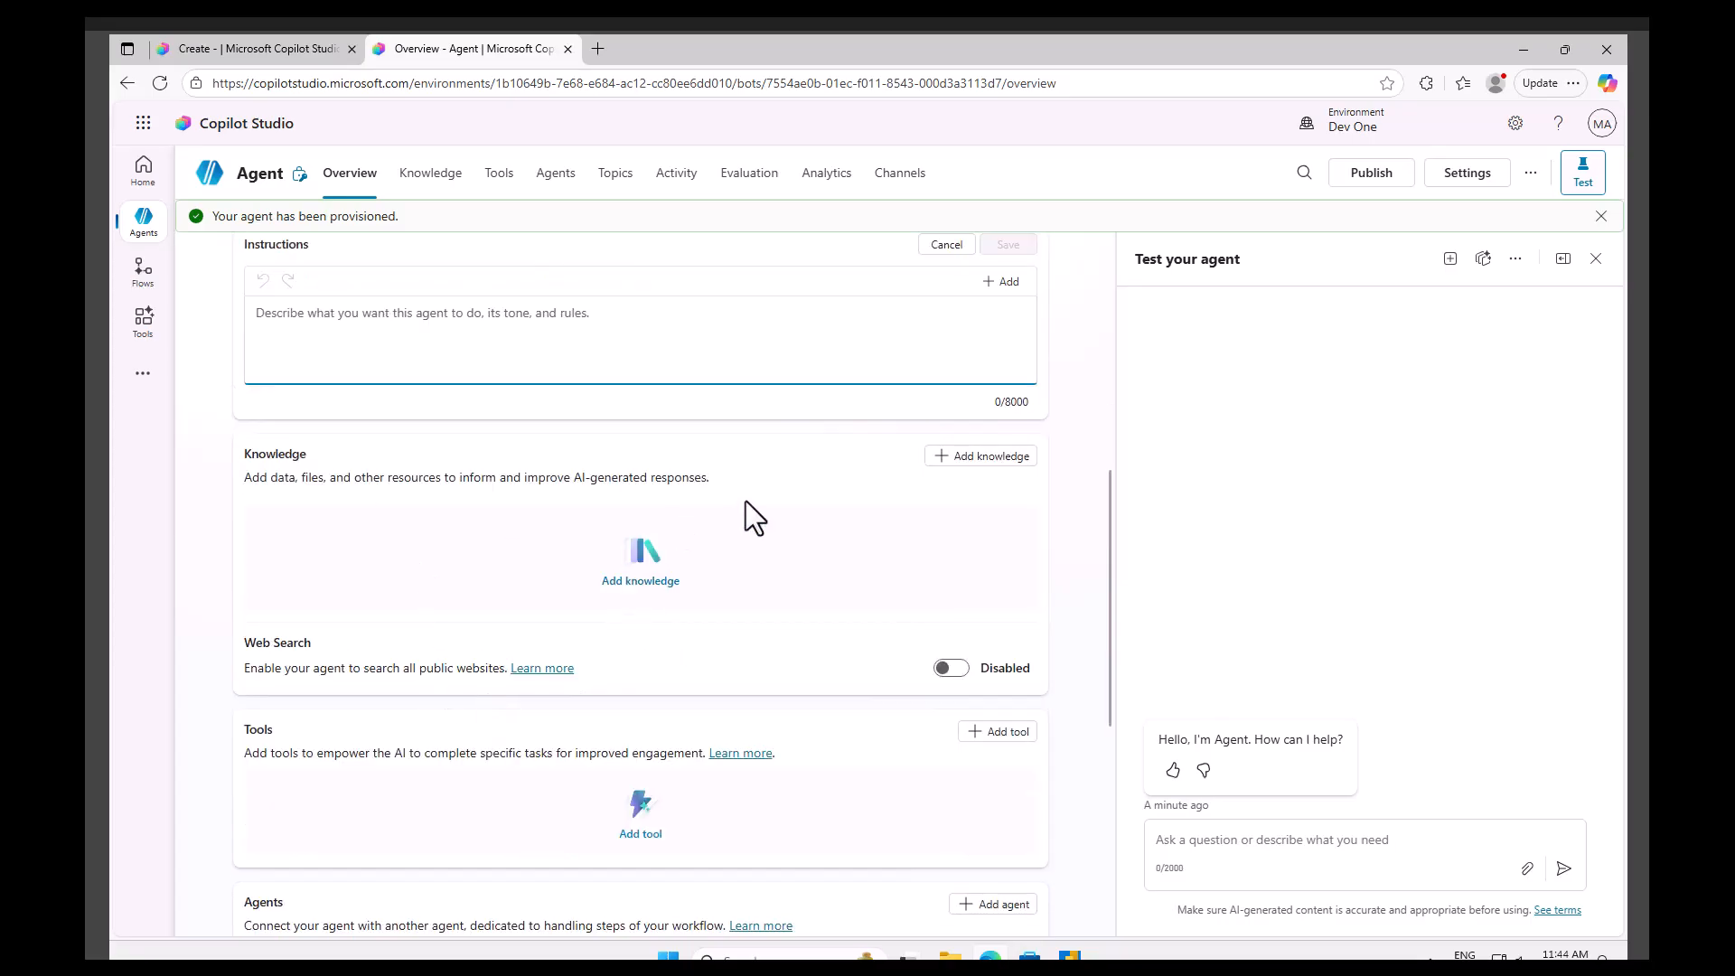
left_click(983, 459)
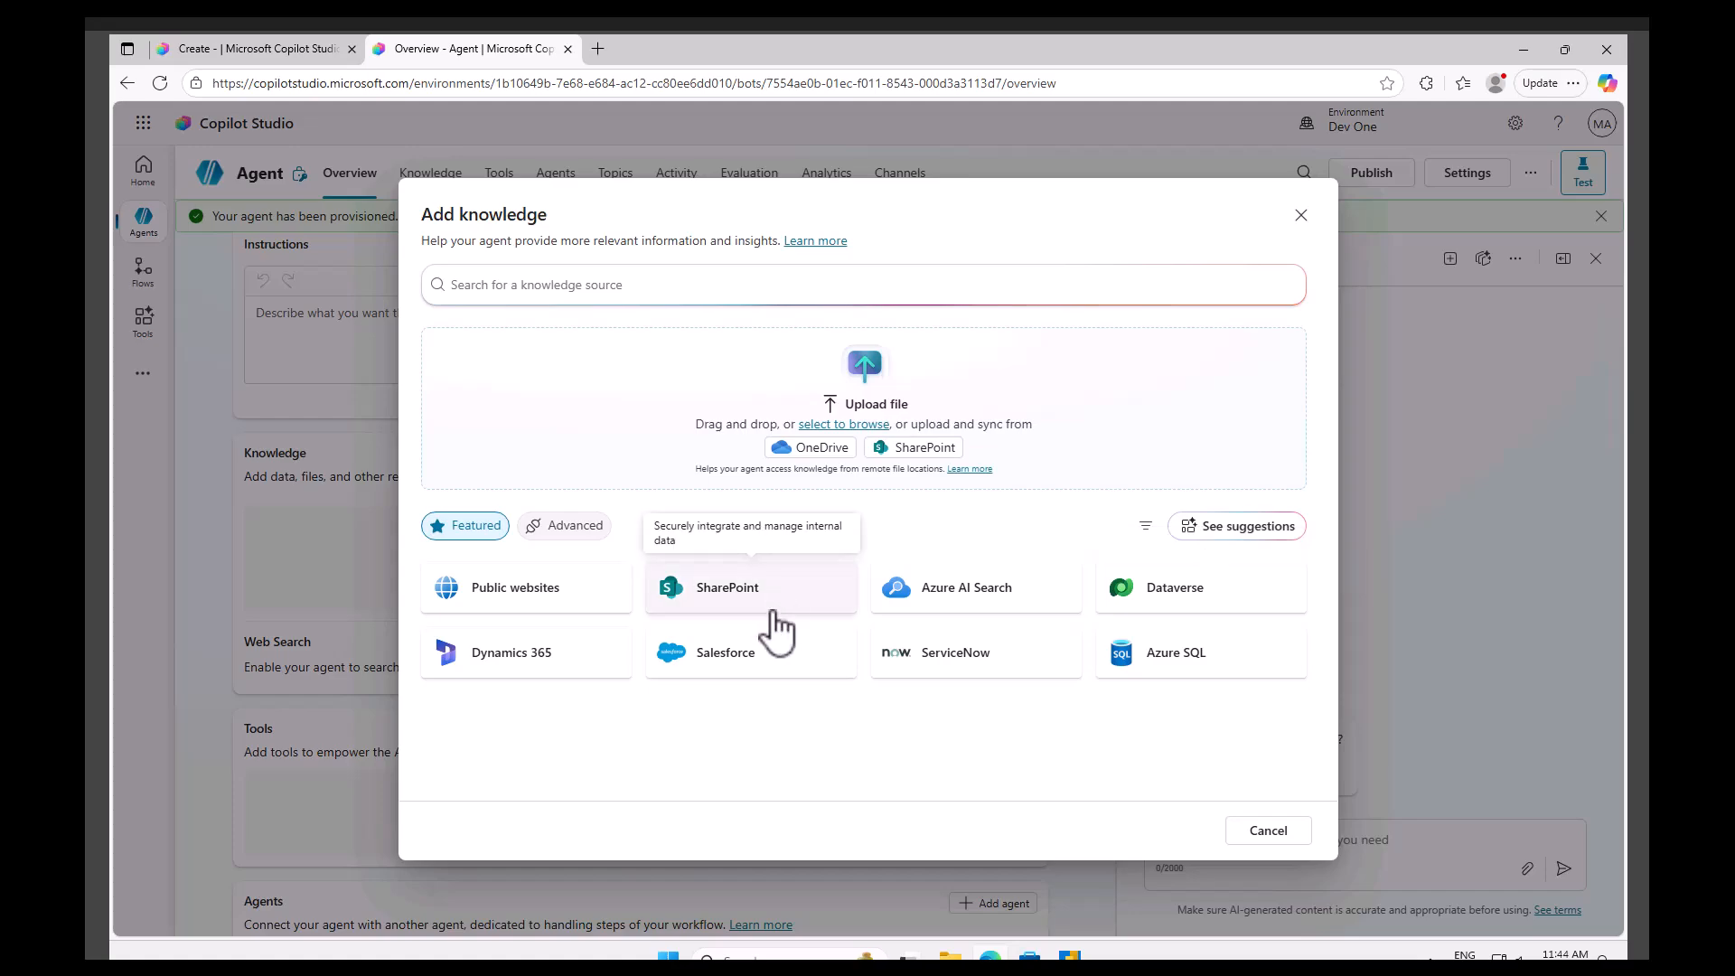
left_click(527, 673)
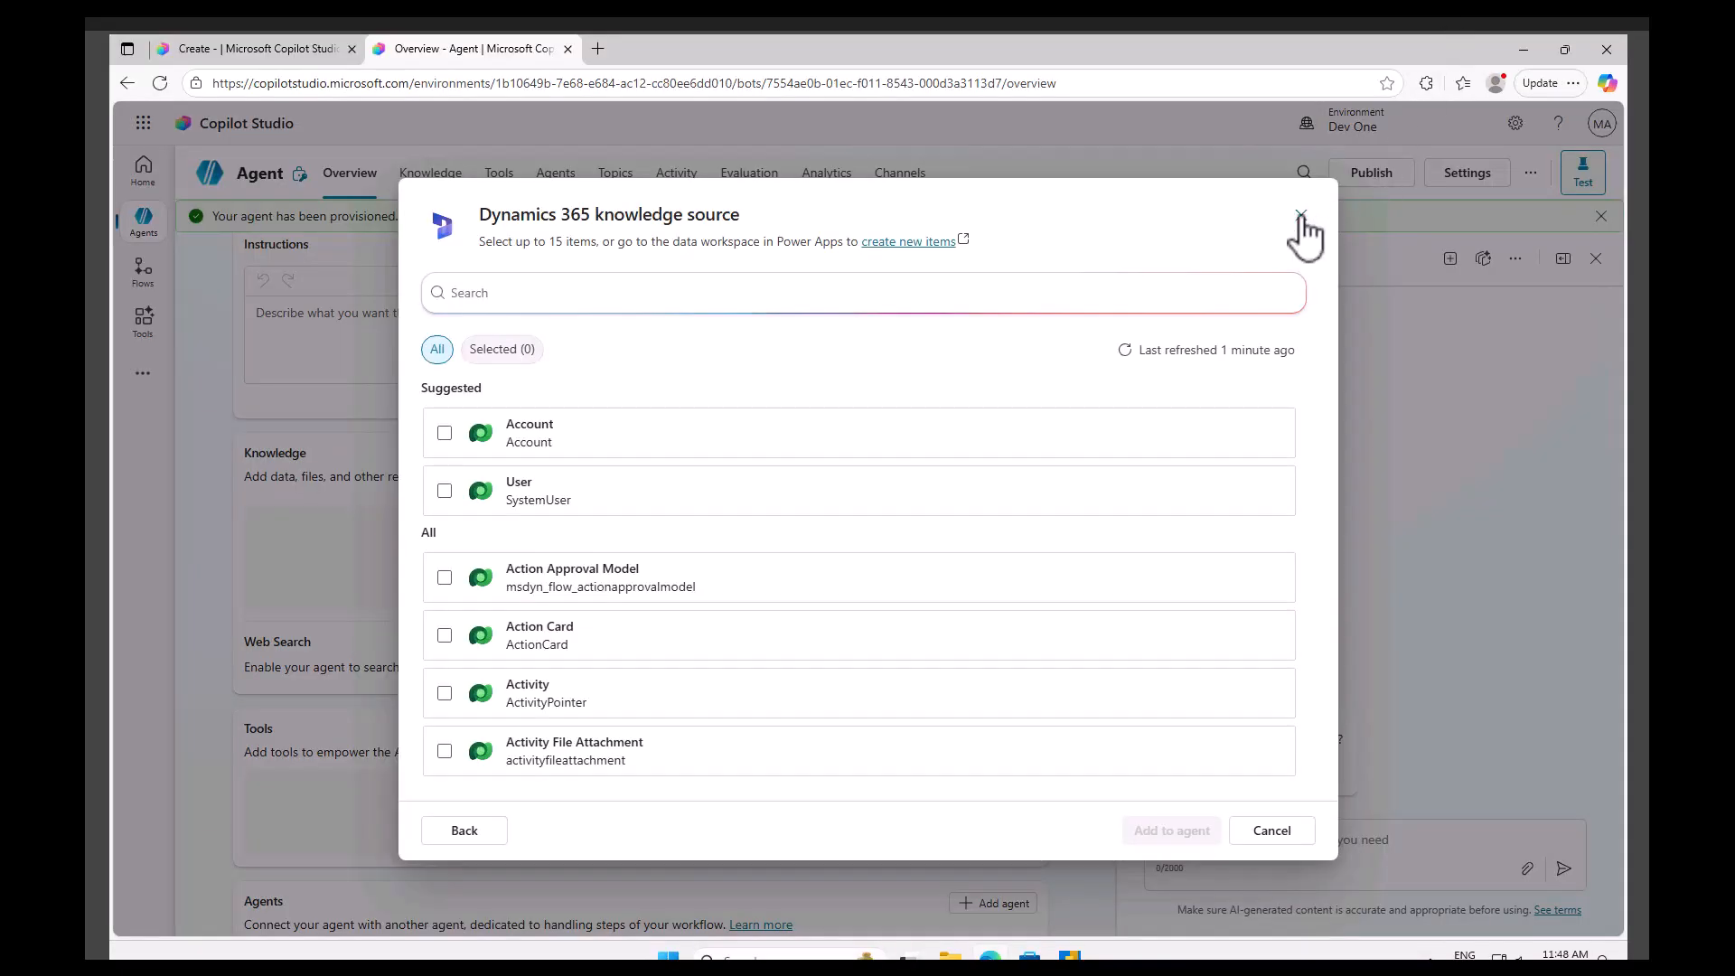
left_click(1301, 215)
left_click(992, 563)
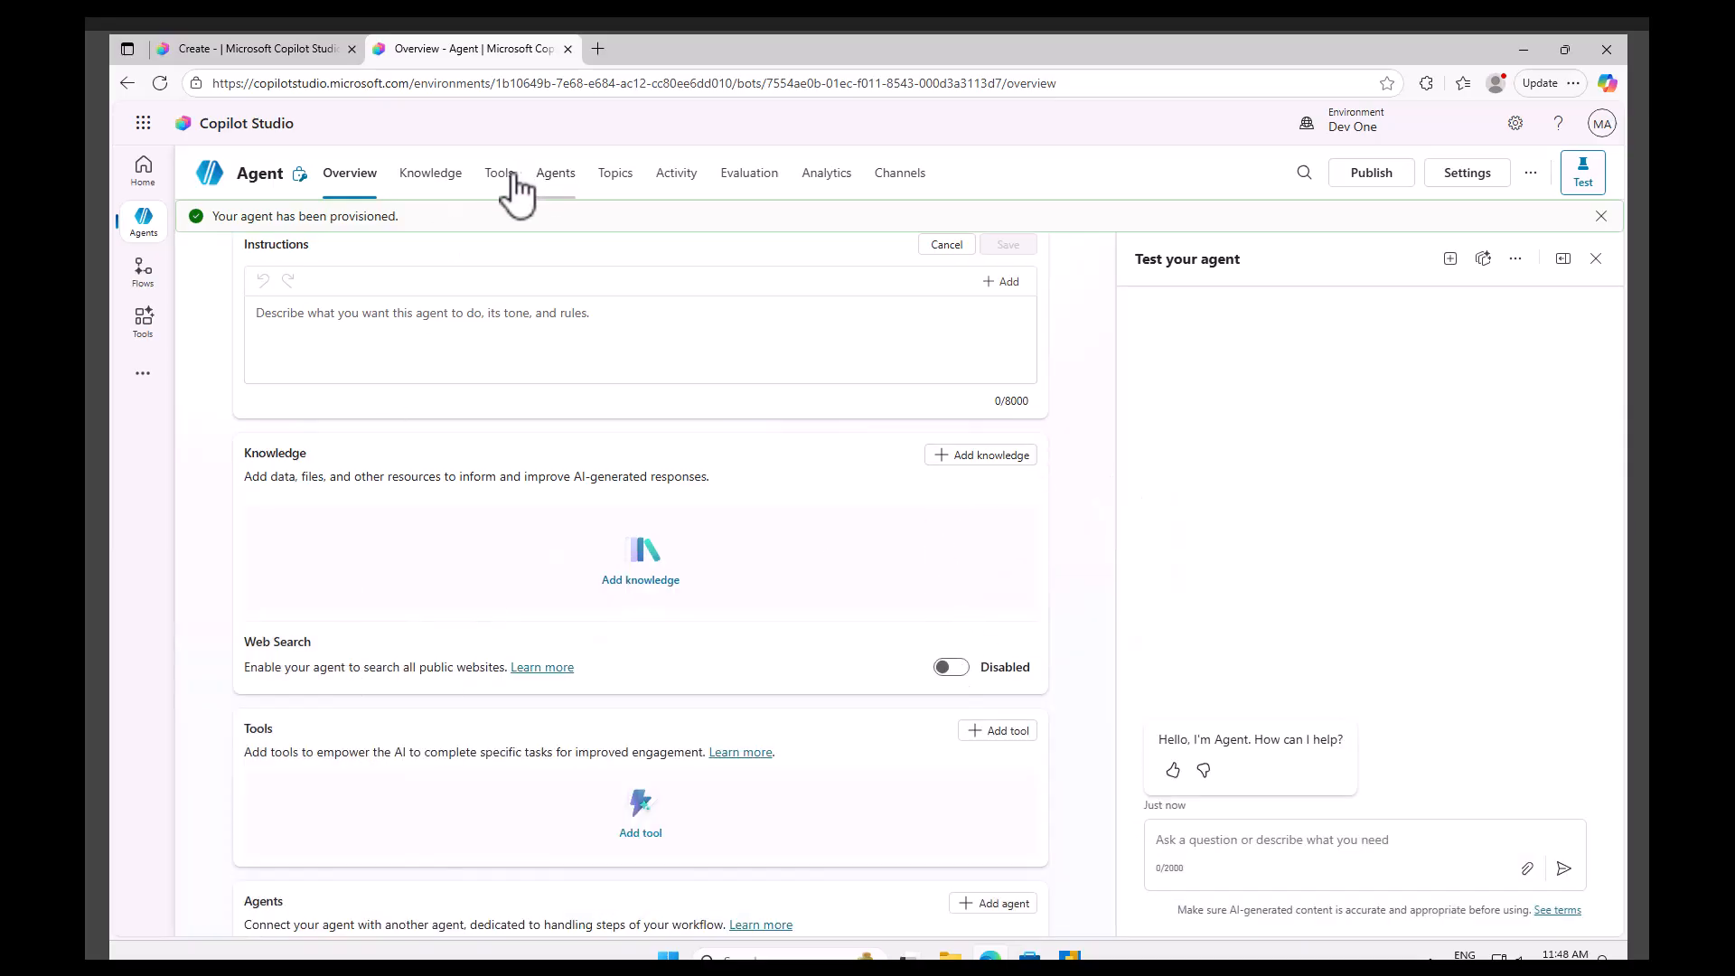
Save the agent's new name and description.
scroll(794, 649, "down", 5)
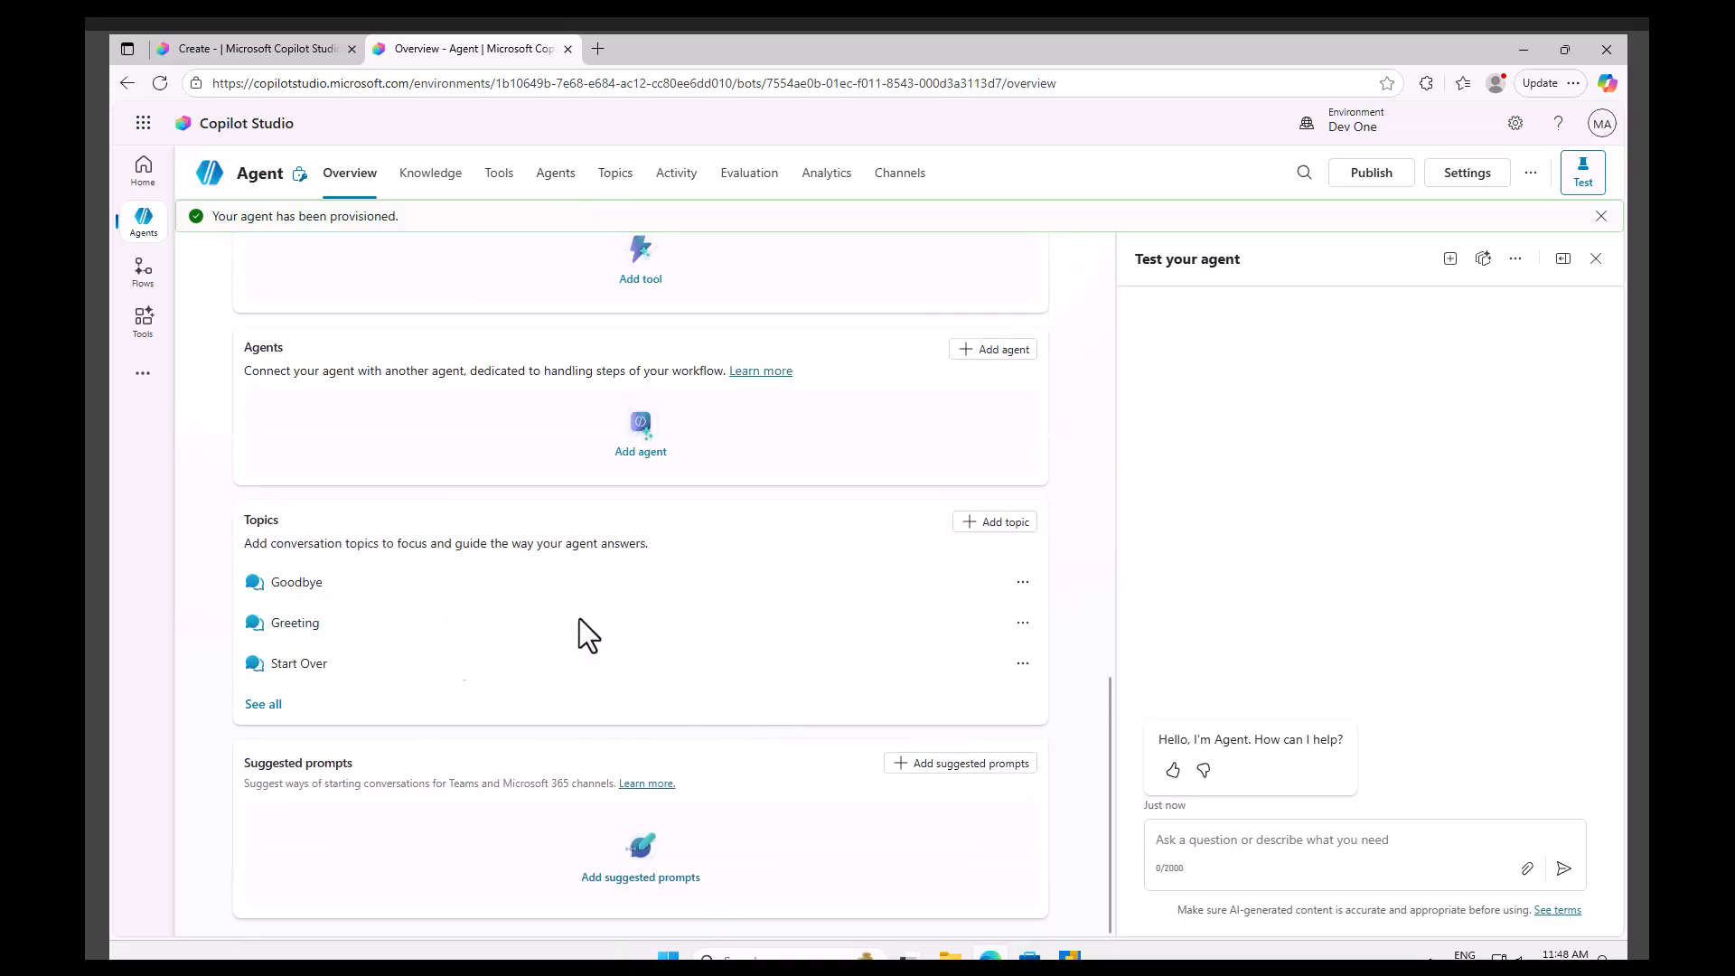
scroll(788, 693, "up", 5)
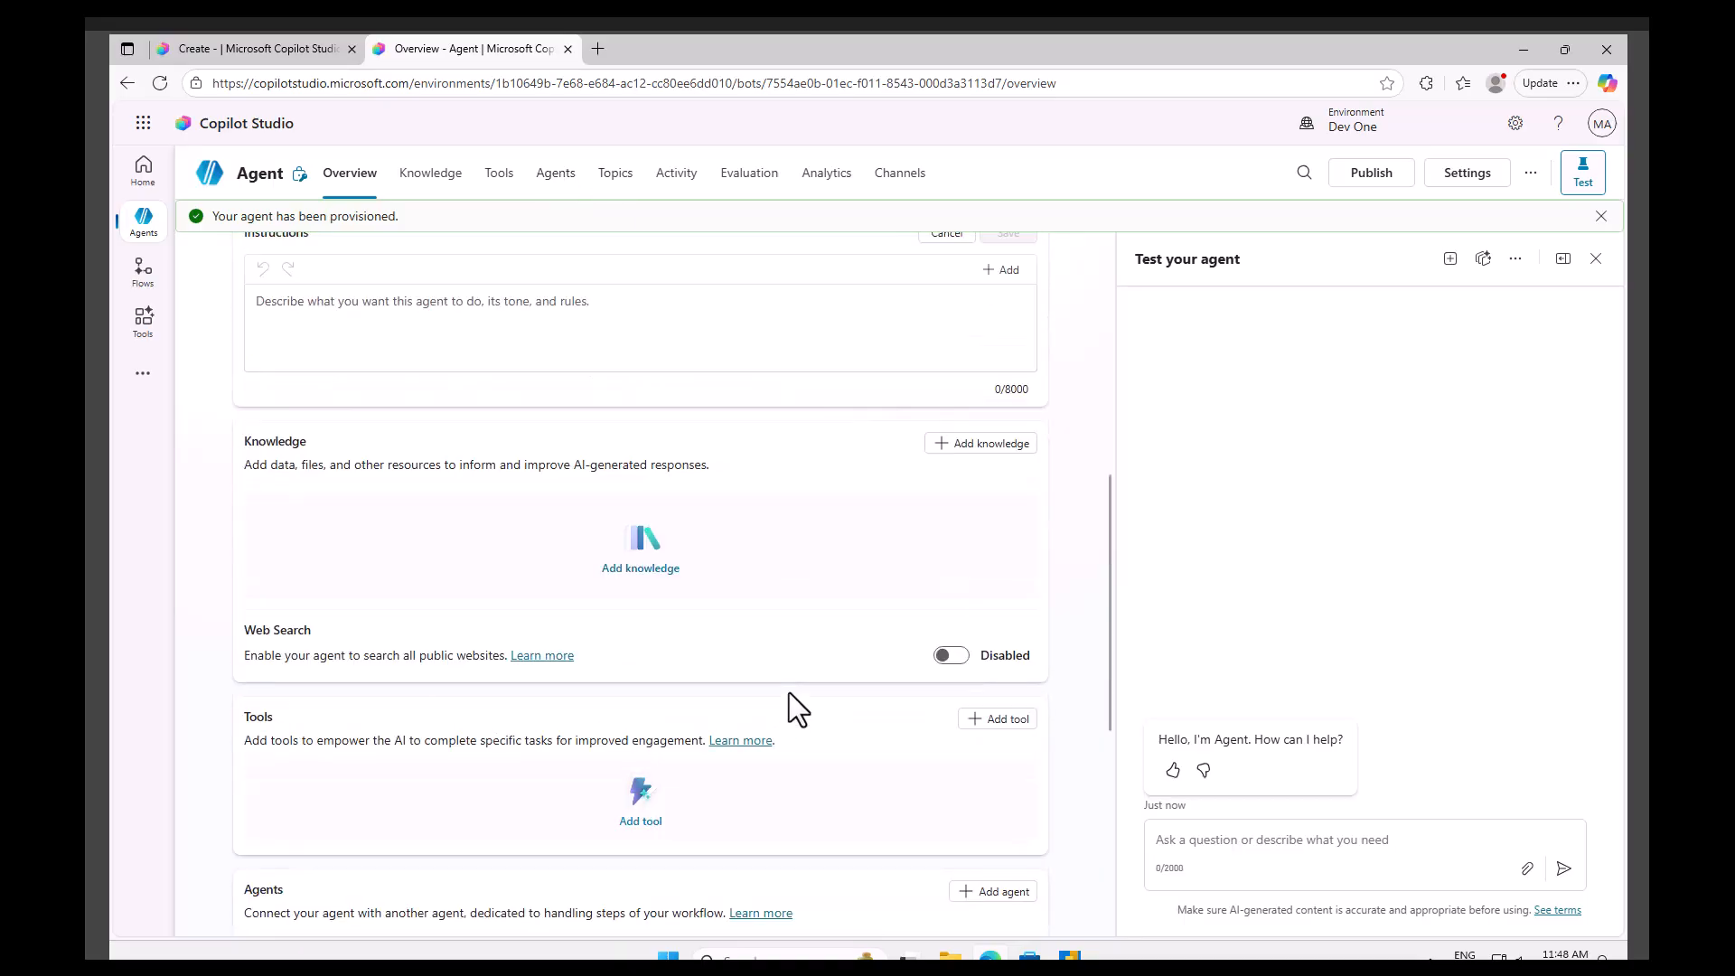
scroll(789, 692, "down", 2)
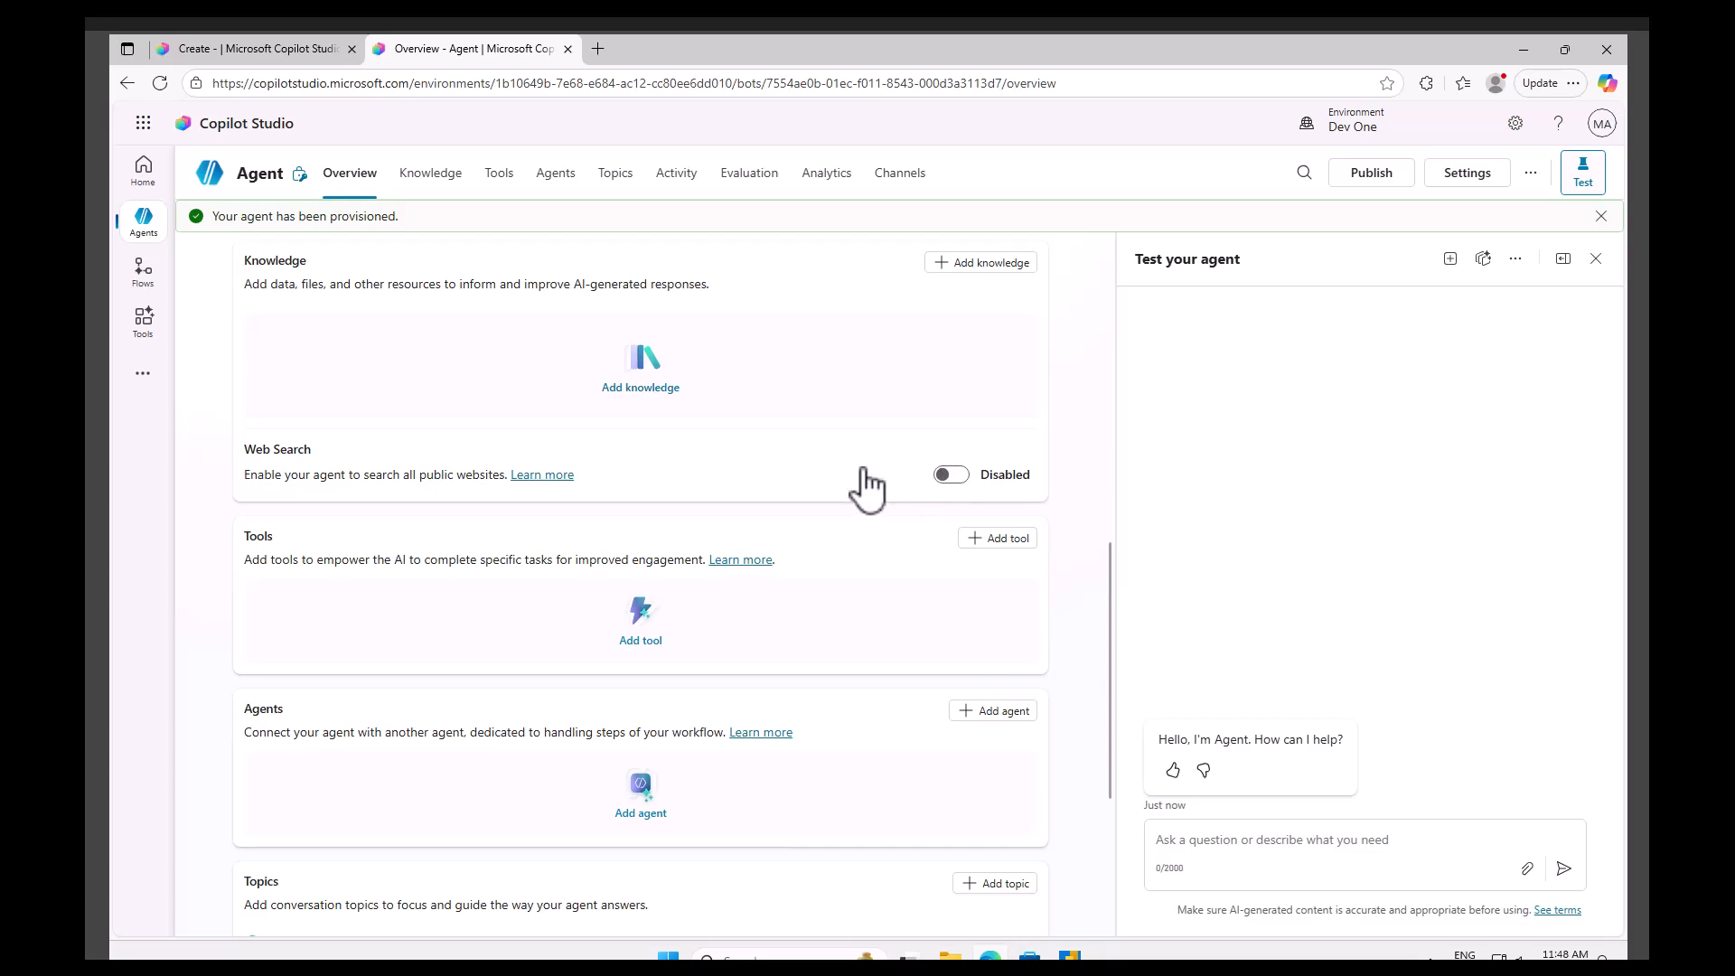
scroll(854, 735, "down", 4)
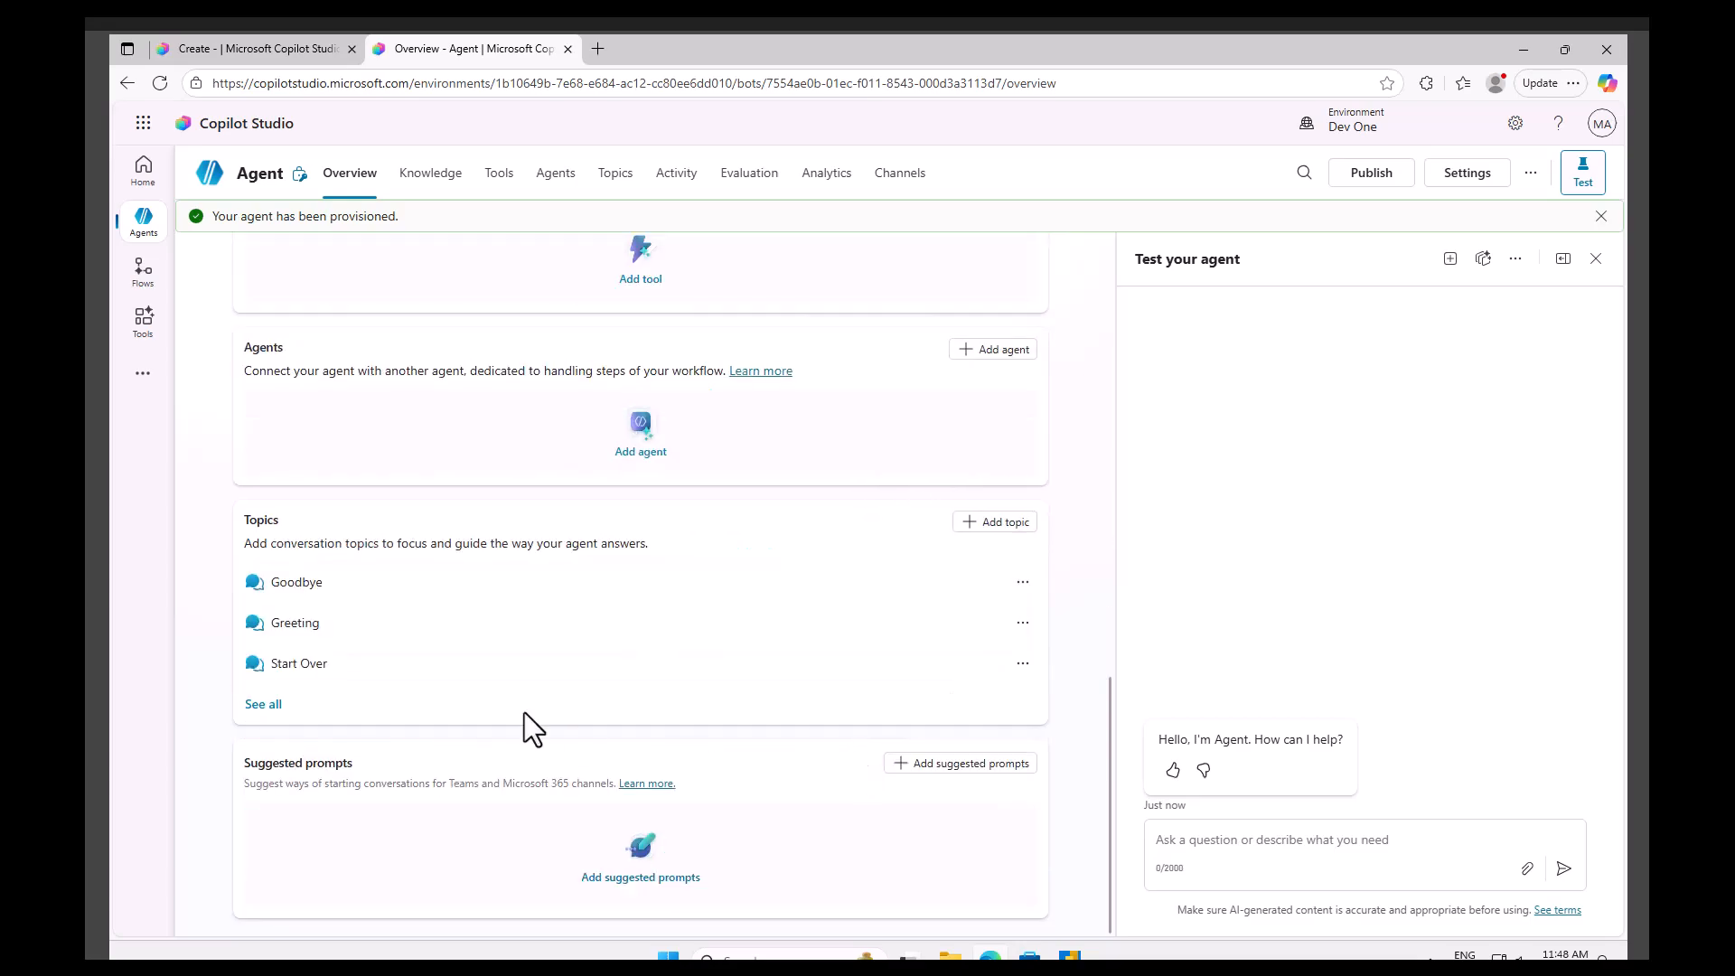
scroll(720, 746, "up", 15)
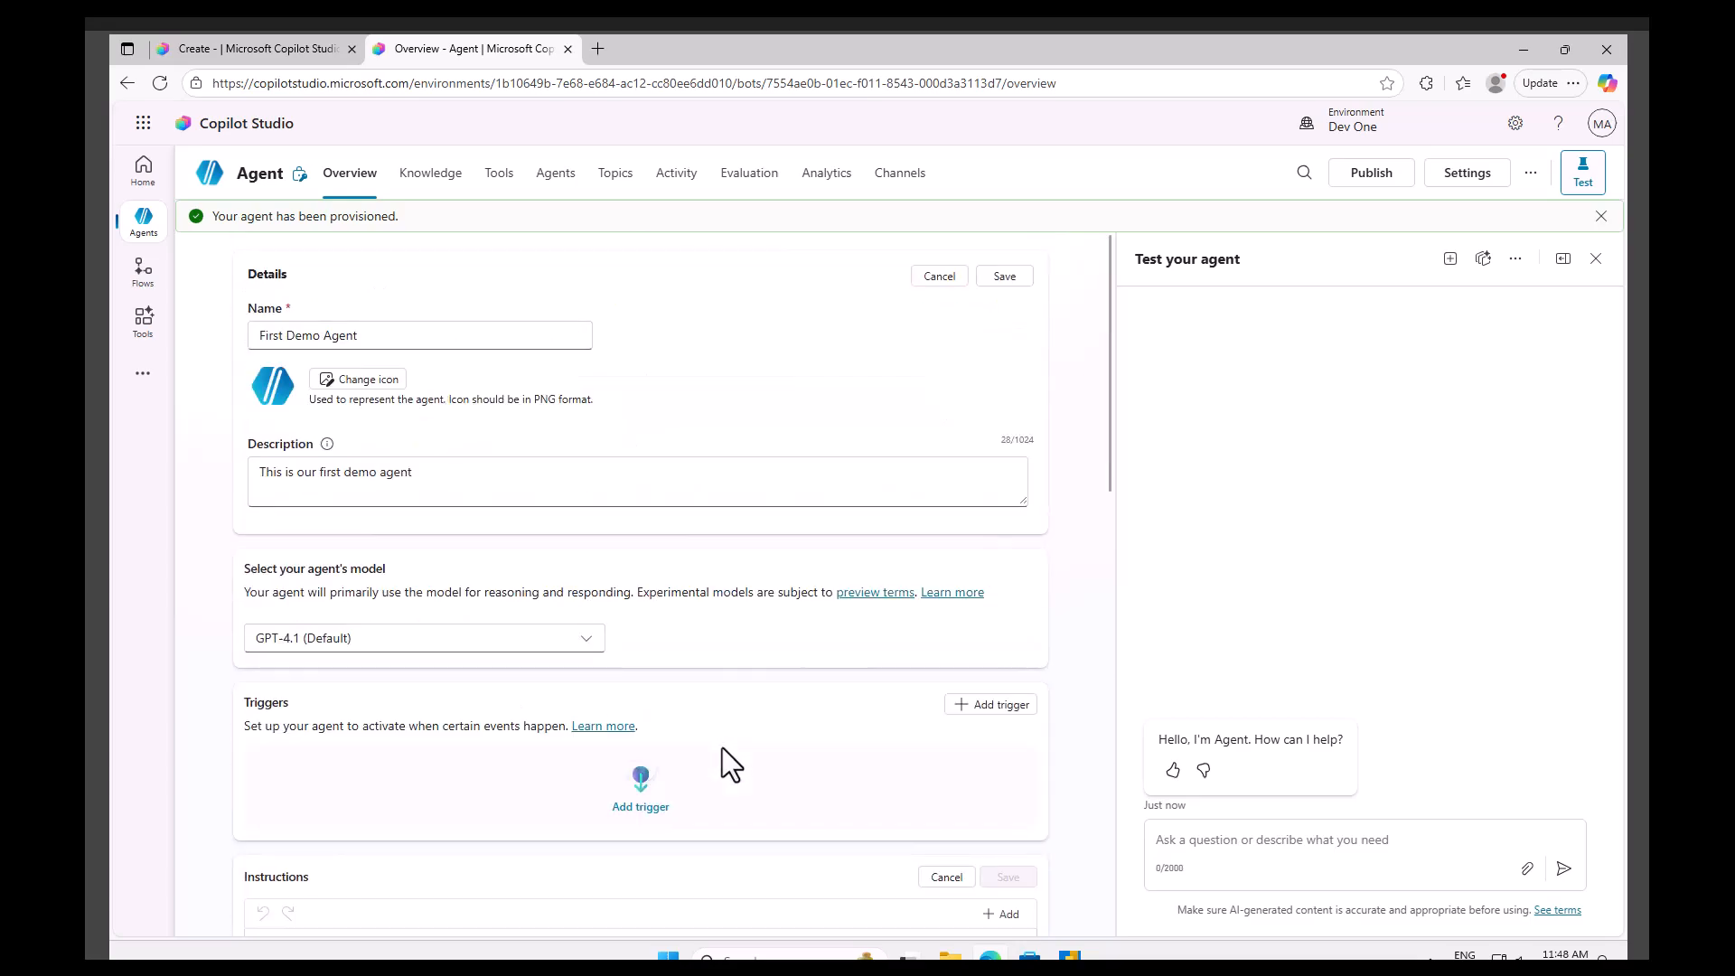
left_click(1006, 278)
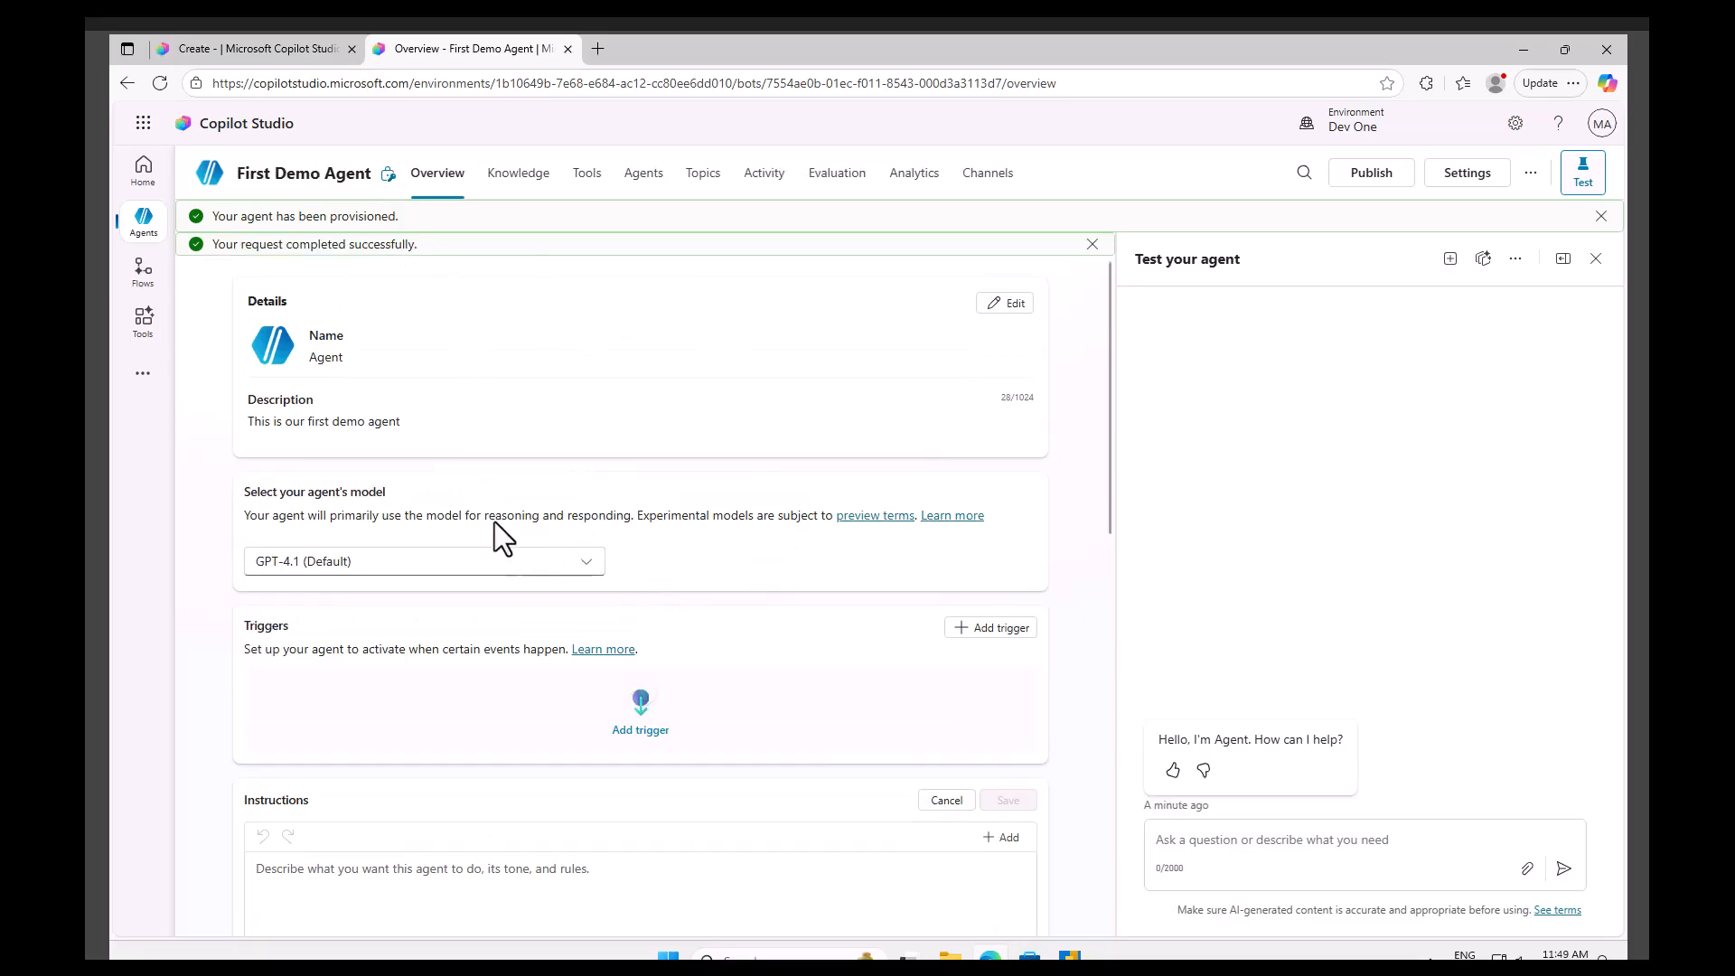
Send the message Hi, How are you to the agent in the test chat.
scroll(520, 596, "down", 4)
scroll(427, 562, "down", 8)
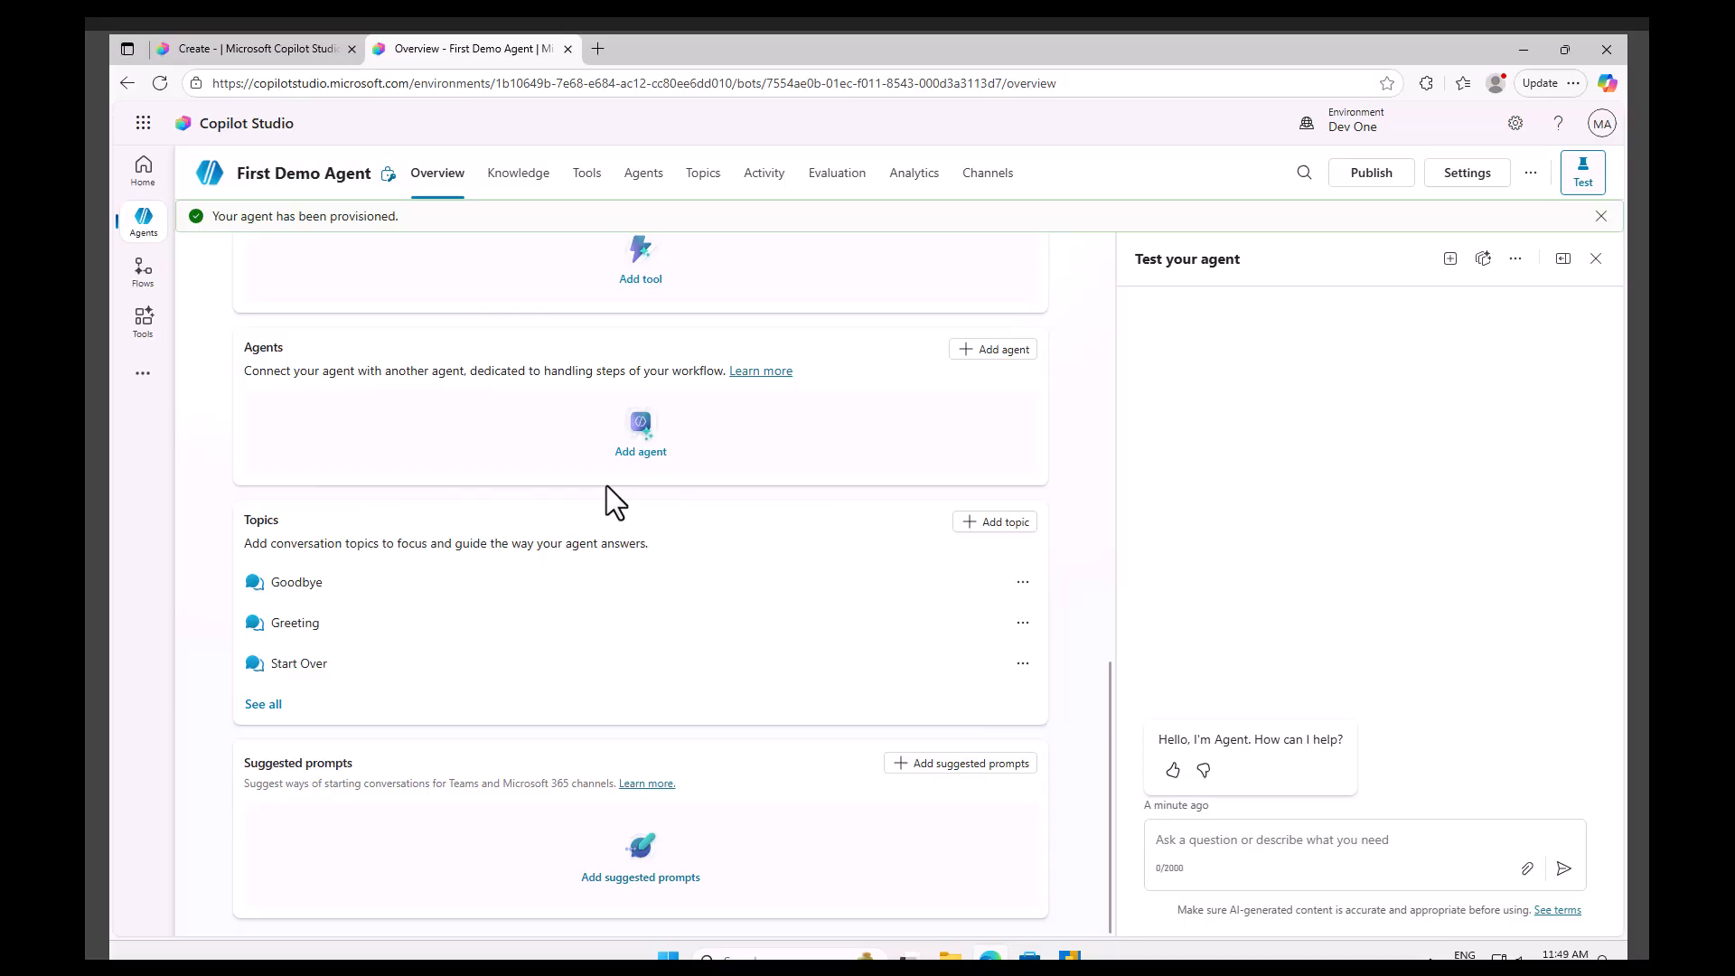
left_click(1220, 845)
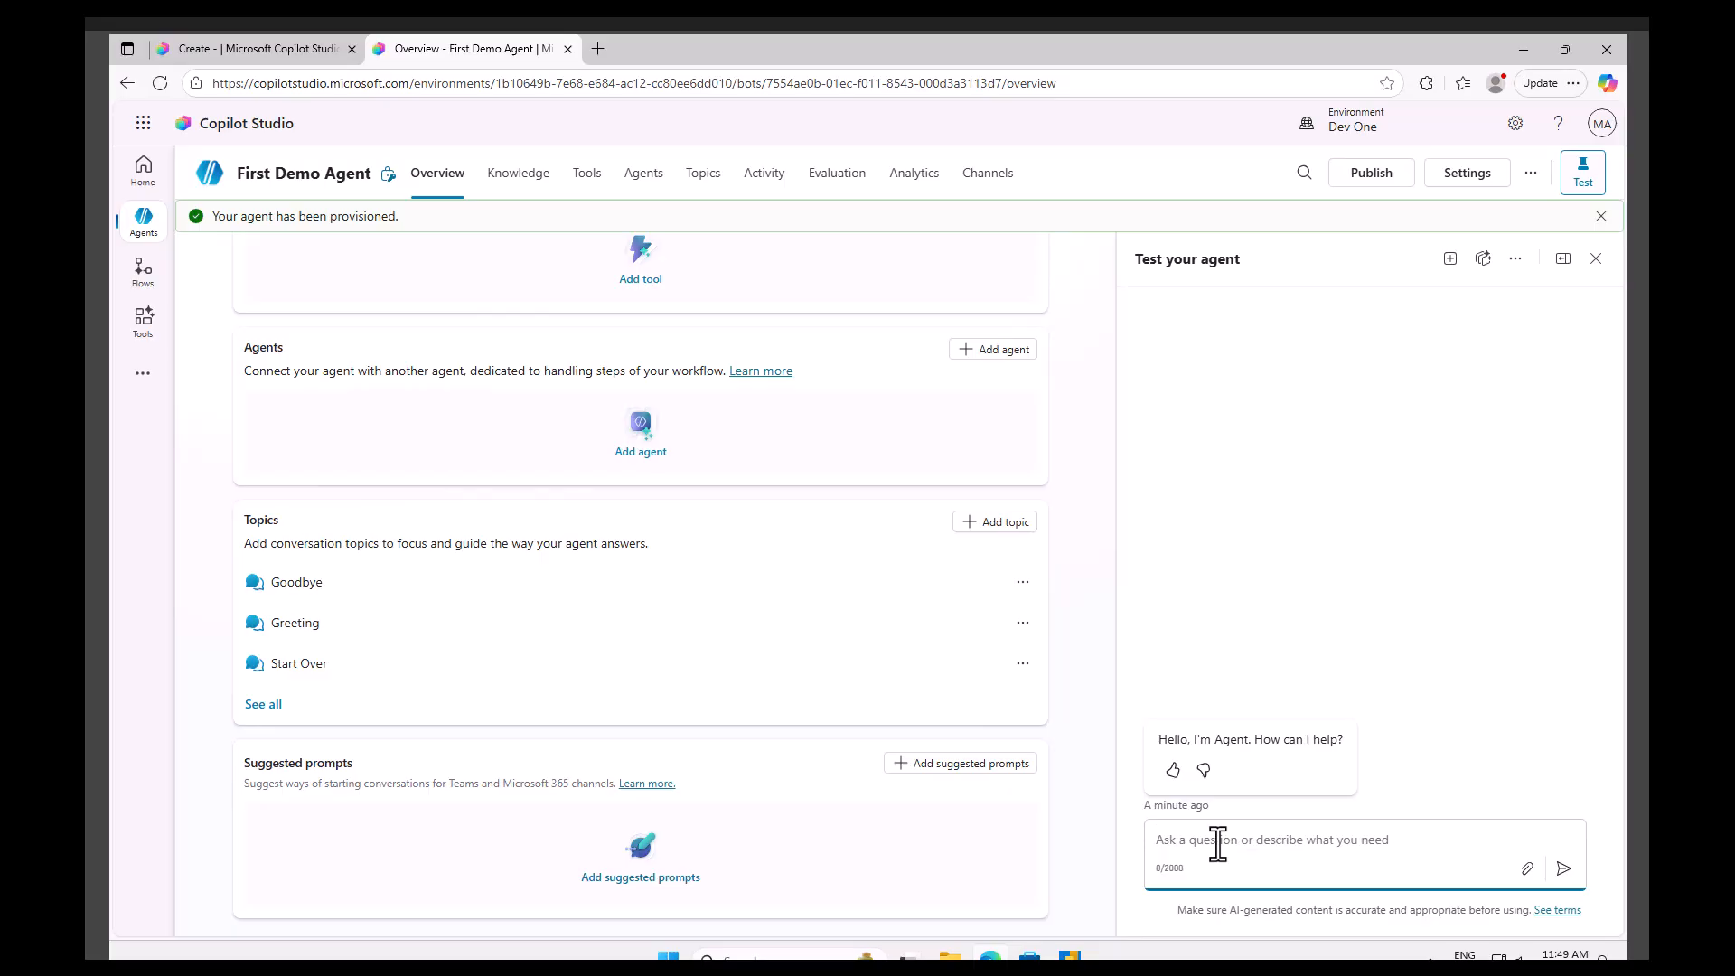
type("Hi, How are you")
key("Return")
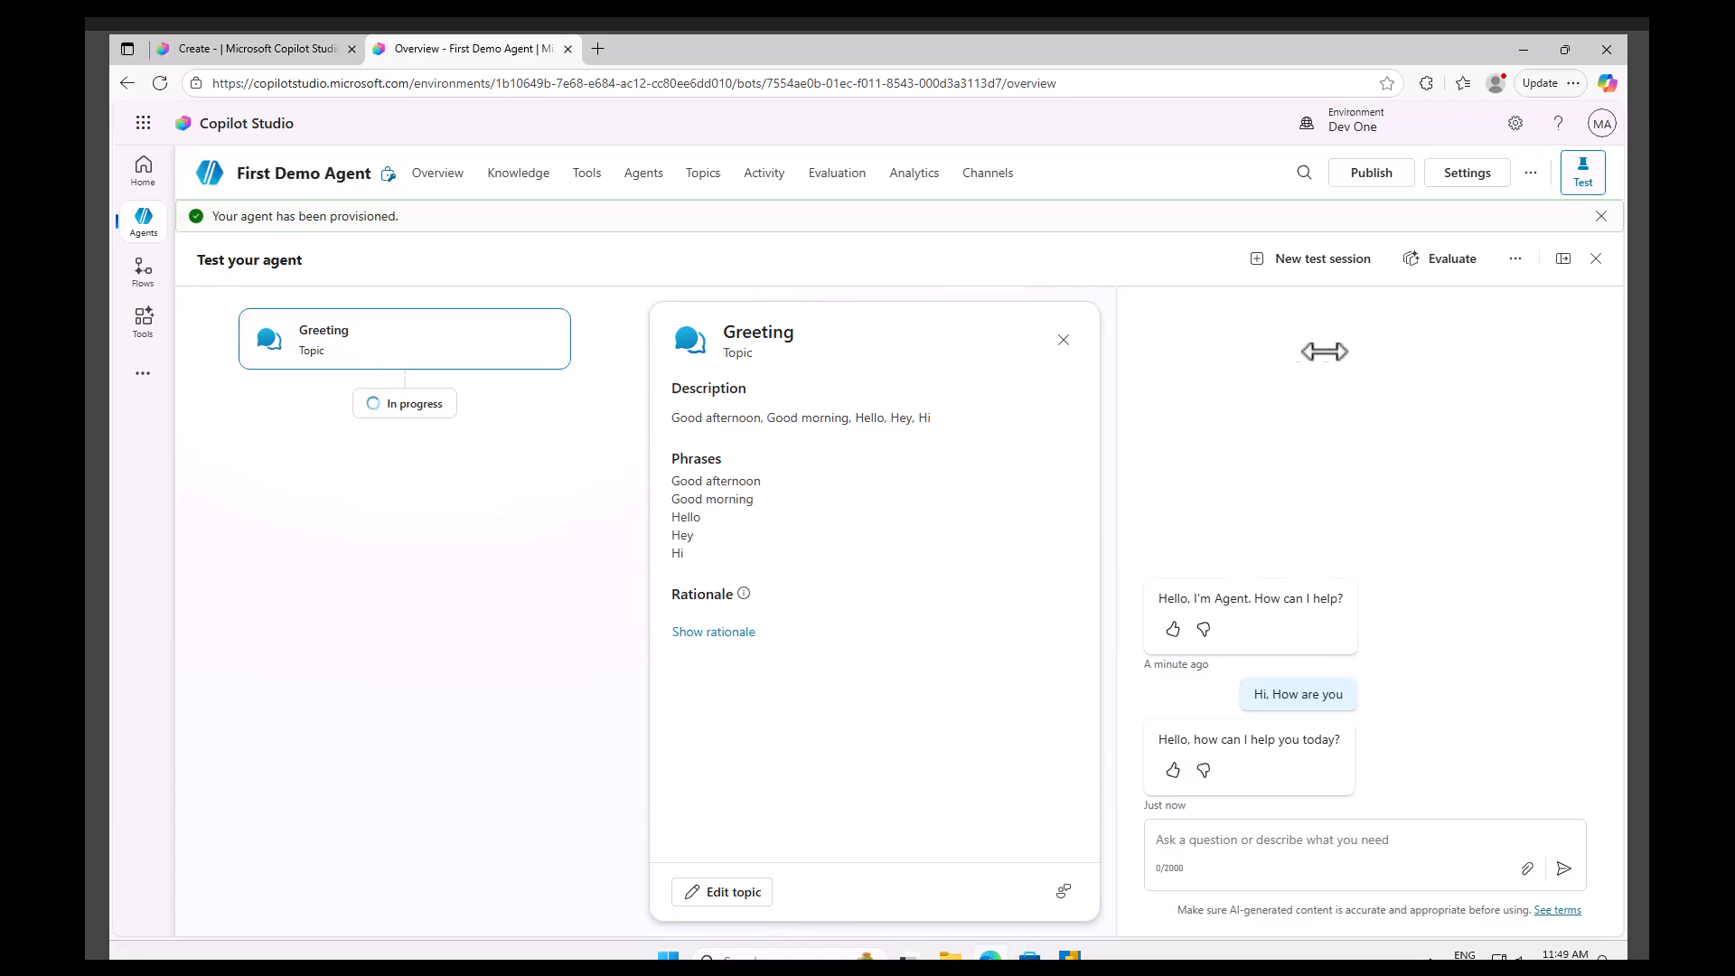
Toggle Track between topics in the test options and close the Greeting topic details card.
left_click(1514, 260)
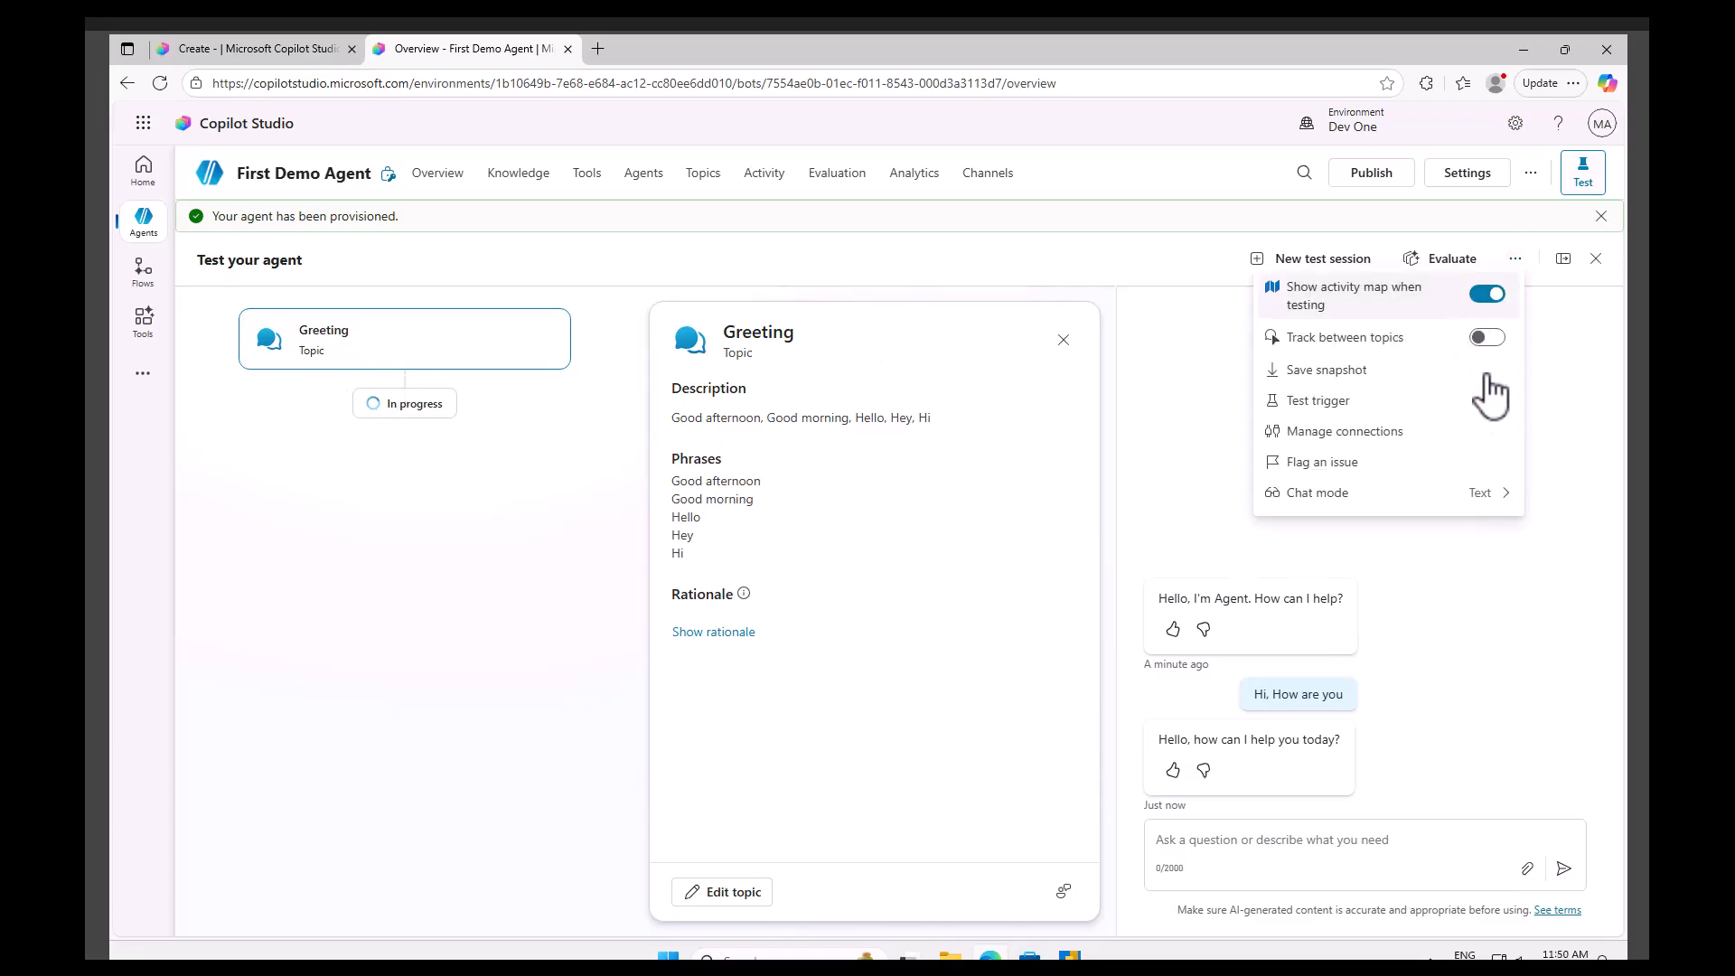
left_click(1489, 338)
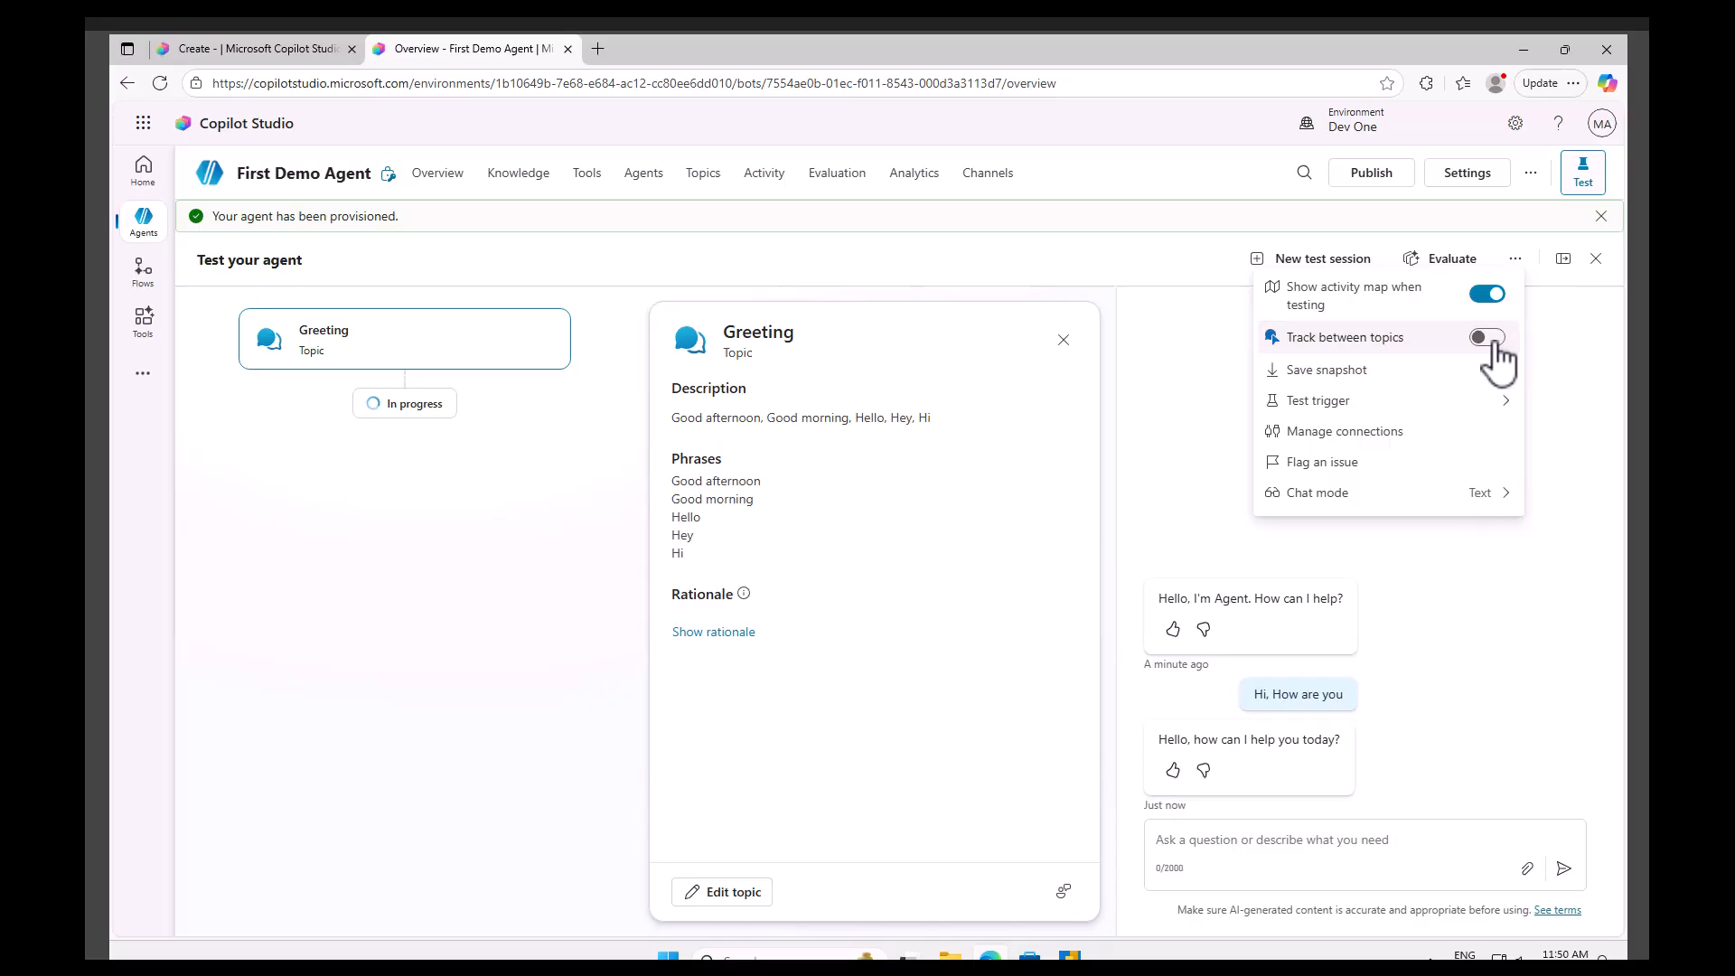
left_click(472, 615)
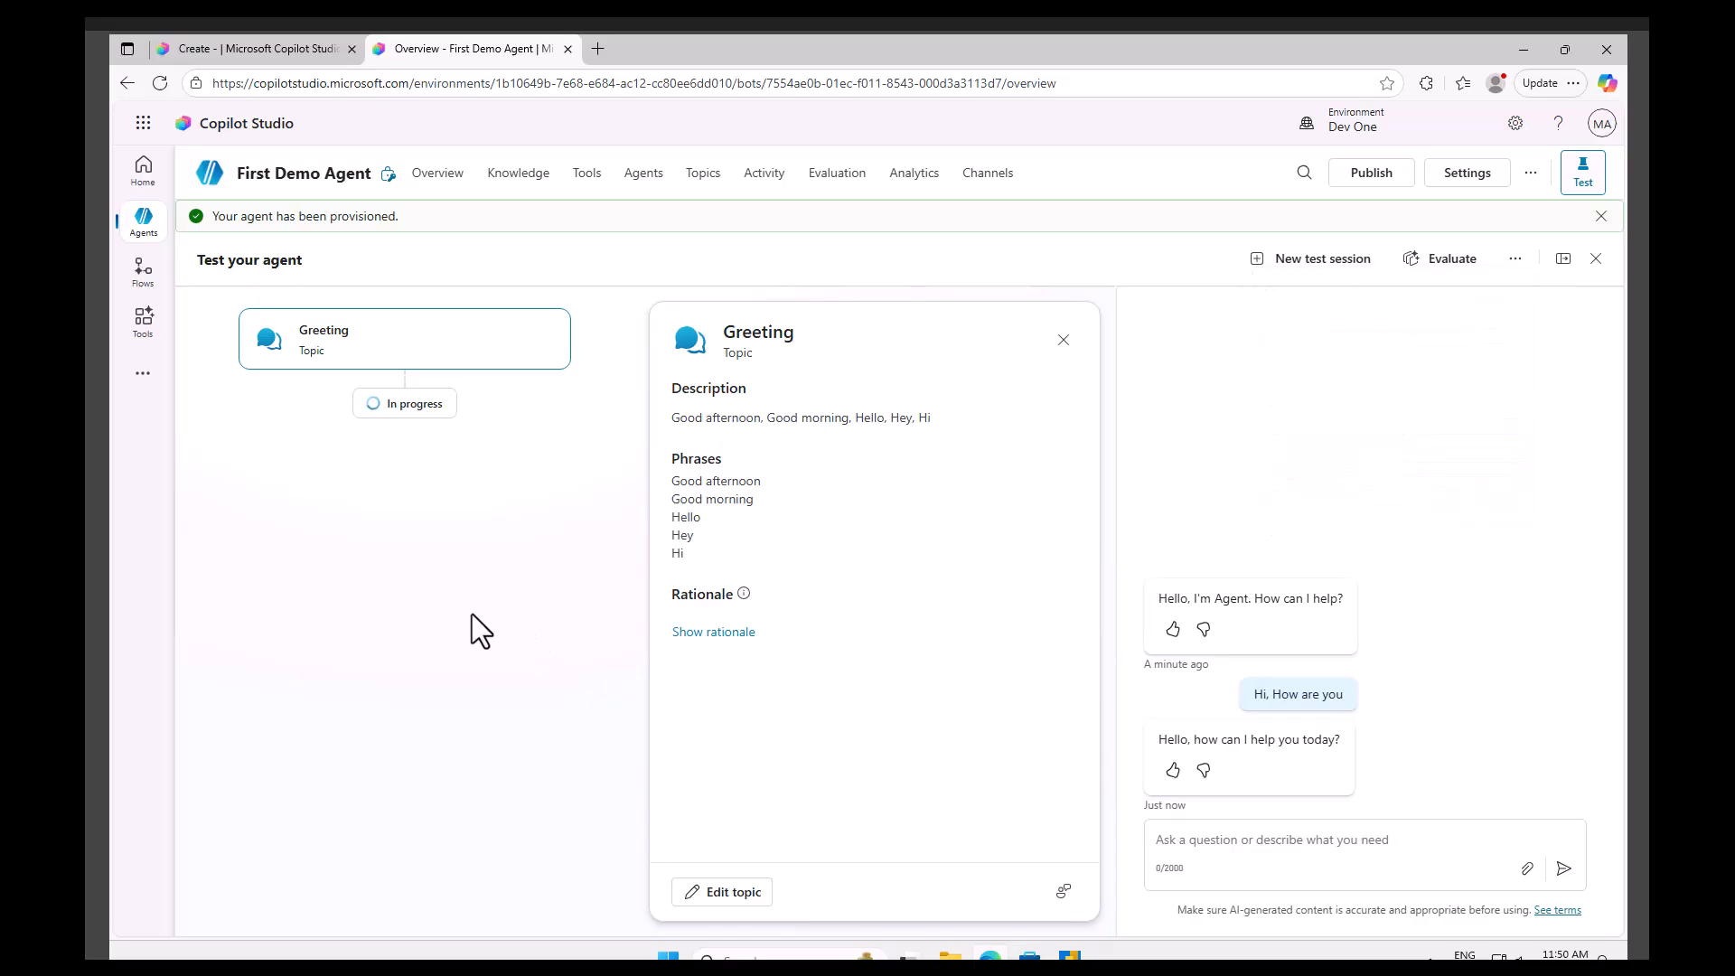
left_click(1063, 340)
left_click(649, 357)
left_click(1063, 340)
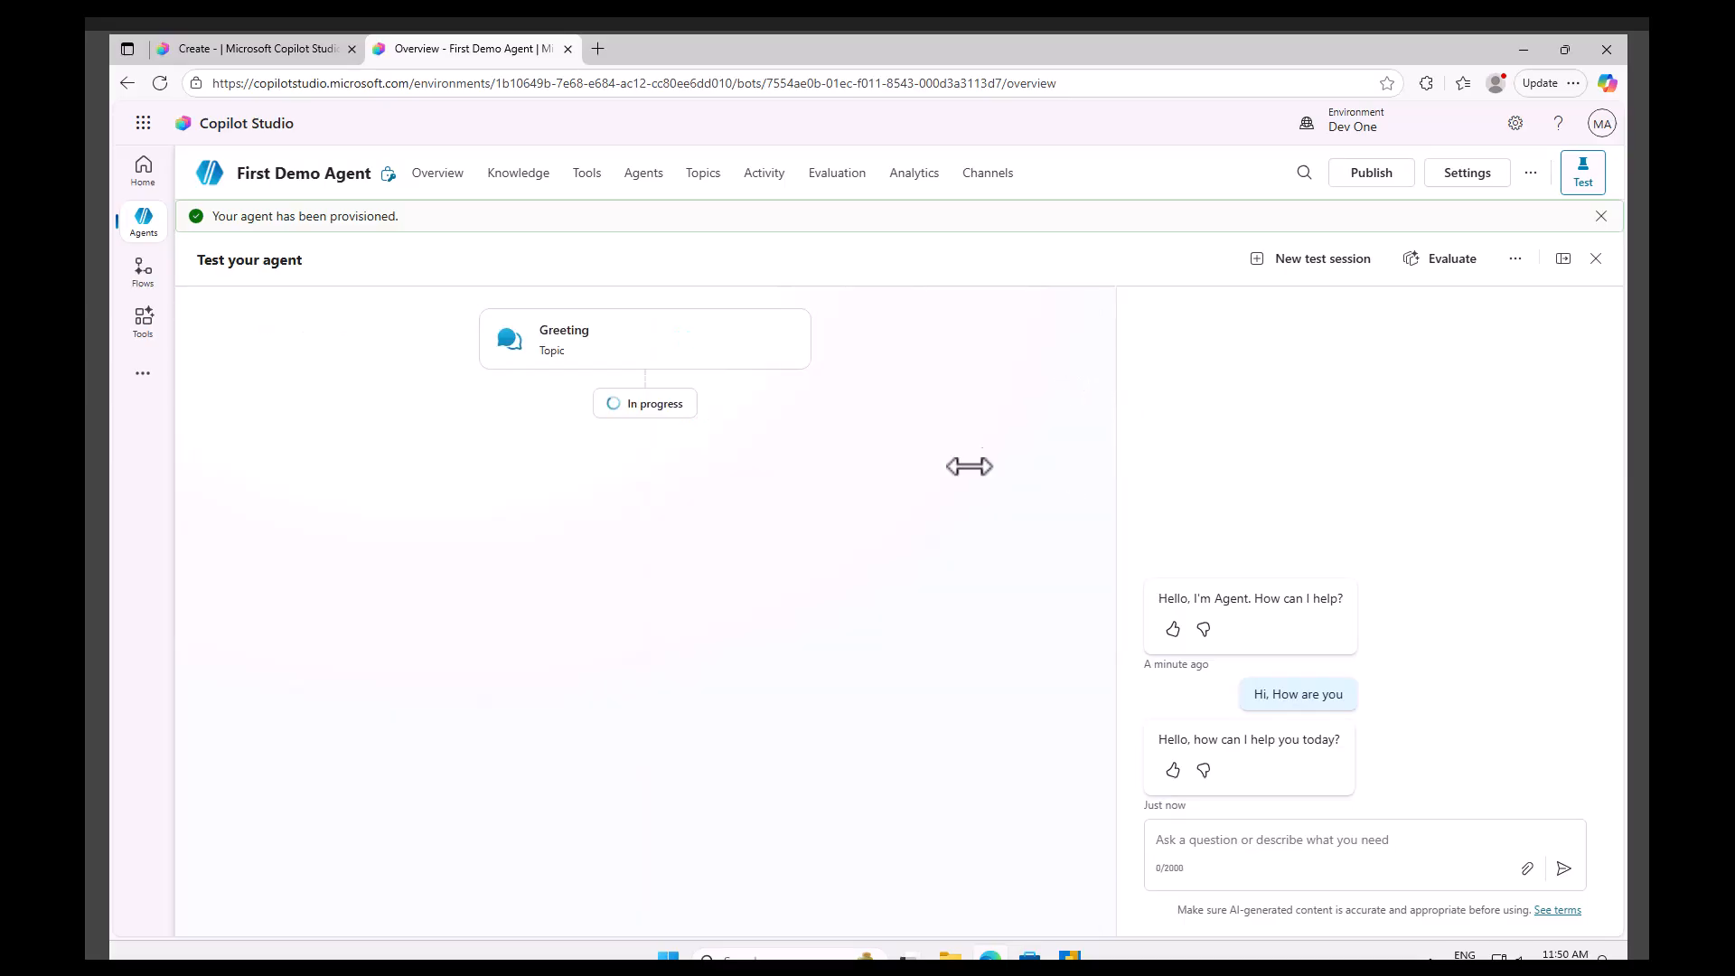
Send the message all good in the test chat.
left_click(1233, 837)
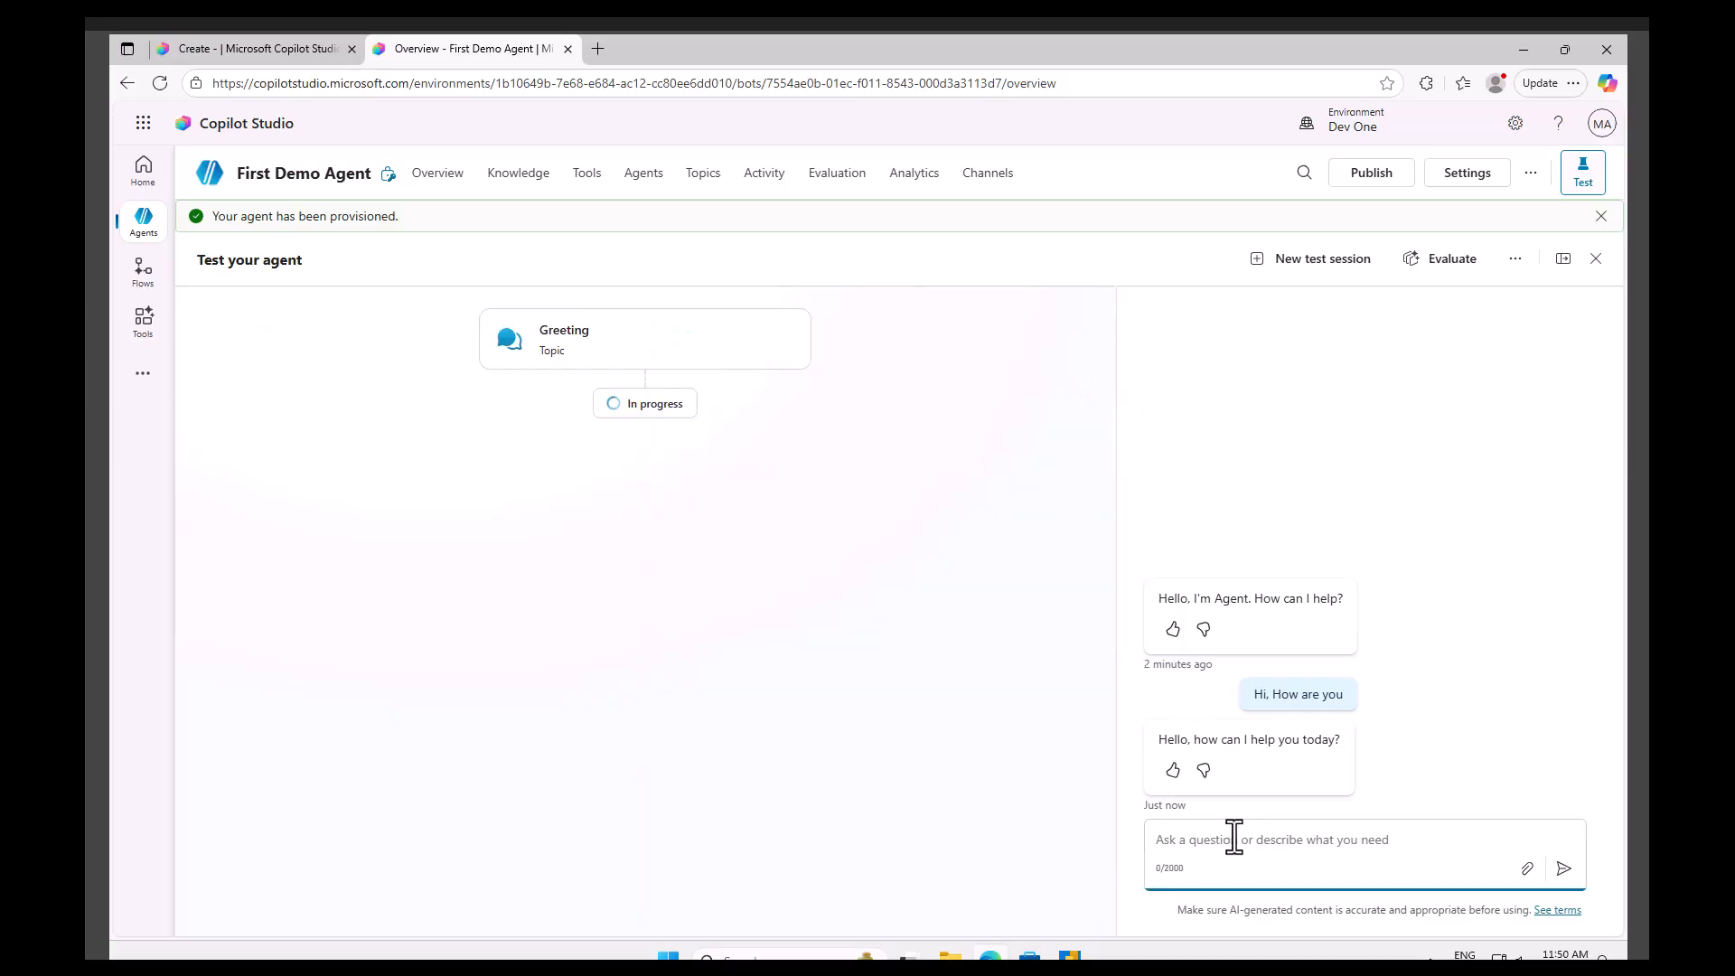
type("all good")
key("Return")
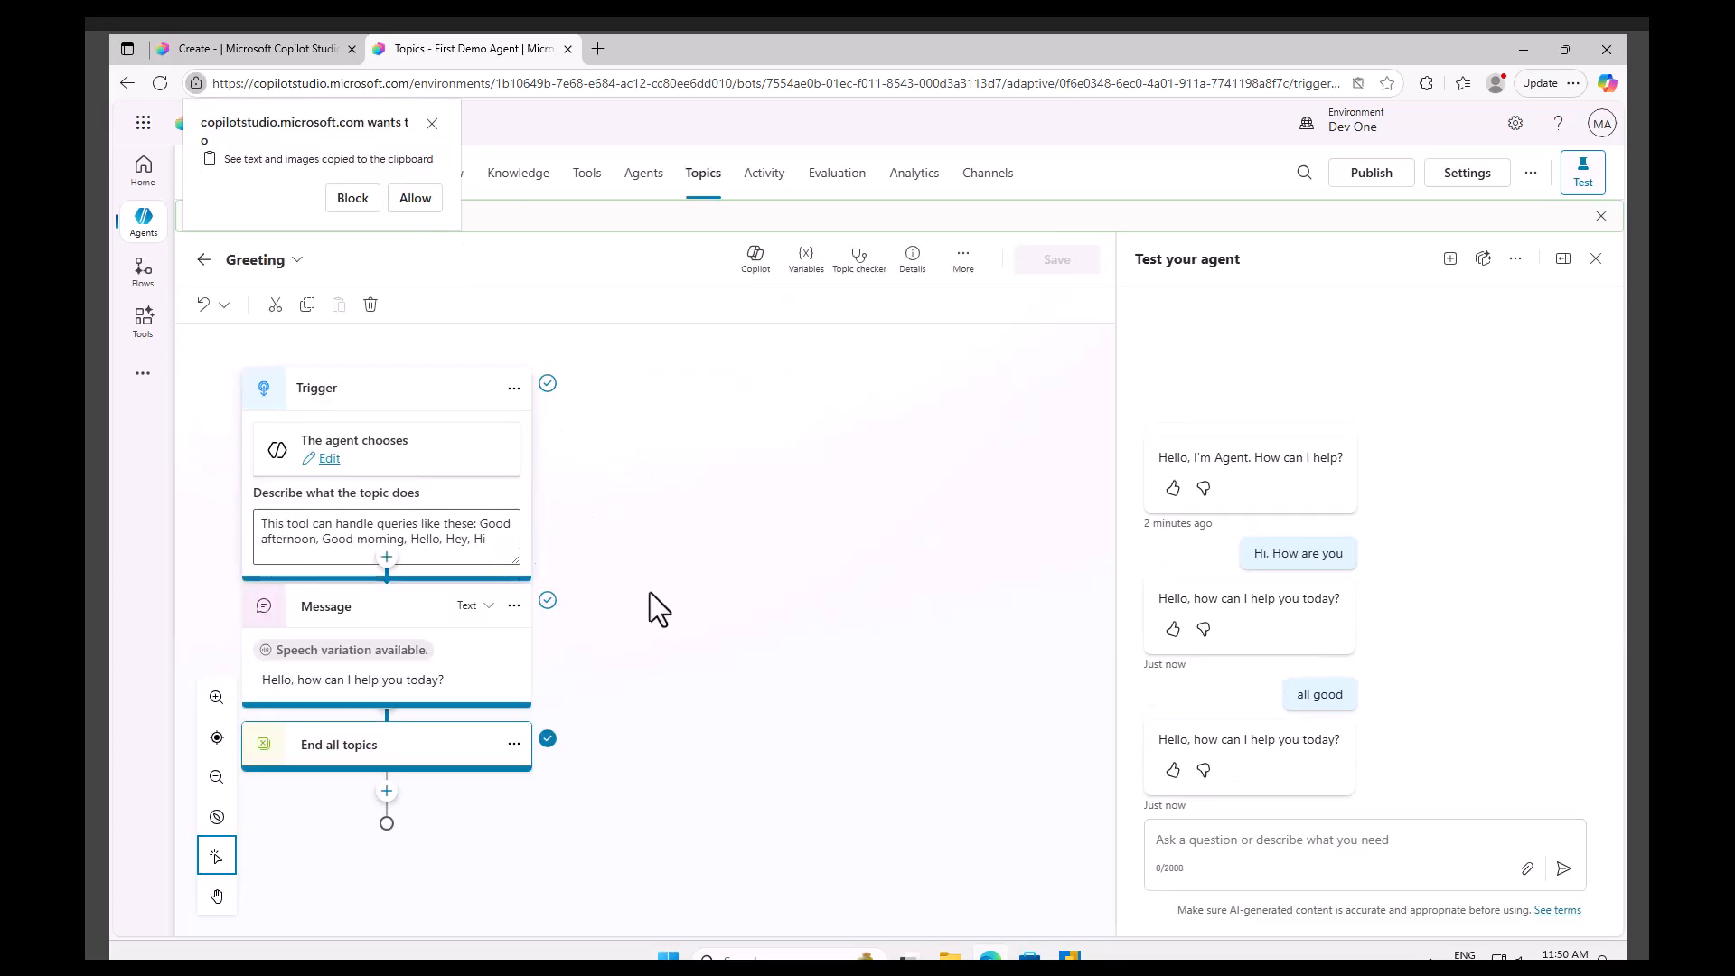
Dismiss the clipboard permission prompt and highlight the Greeting trigger description and the agent's reply text.
left_click(434, 124)
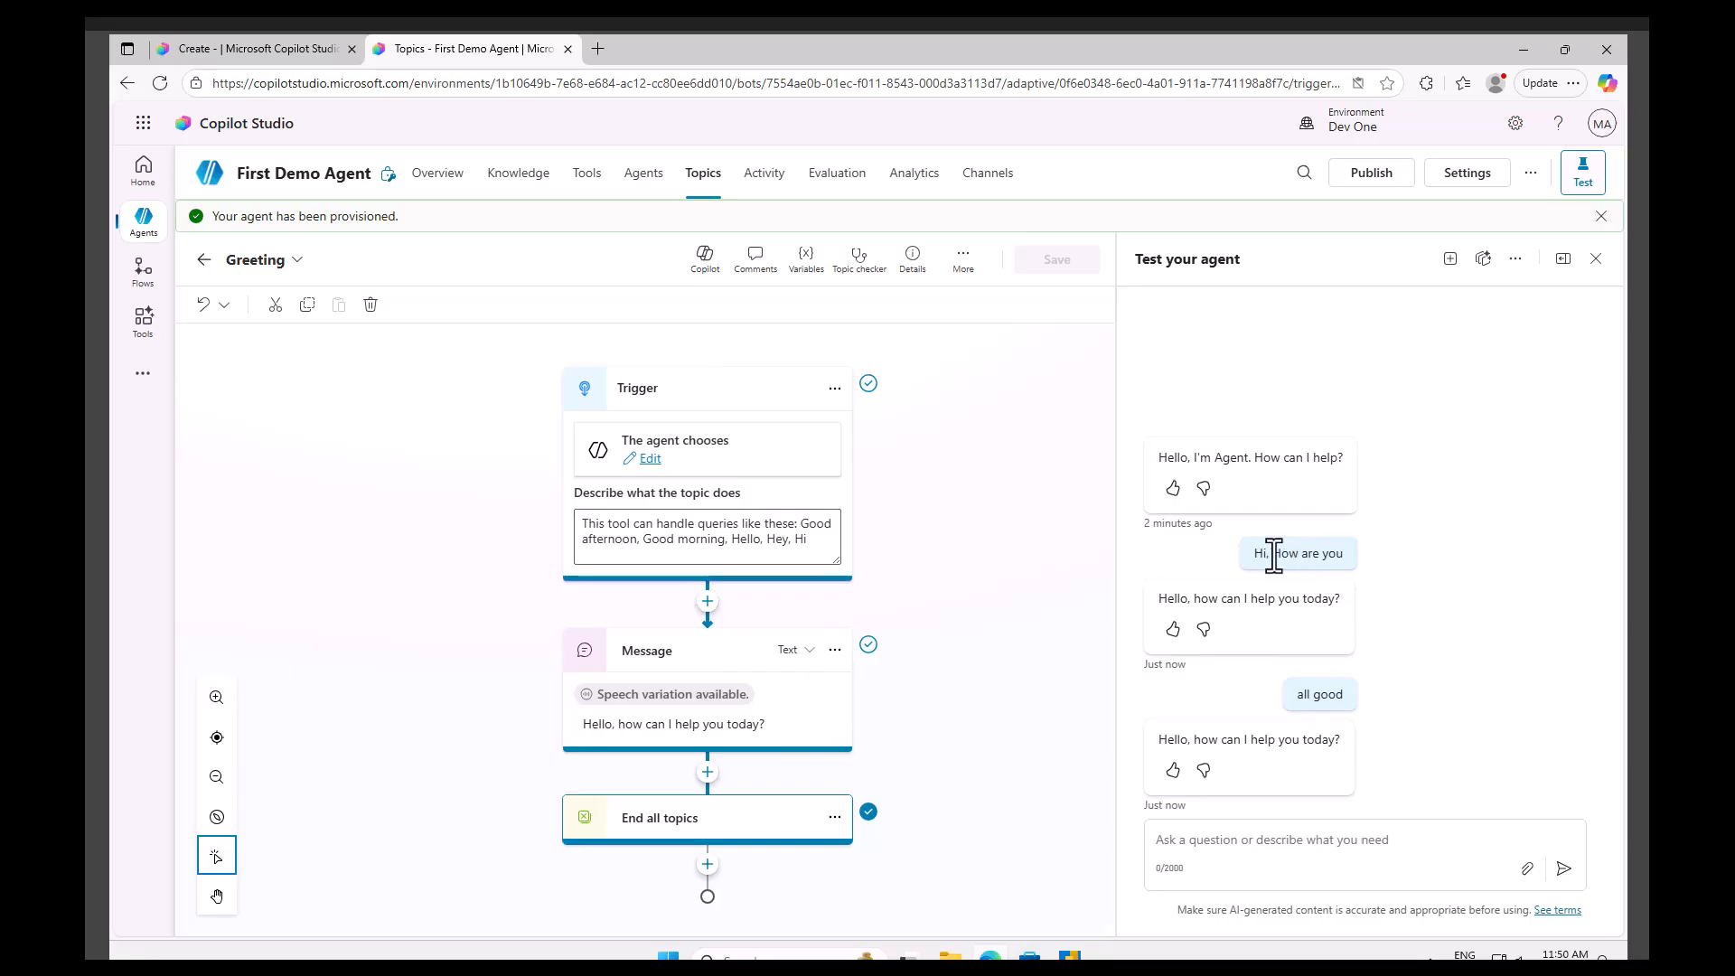
left_click_drag(807, 540, 626, 524)
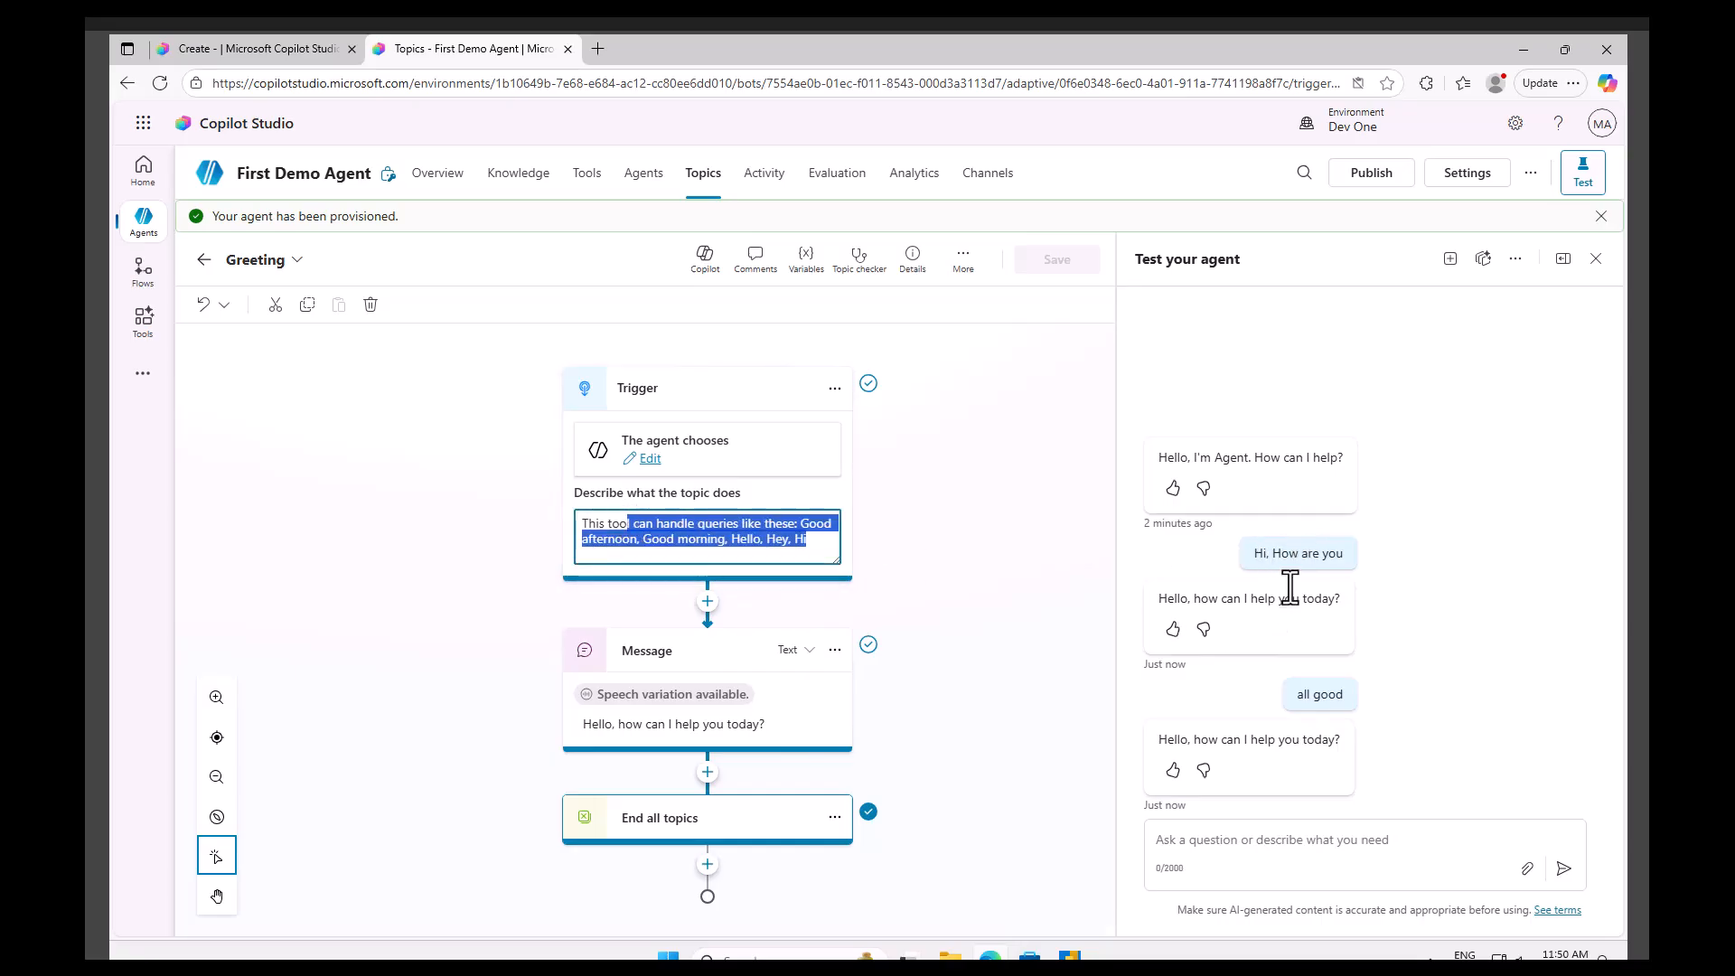
left_click(824, 542)
left_click_drag(824, 542, 615, 523)
left_click_drag(1342, 600, 1180, 598)
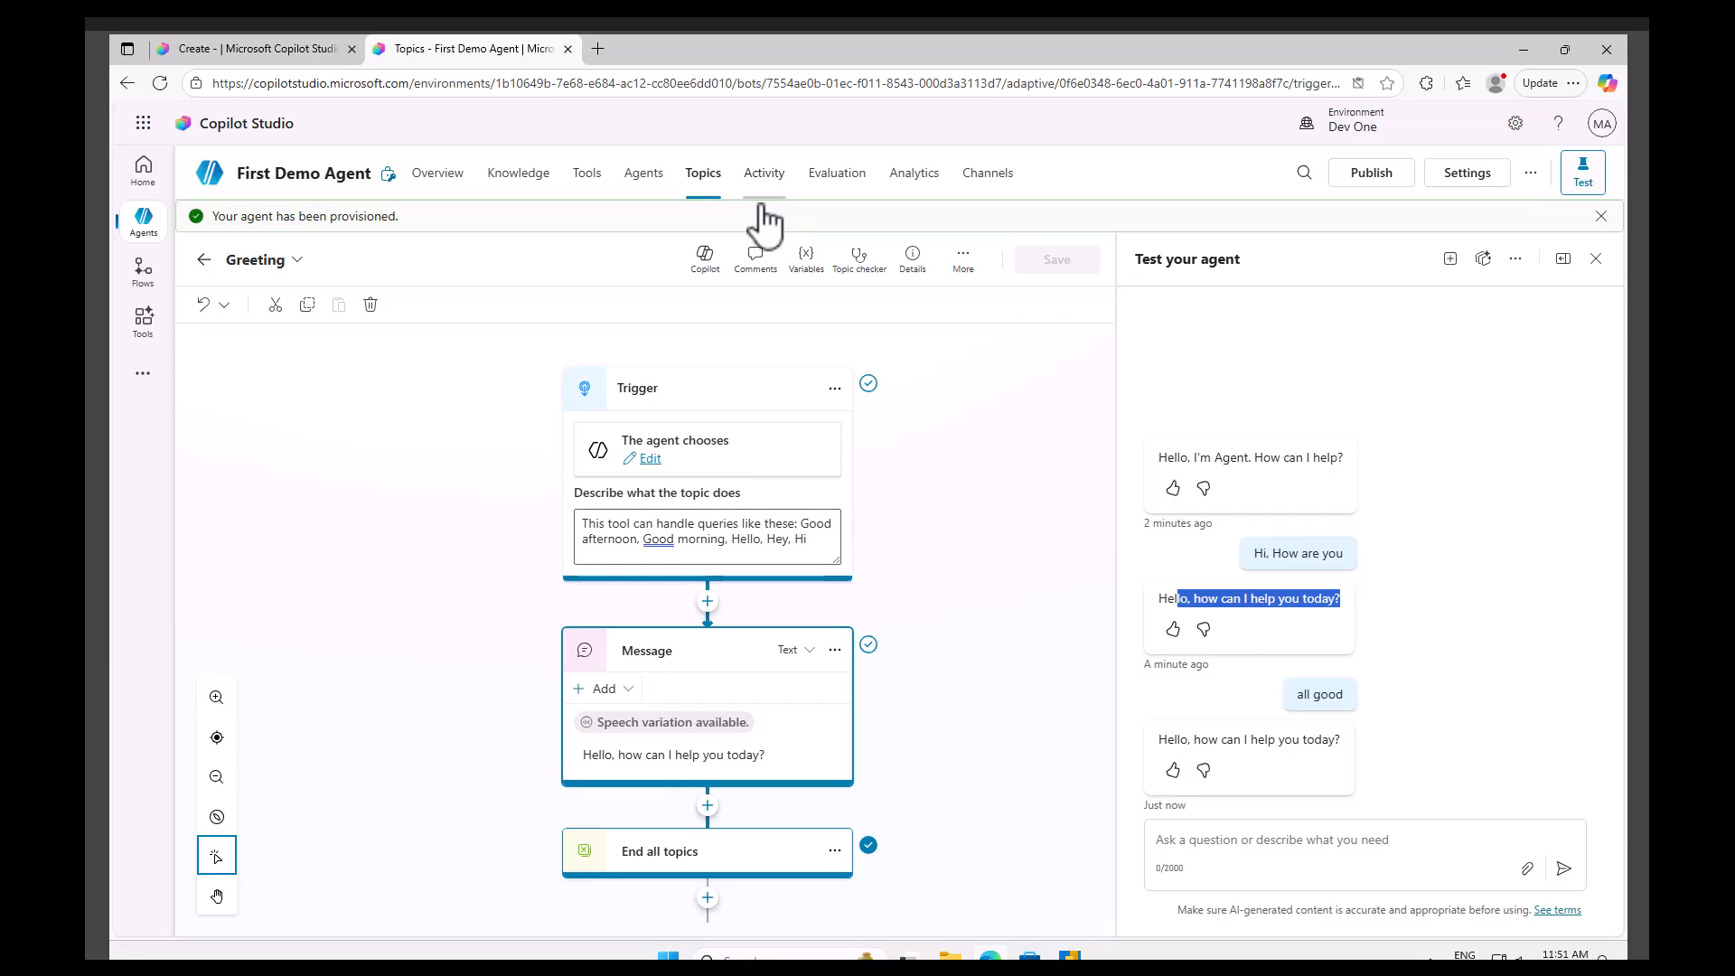
Reopen First Demo Agent's Greeting topic, allow clipboard access, and send good morning in the test chat.
left_click(141, 233)
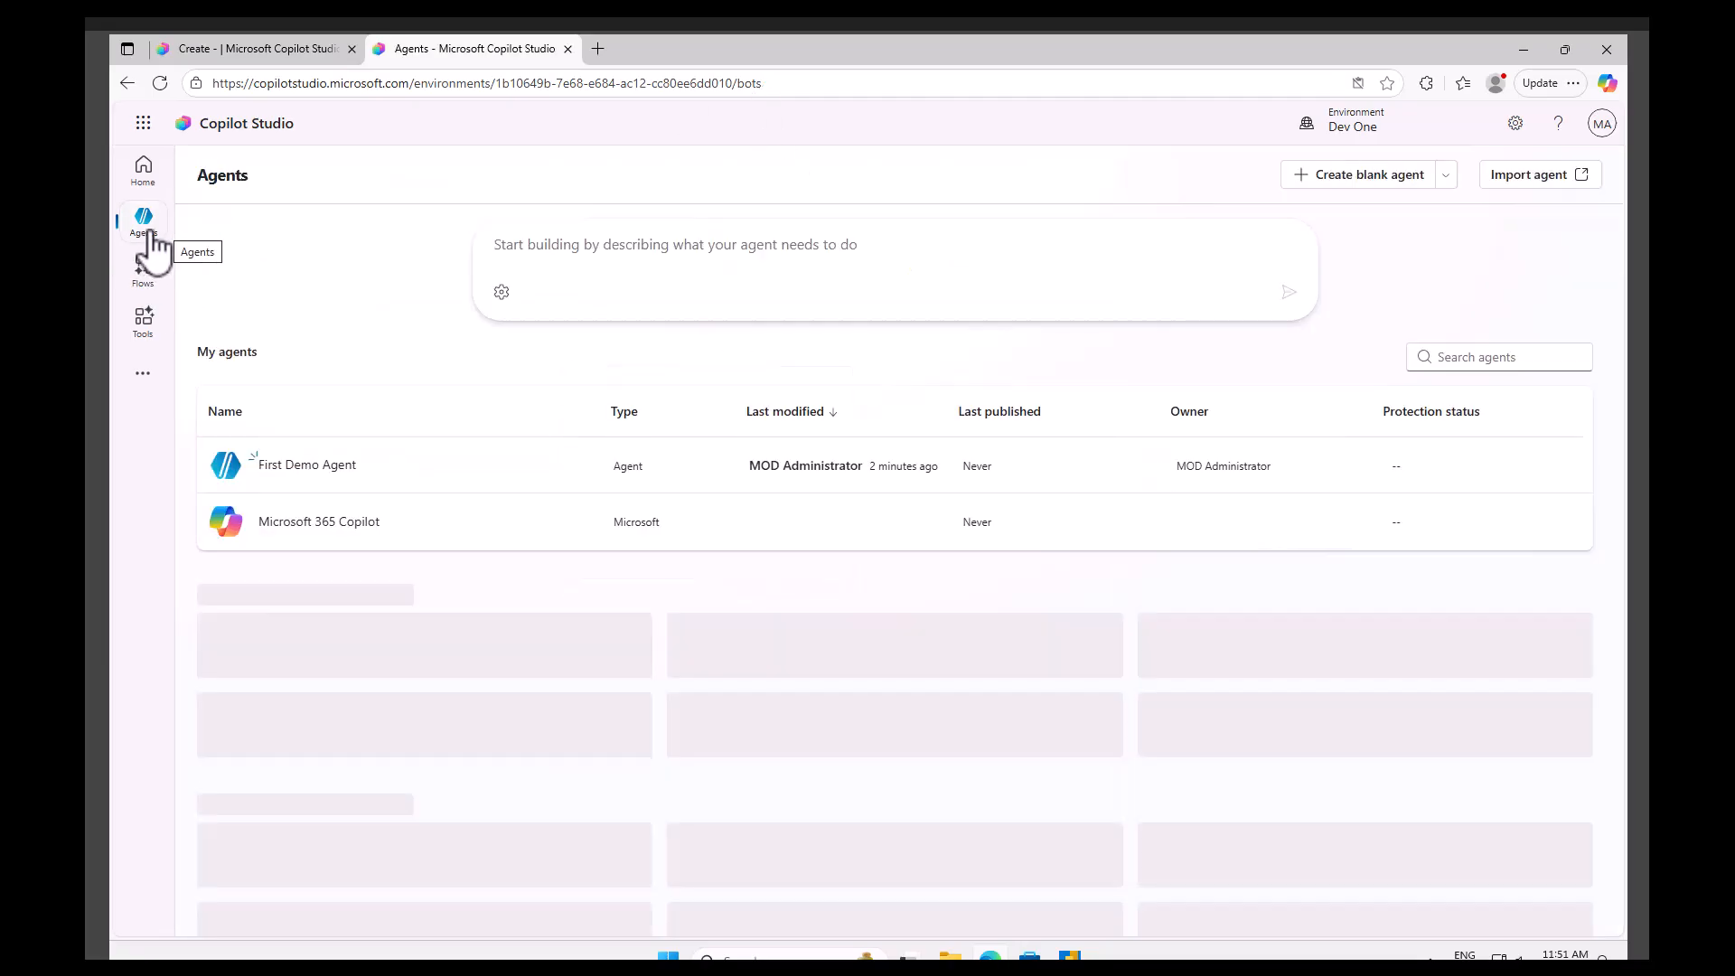
left_click(314, 470)
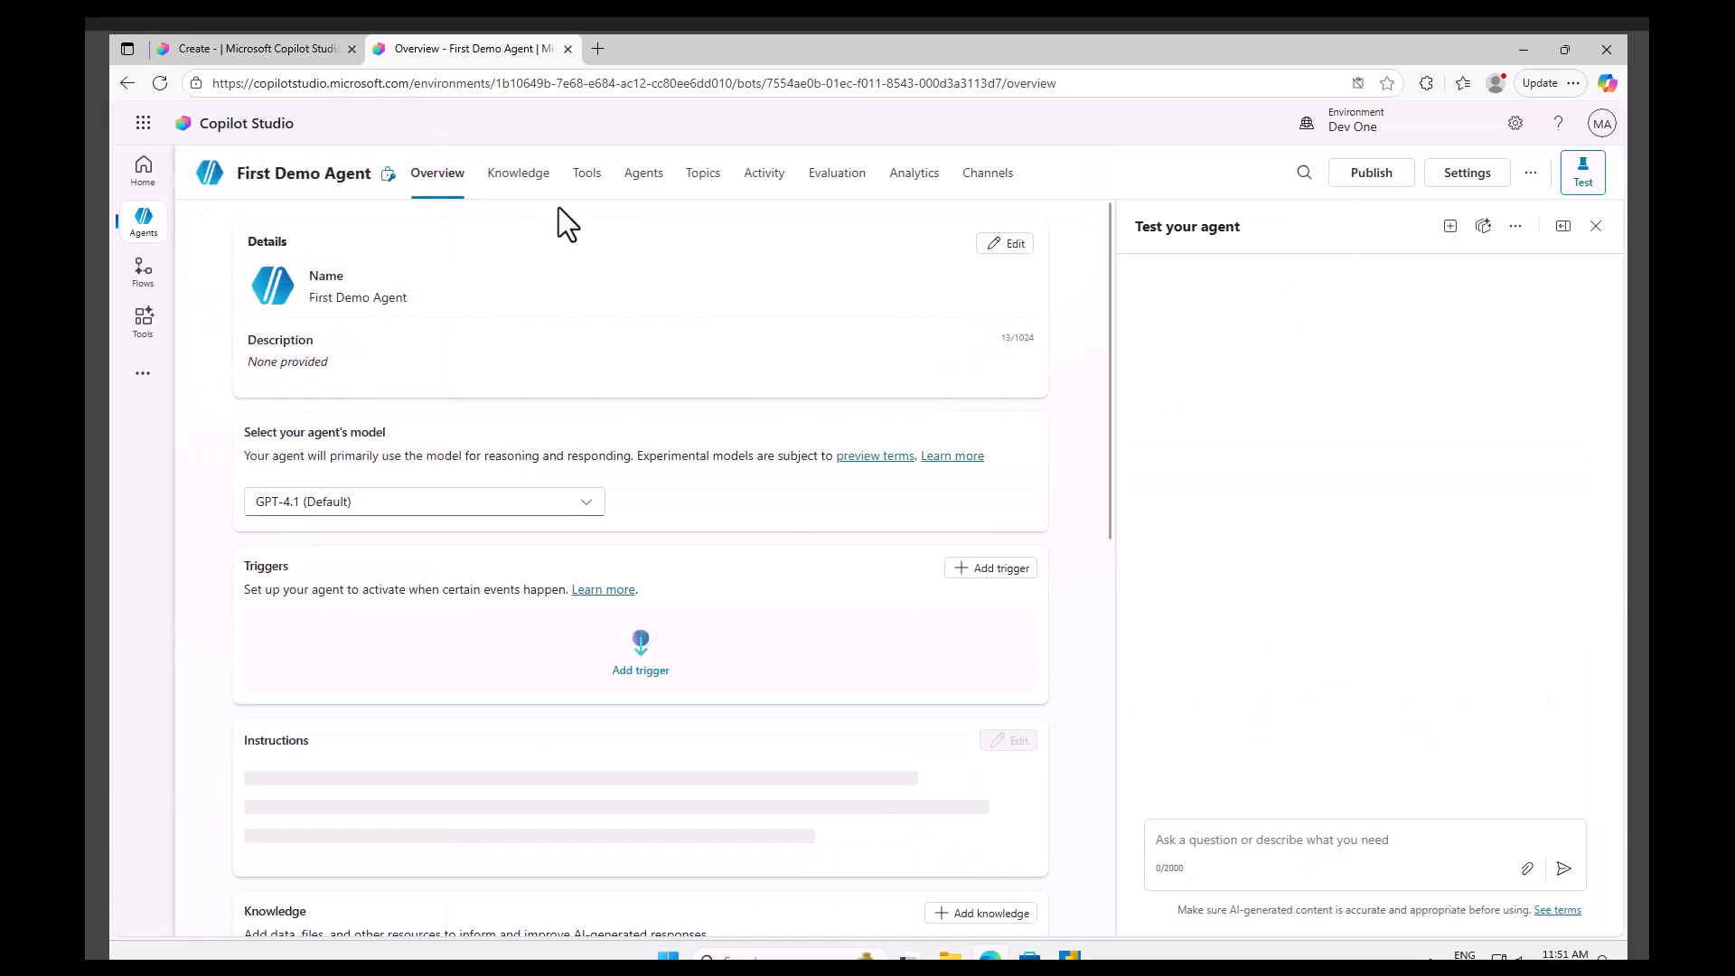
left_click(714, 184)
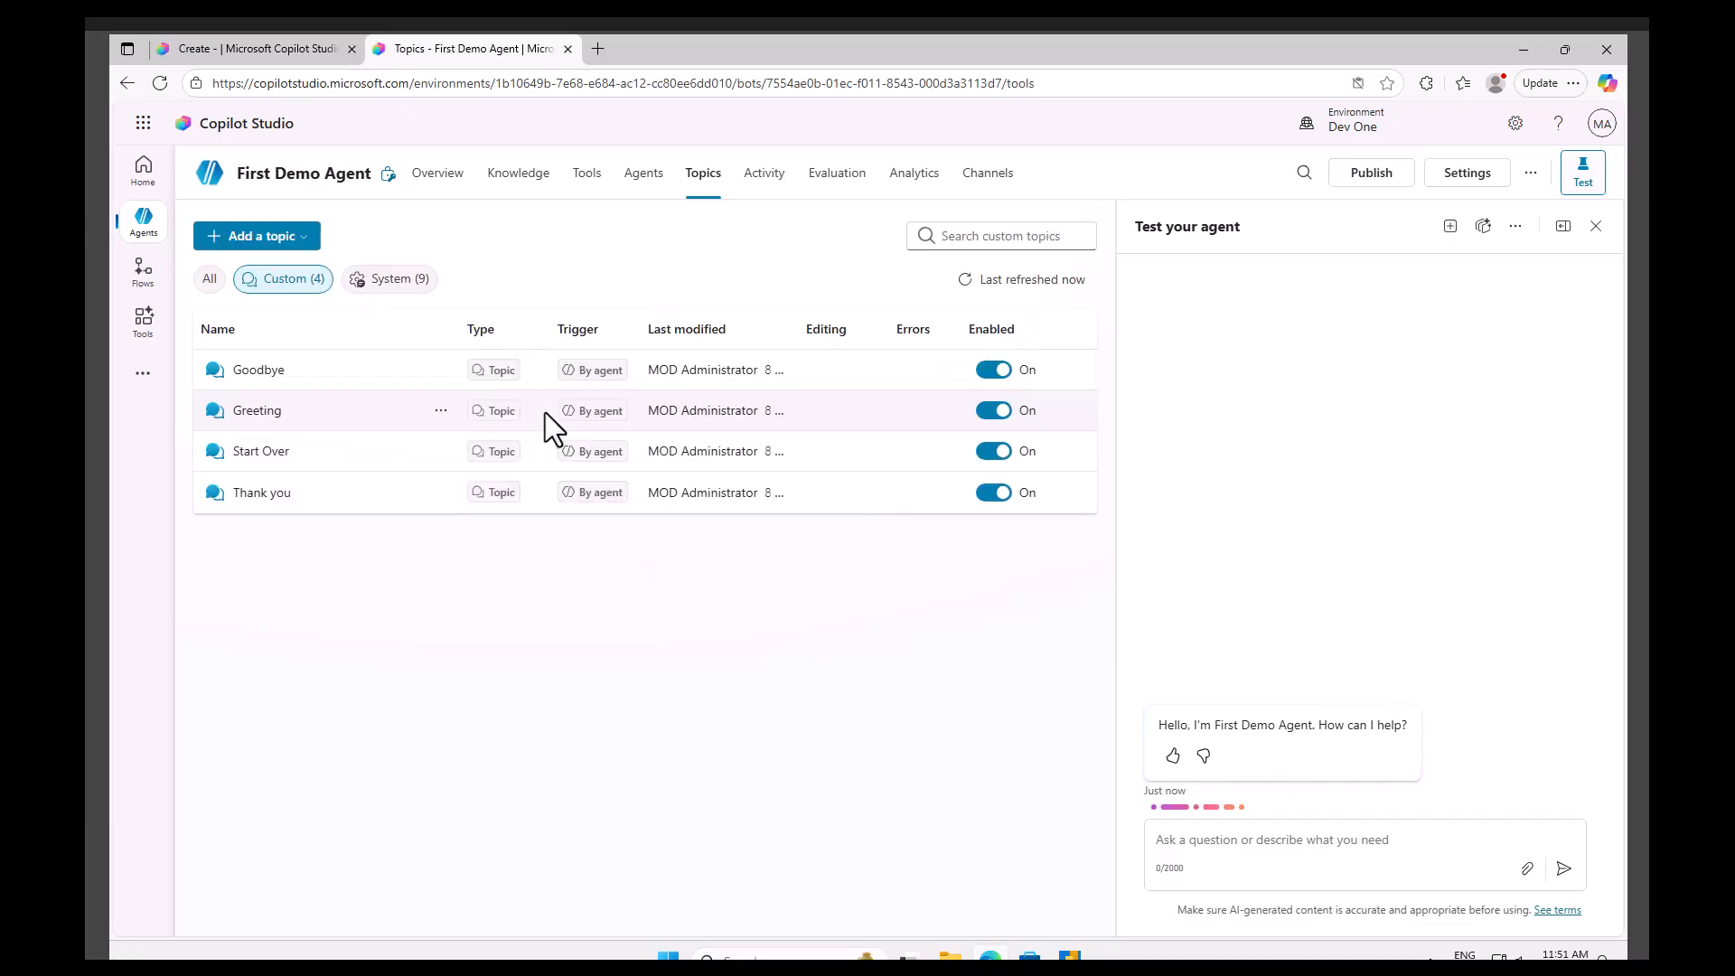
left_click(262, 414)
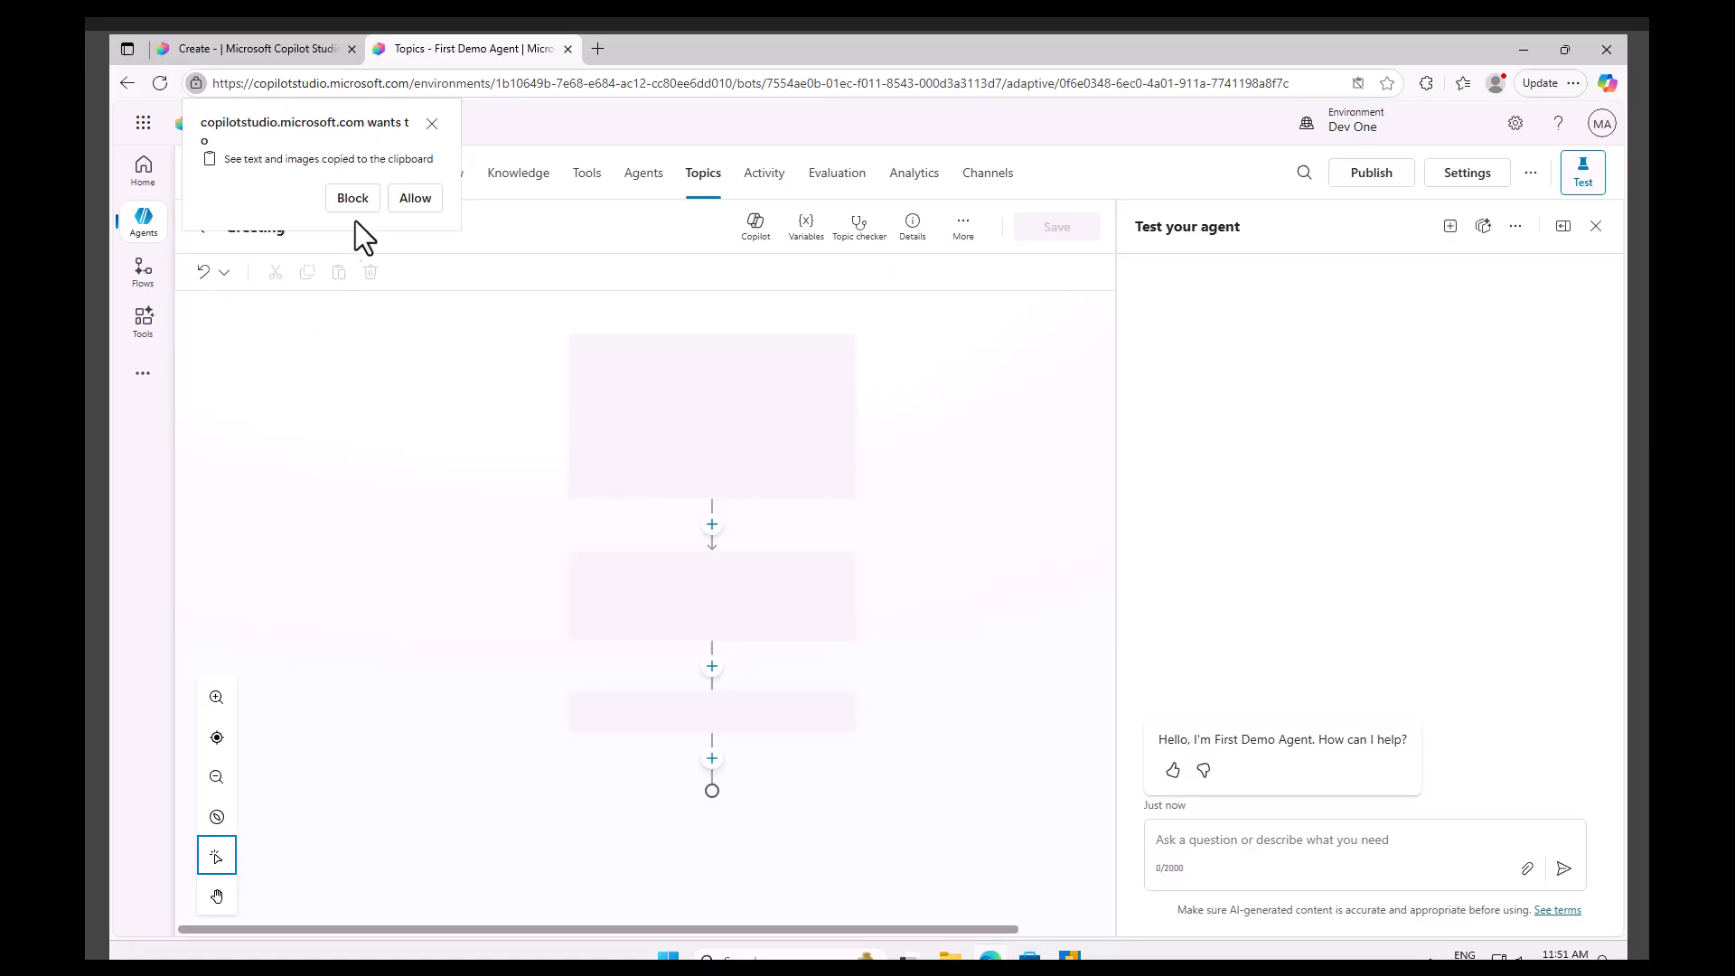
left_click(421, 204)
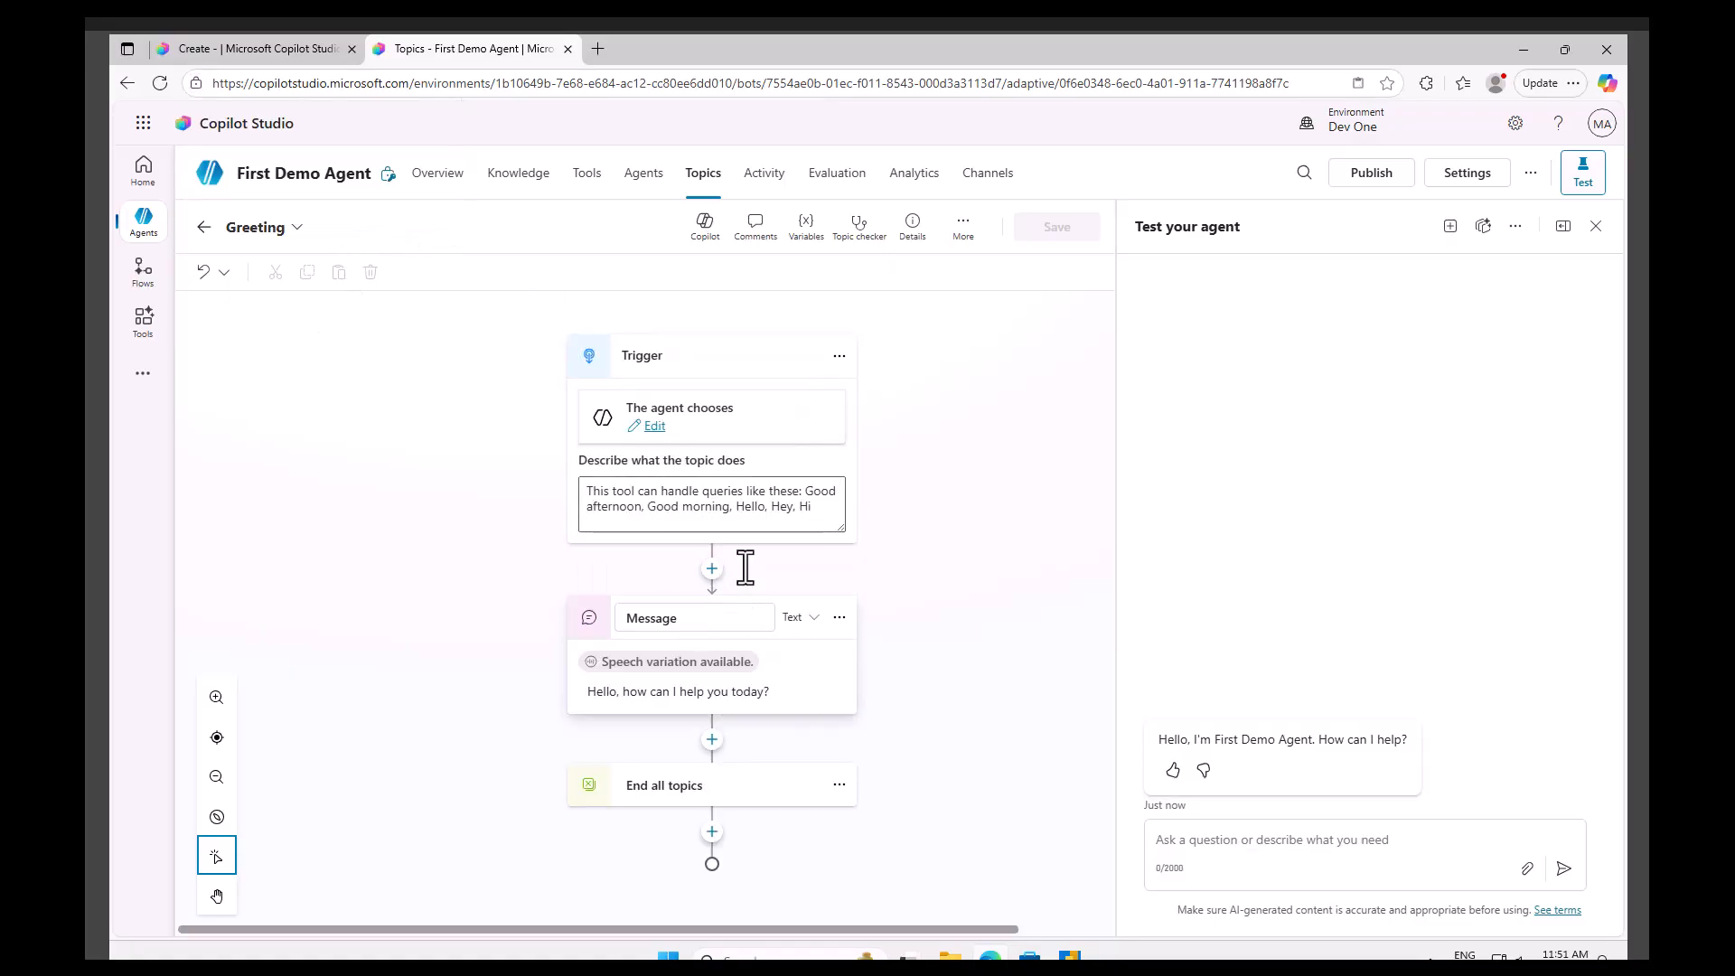
left_click(1218, 839)
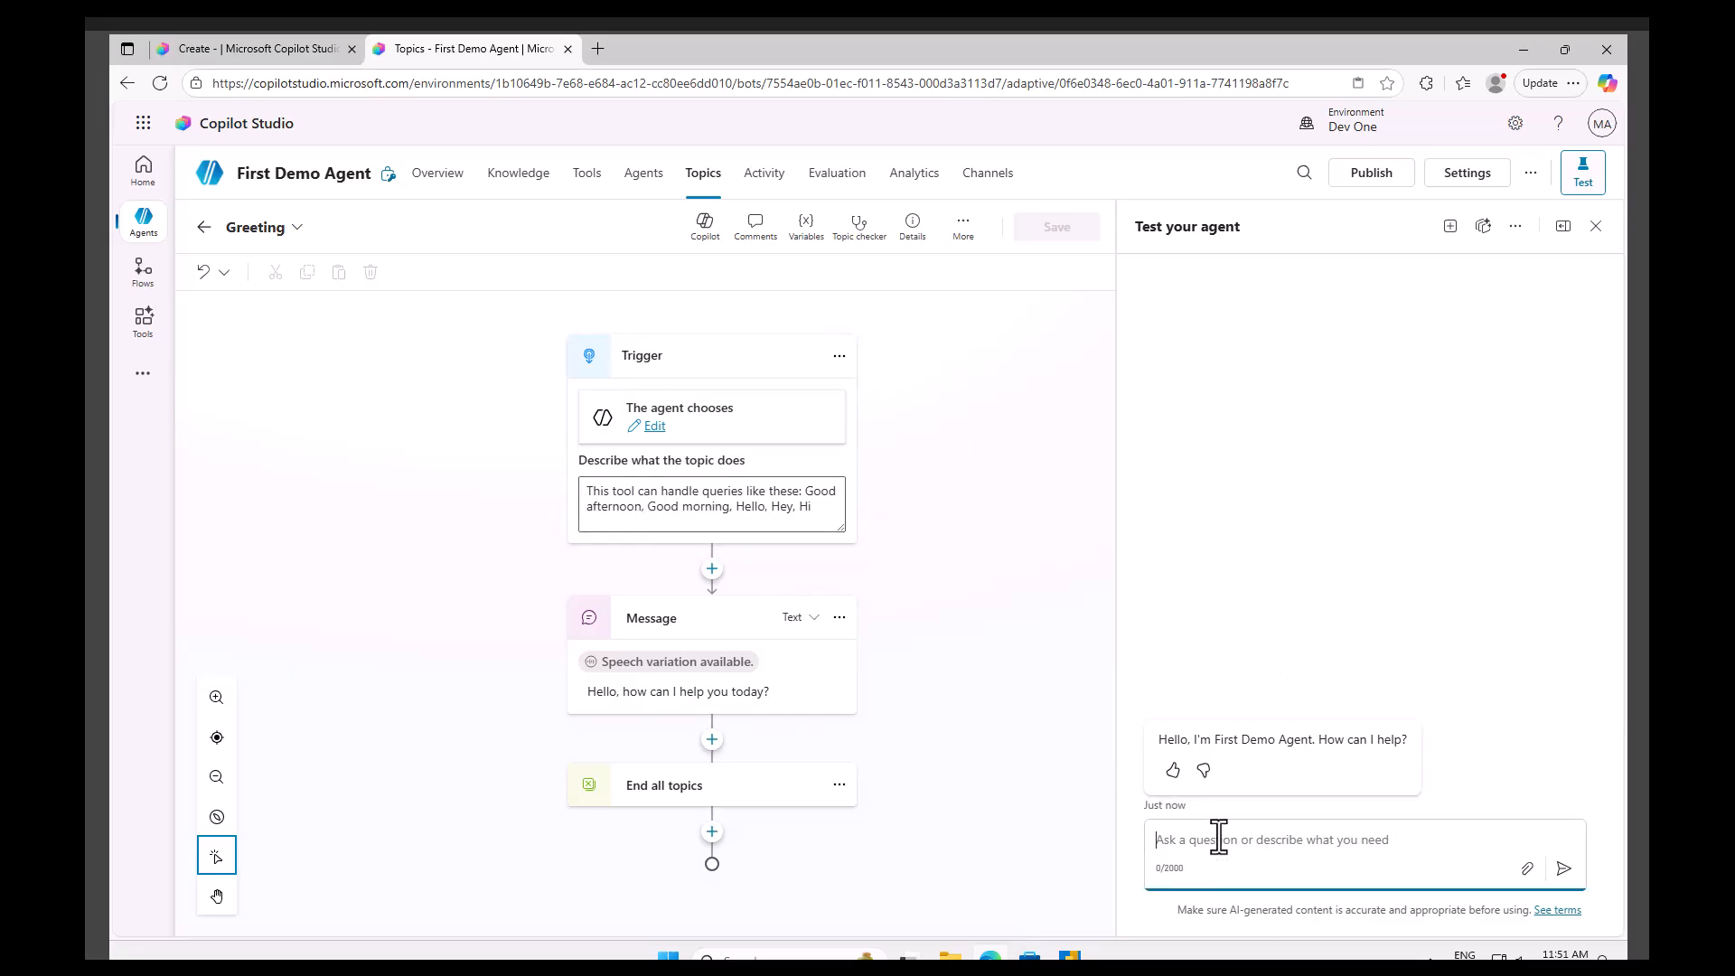
type("good morning")
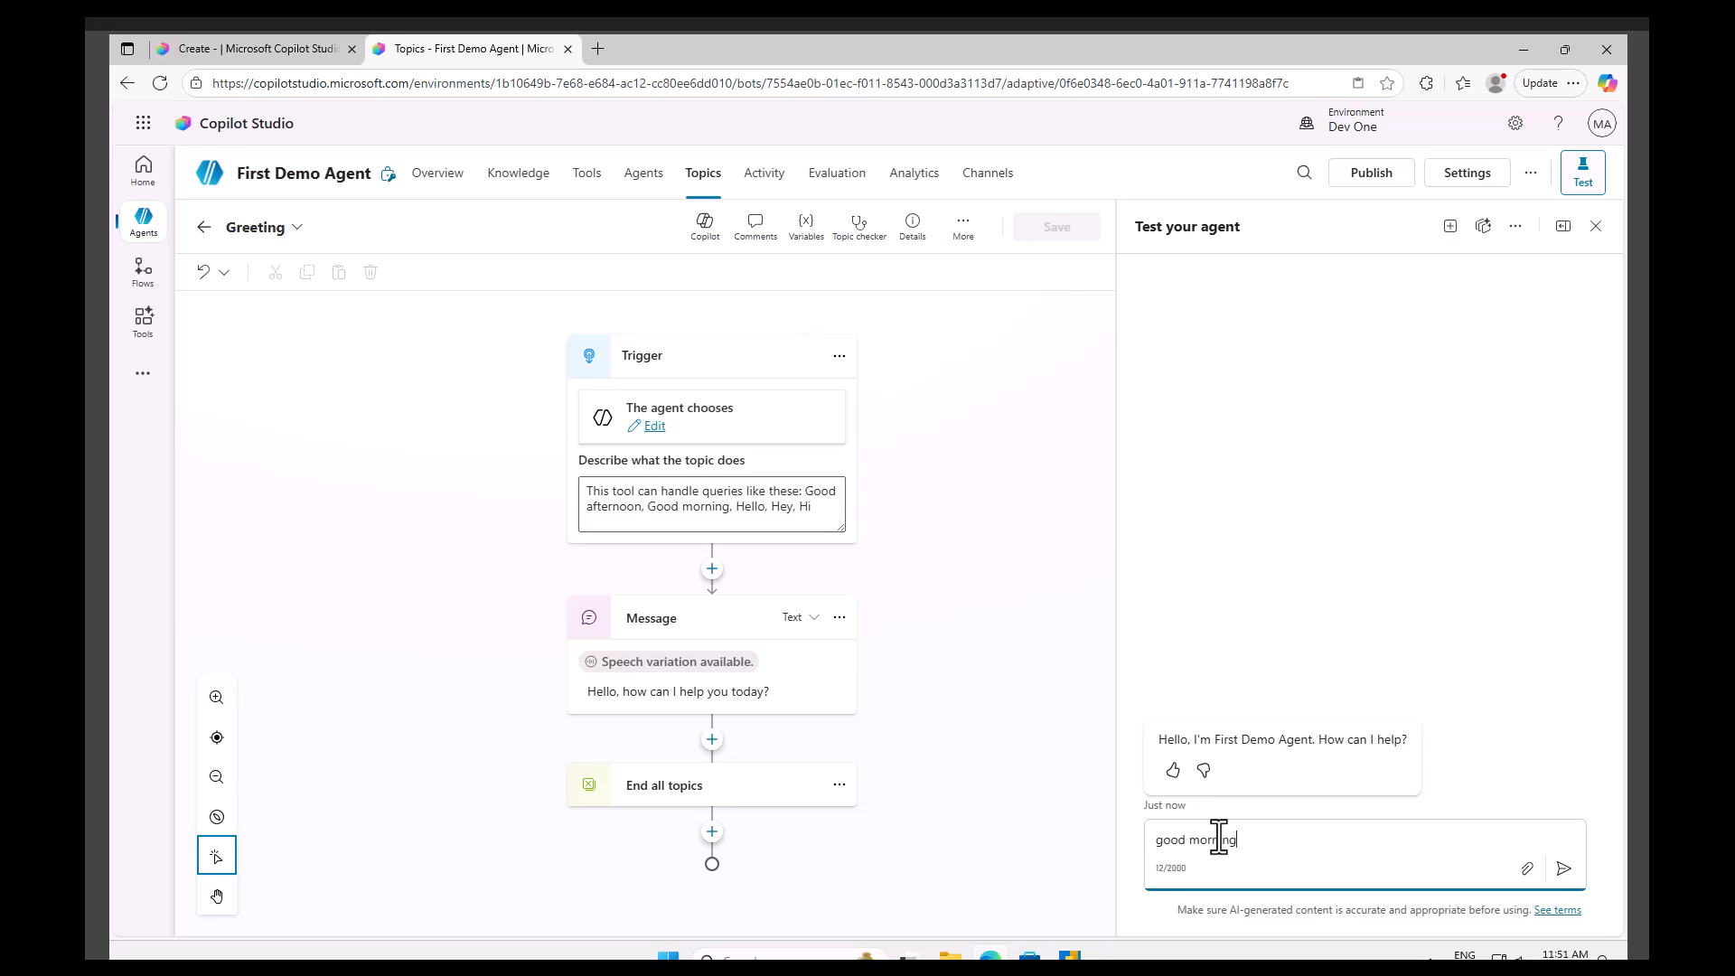
key("Return")
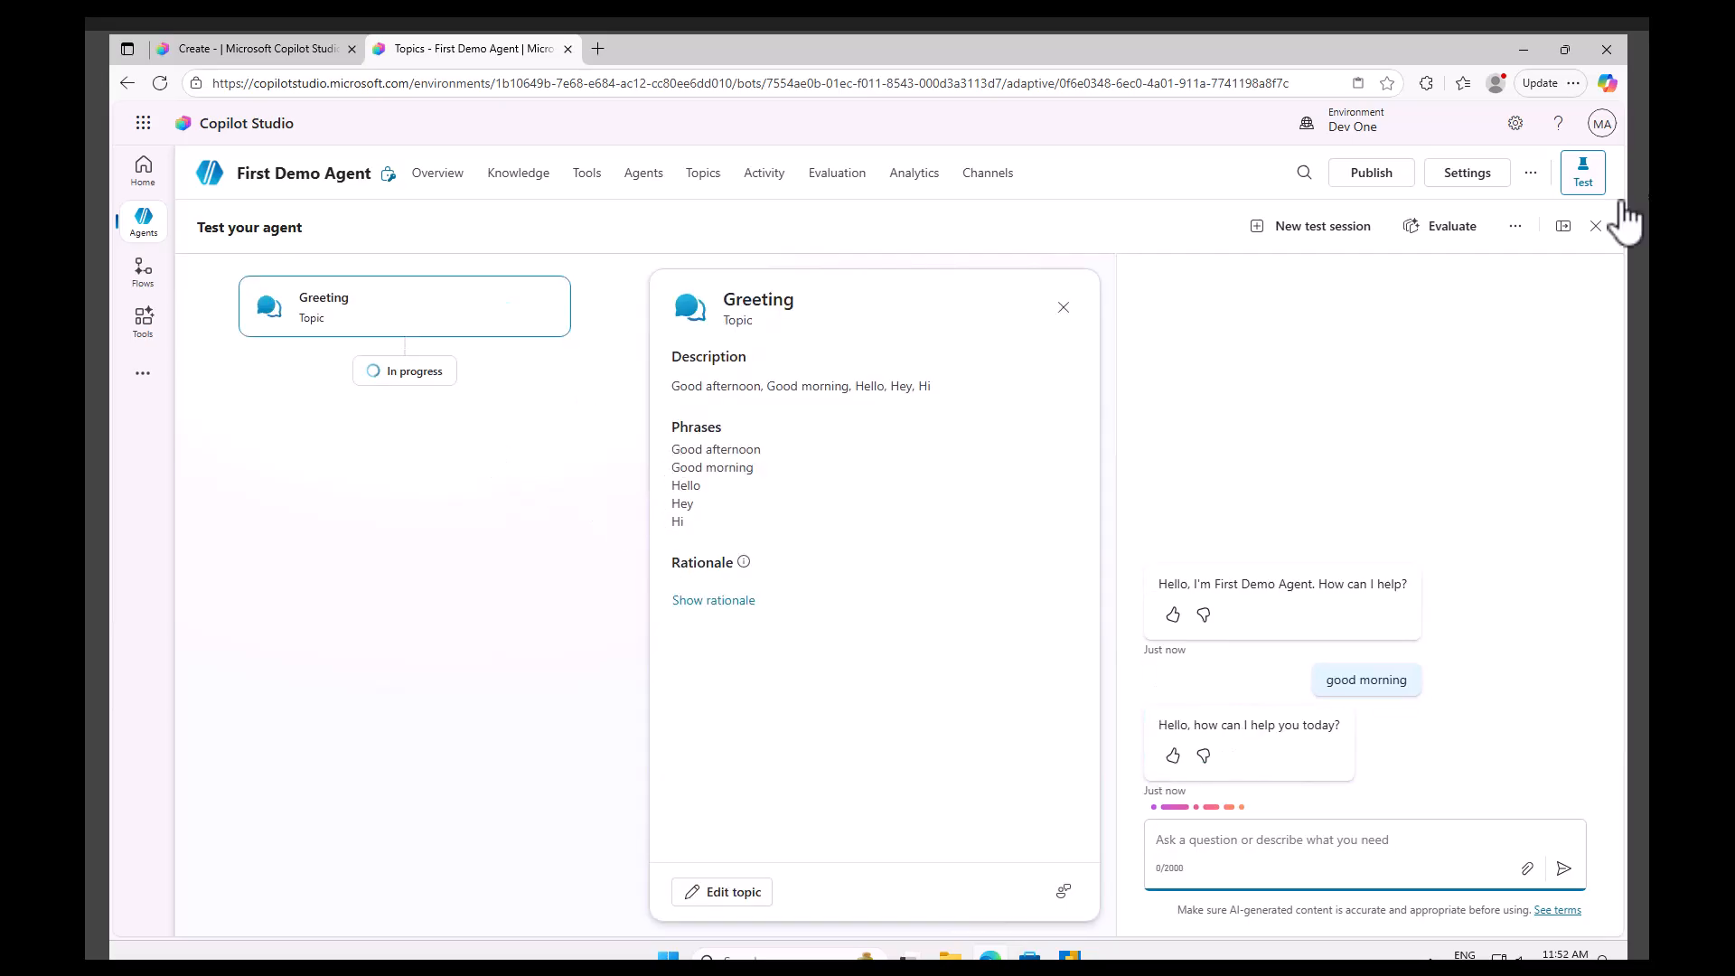
Toggle Track between topics in the test options and close the Greeting details card.
left_click(1517, 228)
left_click(1480, 309)
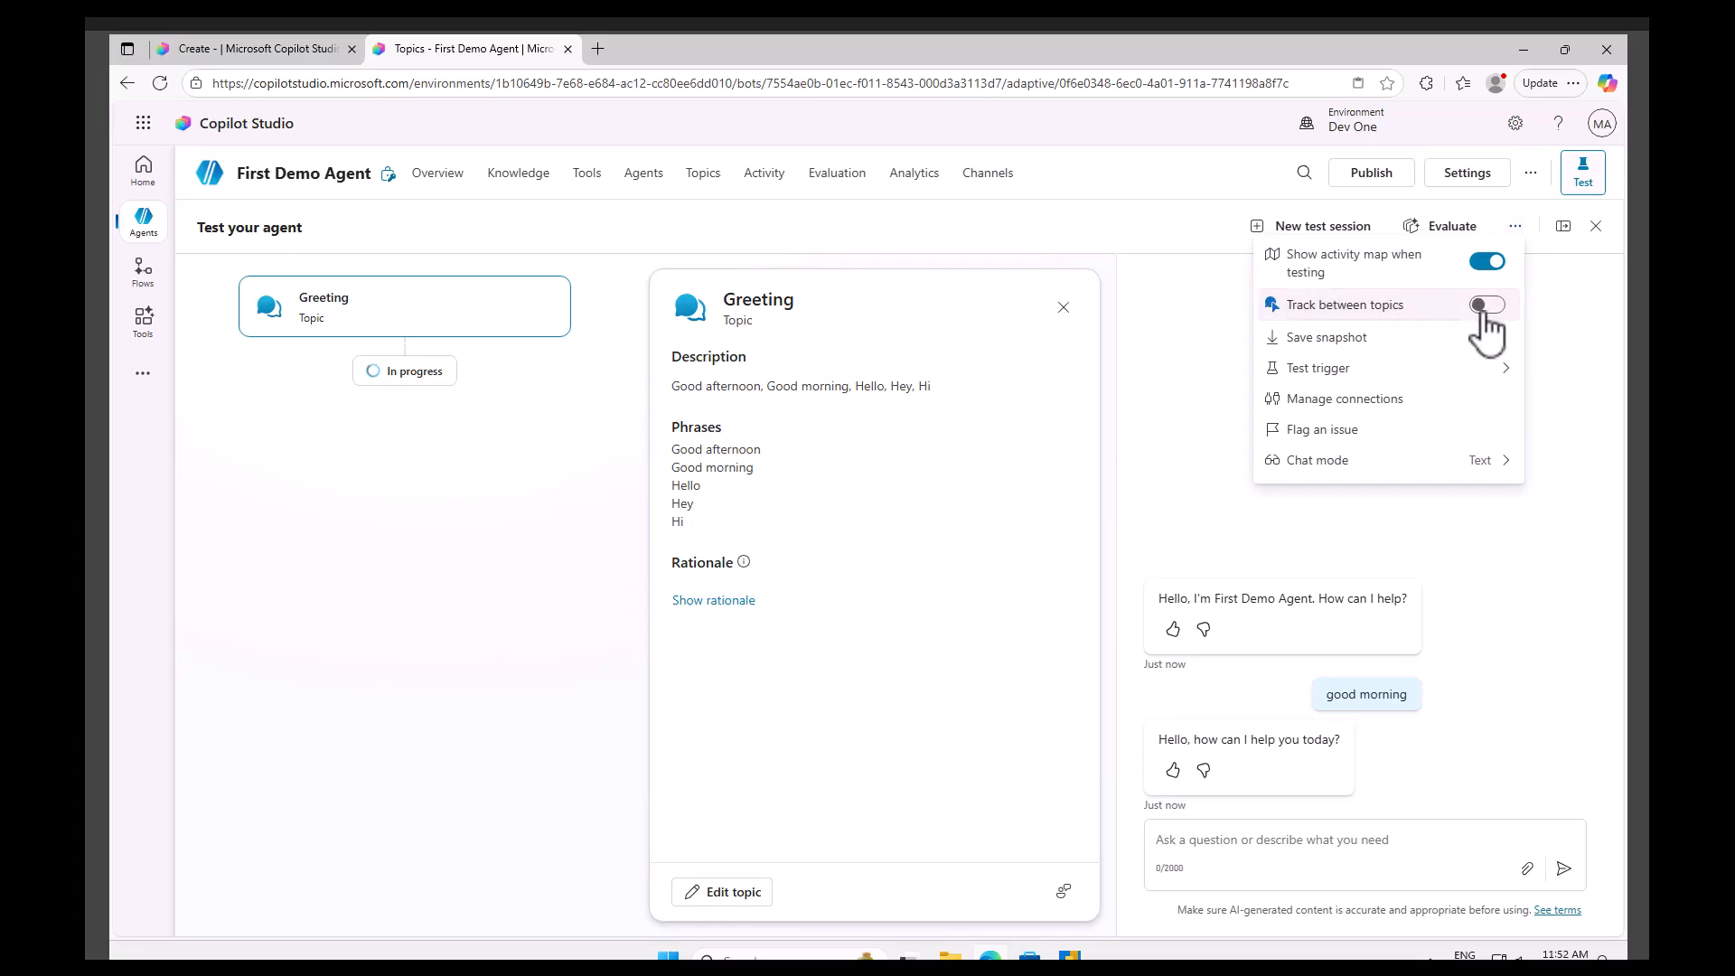
left_click(1064, 308)
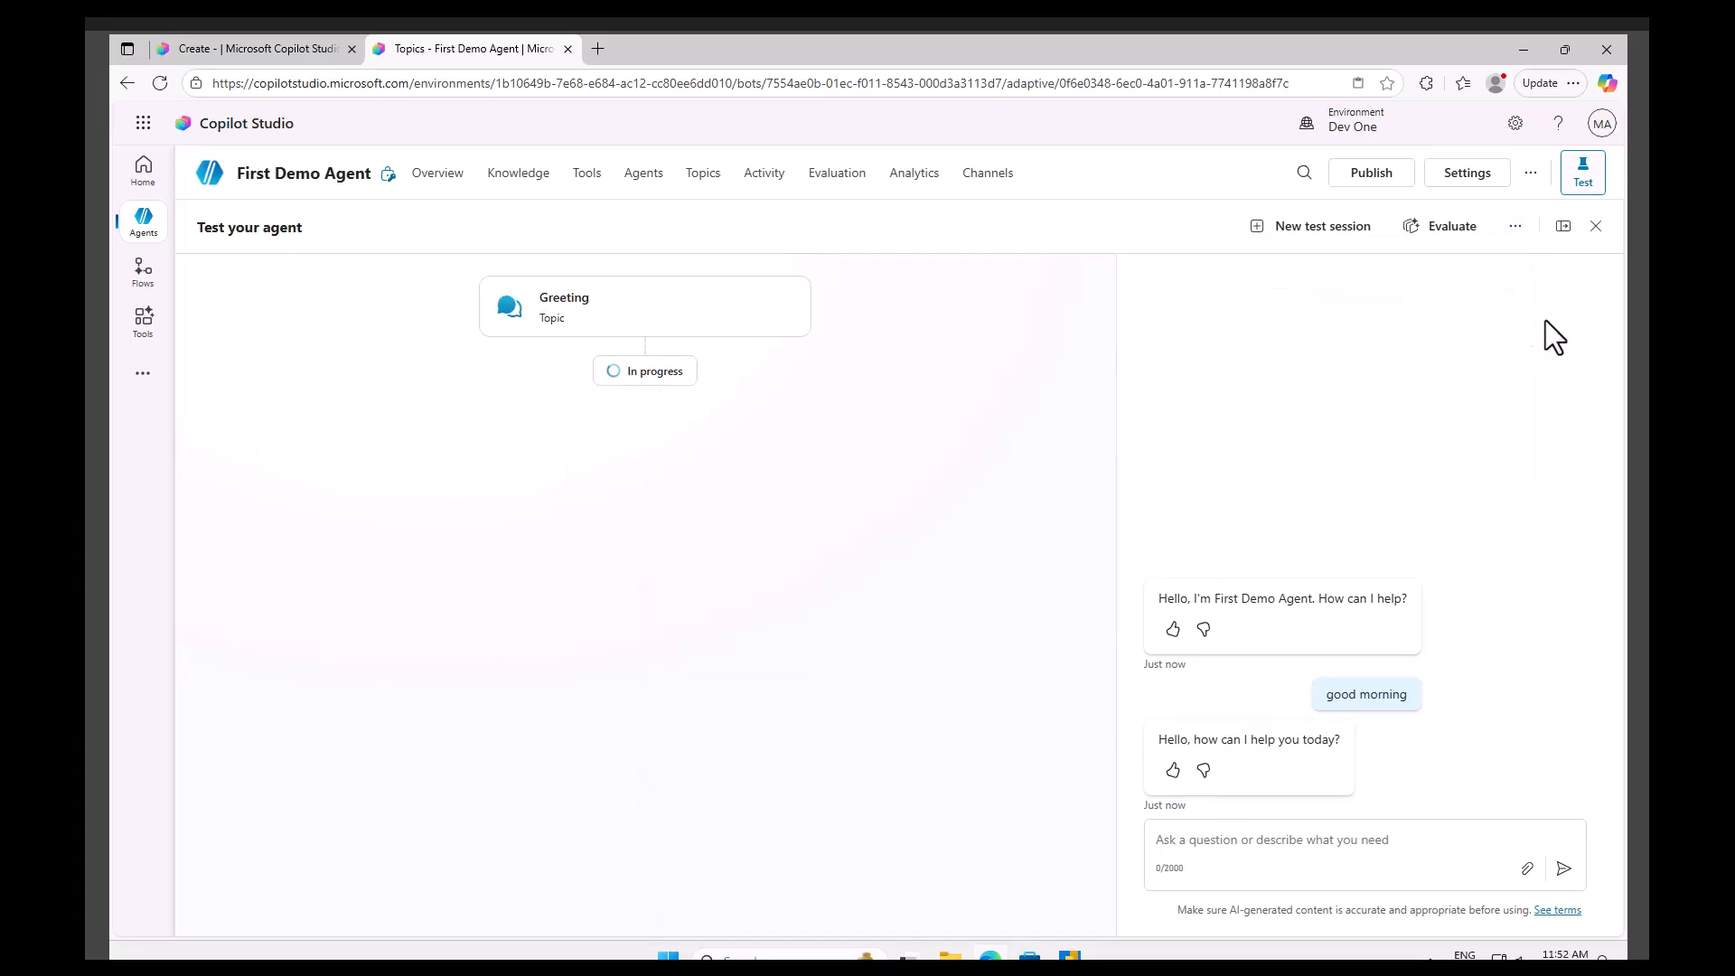
Send the message good mroning to the agent in the test chat.
left_click(1516, 228)
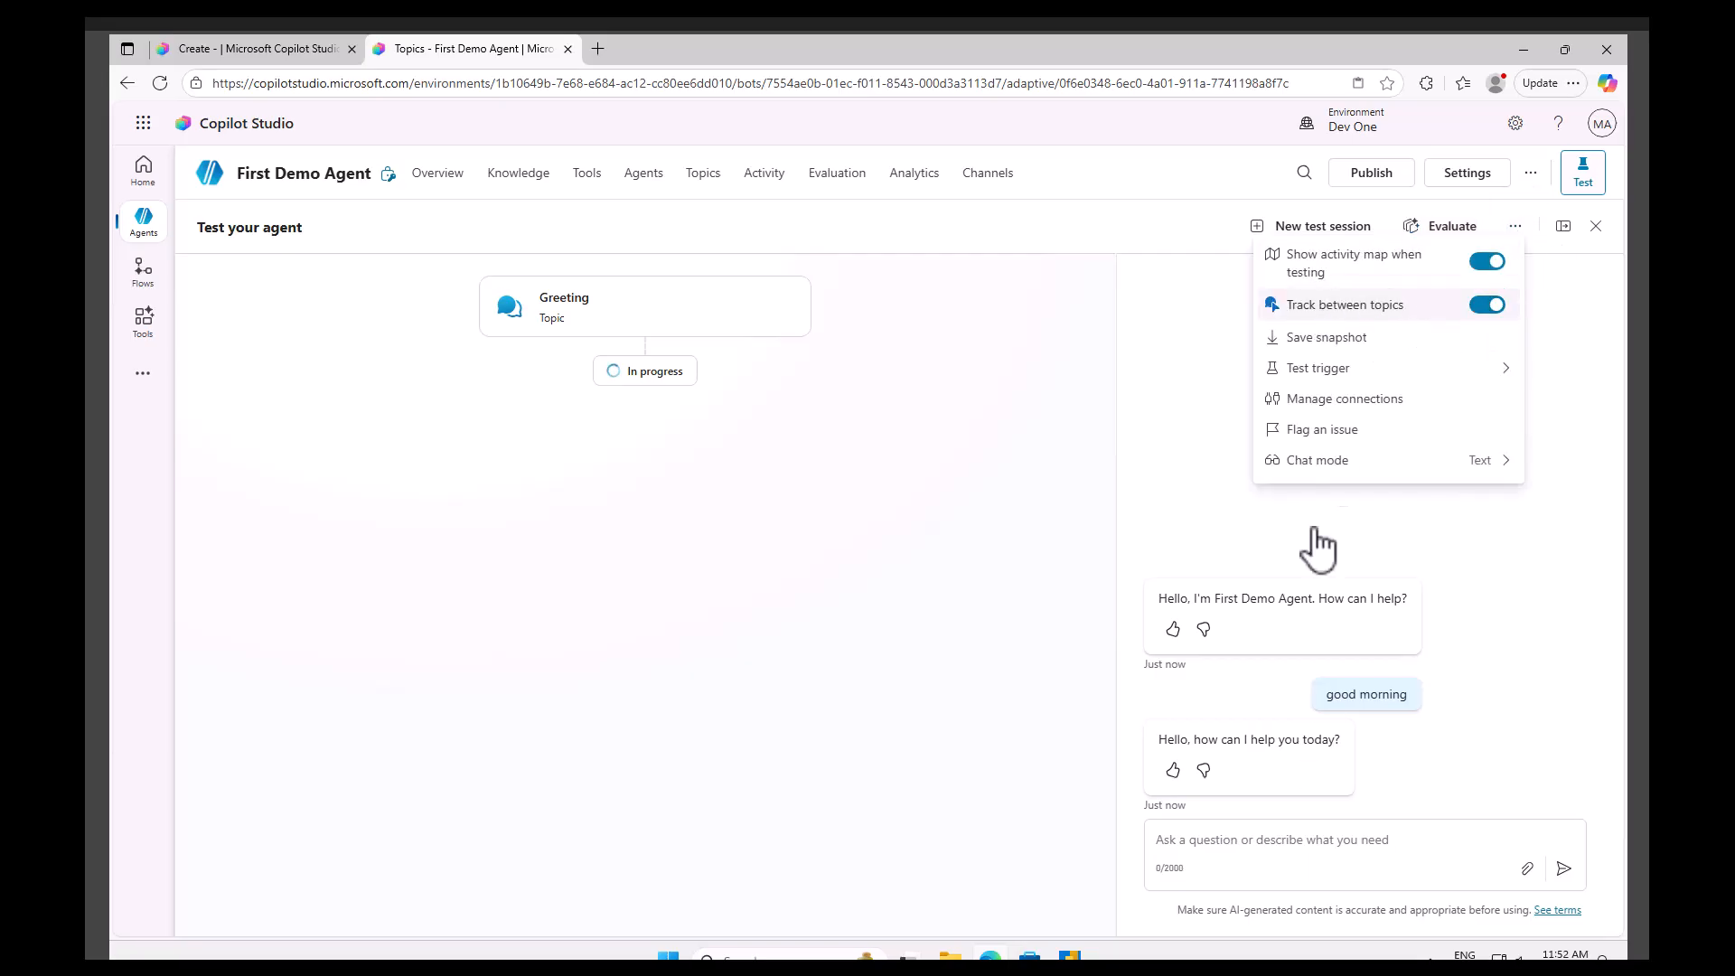
left_click(1267, 849)
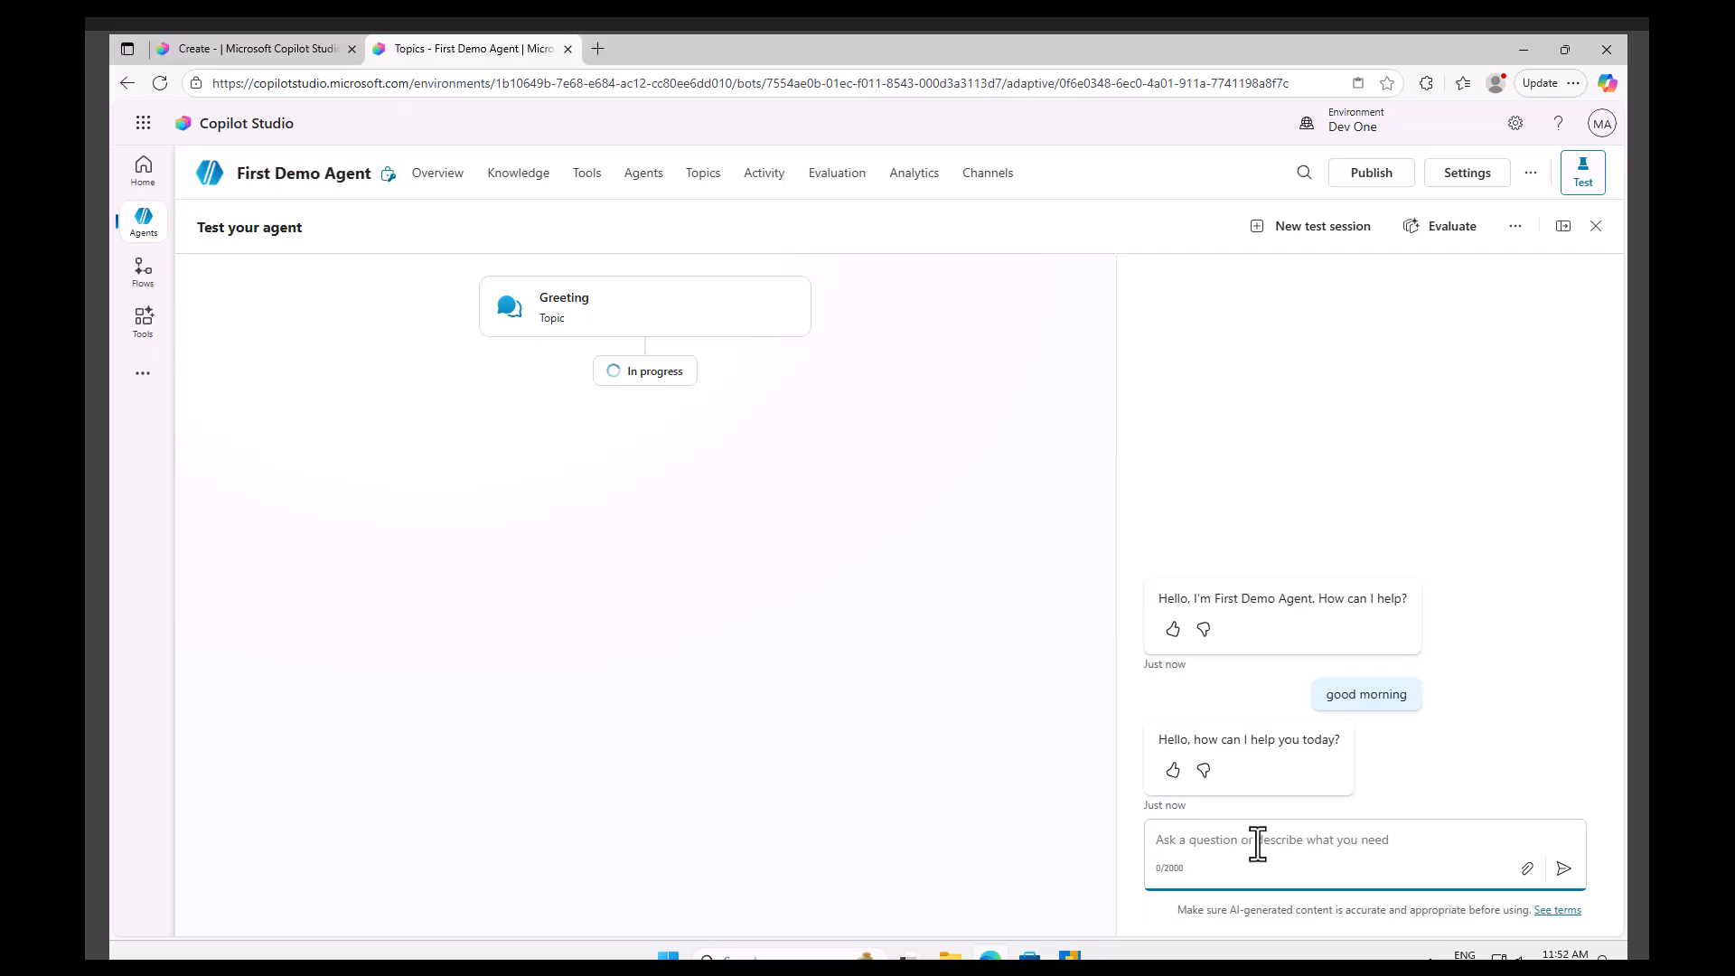
type("good mroning")
key("Return")
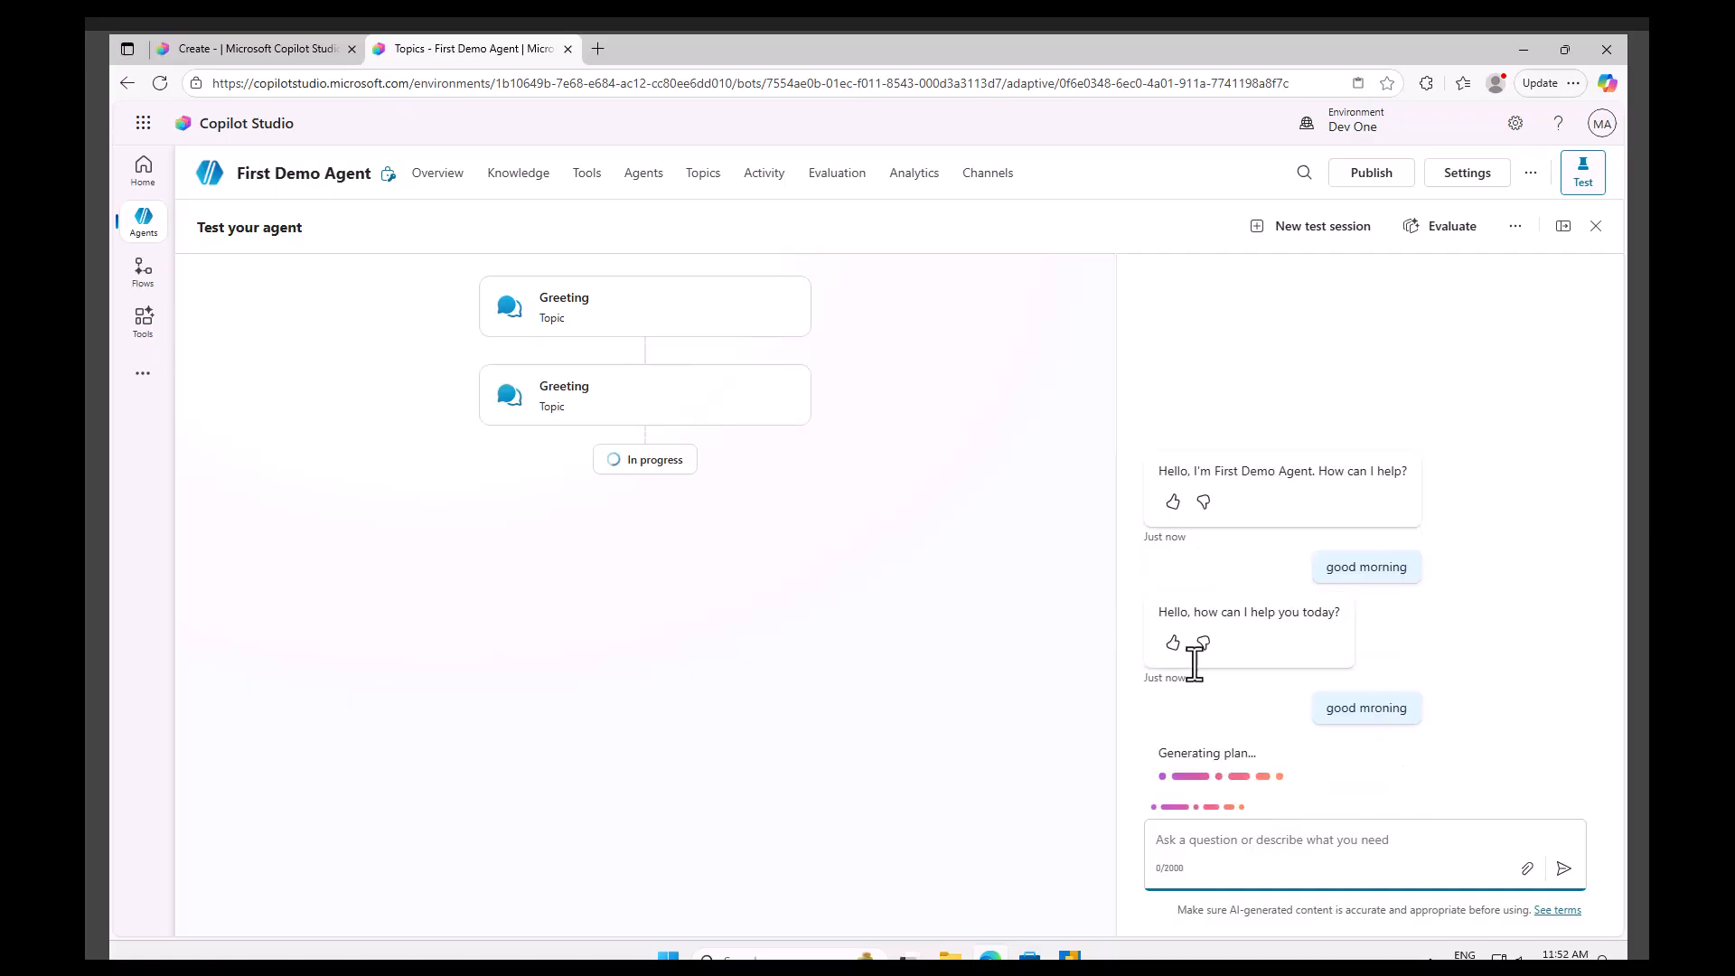
Open the Greeting topic from the activity map, append edit edit to its message, and save the topic.
left_click(610, 412)
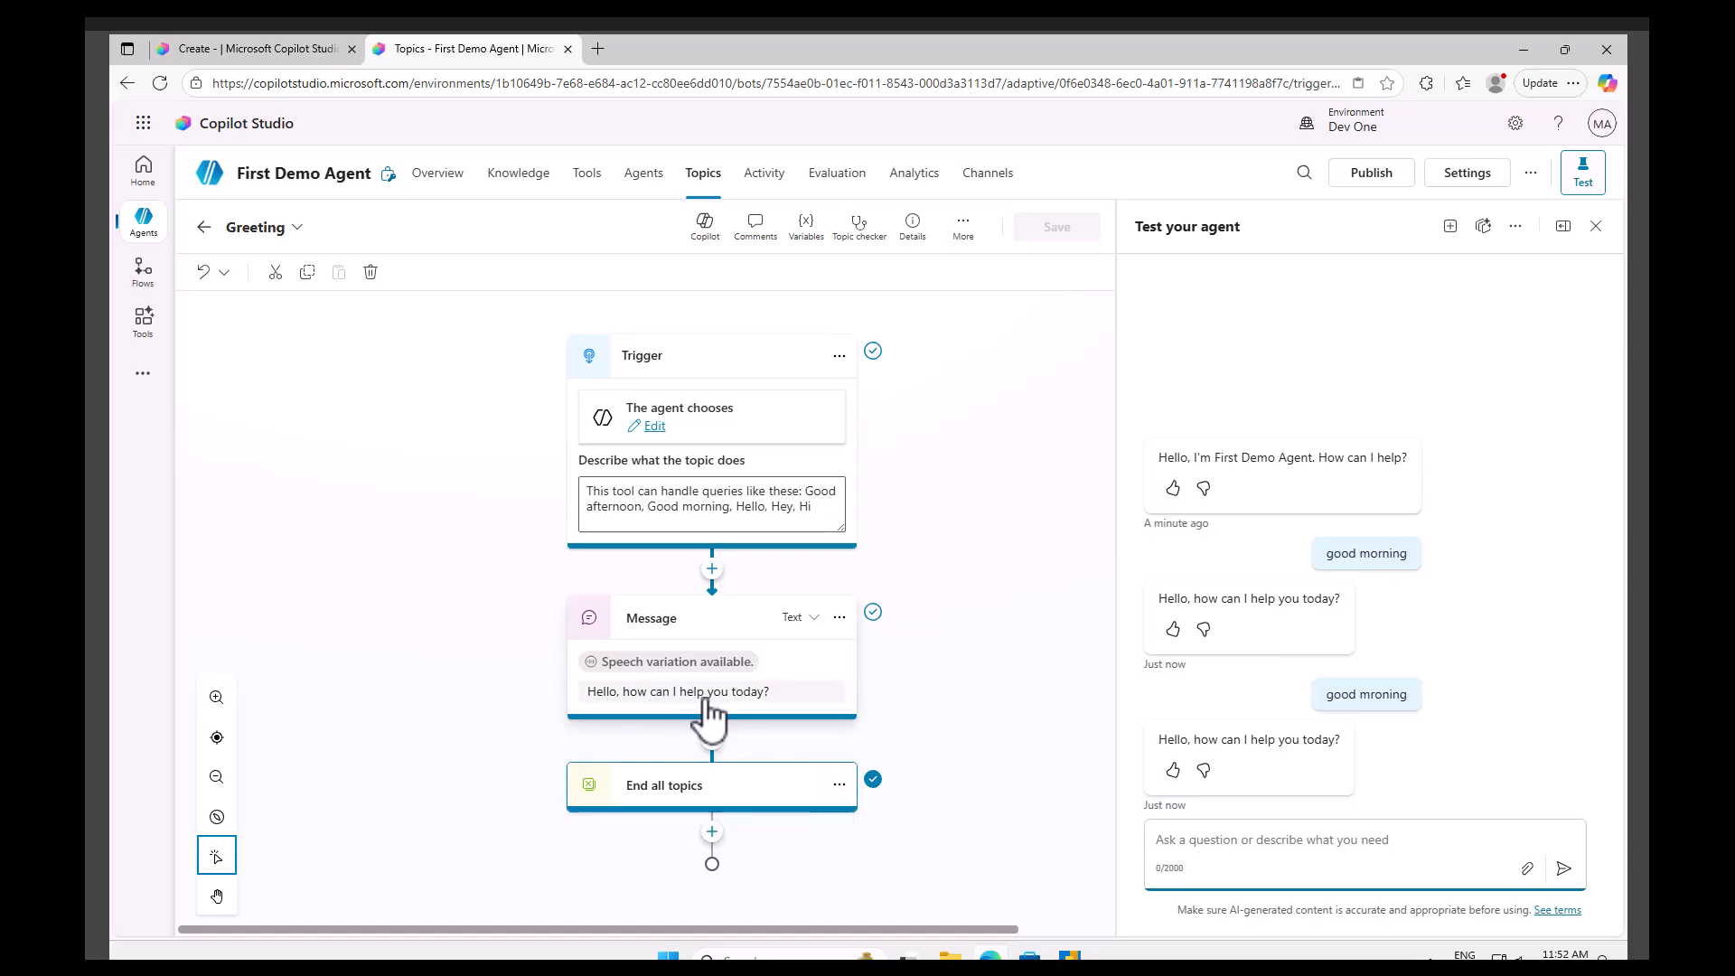
left_click(803, 621)
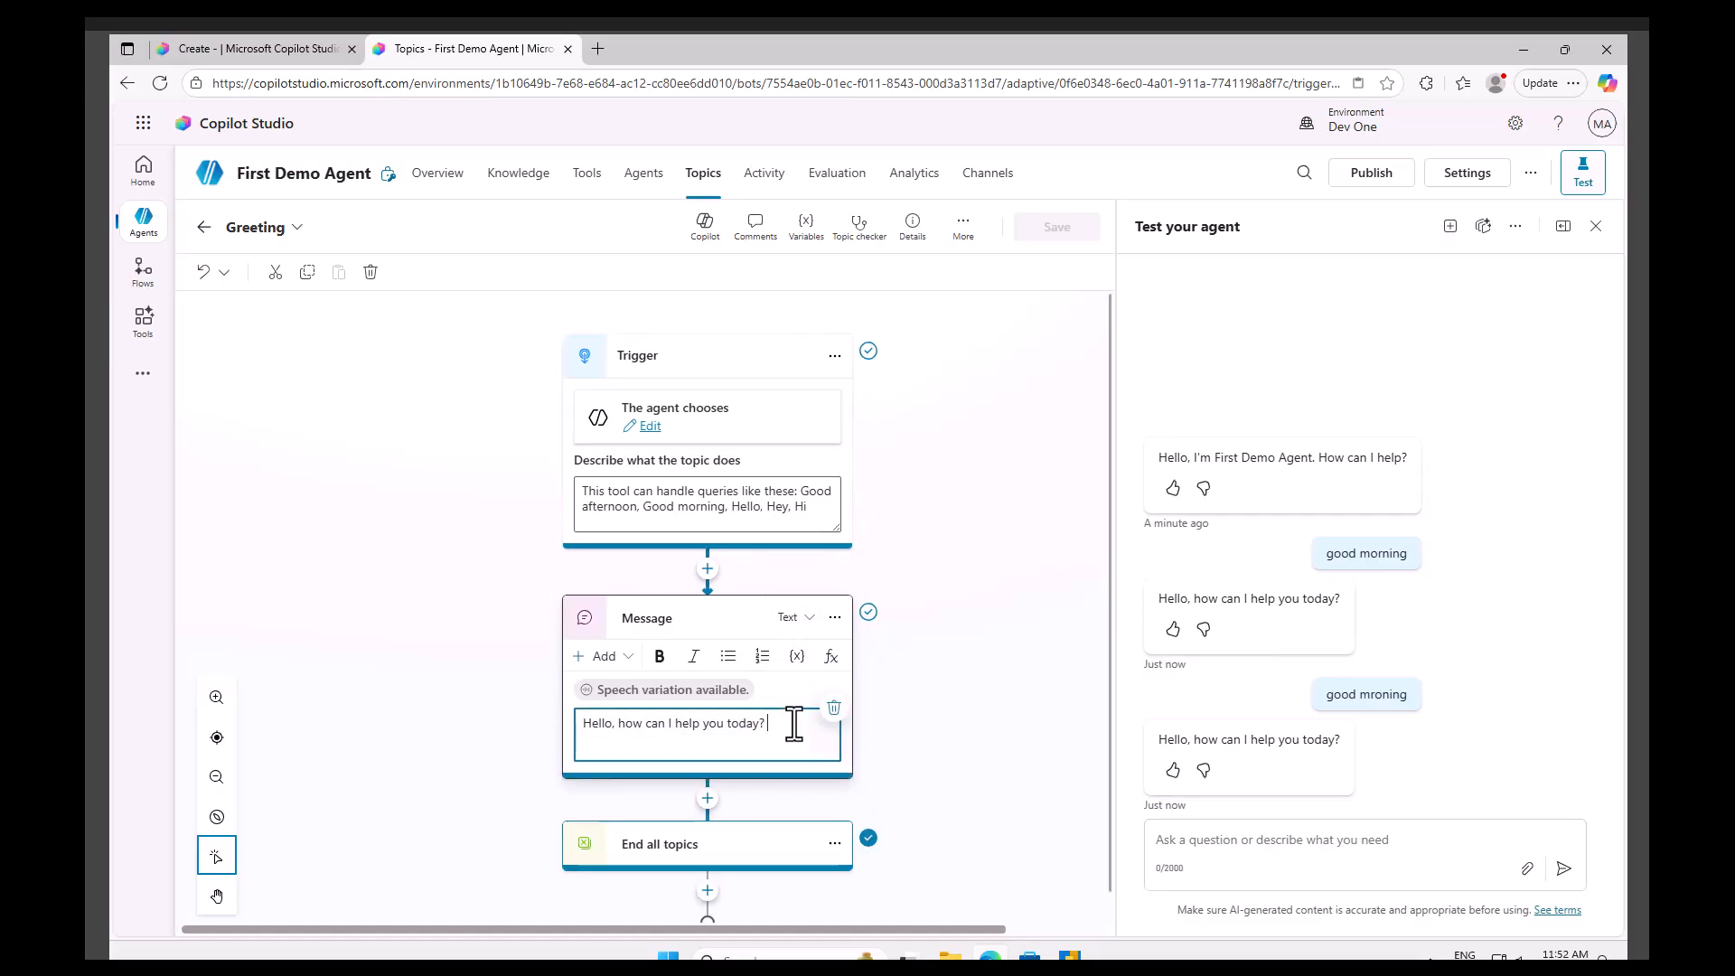
type("edit edit")
left_click(1065, 231)
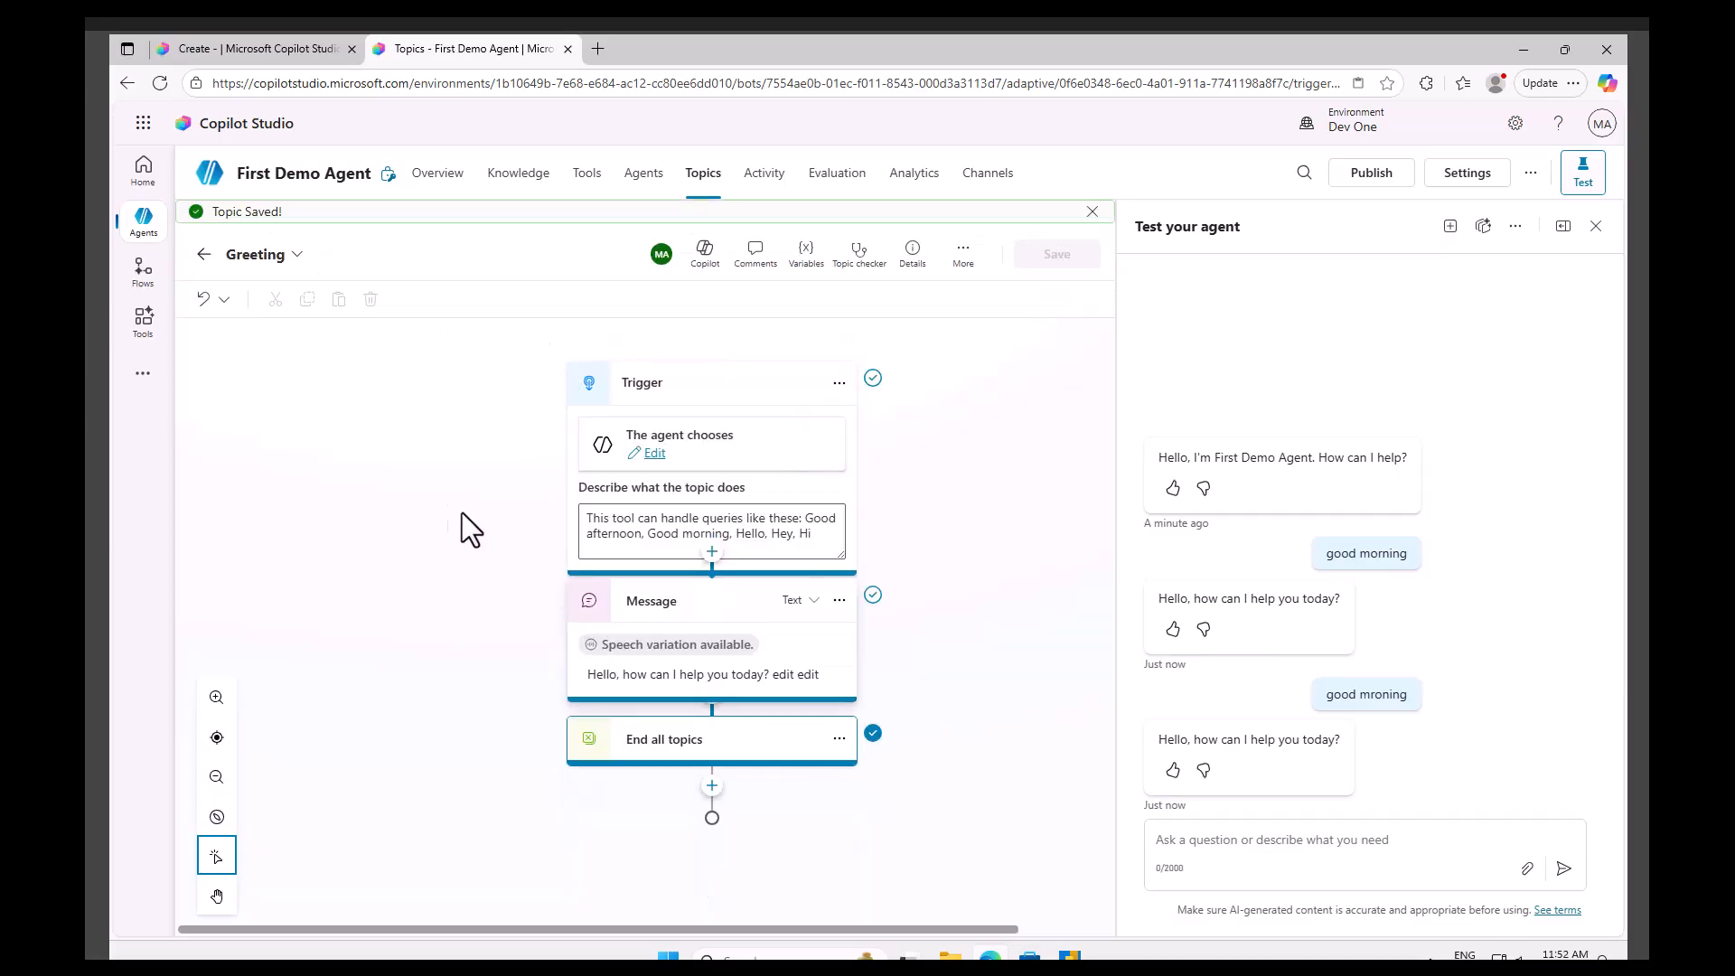
Send the message Hey in the test chat.
left_click(1259, 839)
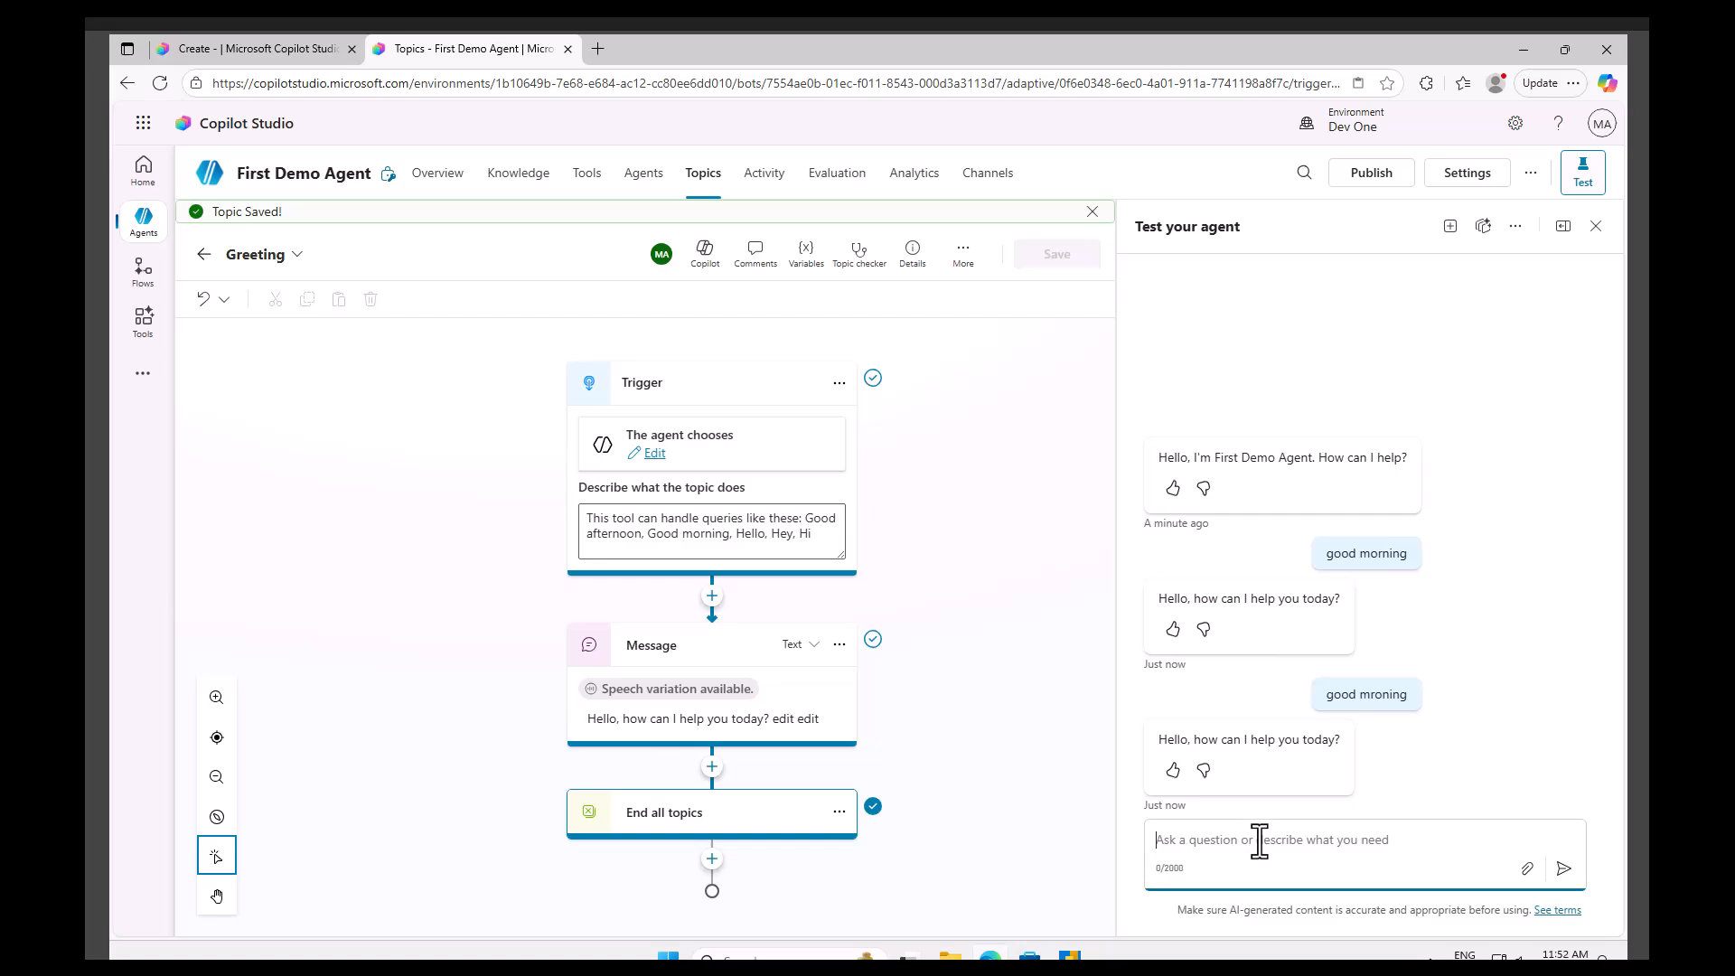
left_click_drag(820, 534, 573, 515)
left_click(1048, 728)
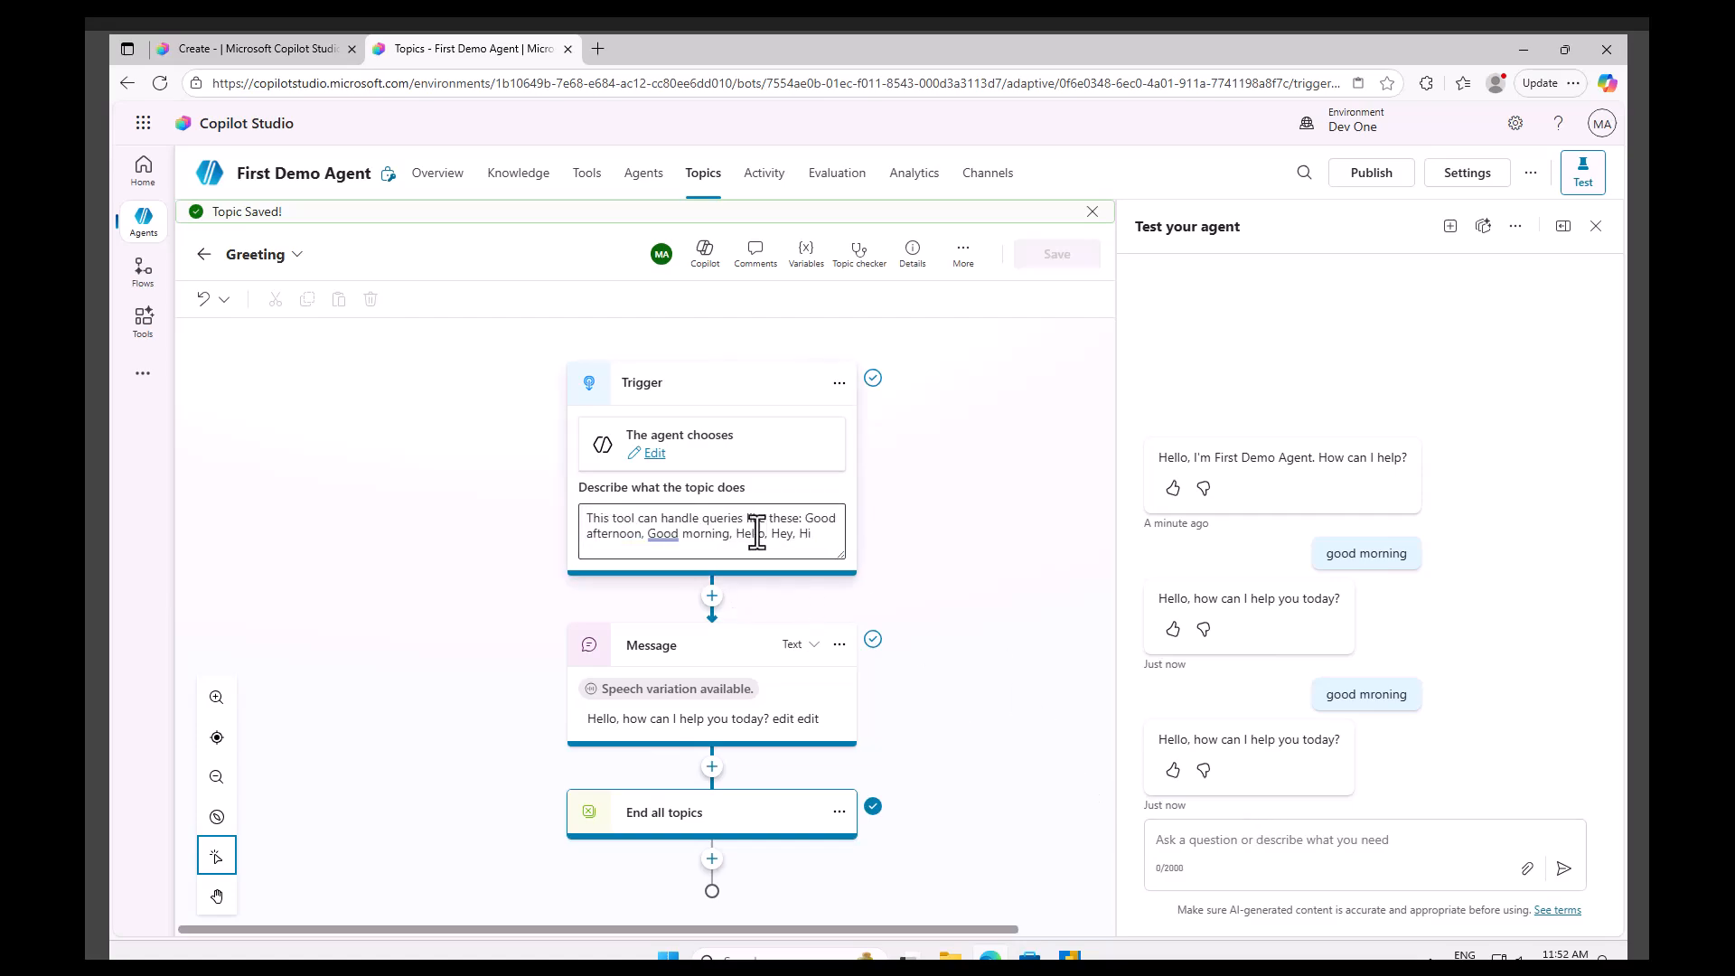
left_click(1230, 845)
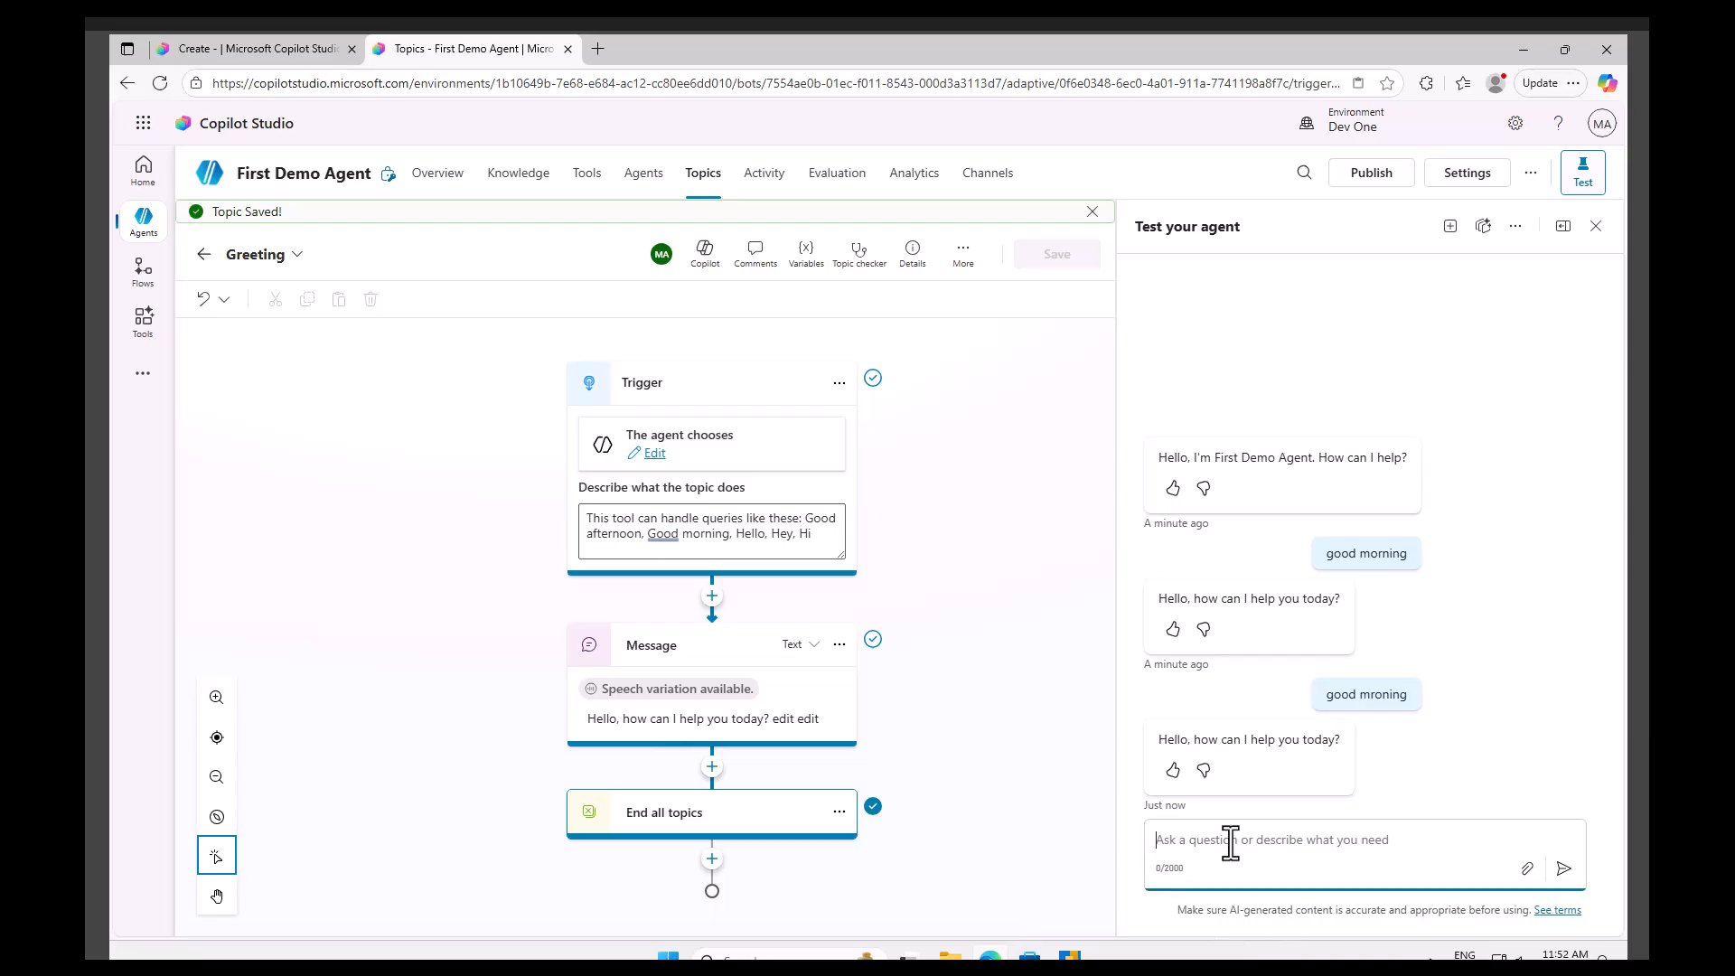
type("Hey")
key("Return")
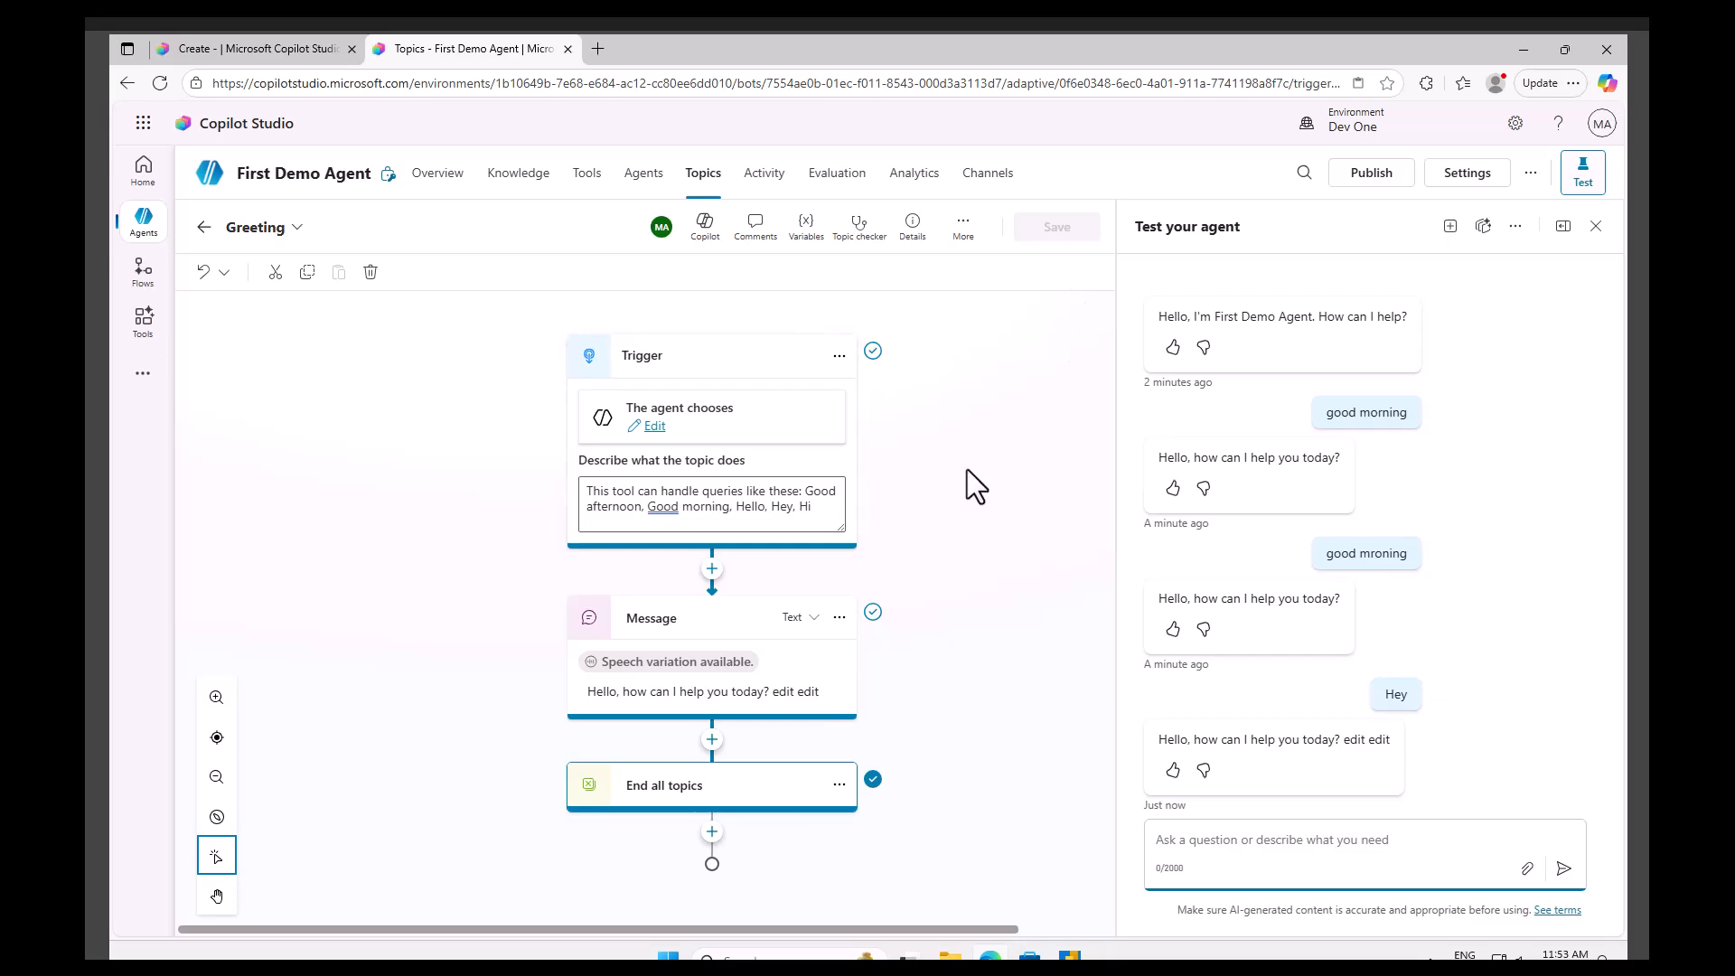
Turn off the Greeting topic in the topics list.
left_click(764, 176)
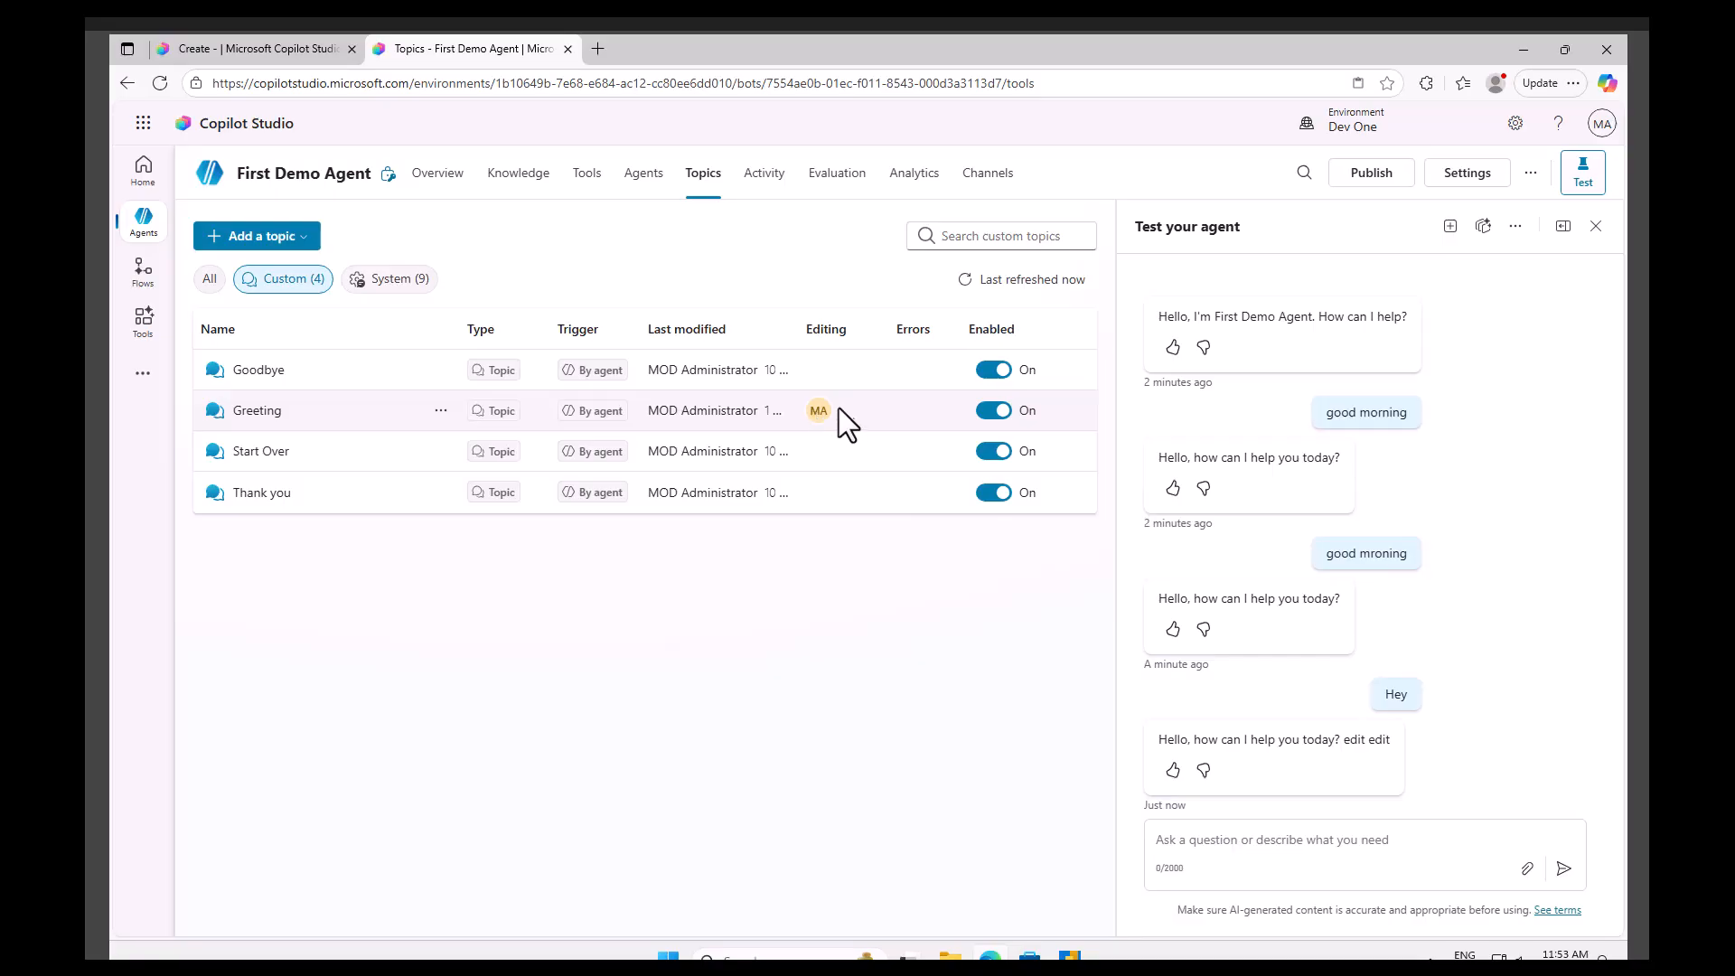
left_click(999, 412)
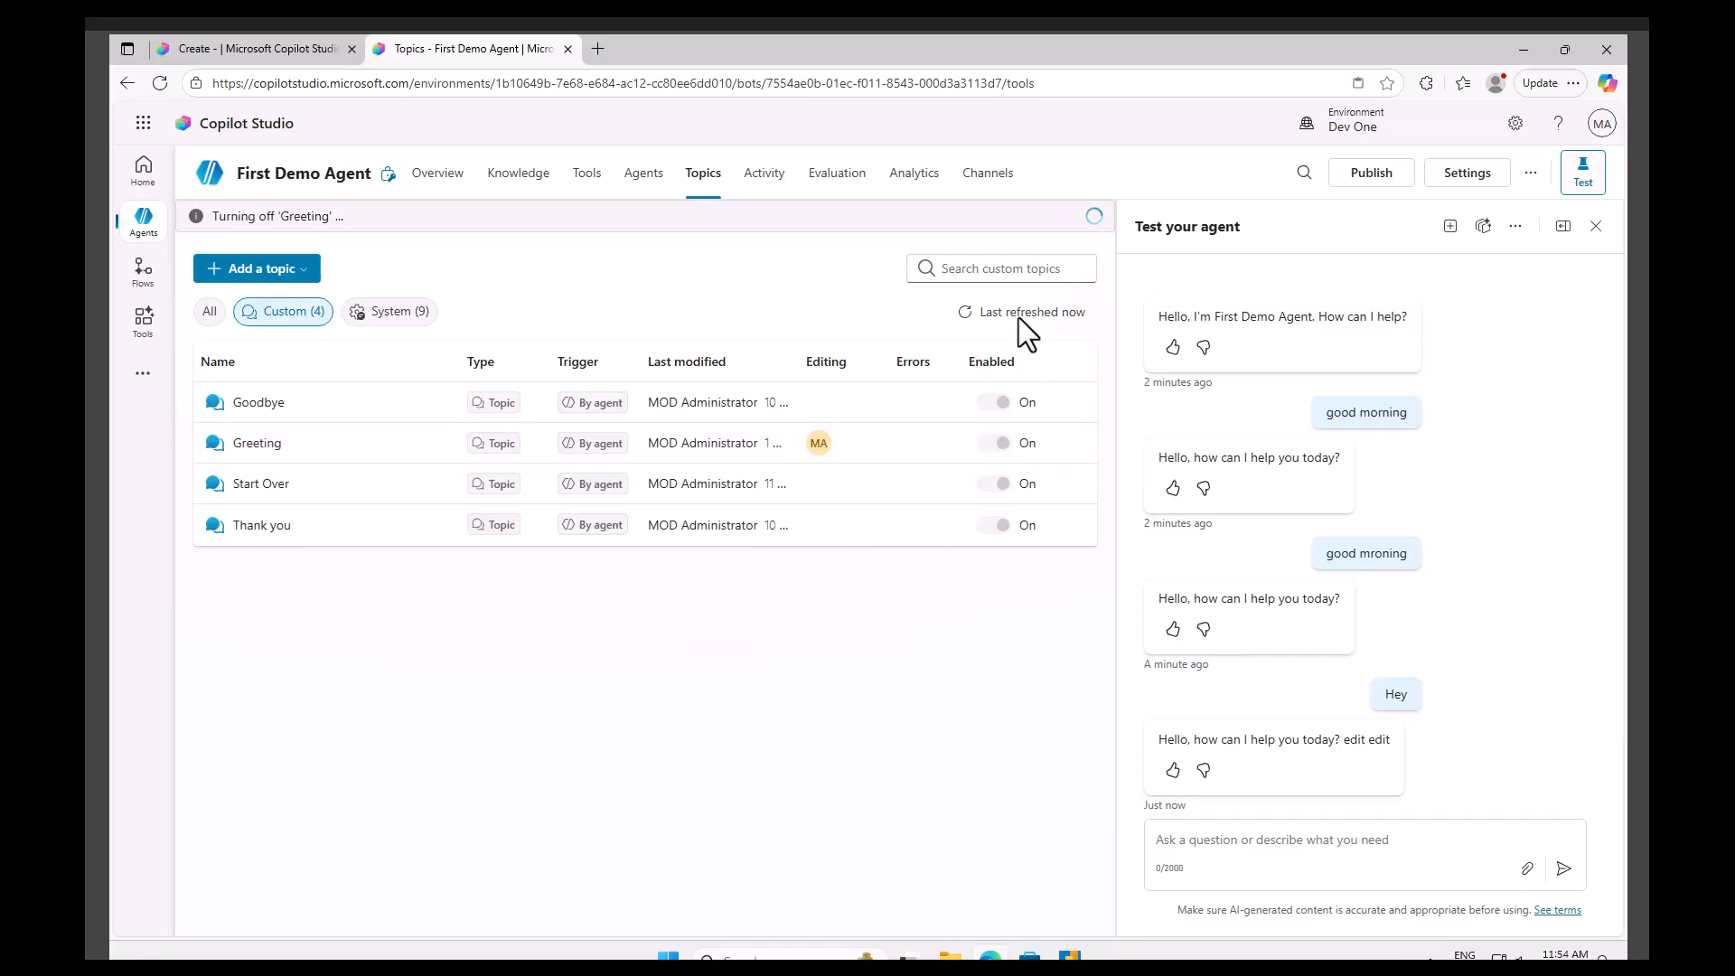
Send the message Good morning in the test chat.
left_click(1250, 845)
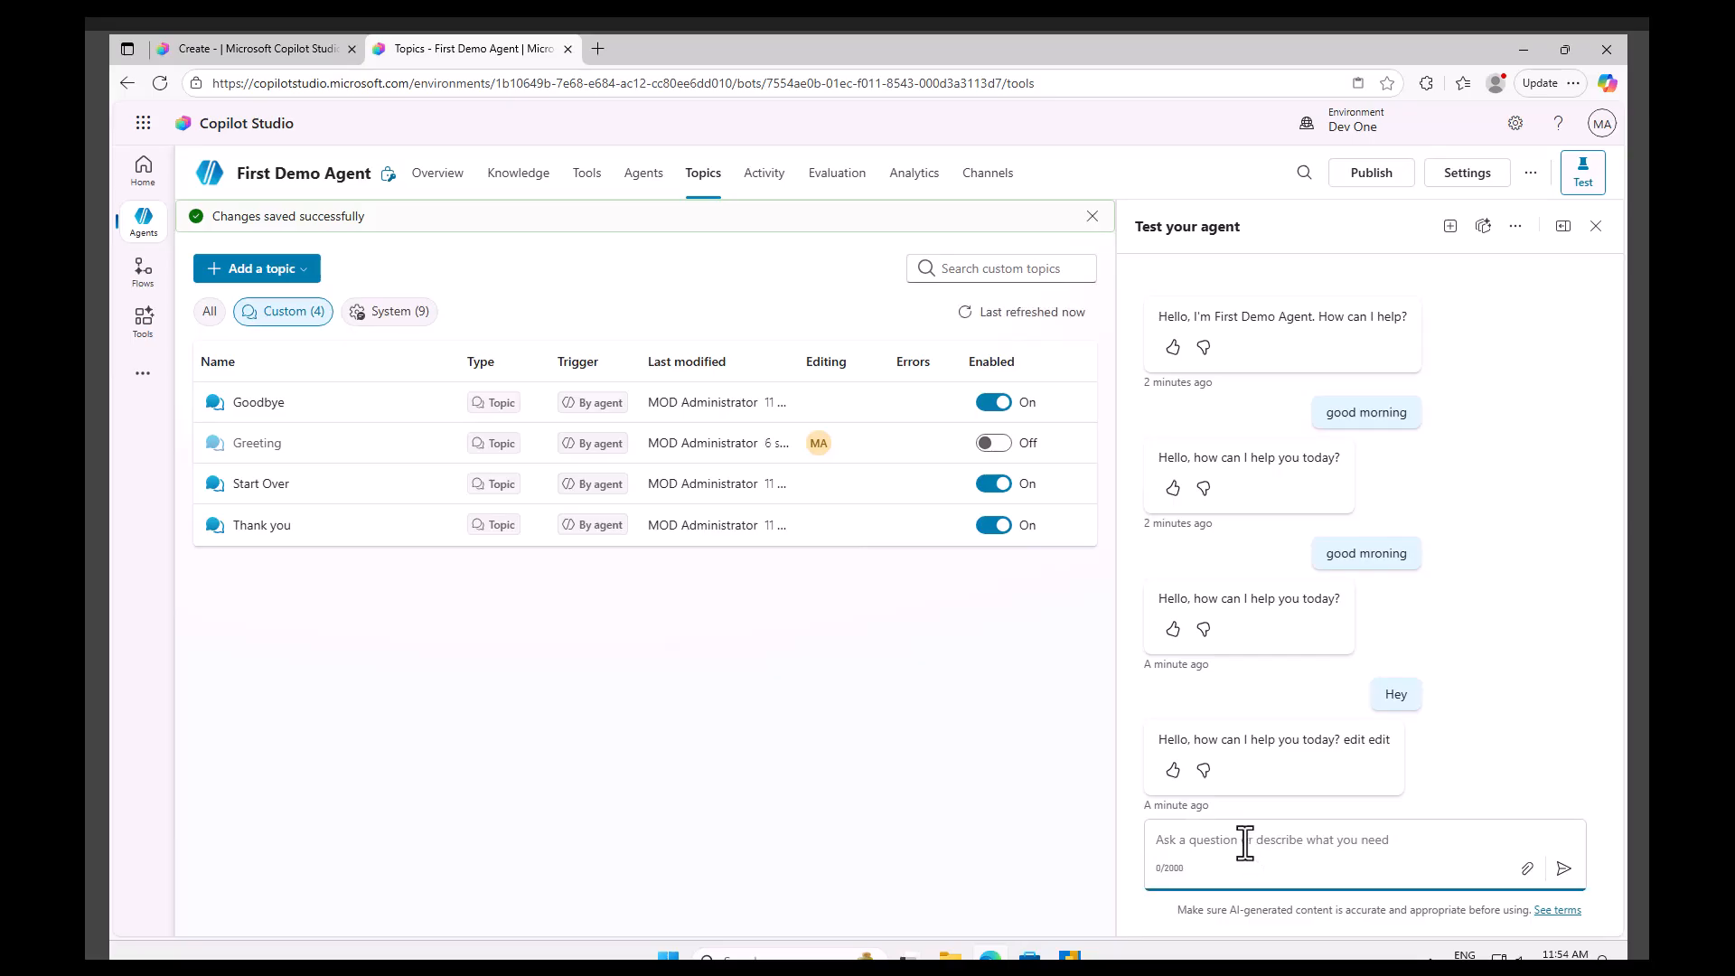
type("Good mron")
key("BackSpace")
key("BackSpace")
type("orning")
key("Return")
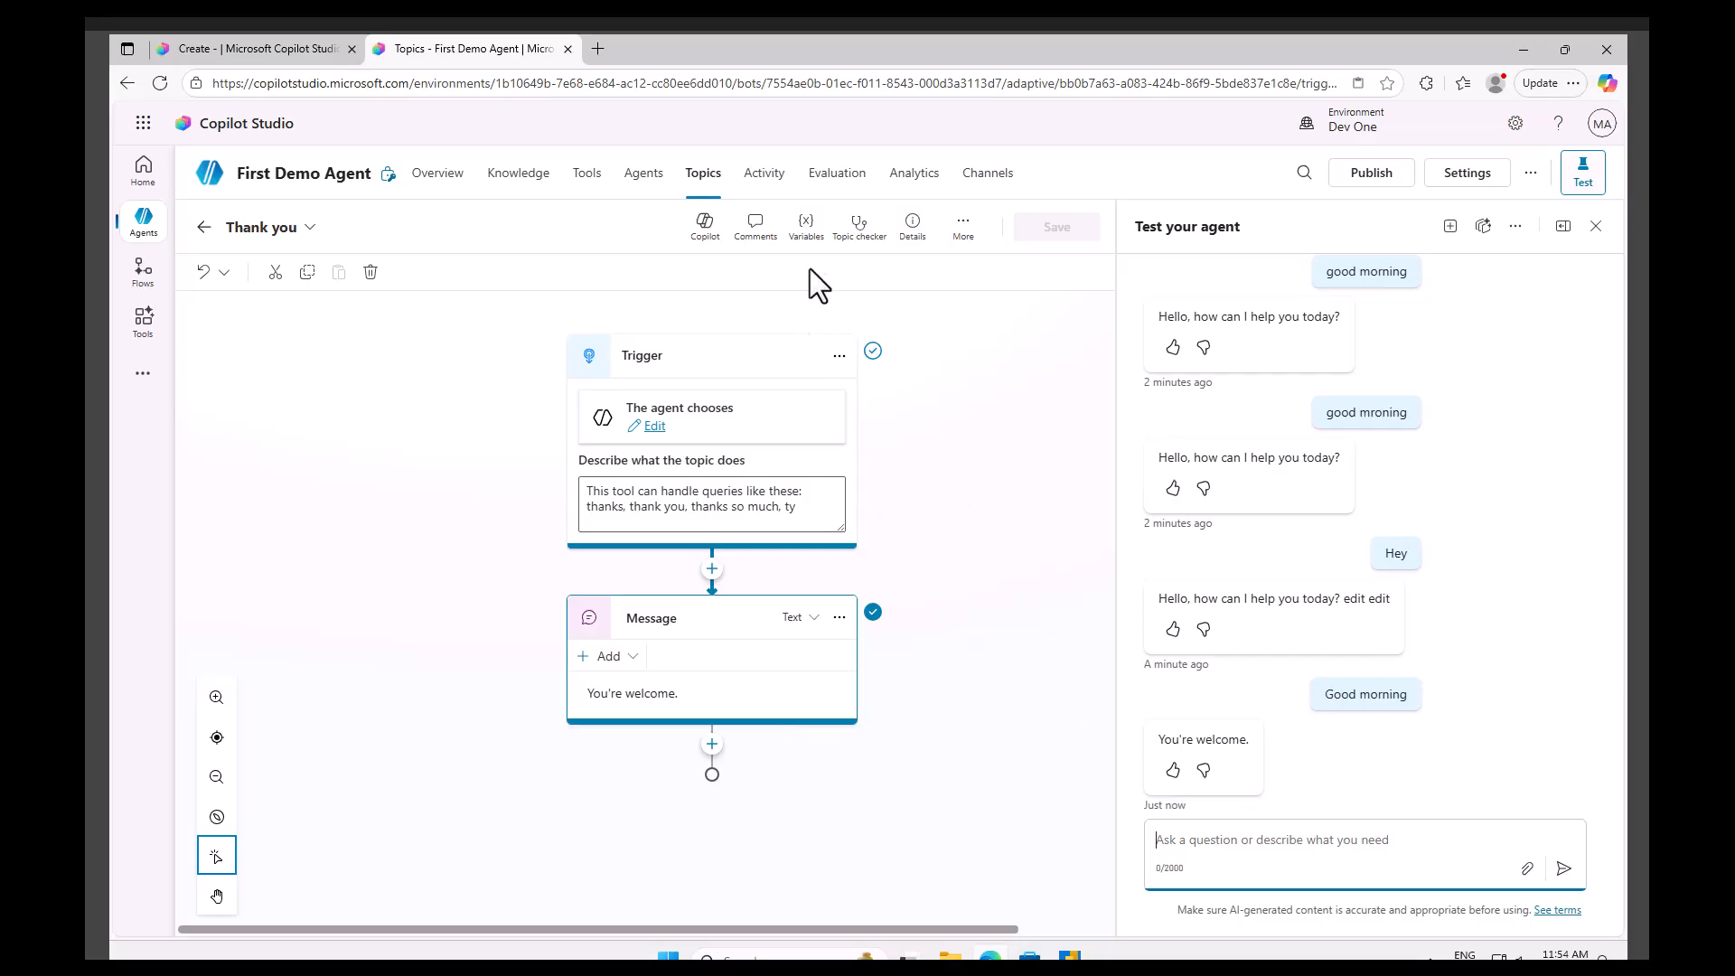
Open the Goodbye topic and examine its question and condition branches, then return to the topics list.
left_click(706, 185)
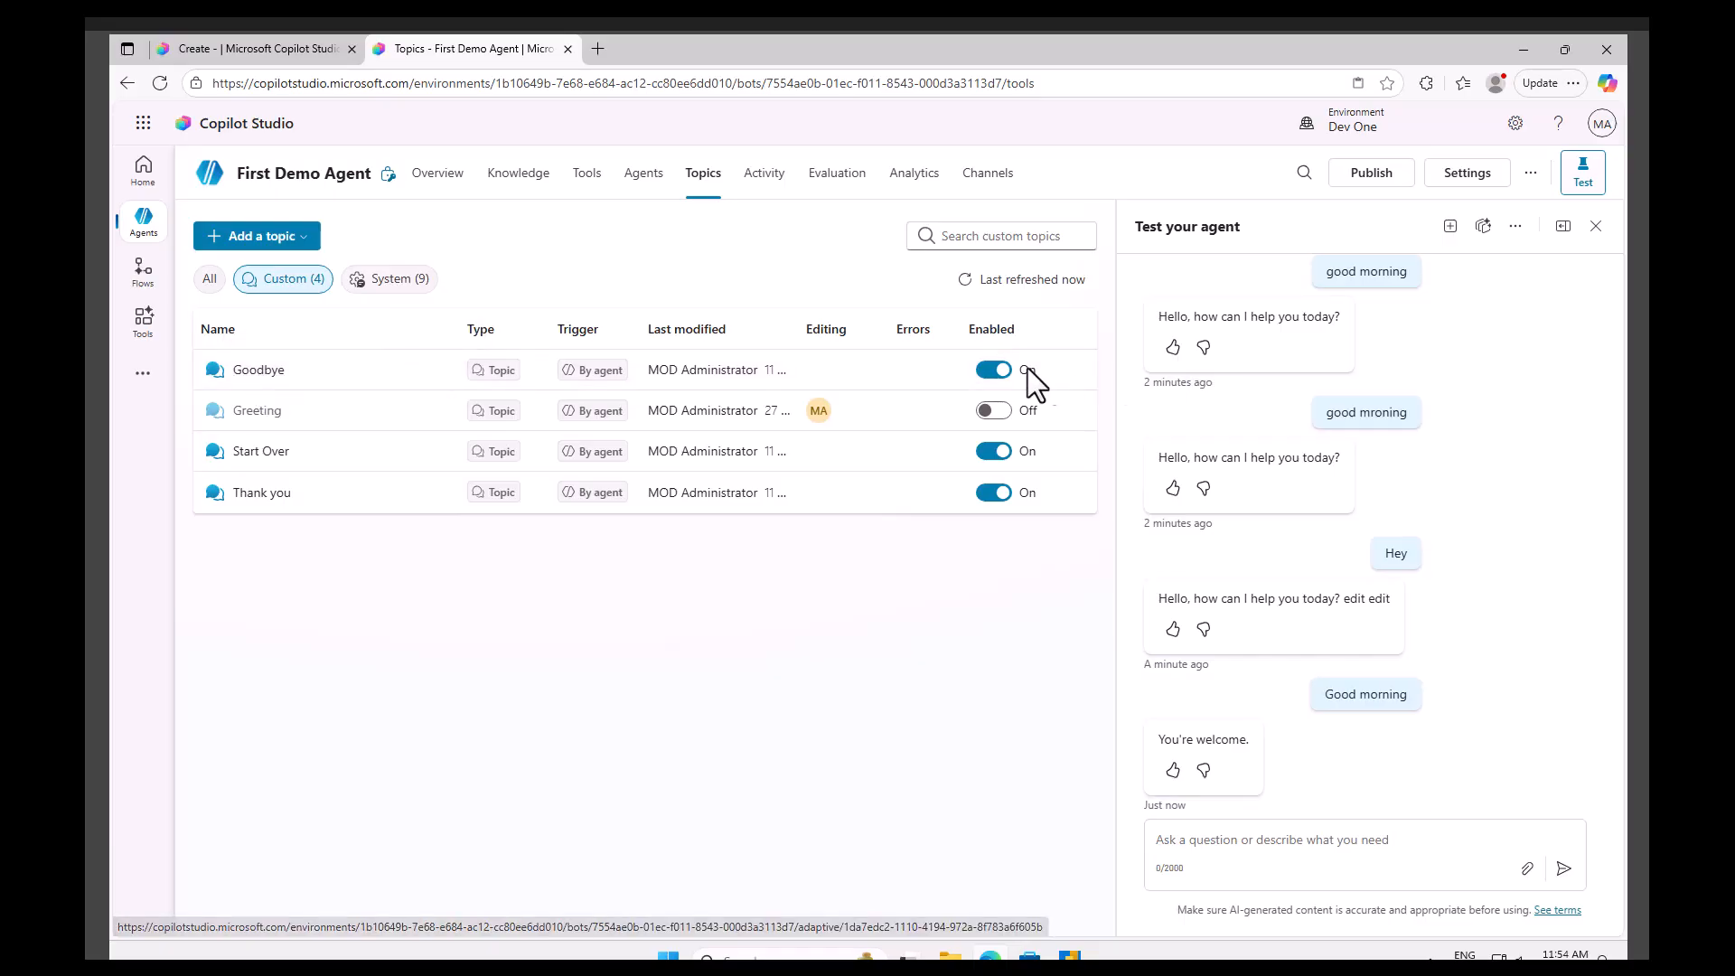
left_click(263, 371)
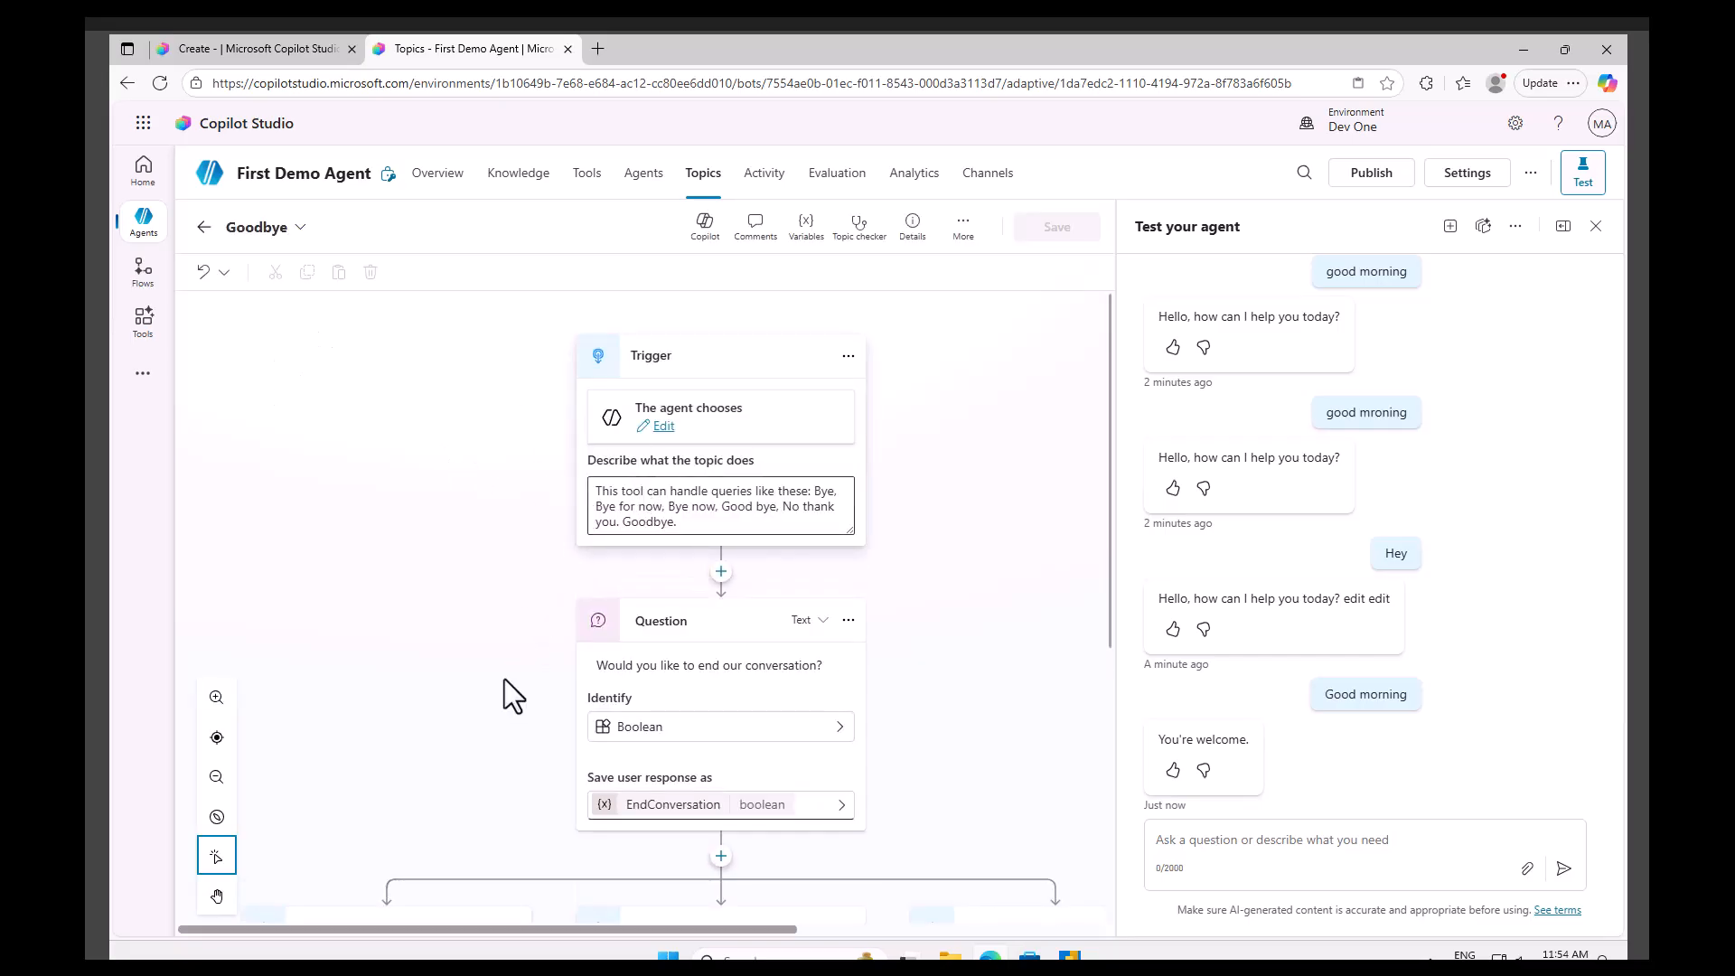
scroll(504, 686, "down", 4)
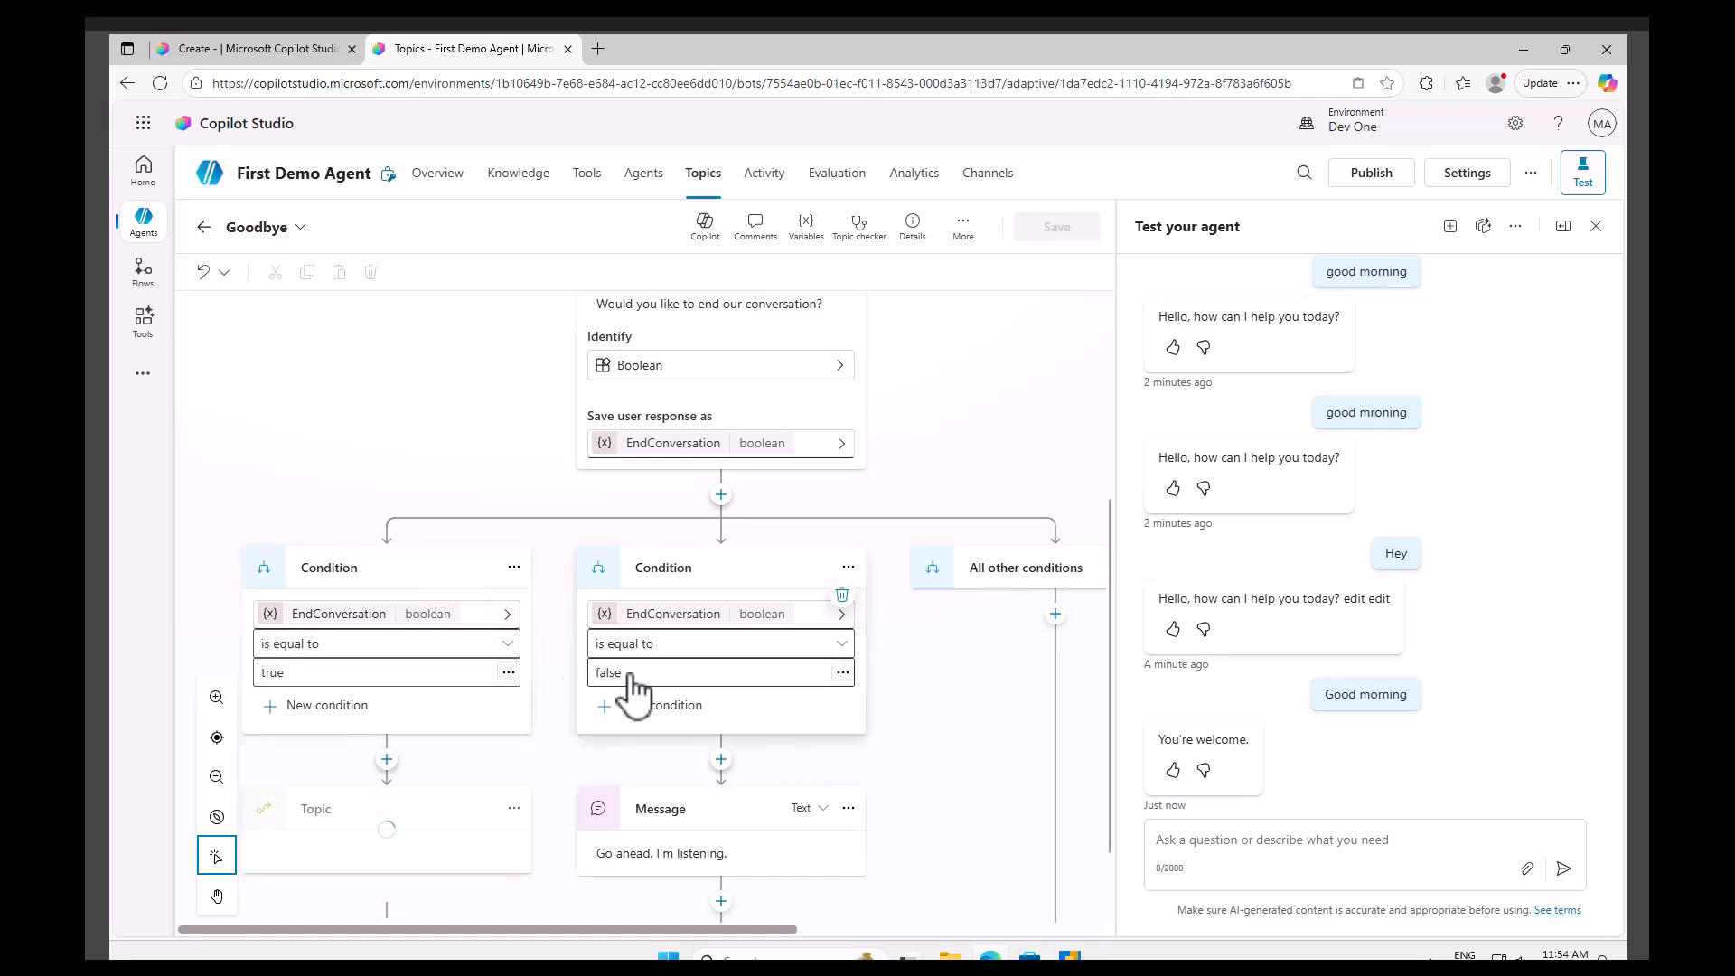
scroll(570, 714, "down", 1)
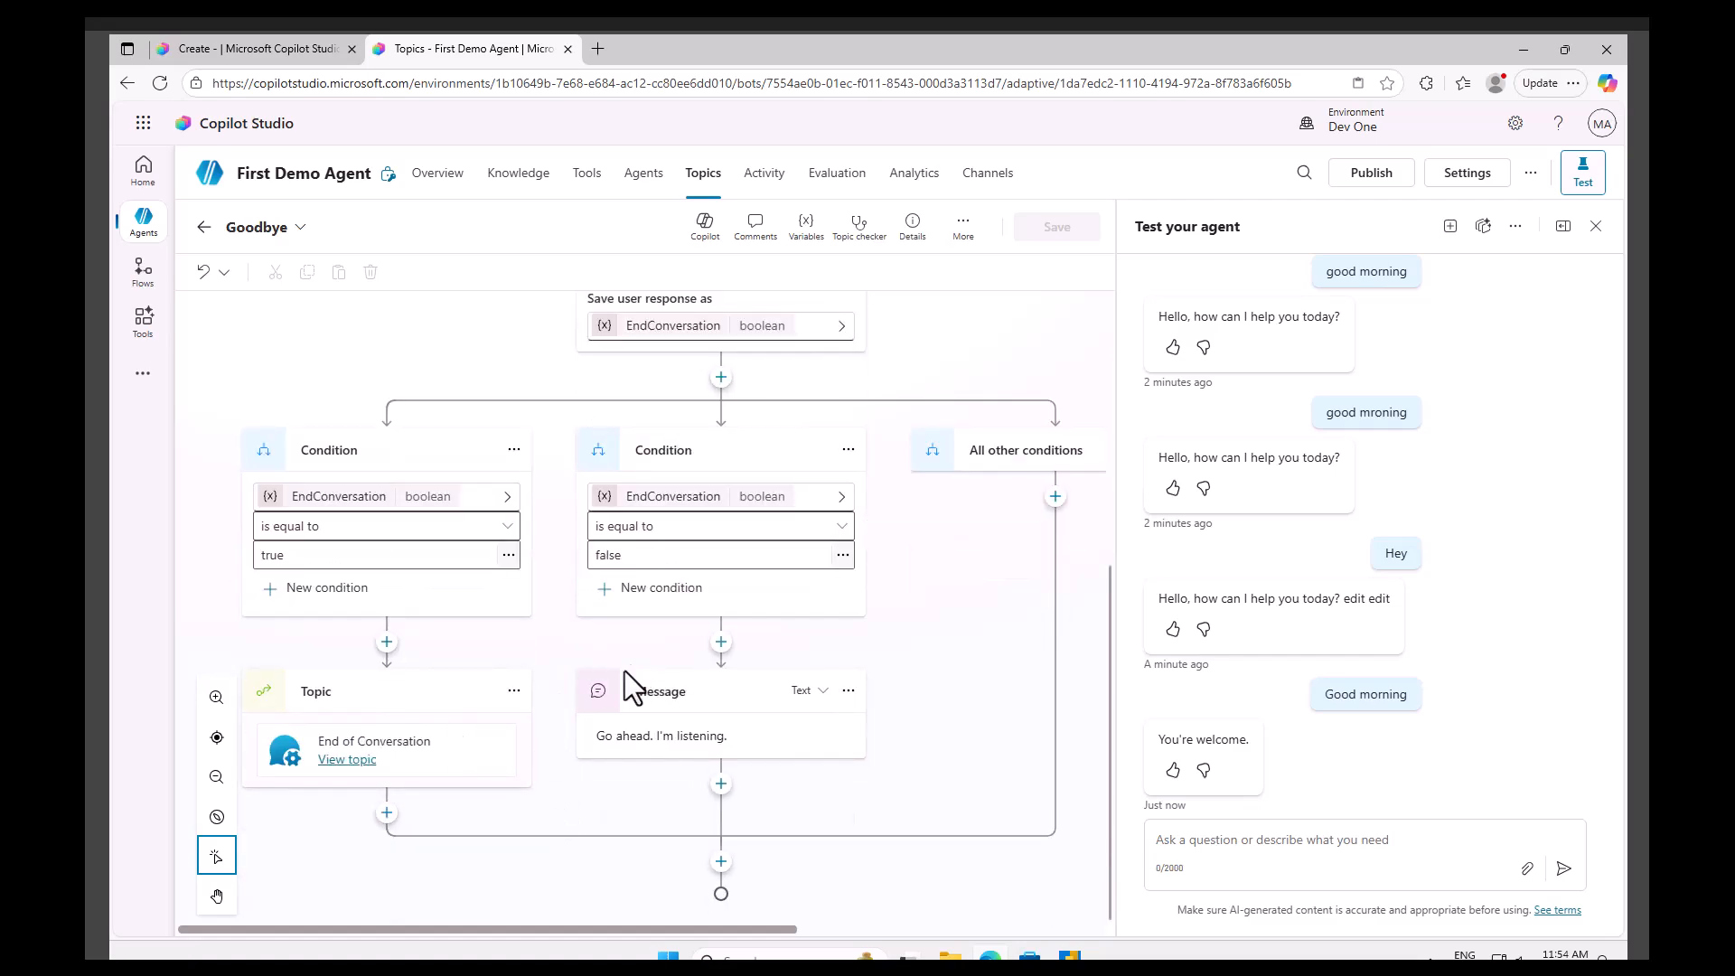
scroll(537, 572, "up", 2)
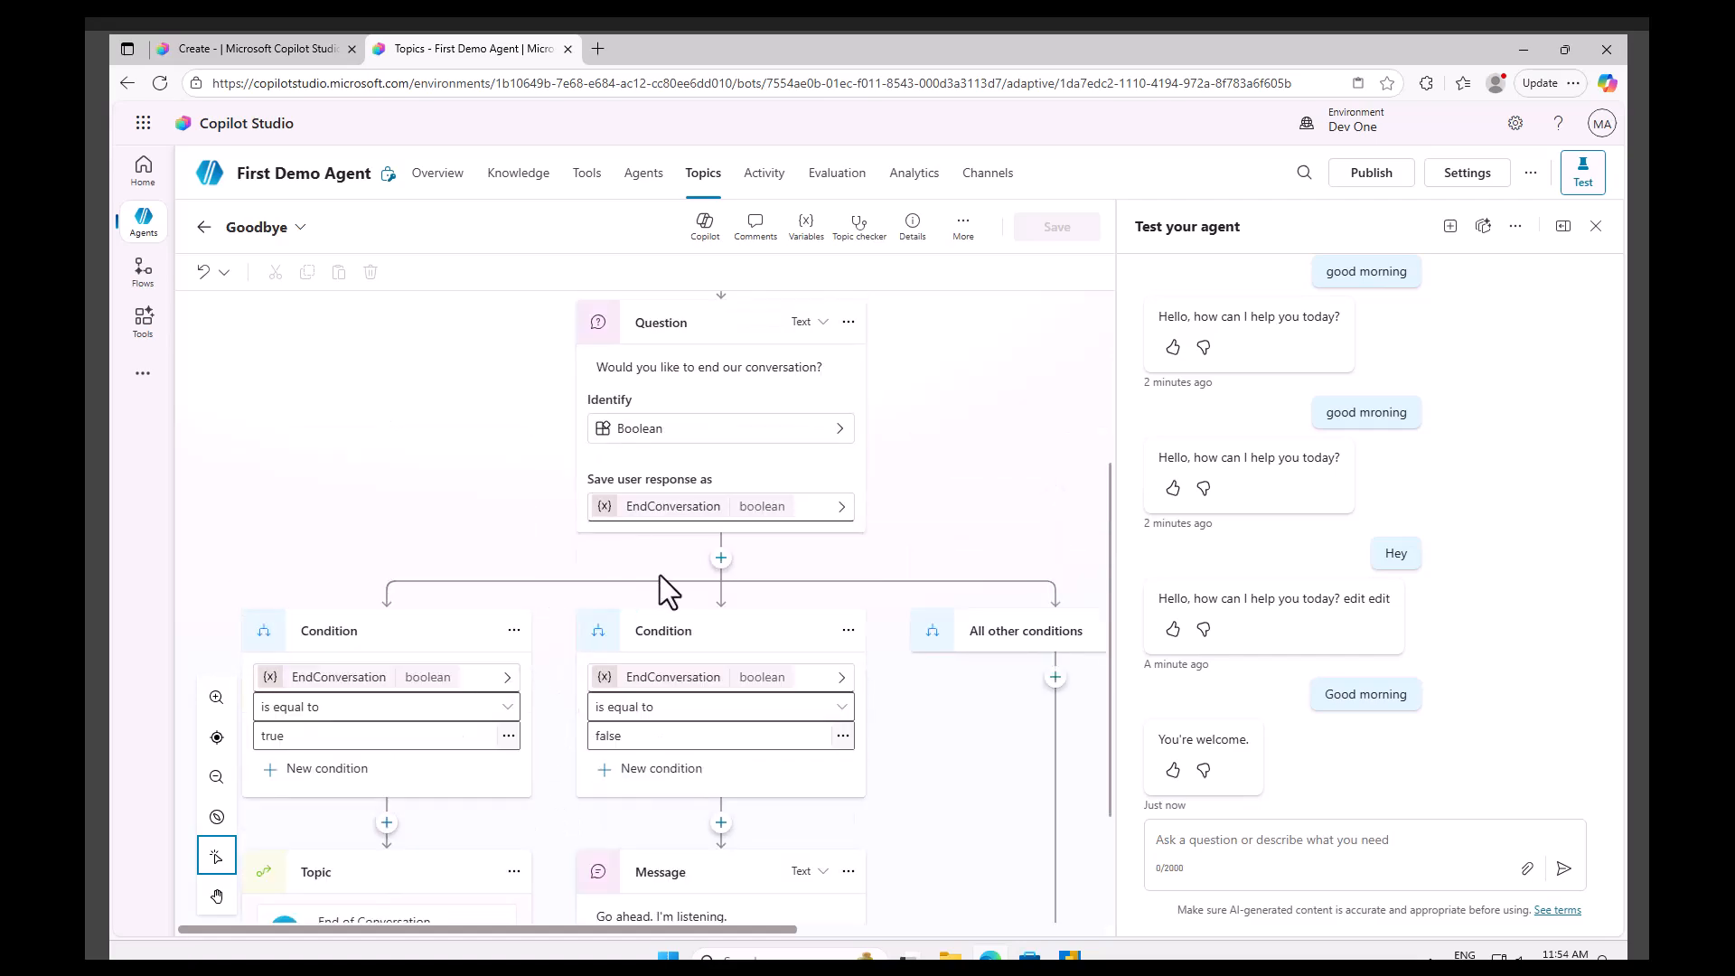
scroll(670, 580, "up", 3)
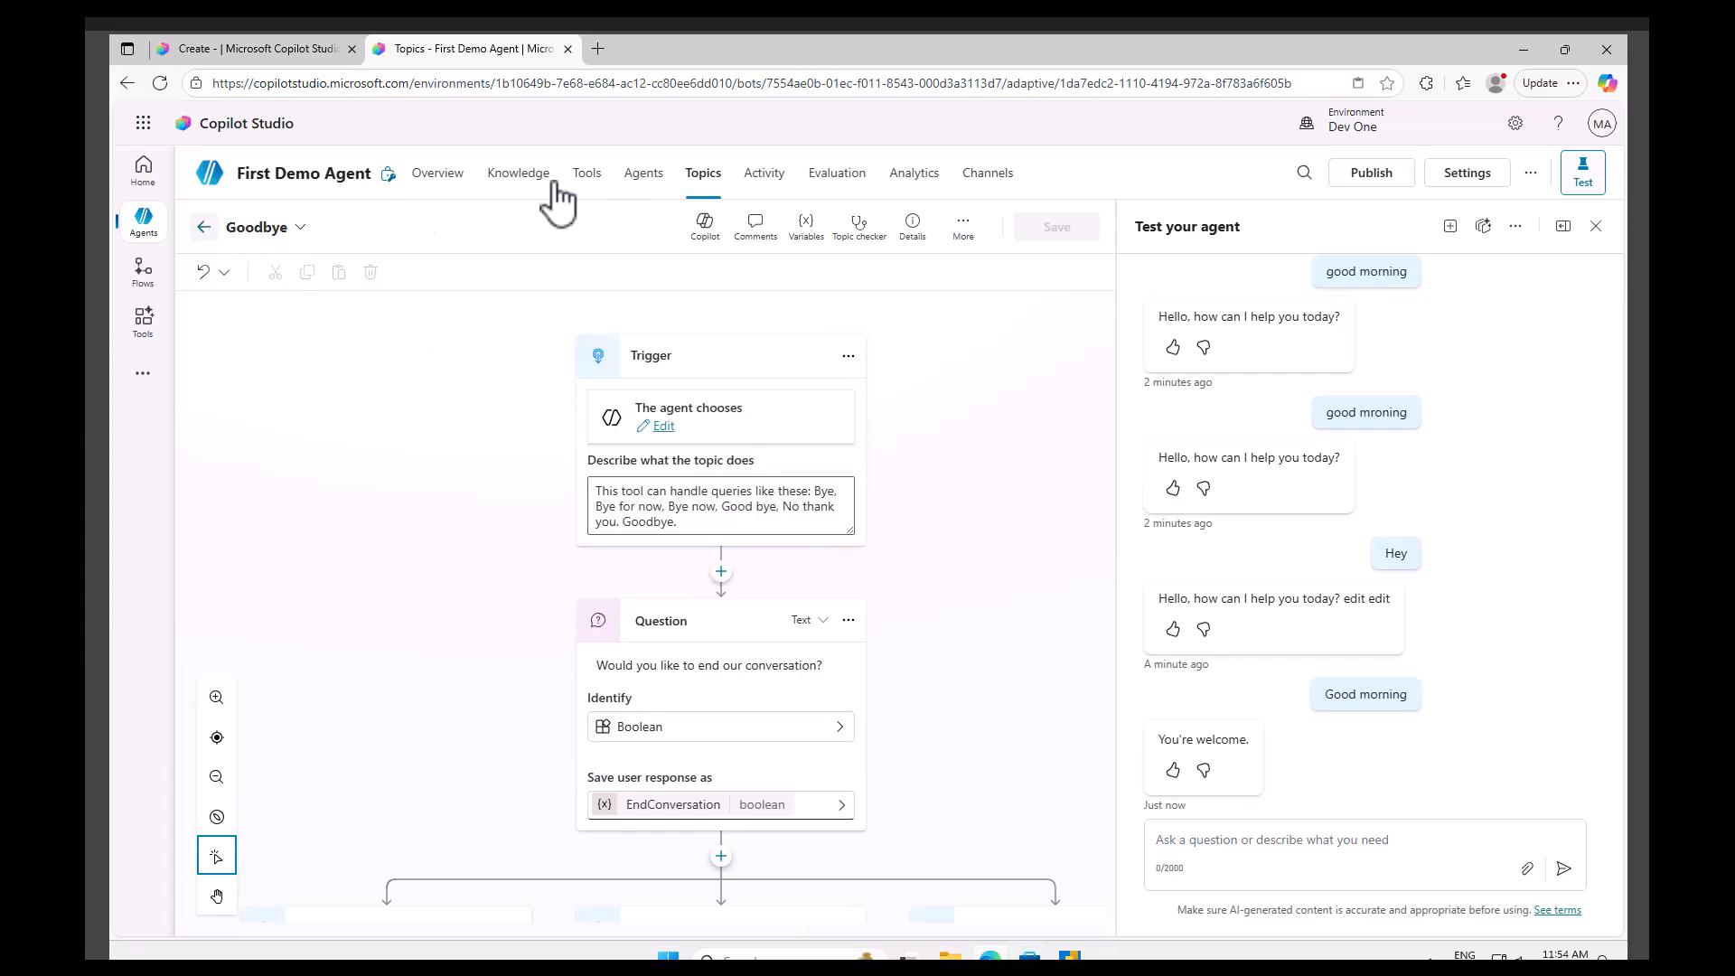
left_click(762, 177)
left_click(709, 181)
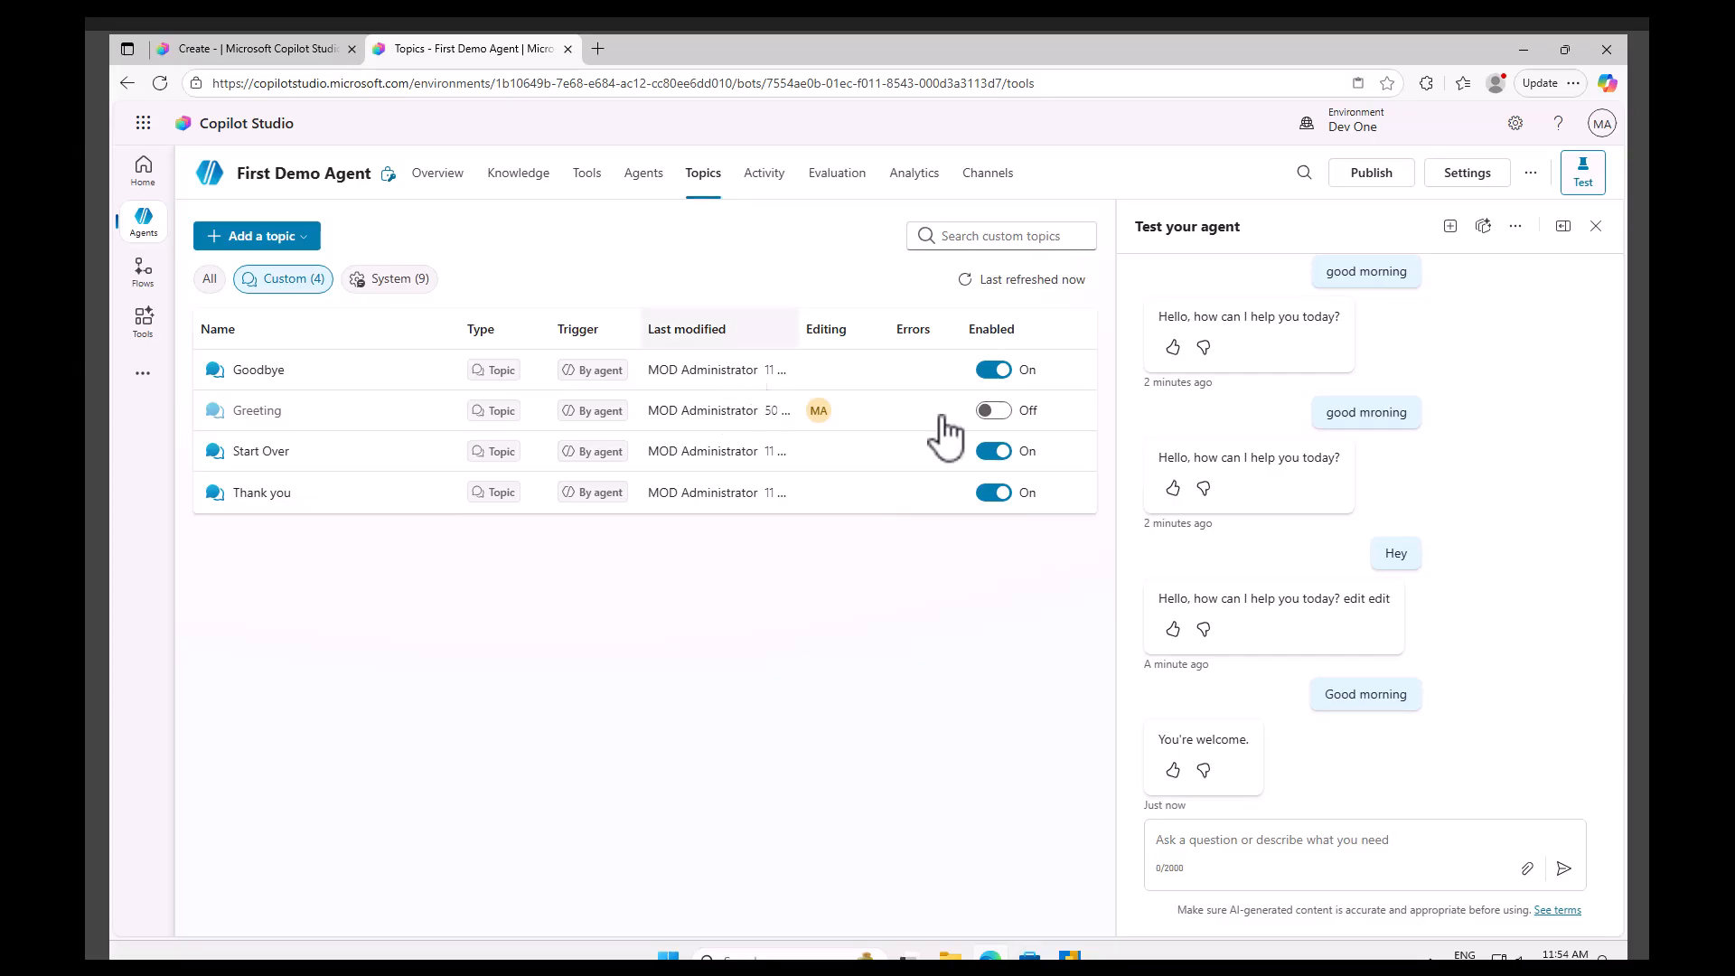
Turn the Greeting topic back on in the topics list.
left_click(994, 412)
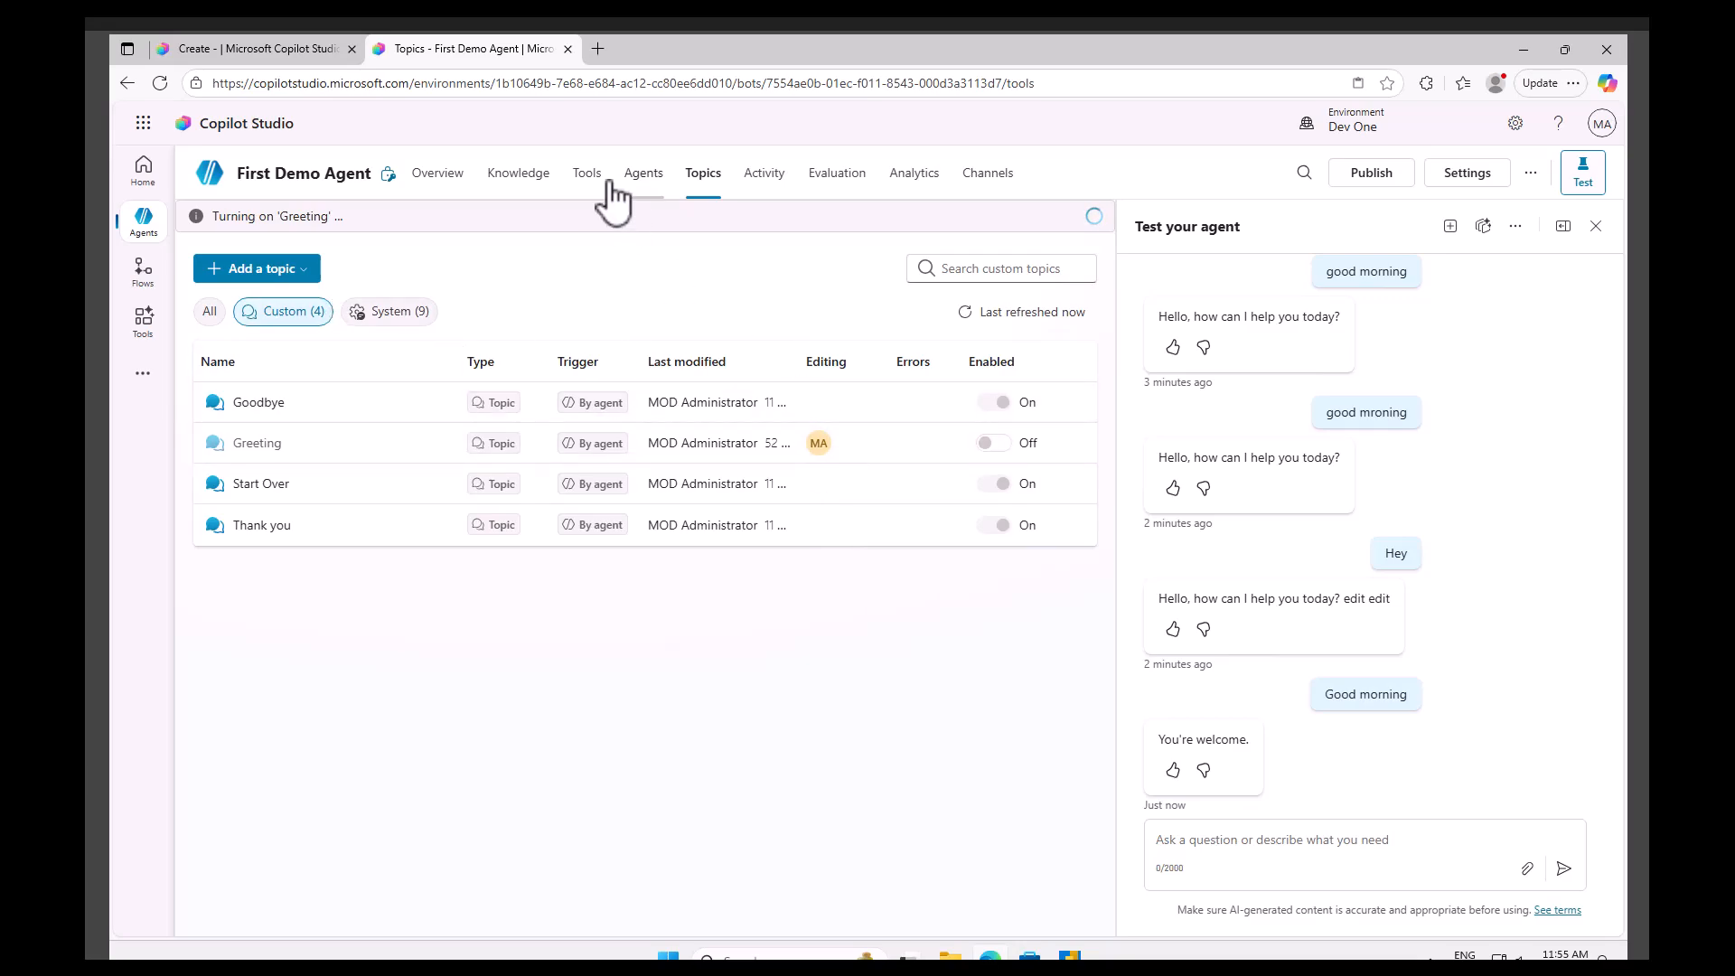
Browse the agent's Overview, Agents, Activity, Evaluation, Analytics and Channels pages.
left_click(452, 176)
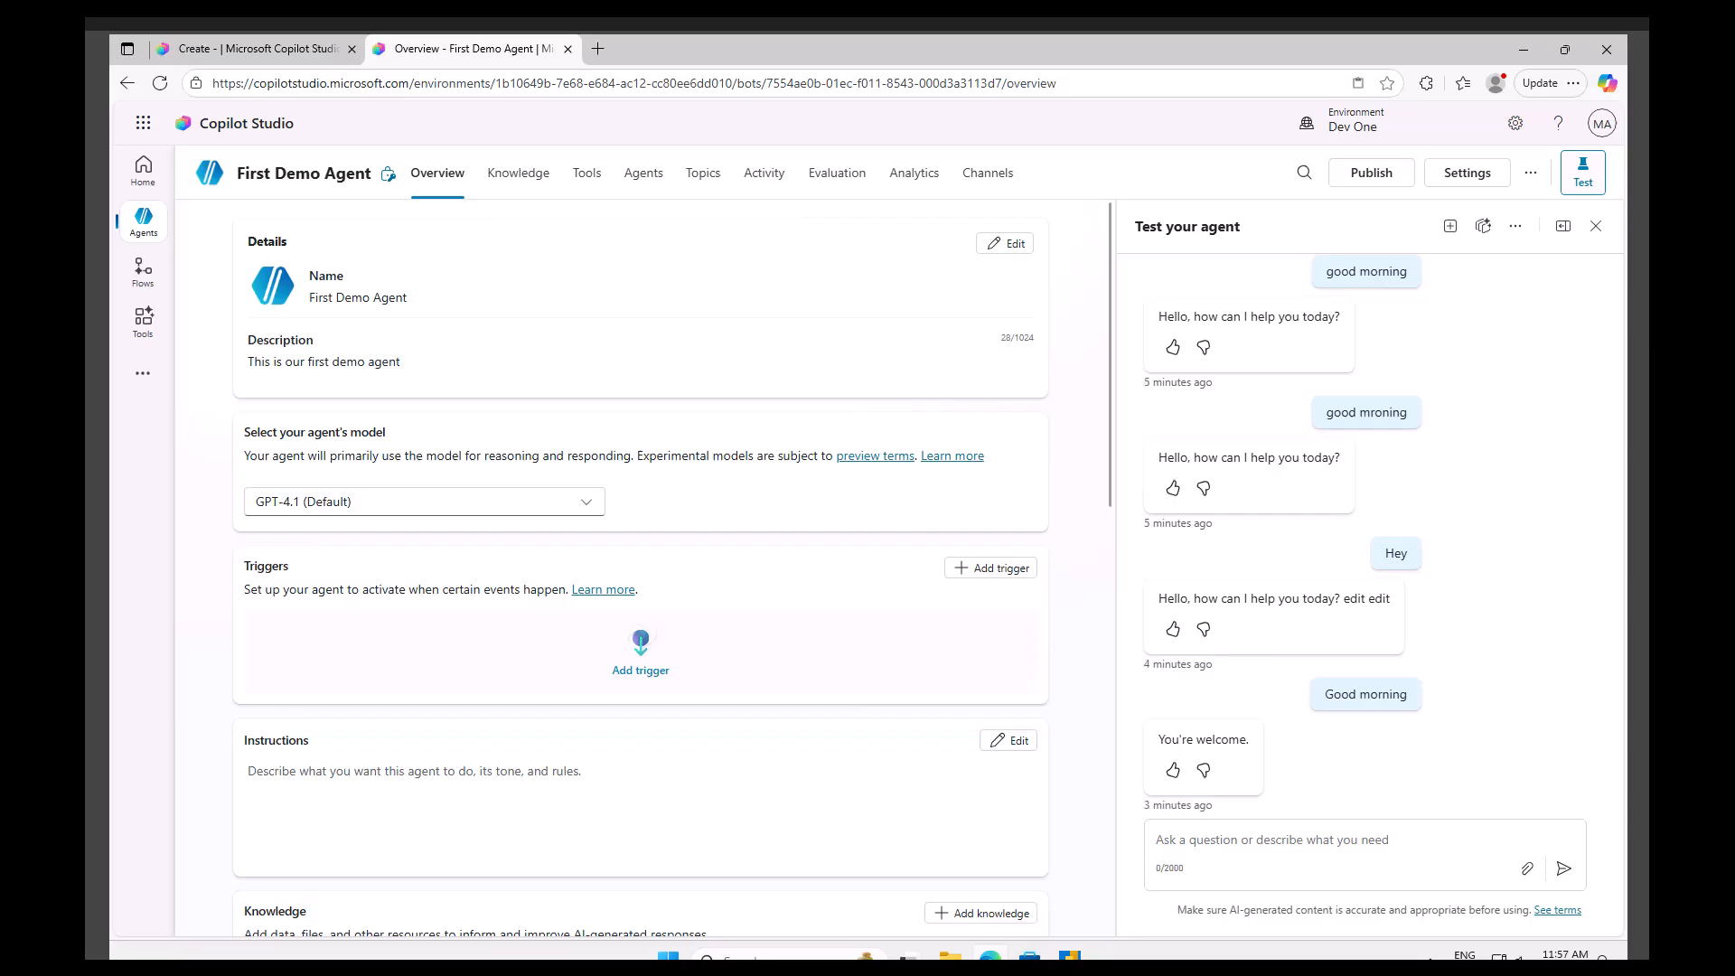
left_click(511, 186)
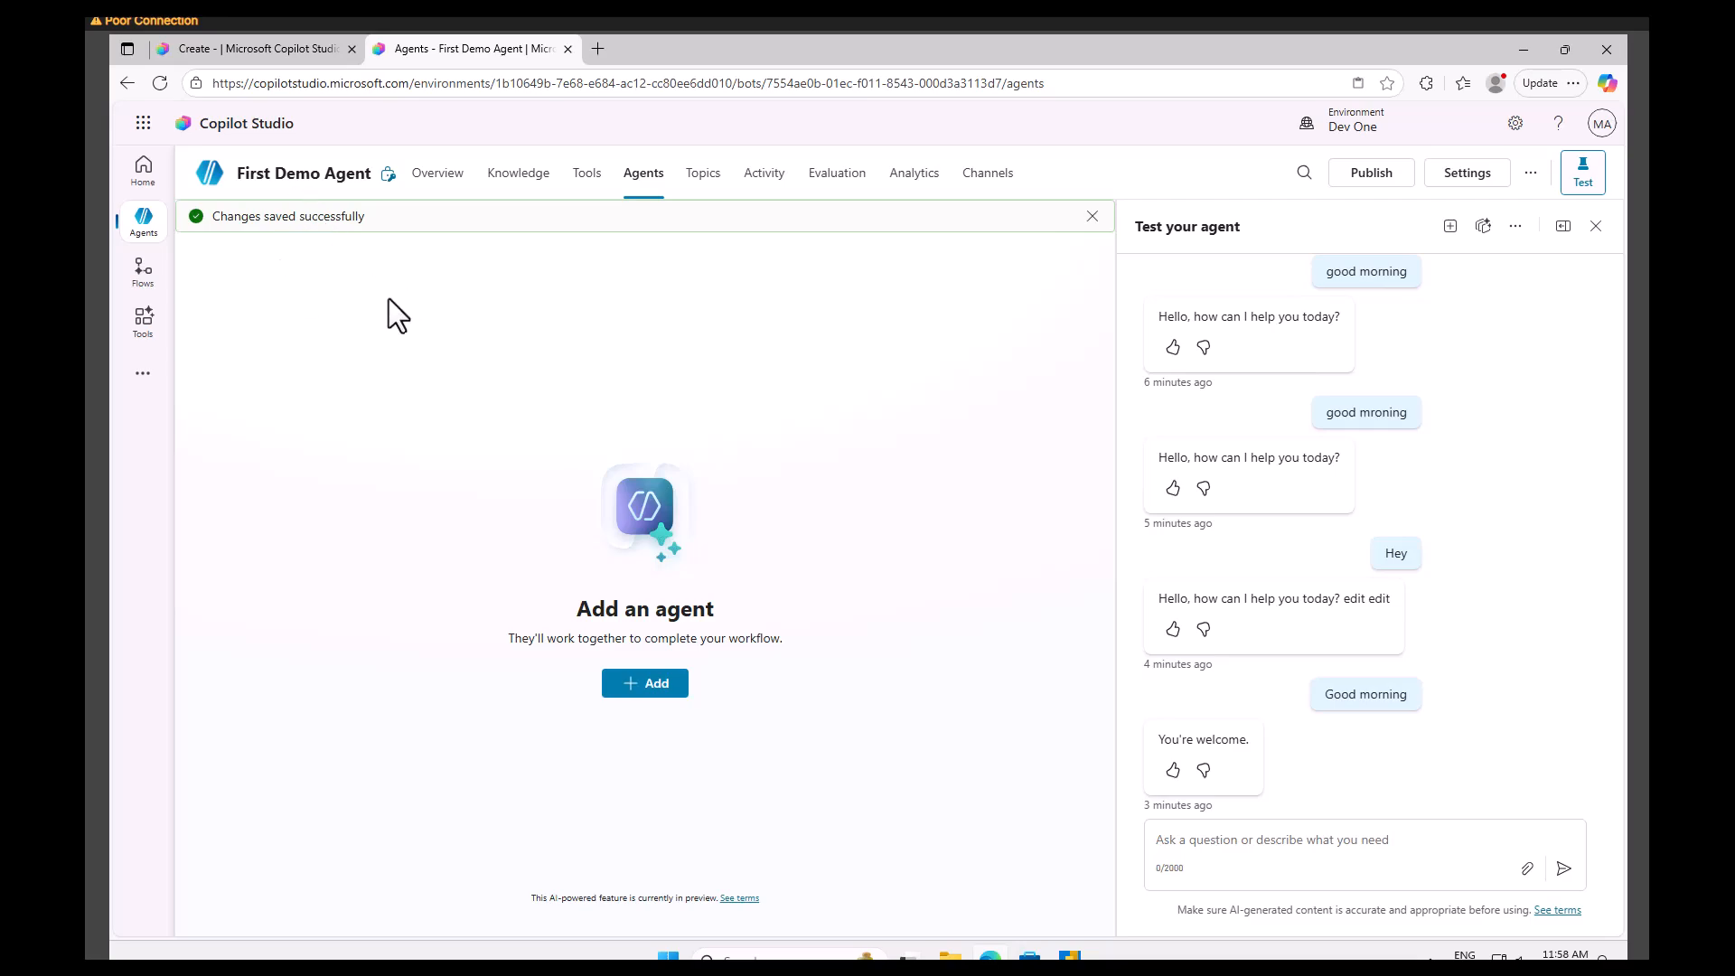
left_click(712, 181)
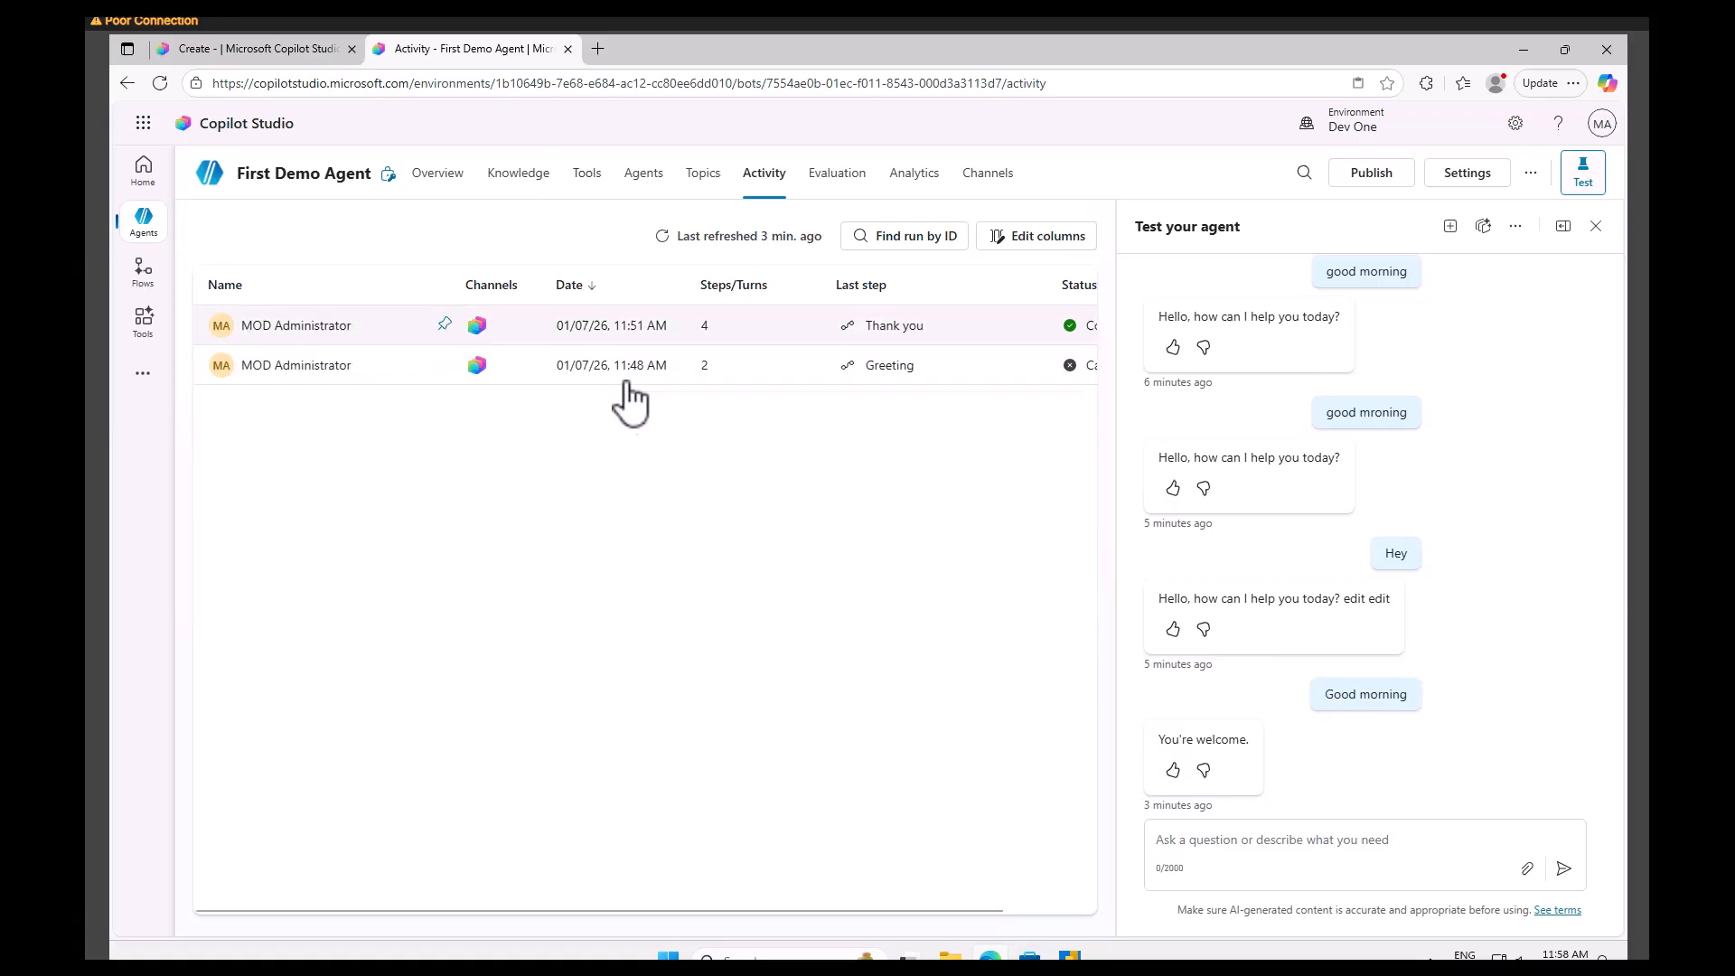
left_click(836, 174)
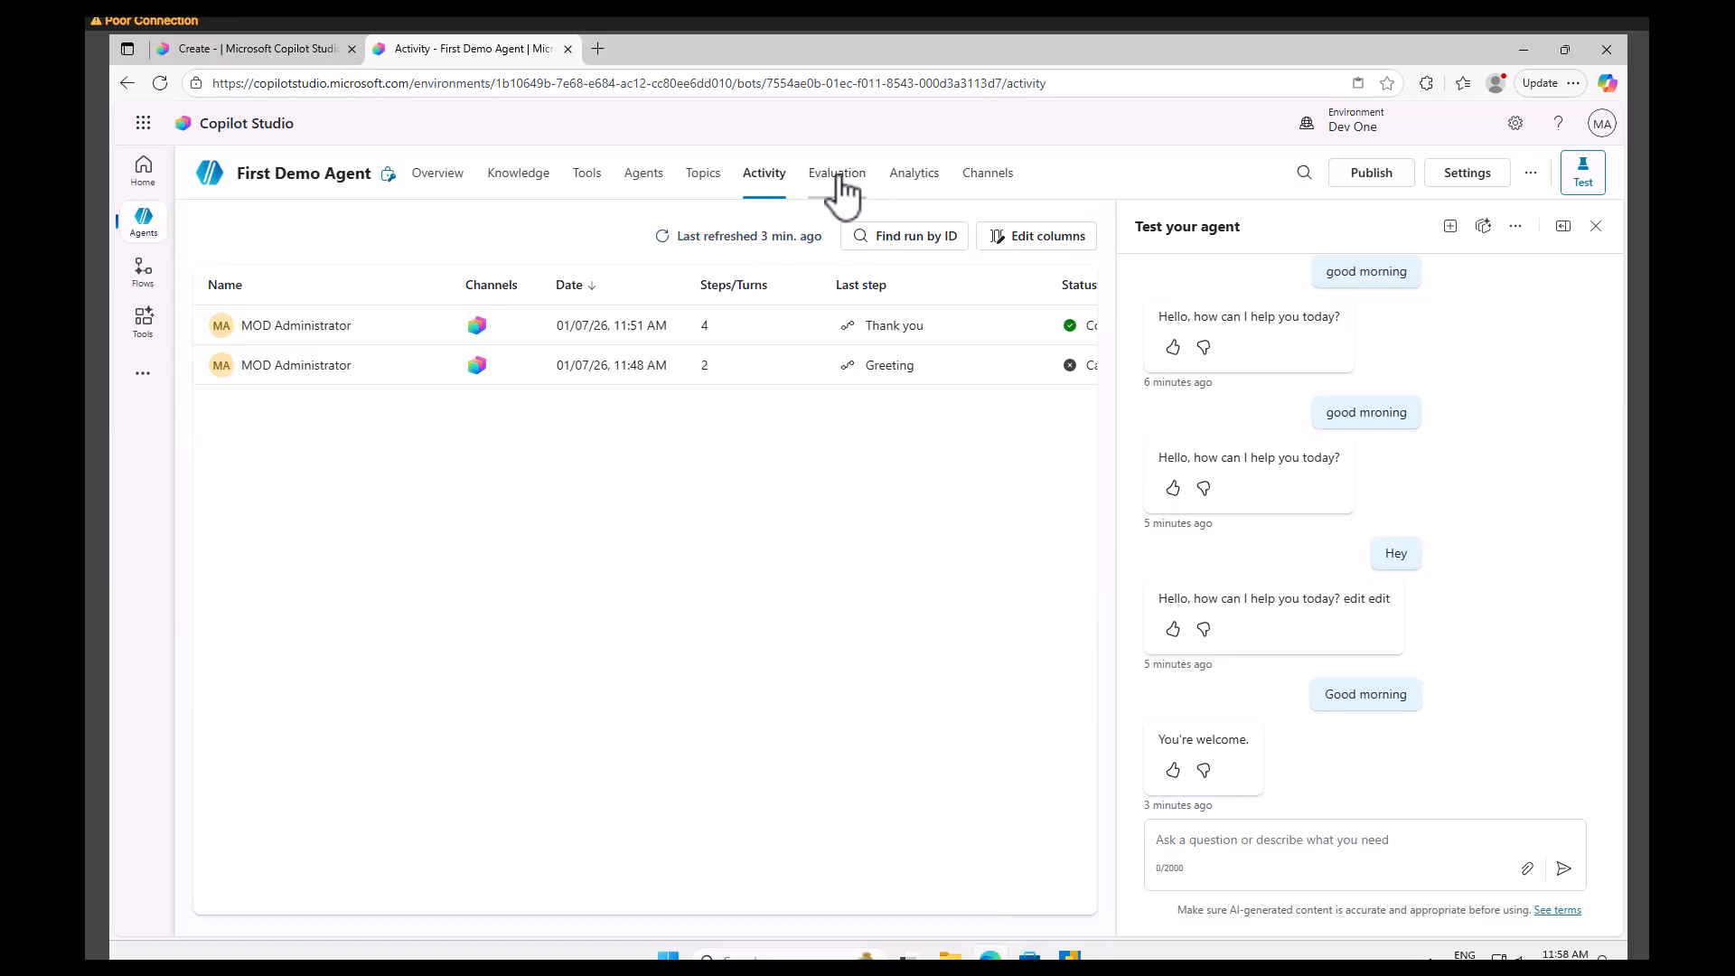
left_click(925, 190)
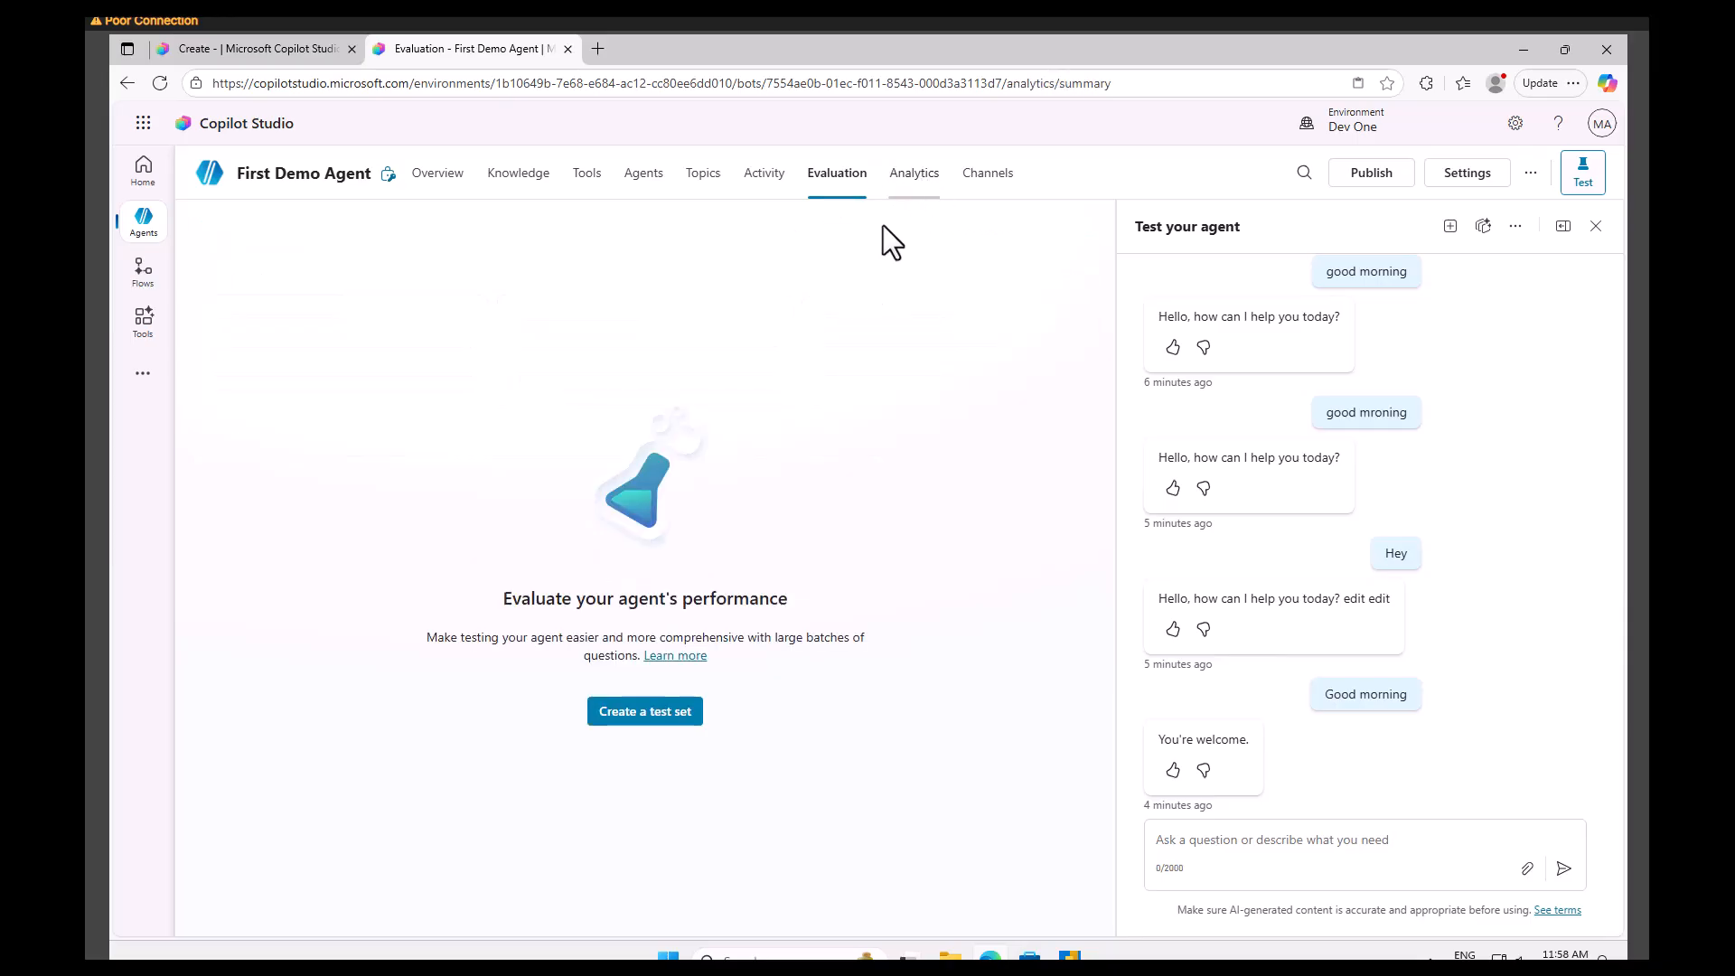
left_click(985, 191)
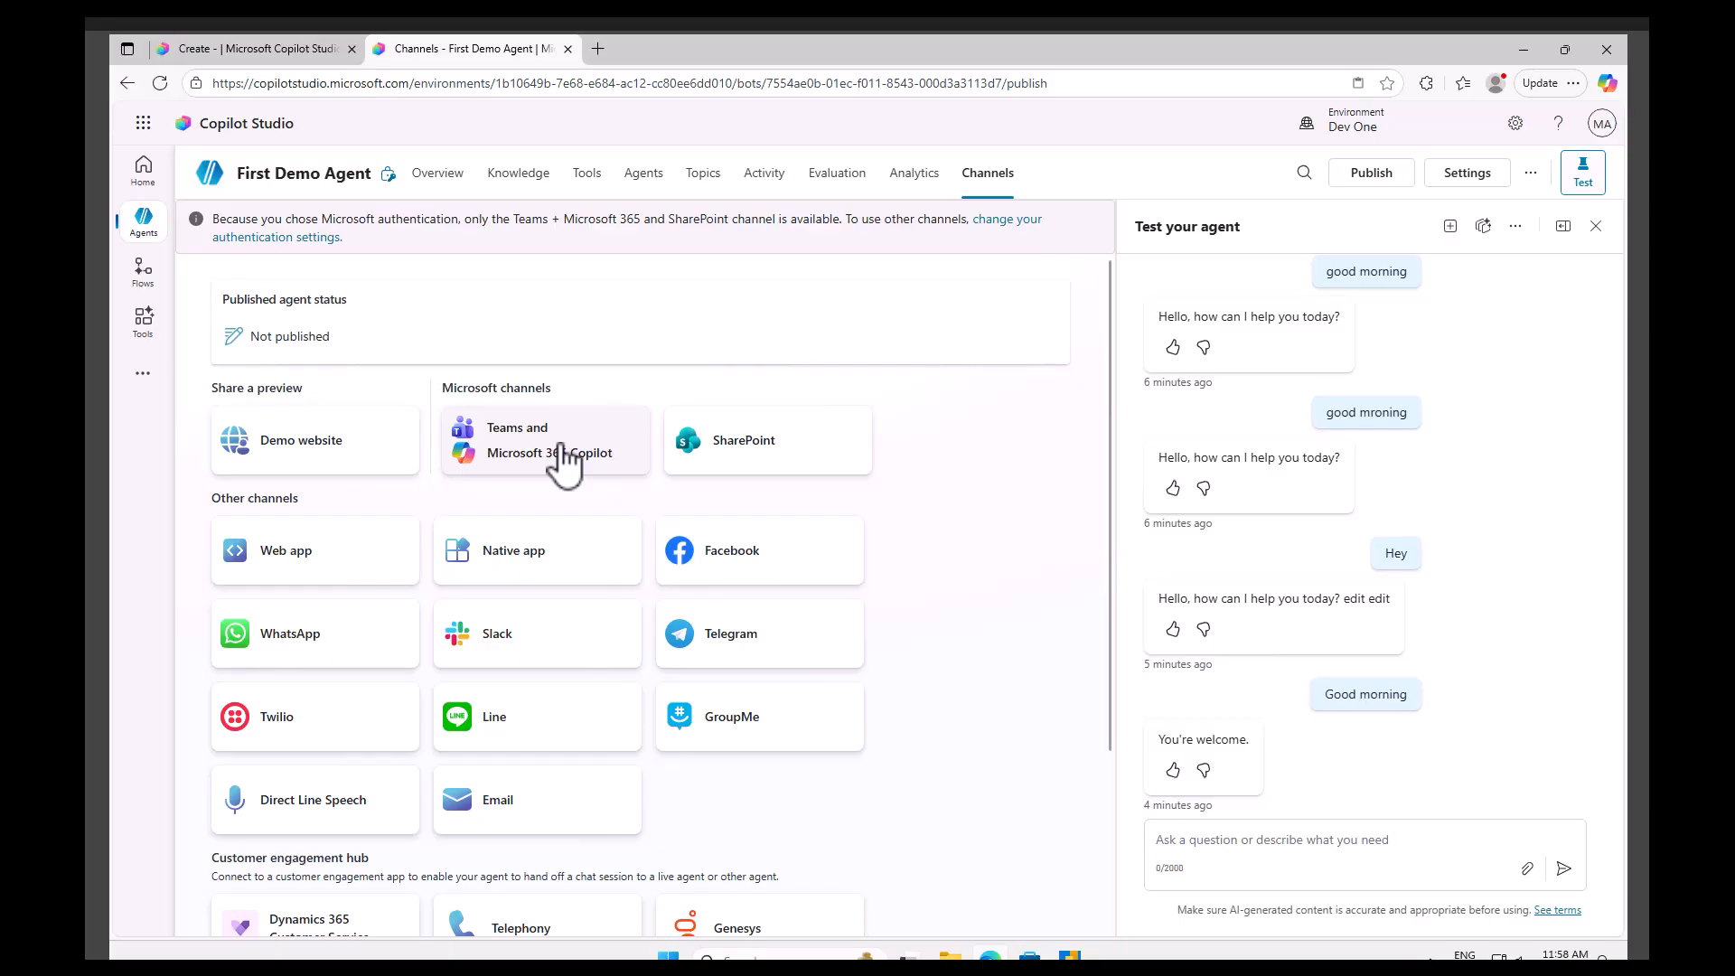
left_click_drag(1125, 328, 1159, 329)
scroll(969, 735, "down", 1)
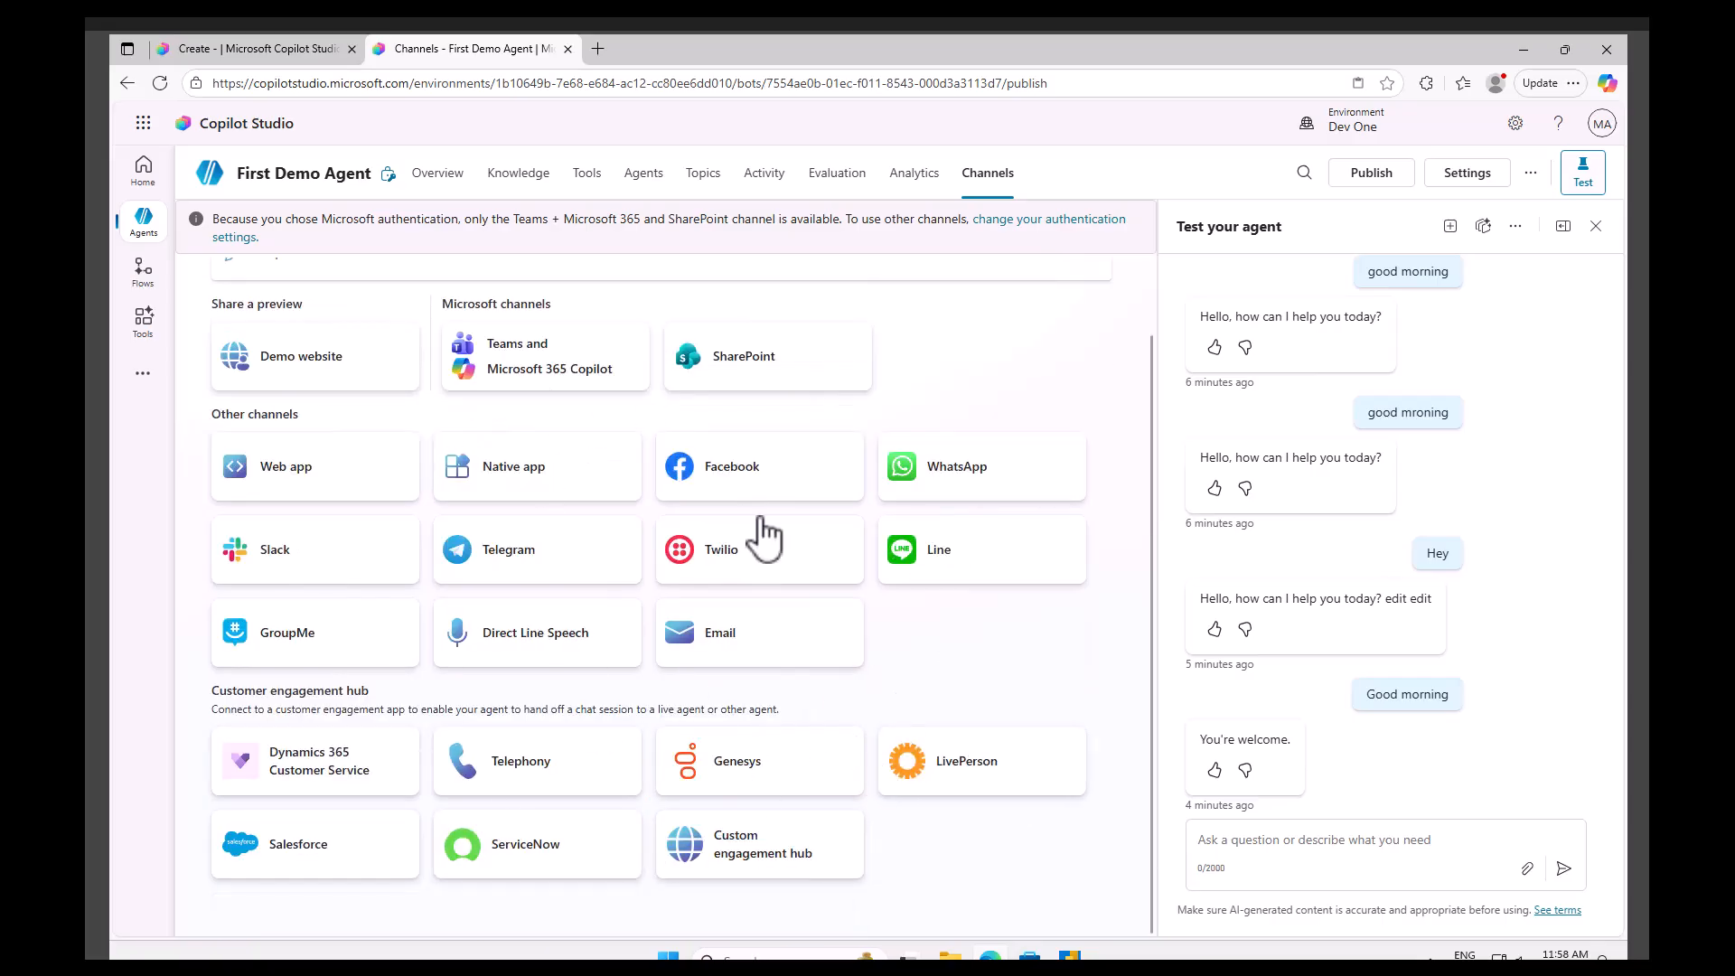
scroll(566, 670, "up", 1)
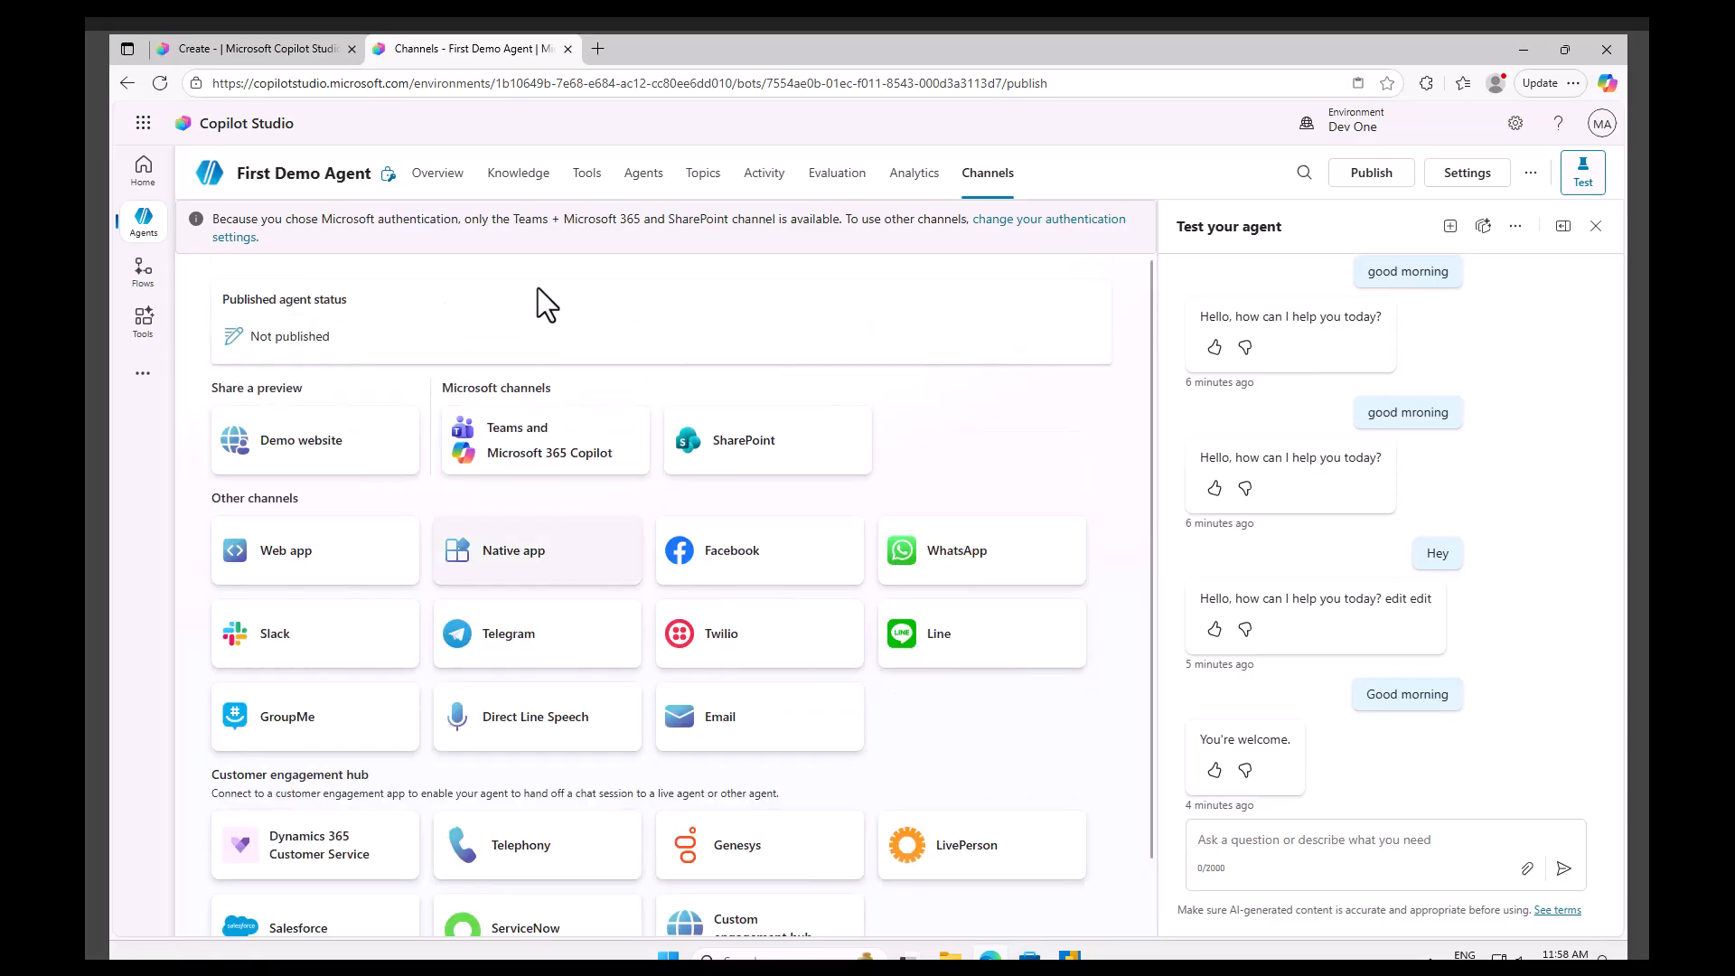
left_click(445, 179)
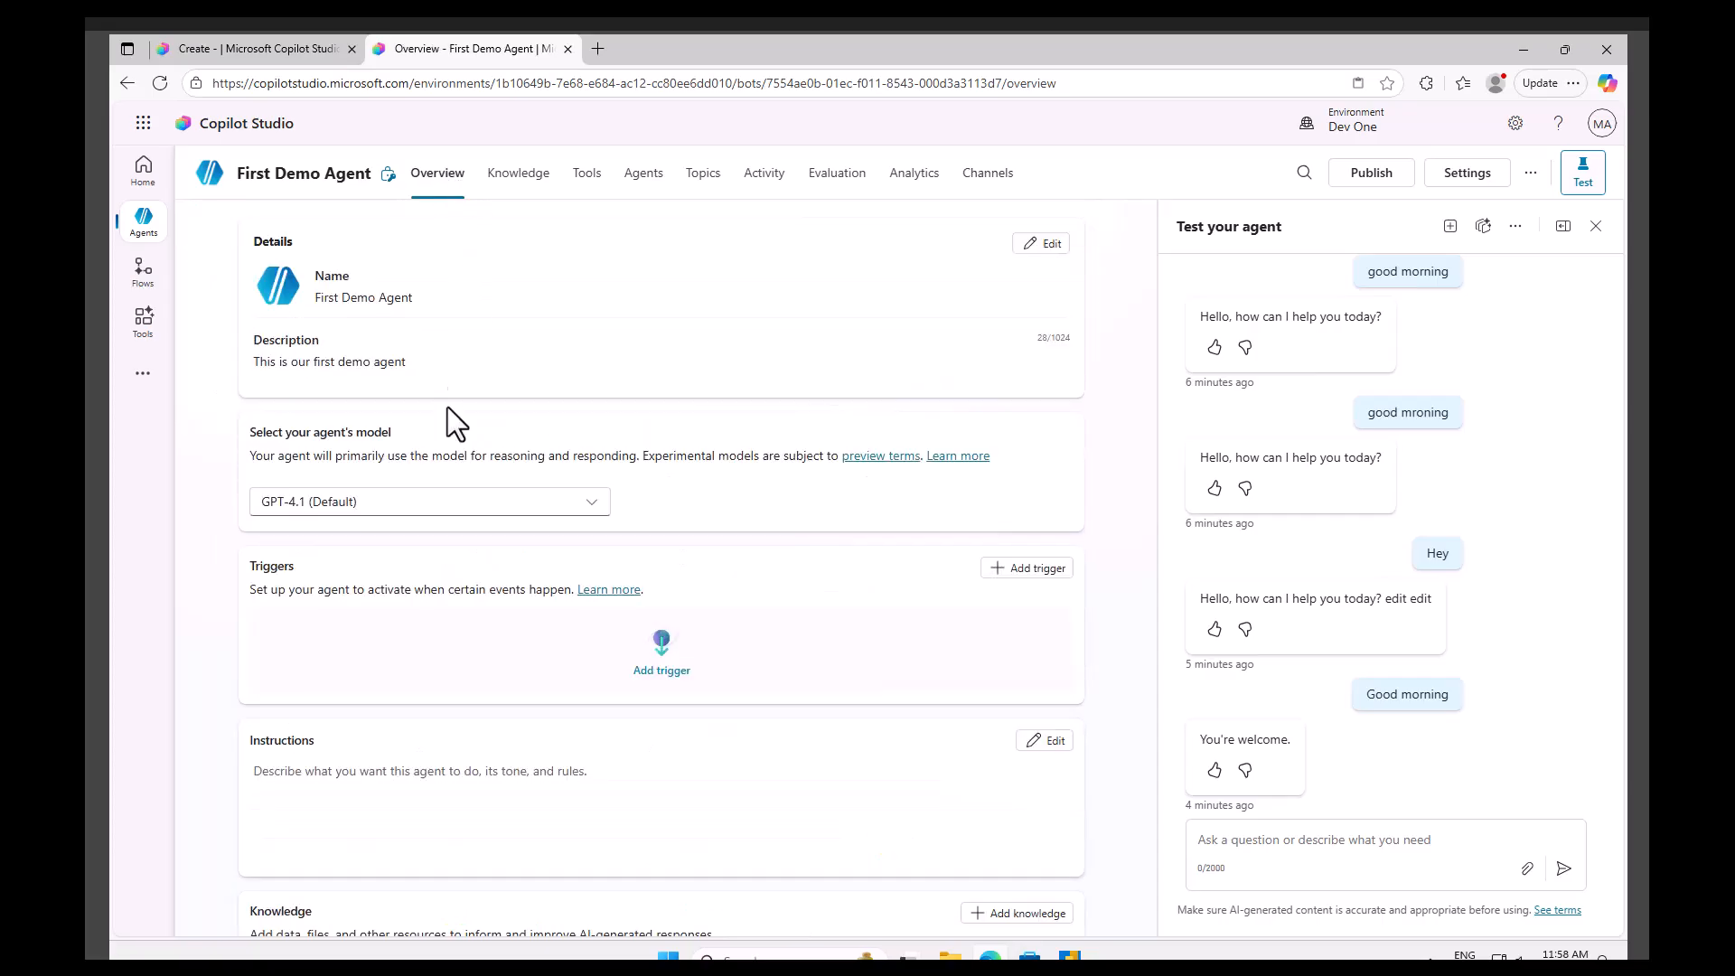
In a new browser tab, search the web for copilt studio msft doc.
left_click(598, 49)
type("coilot")
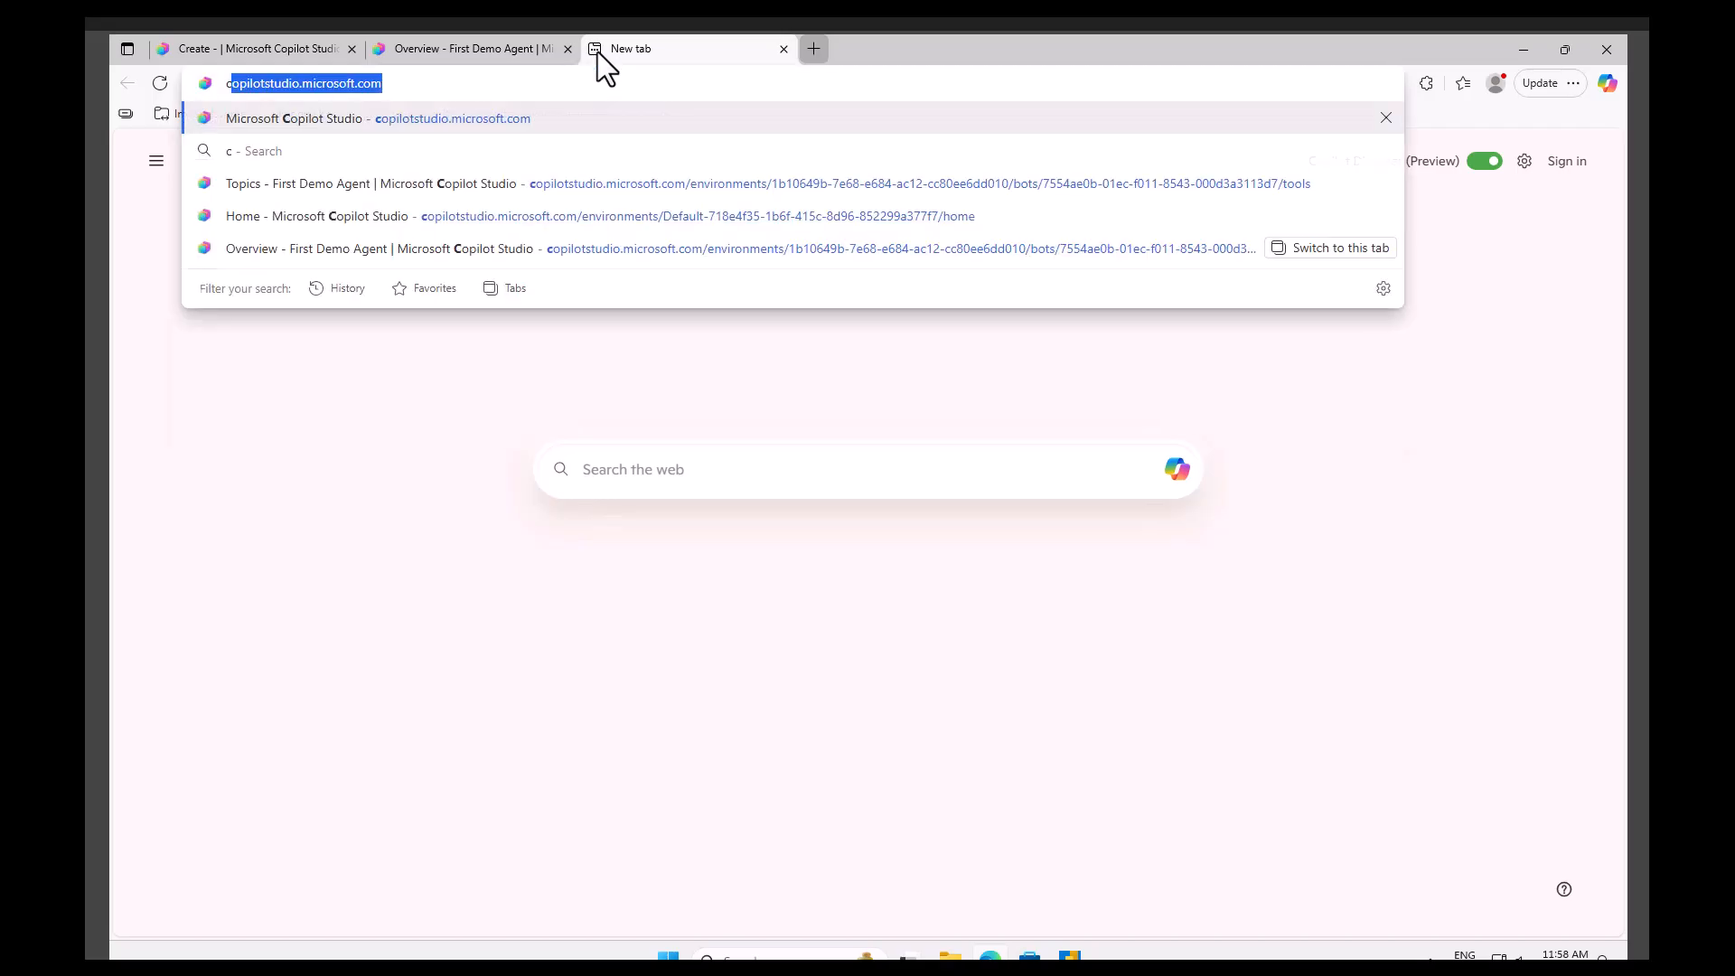
key("BackSpace")
key("BackSpace")
key("BackSpace")
key("BackSpace")
type("pilt studi")
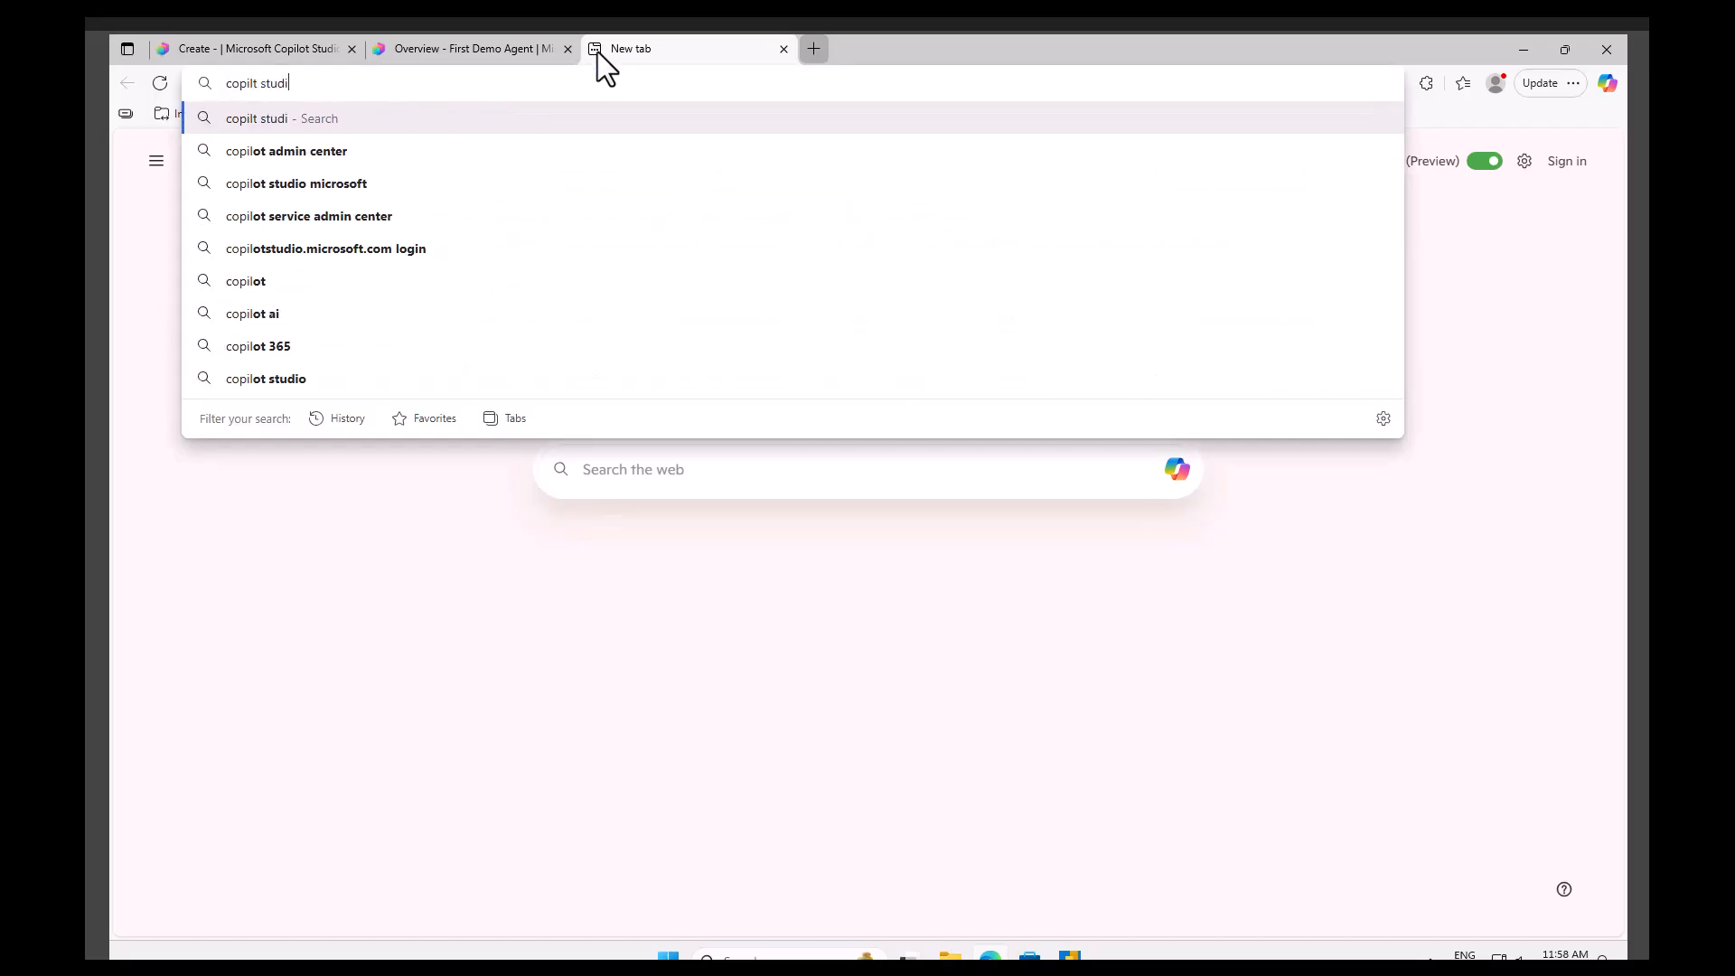
type("o msft doc")
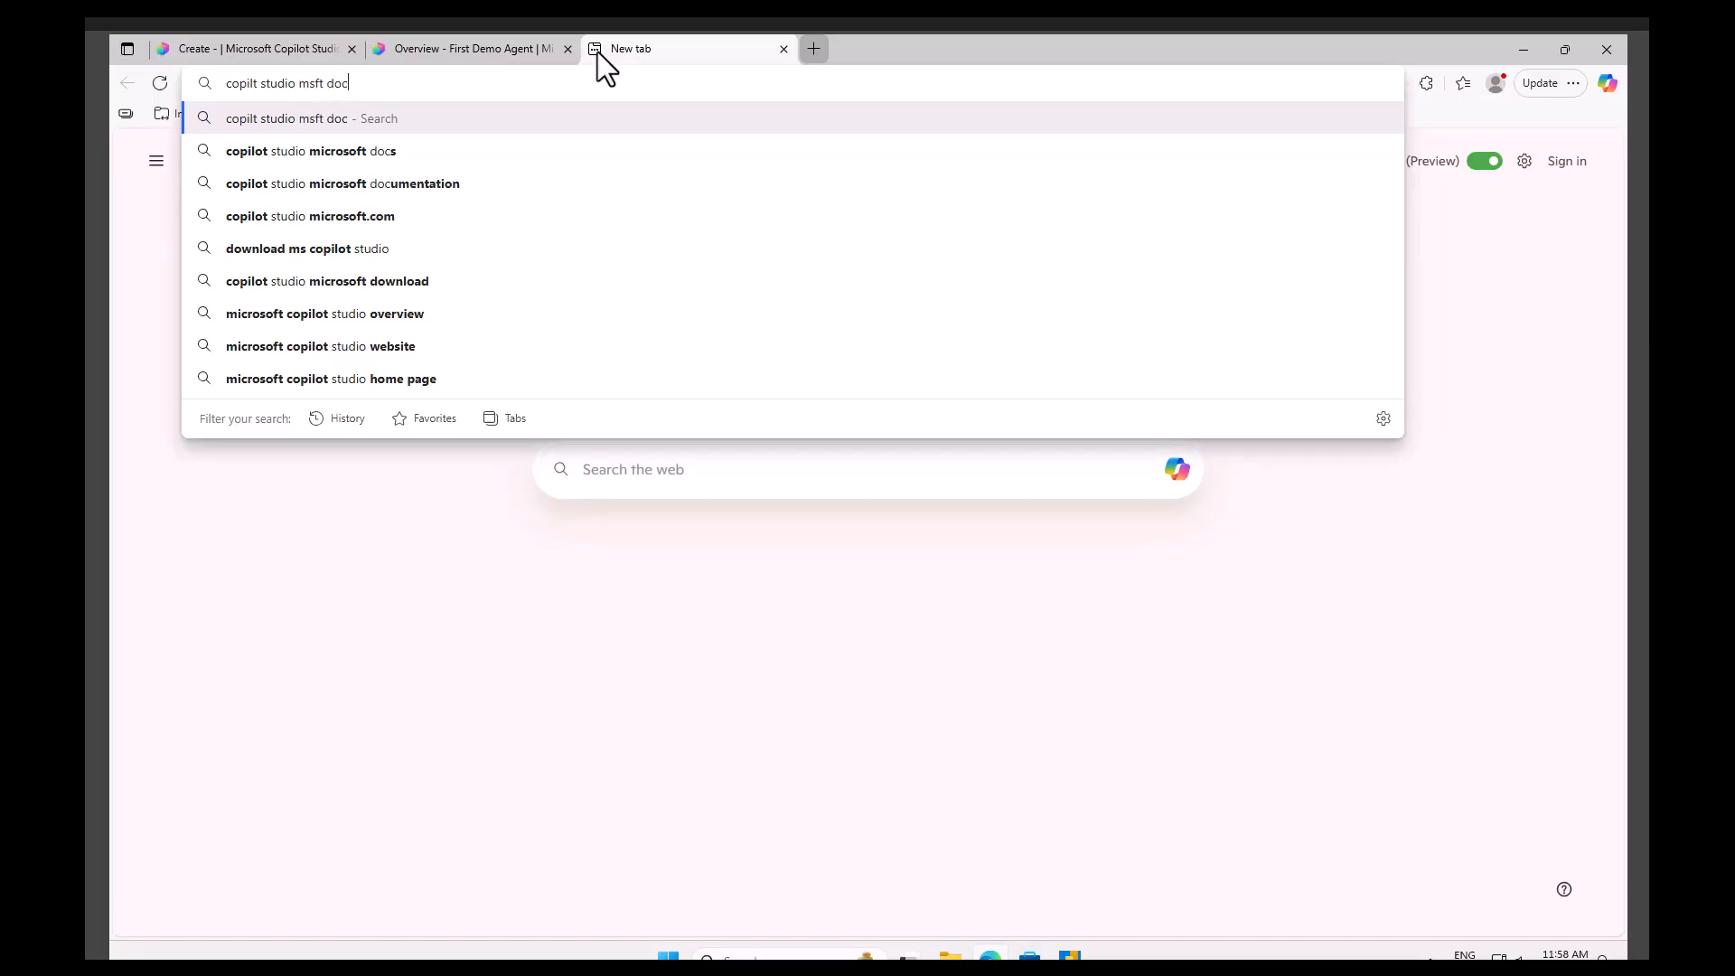
key("Return")
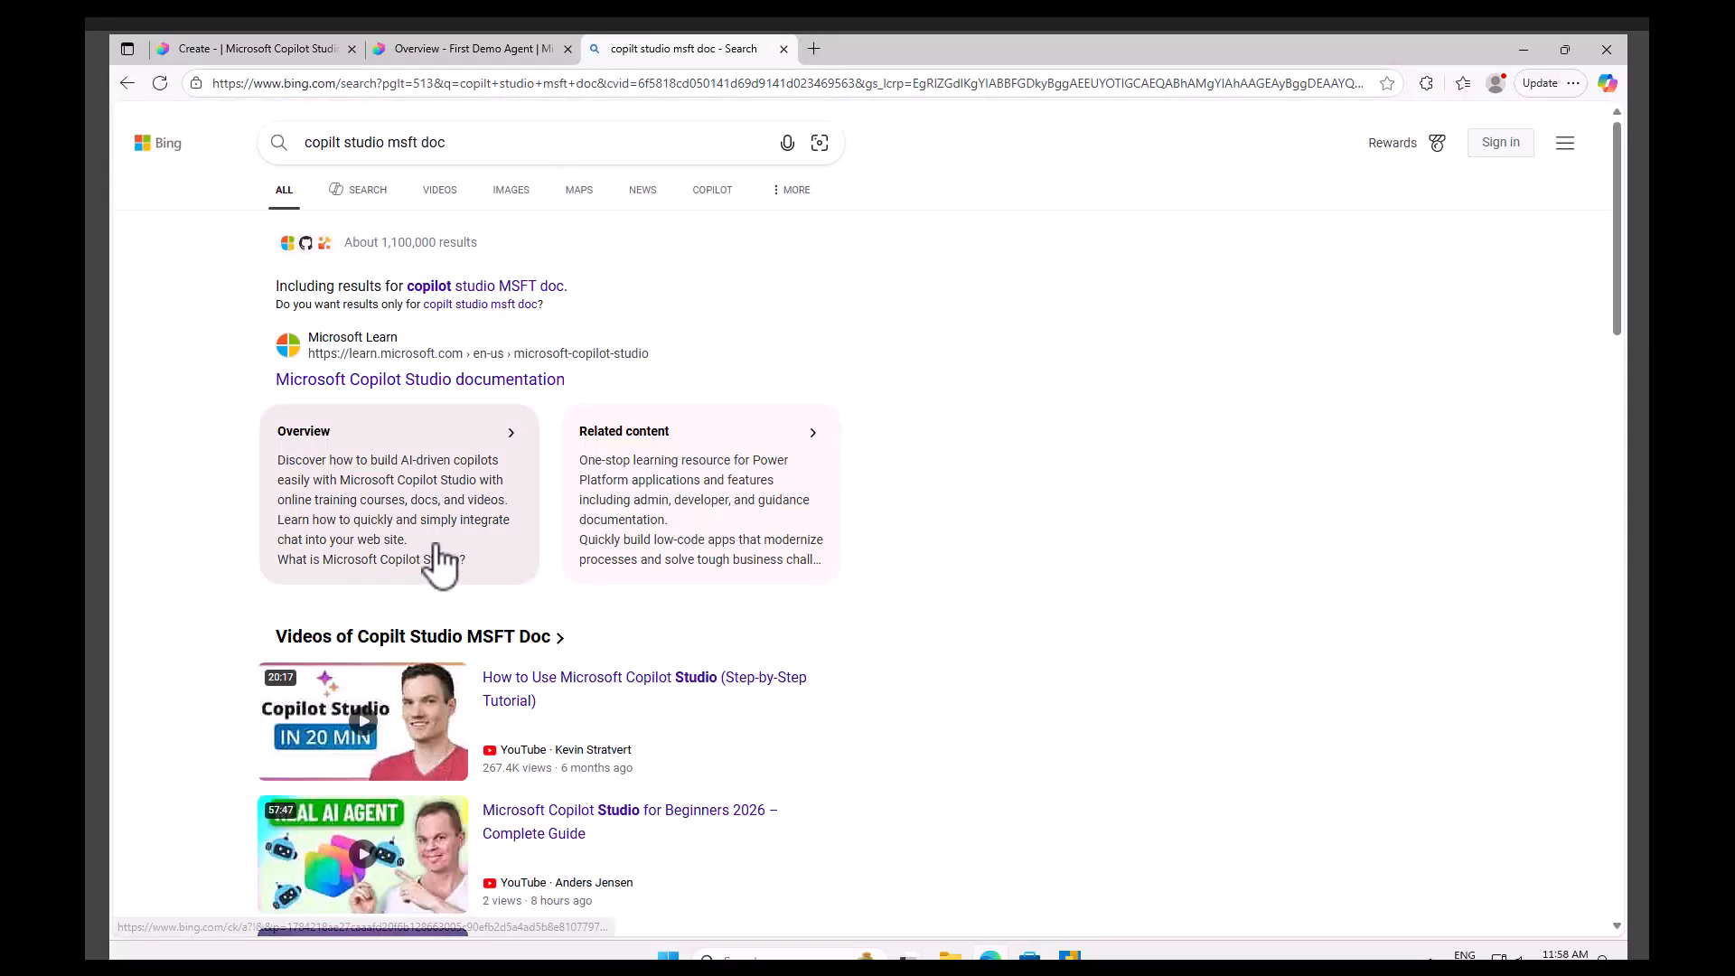
Open the Microsoft Copilot Studio documentation result, then its What is Microsoft Copilot Studio? article, and copy its address.
scroll(918, 589, "down", 7)
scroll(918, 589, "up", 6)
scroll(919, 588, "up", 1)
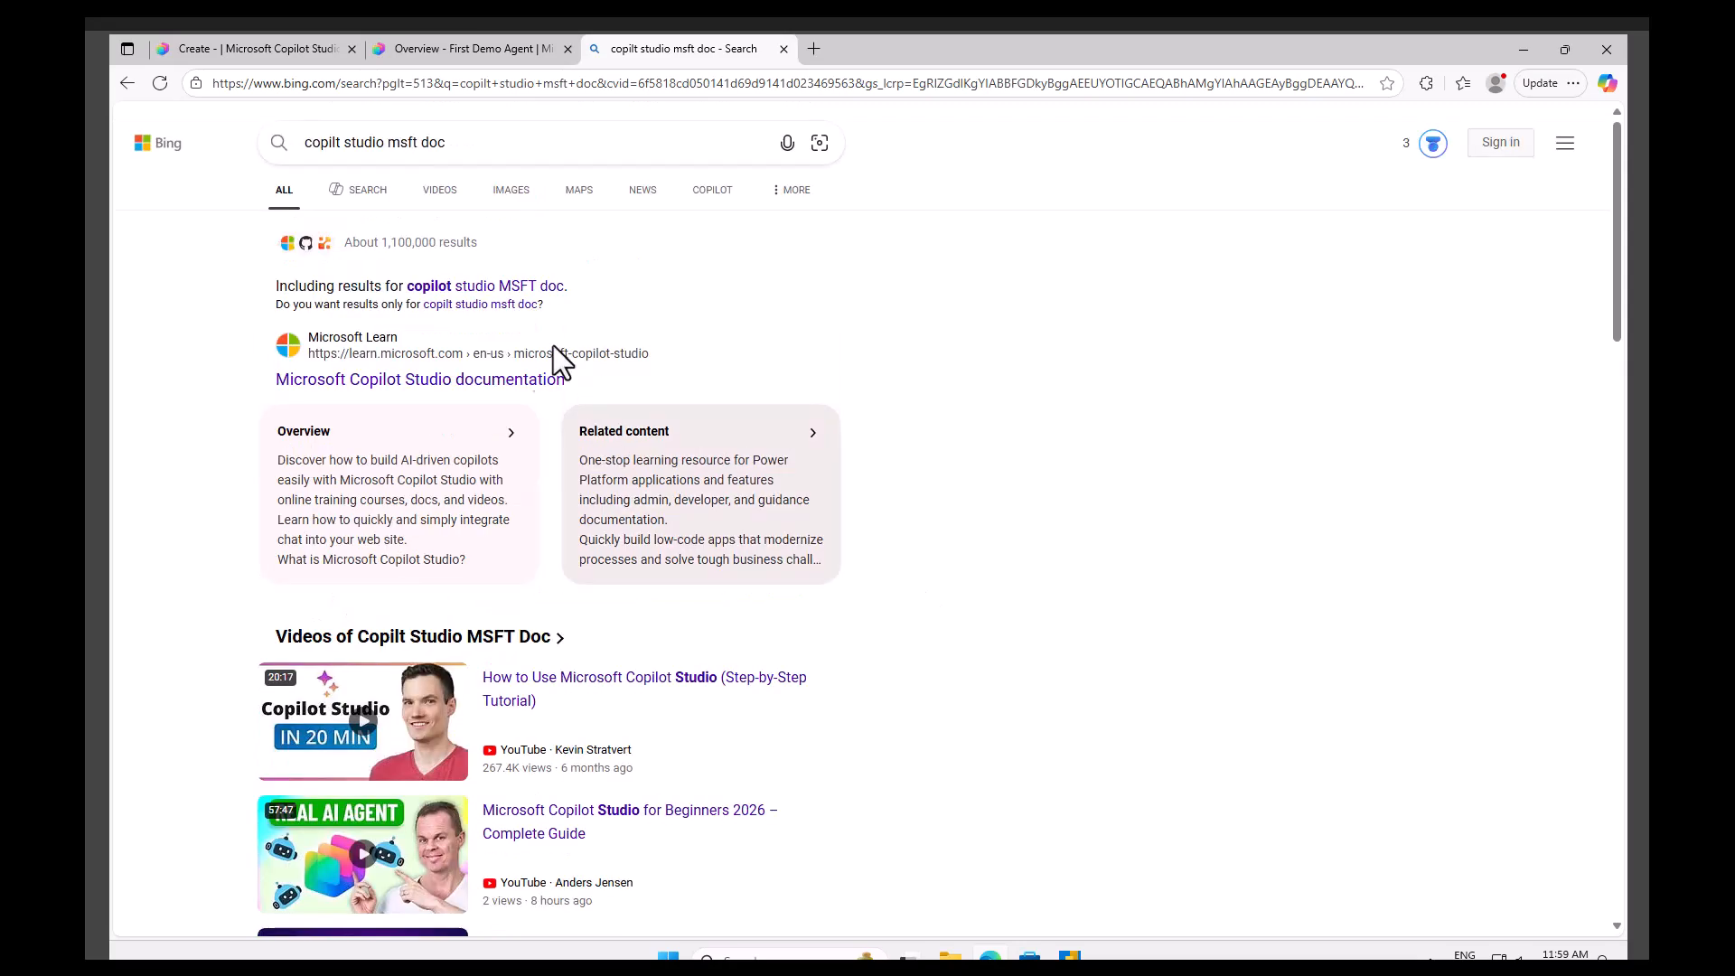
left_click(463, 381)
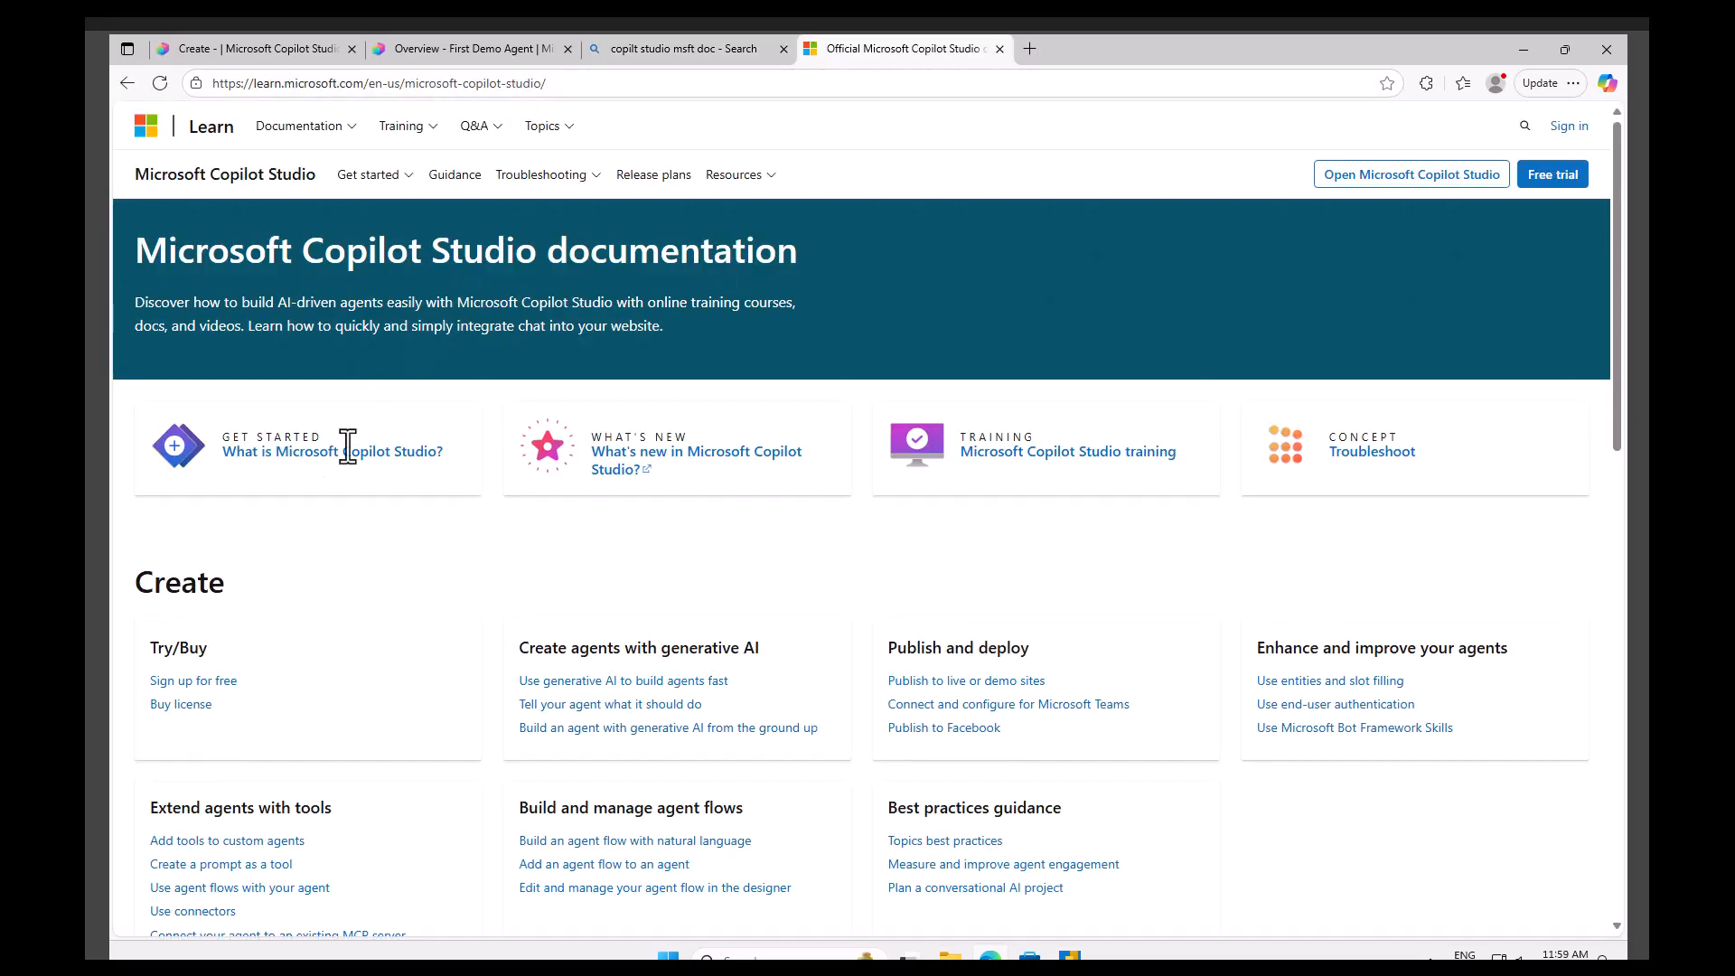
left_click(346, 456)
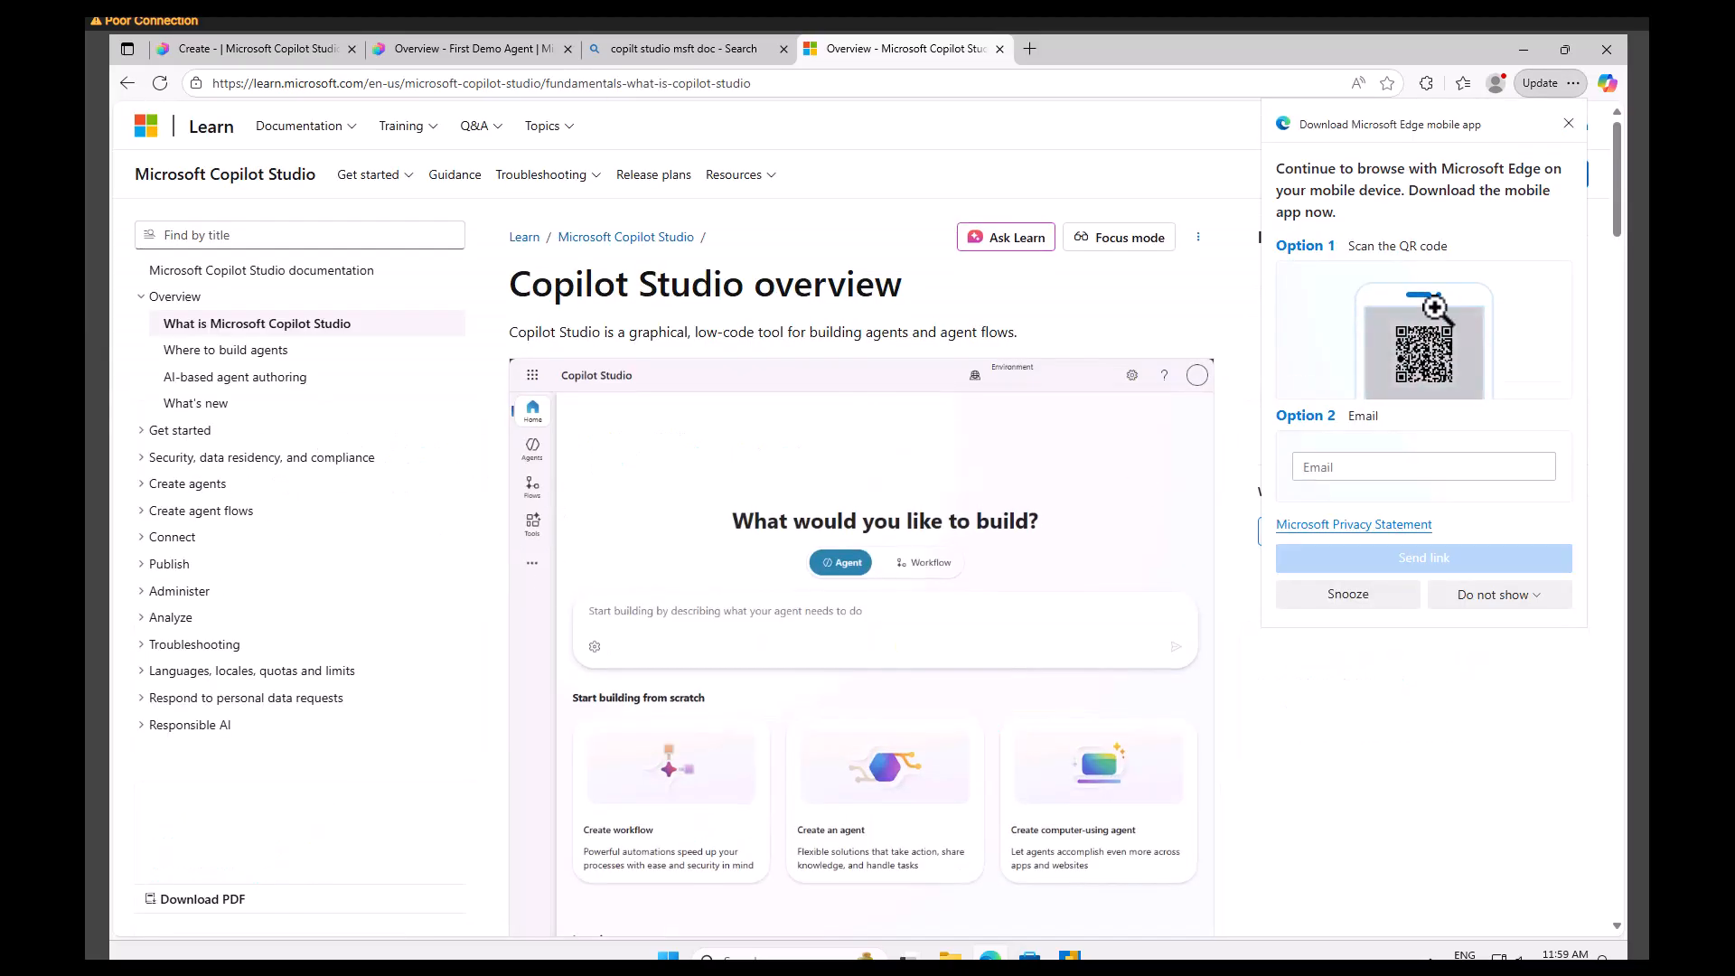
left_click(1570, 124)
left_click(763, 84)
key("ctrl+c")
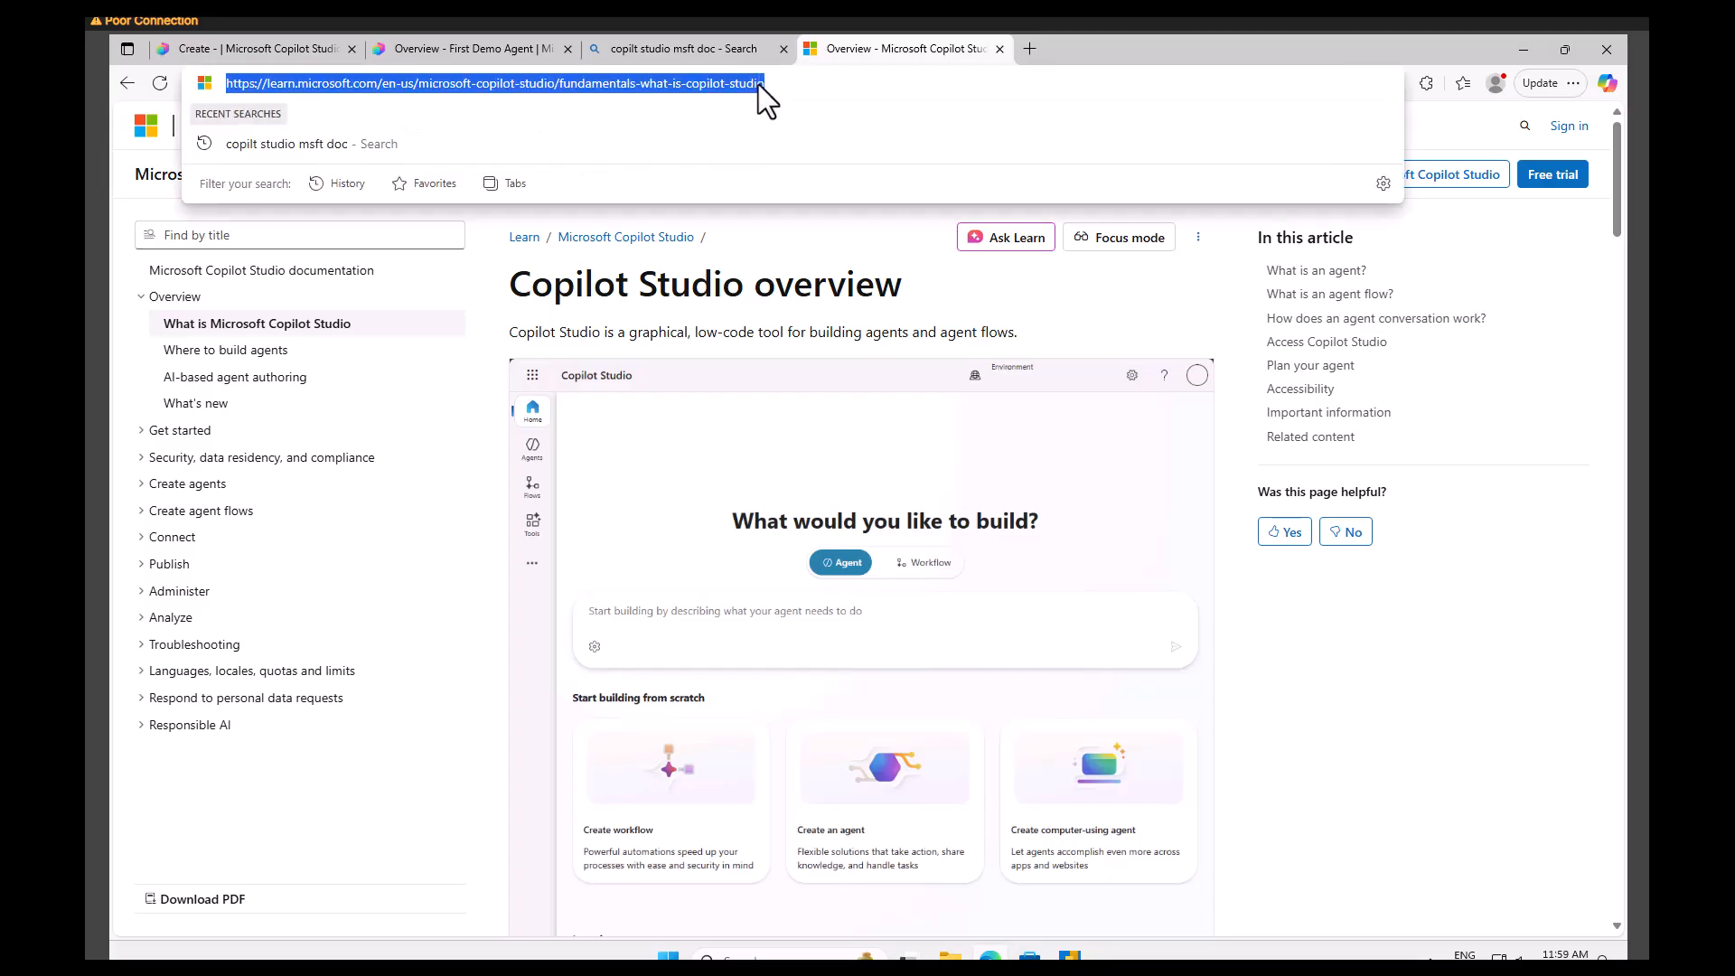
Add a public website knowledge source to the agent and paste the copied article link into it.
left_click(455, 48)
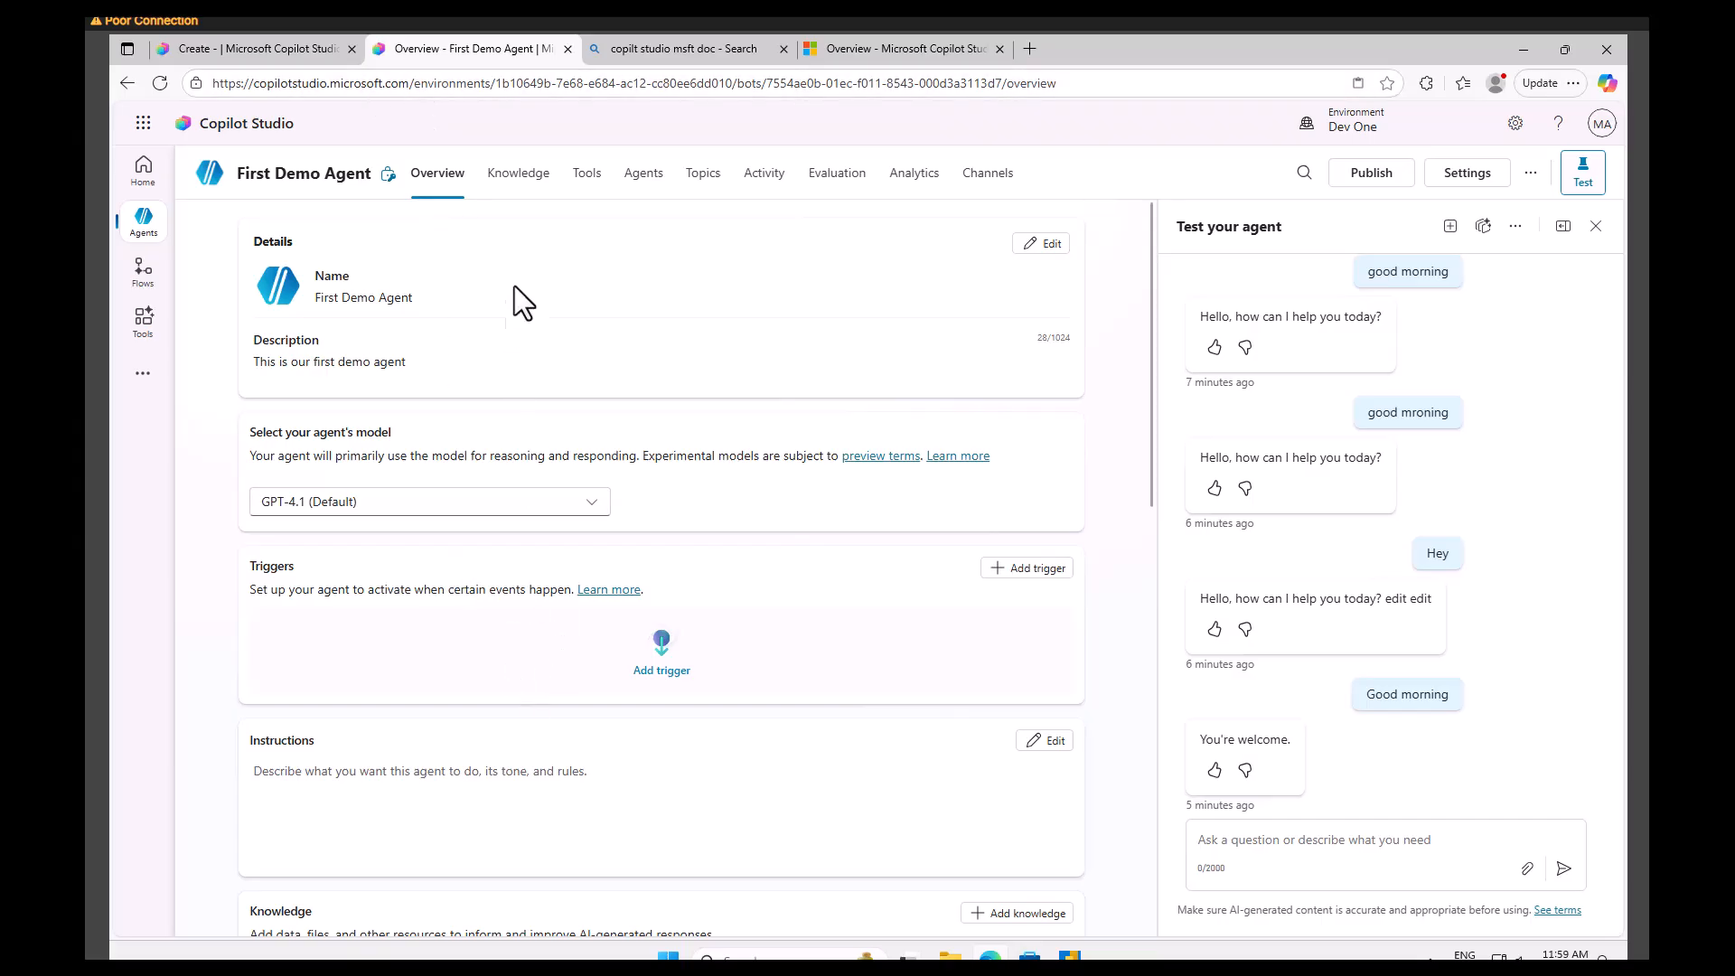
scroll(708, 694, "down", 2)
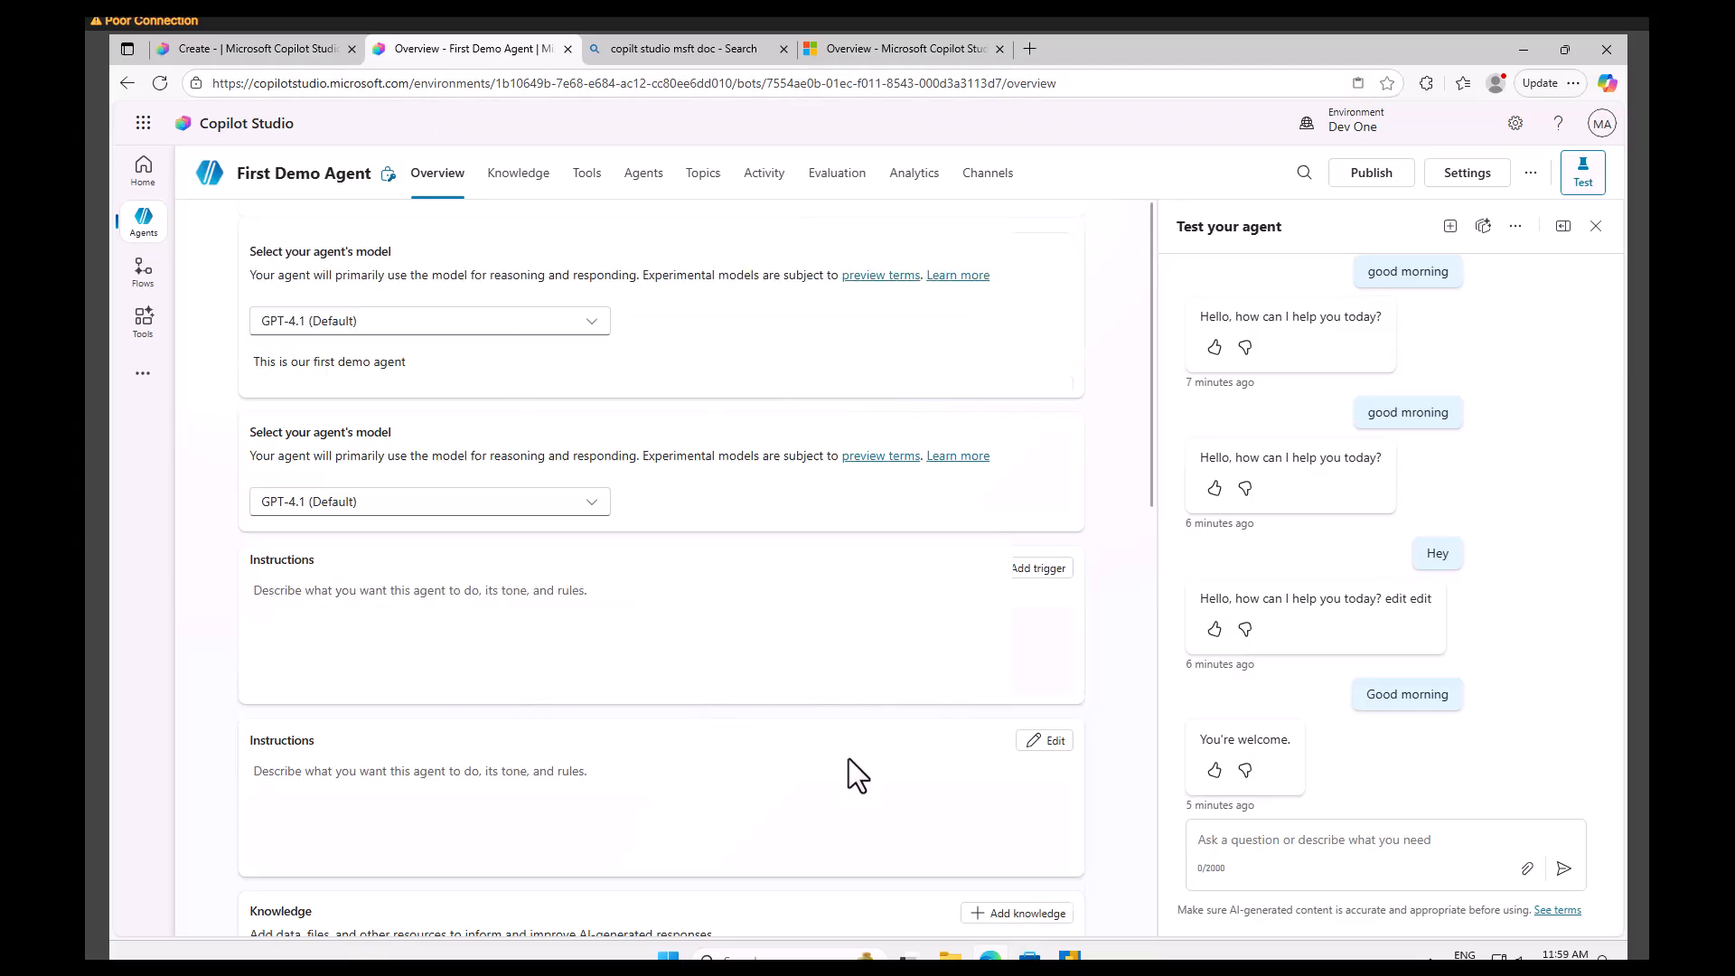
left_click(1030, 734)
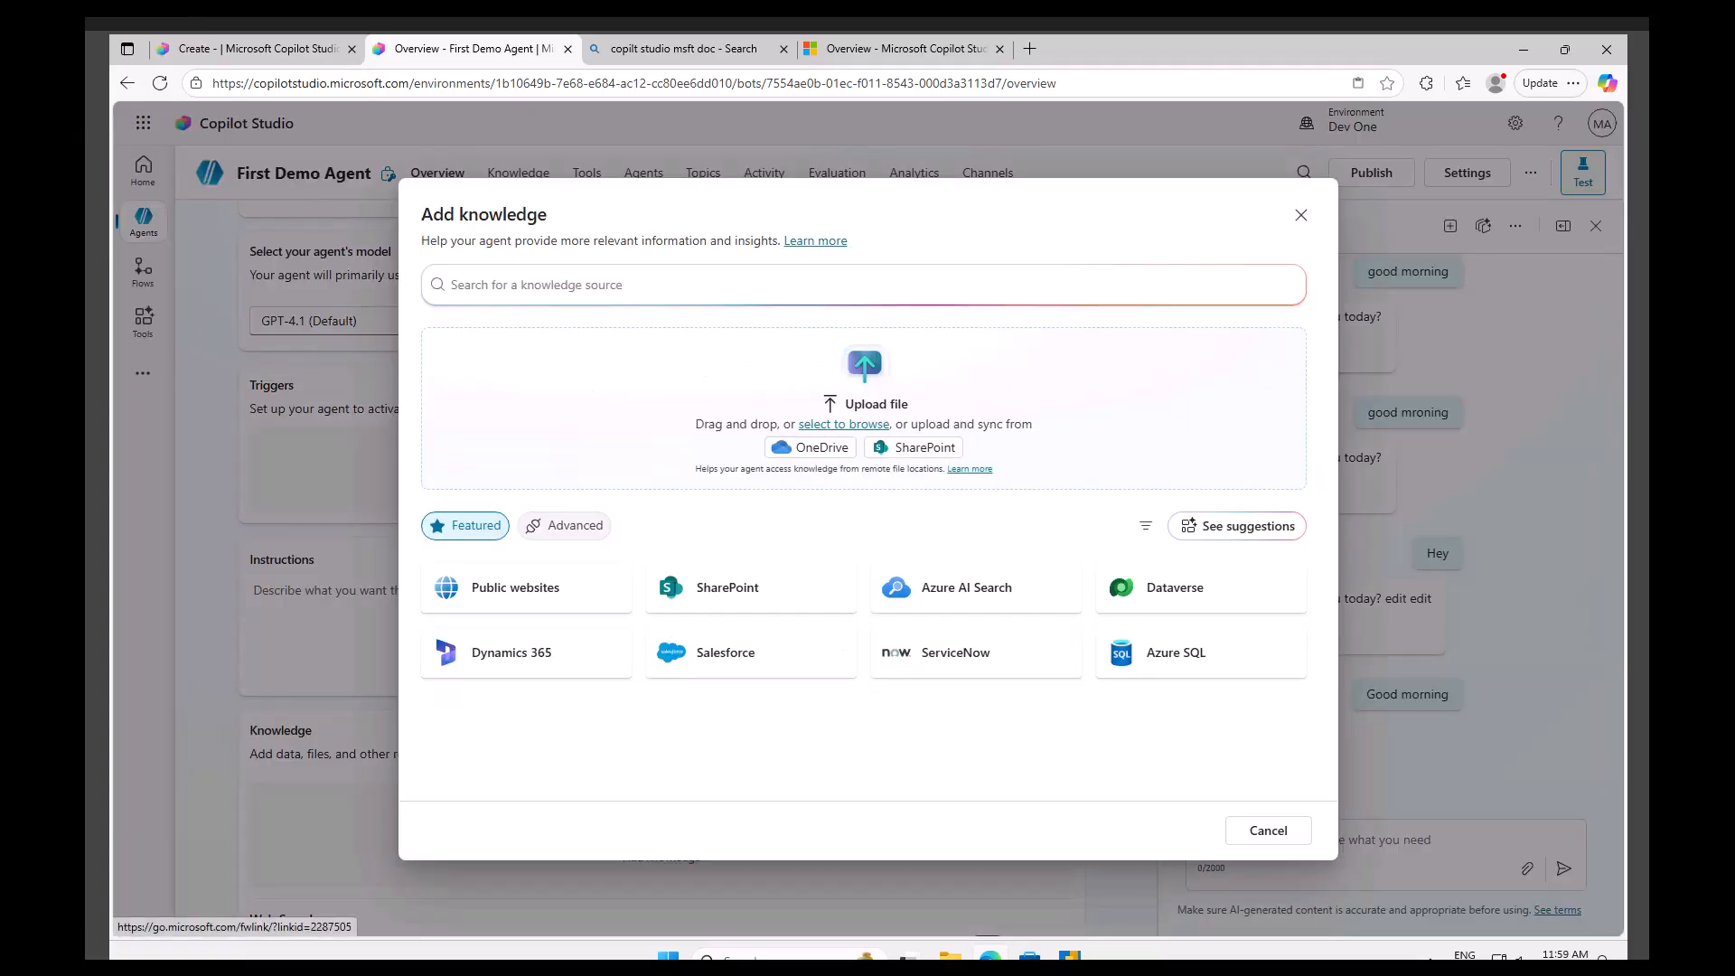
left_click(548, 589)
left_click(529, 305)
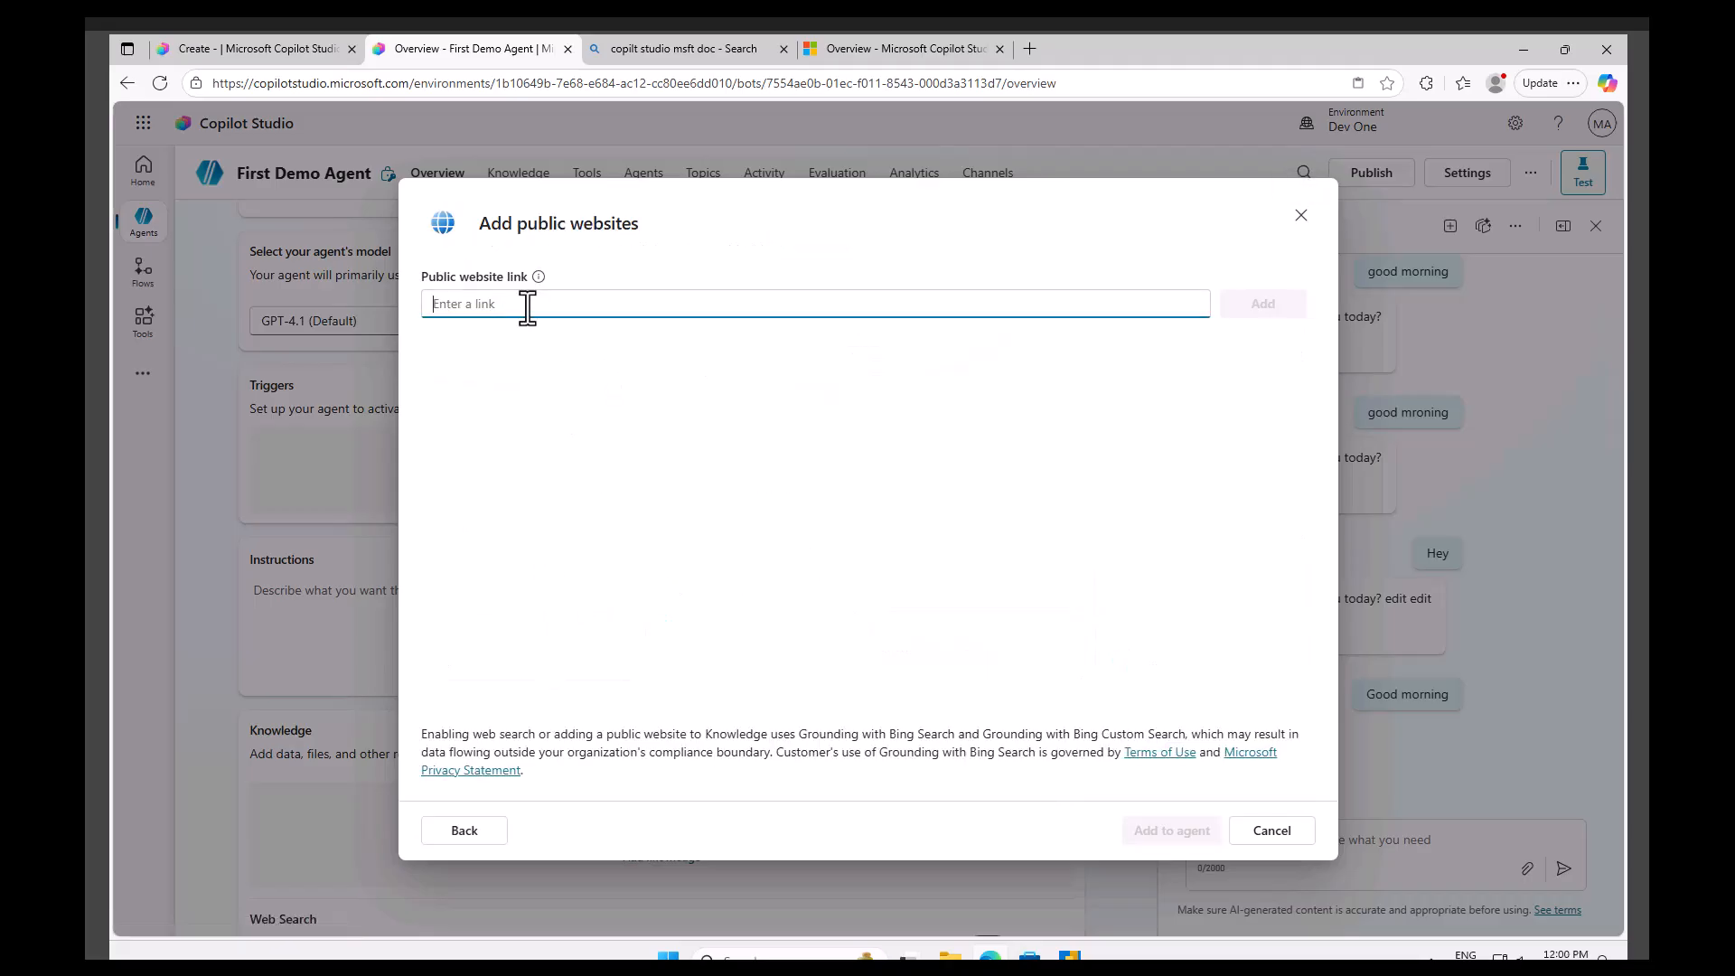
key("ctrl+v")
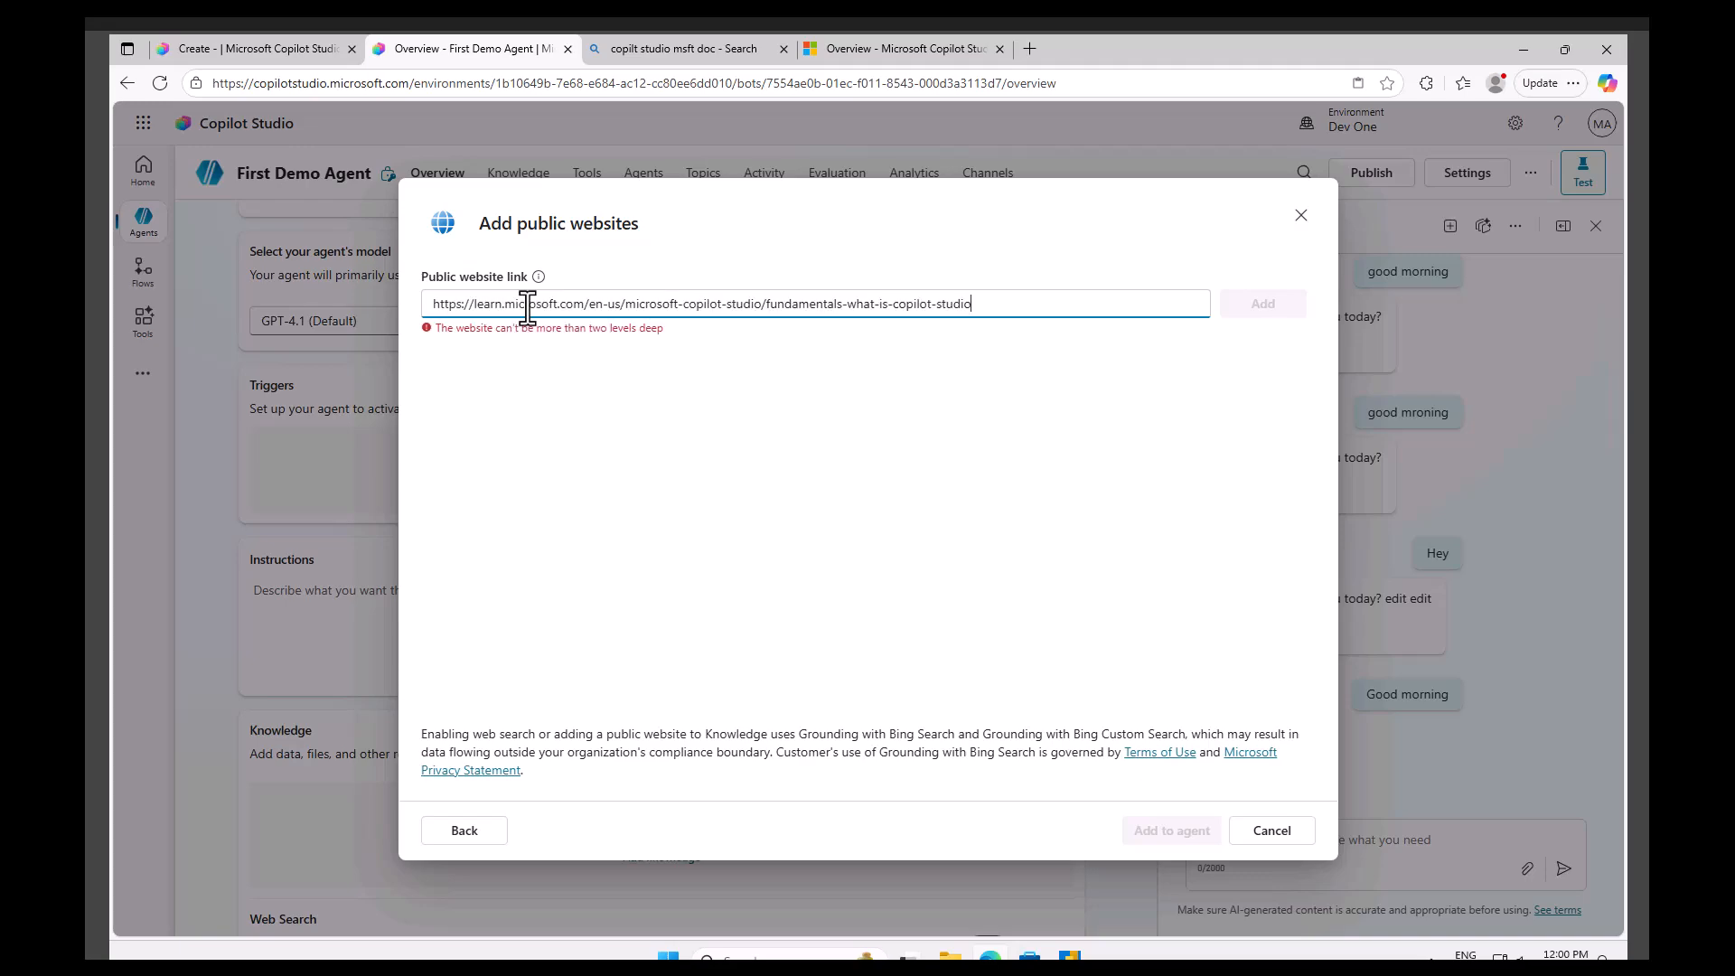
left_click(644, 432)
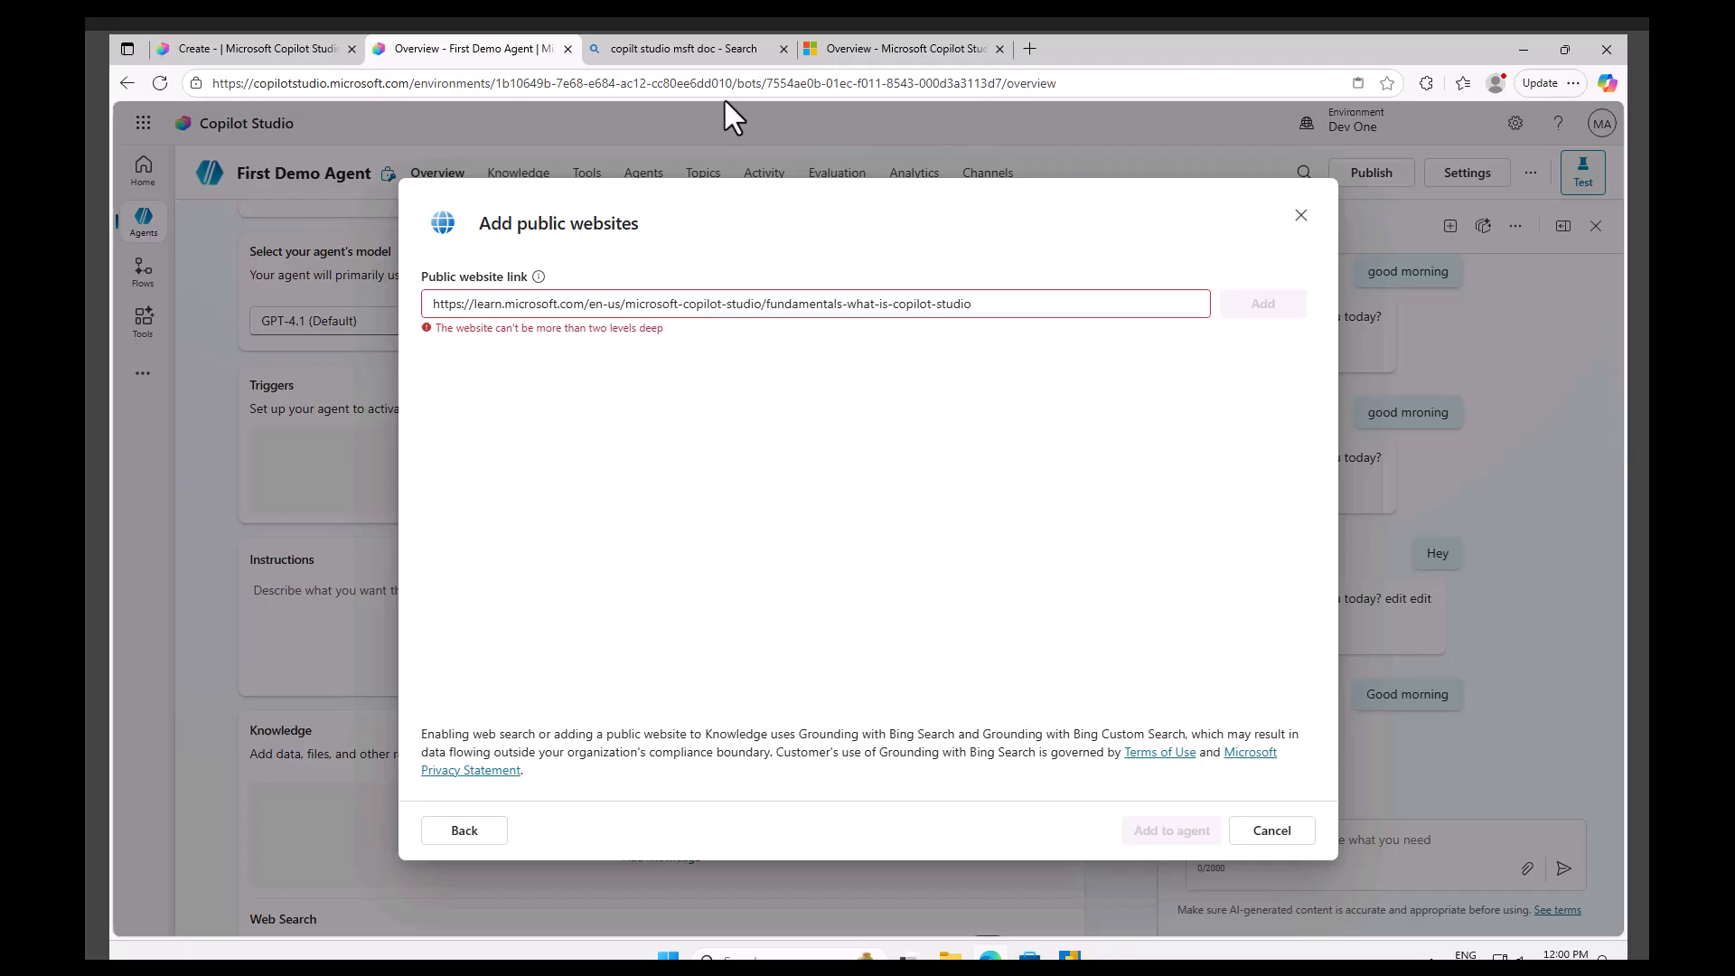
left_click(881, 51)
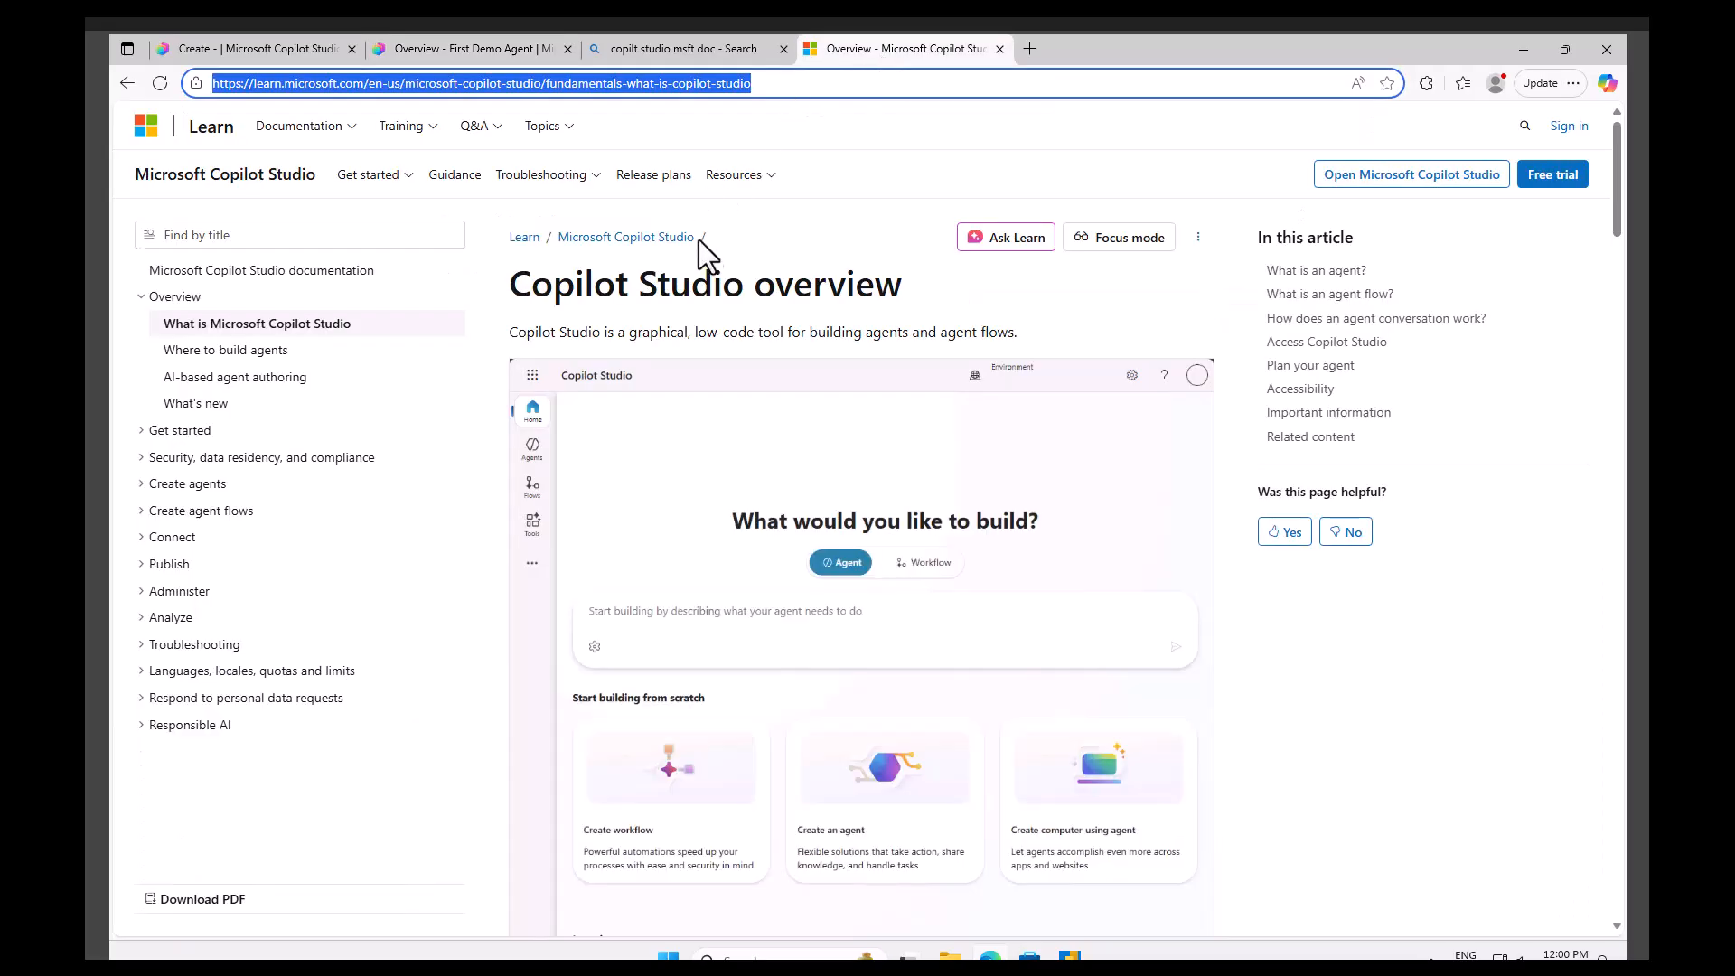
left_click(804, 85)
left_click_drag(795, 85, 545, 85)
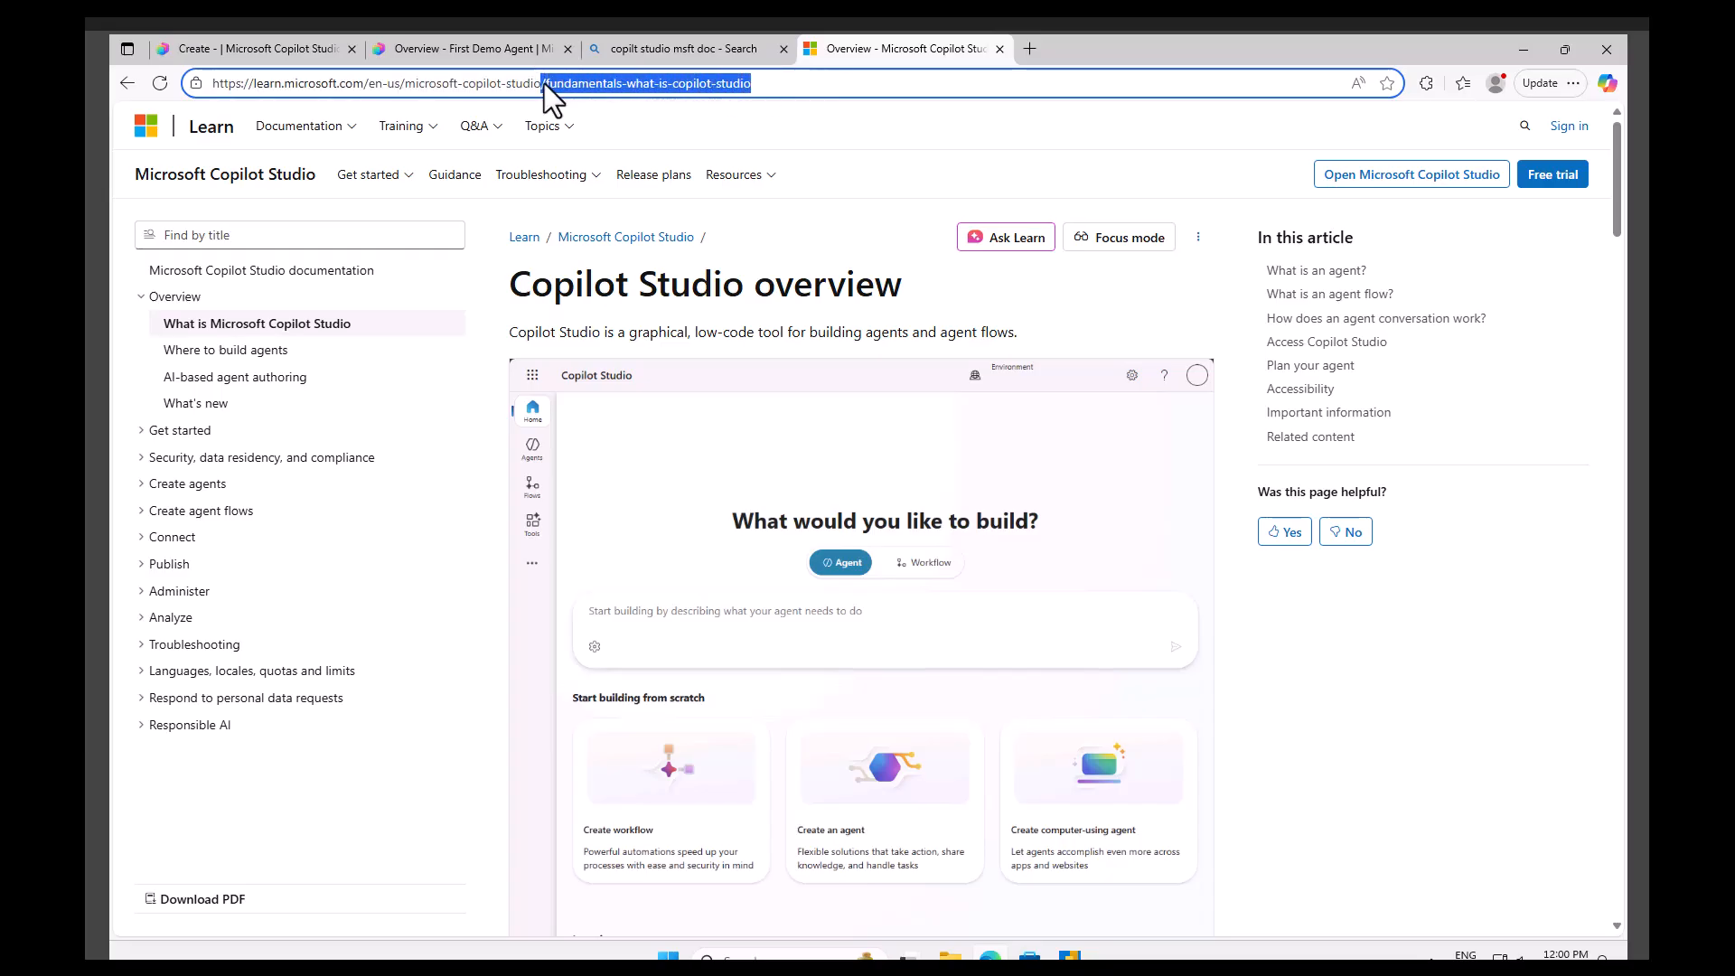
left_click(459, 45)
left_click_drag(1002, 305, 773, 306)
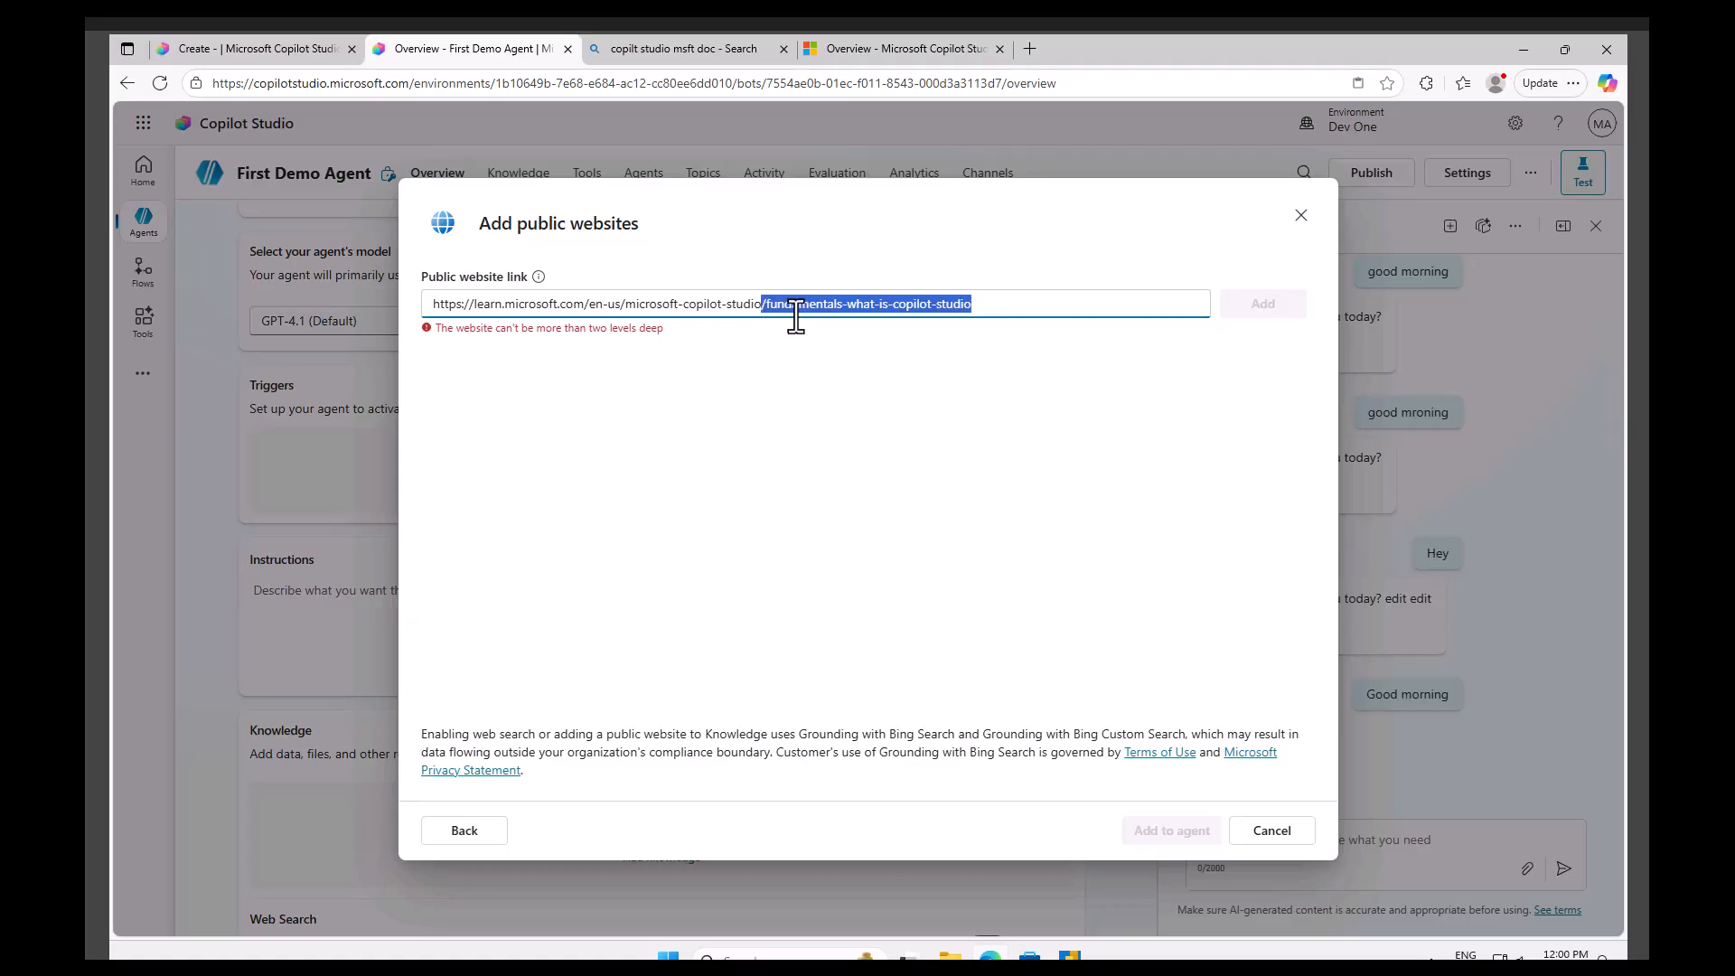
key("BackSpace")
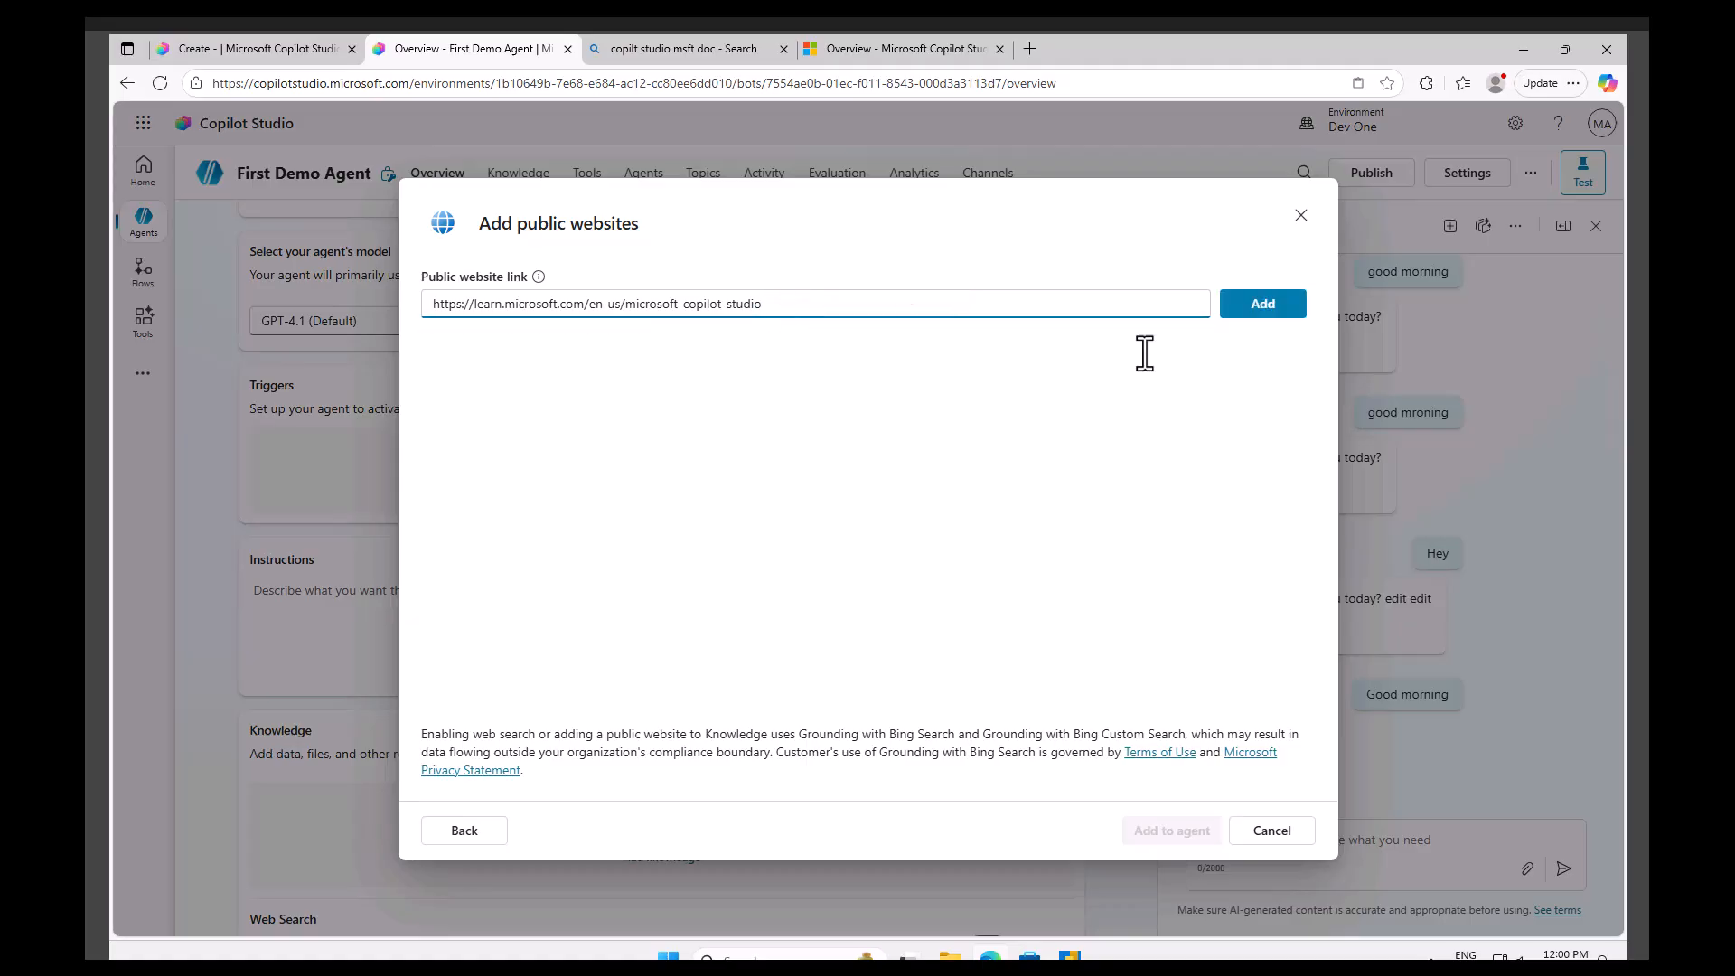
left_click(1252, 307)
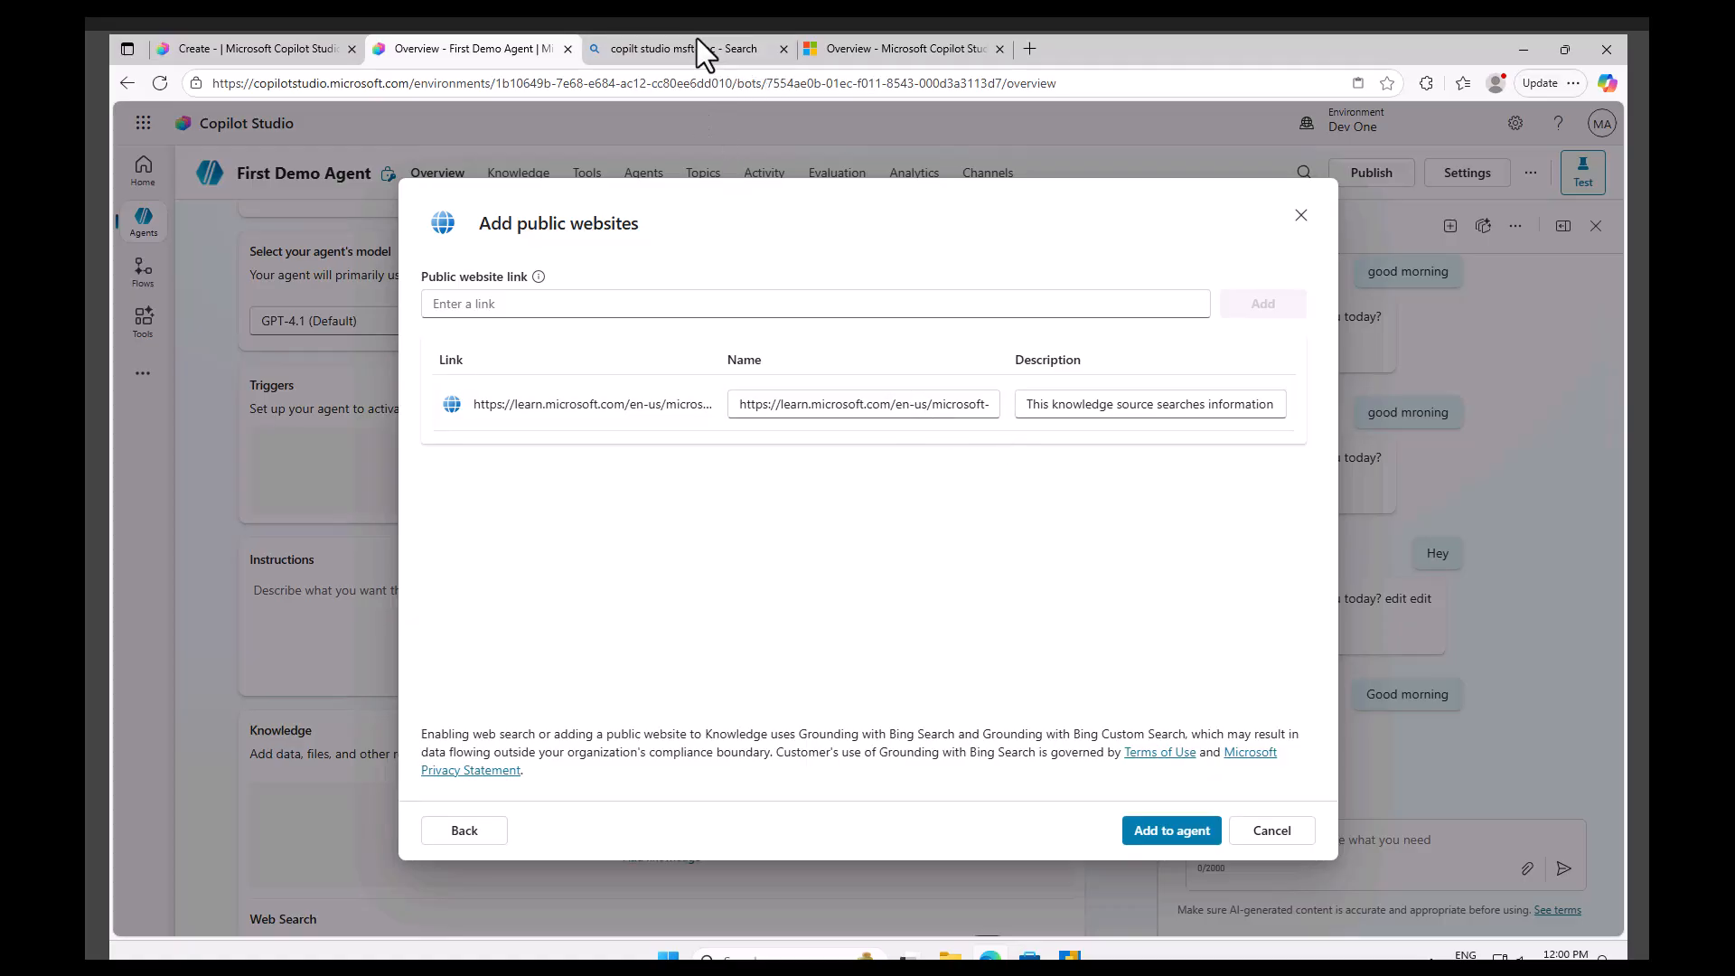
left_click(1166, 830)
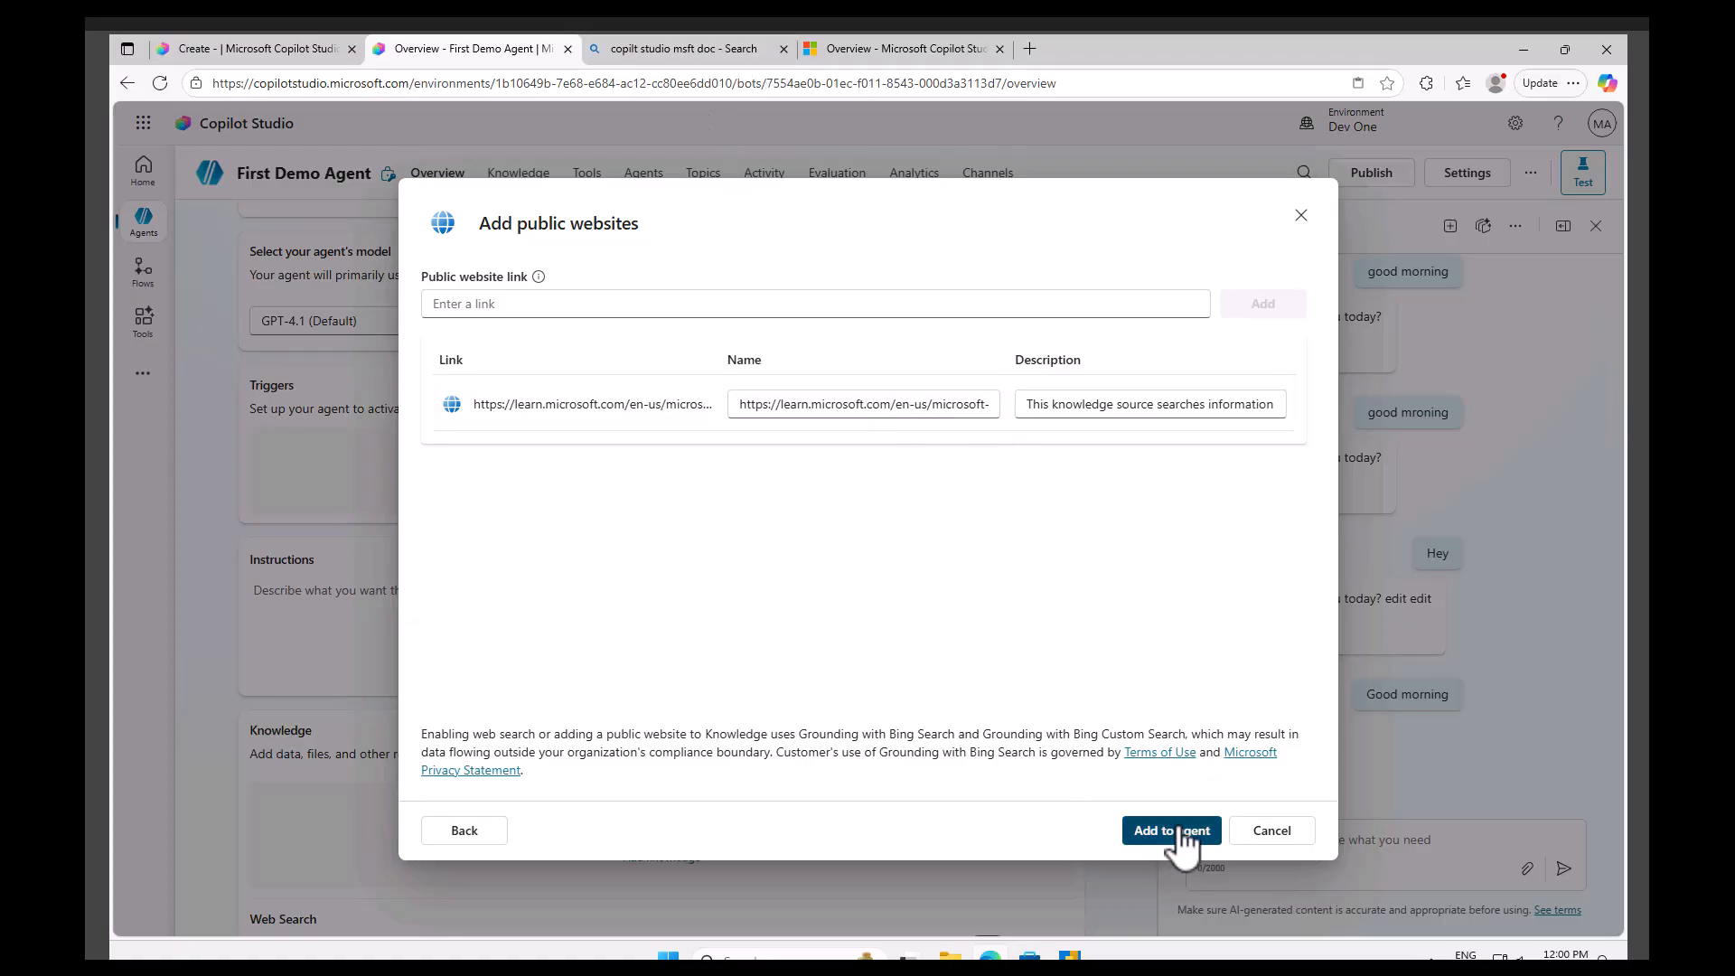
left_click(901, 51)
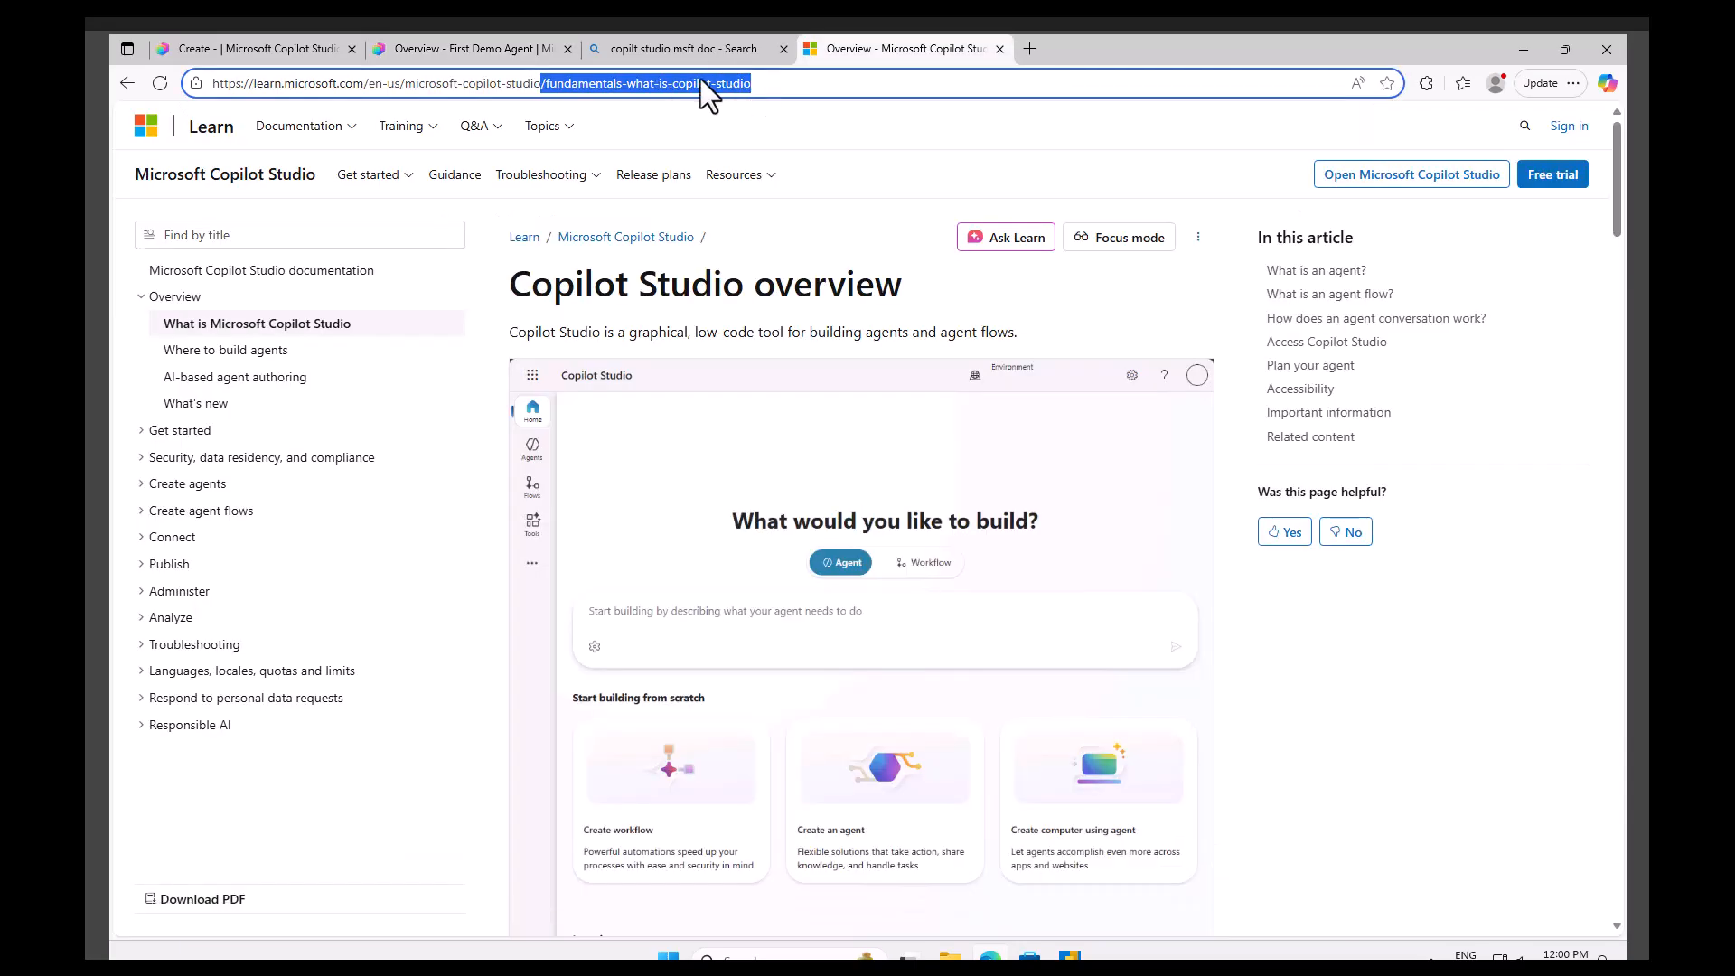
key("BackSpace")
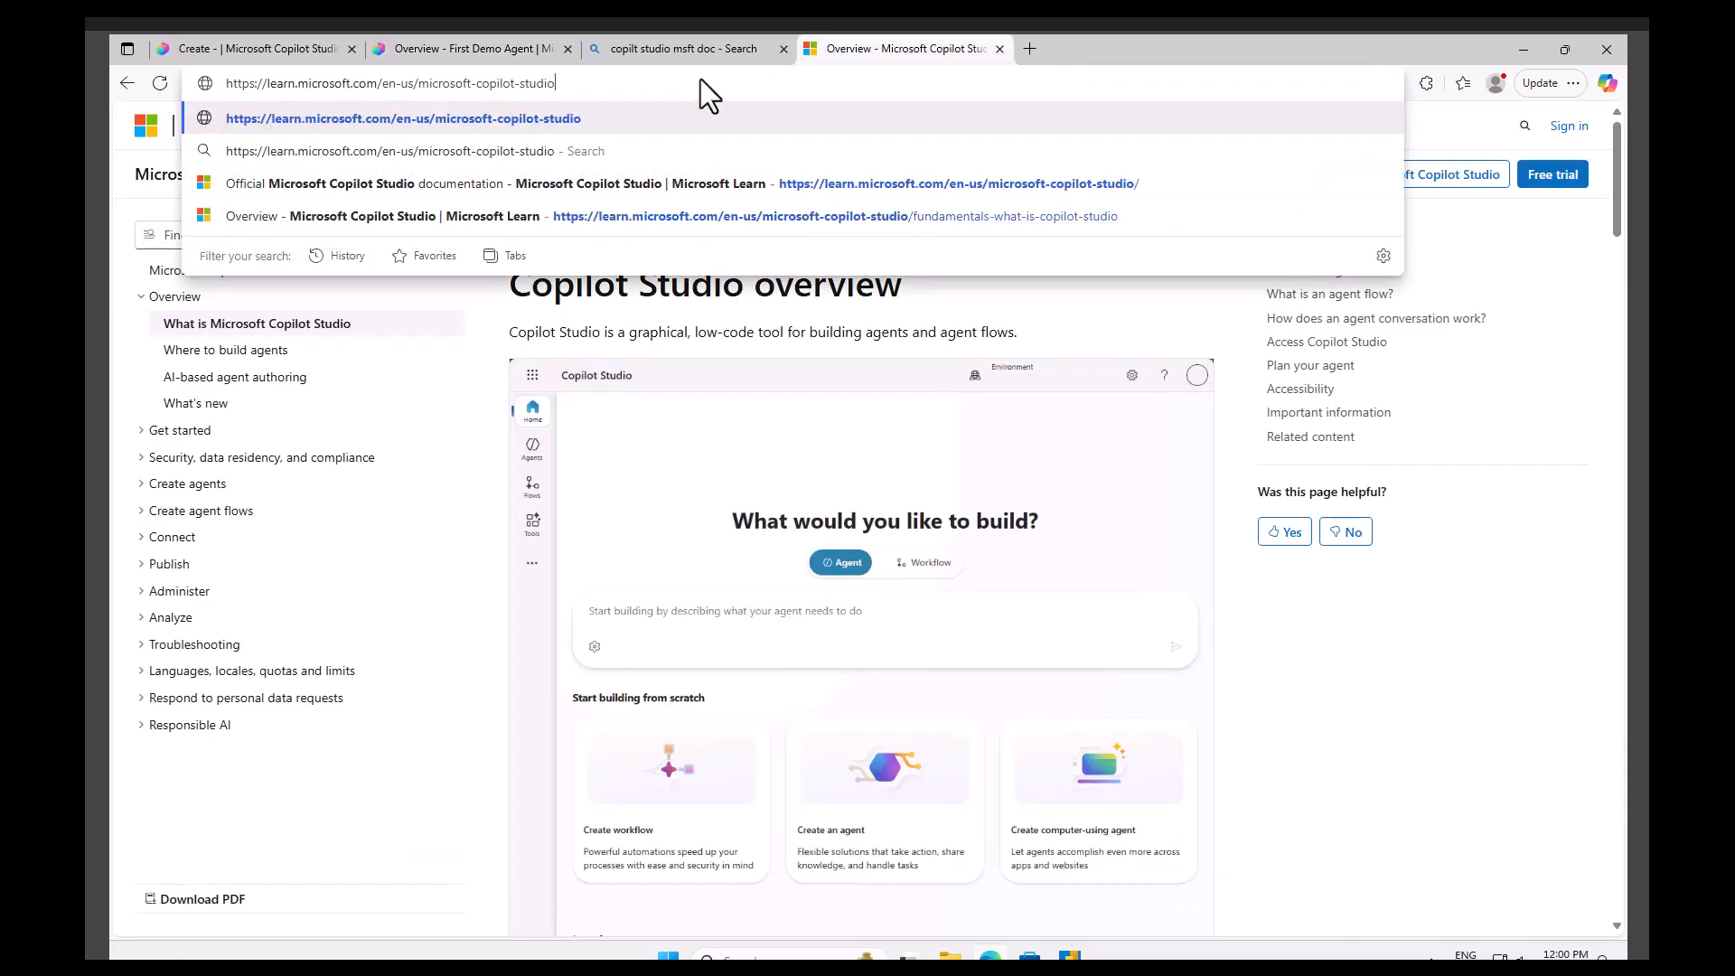
key("Return")
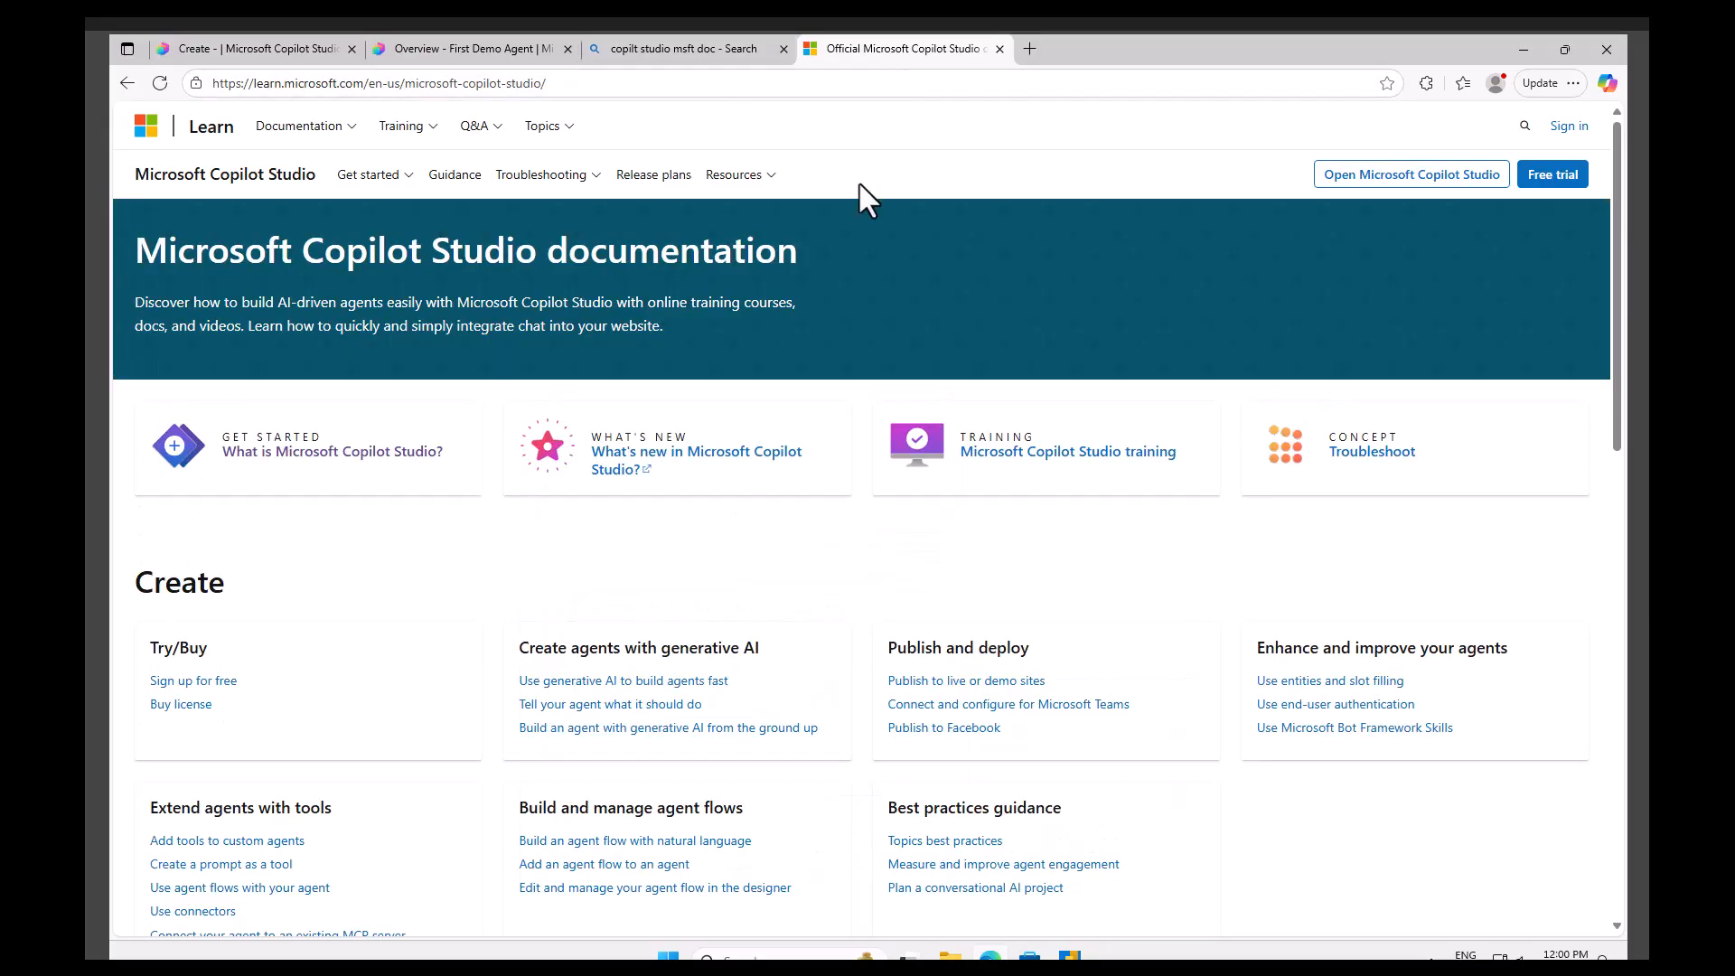
scroll(817, 653, "down", 7)
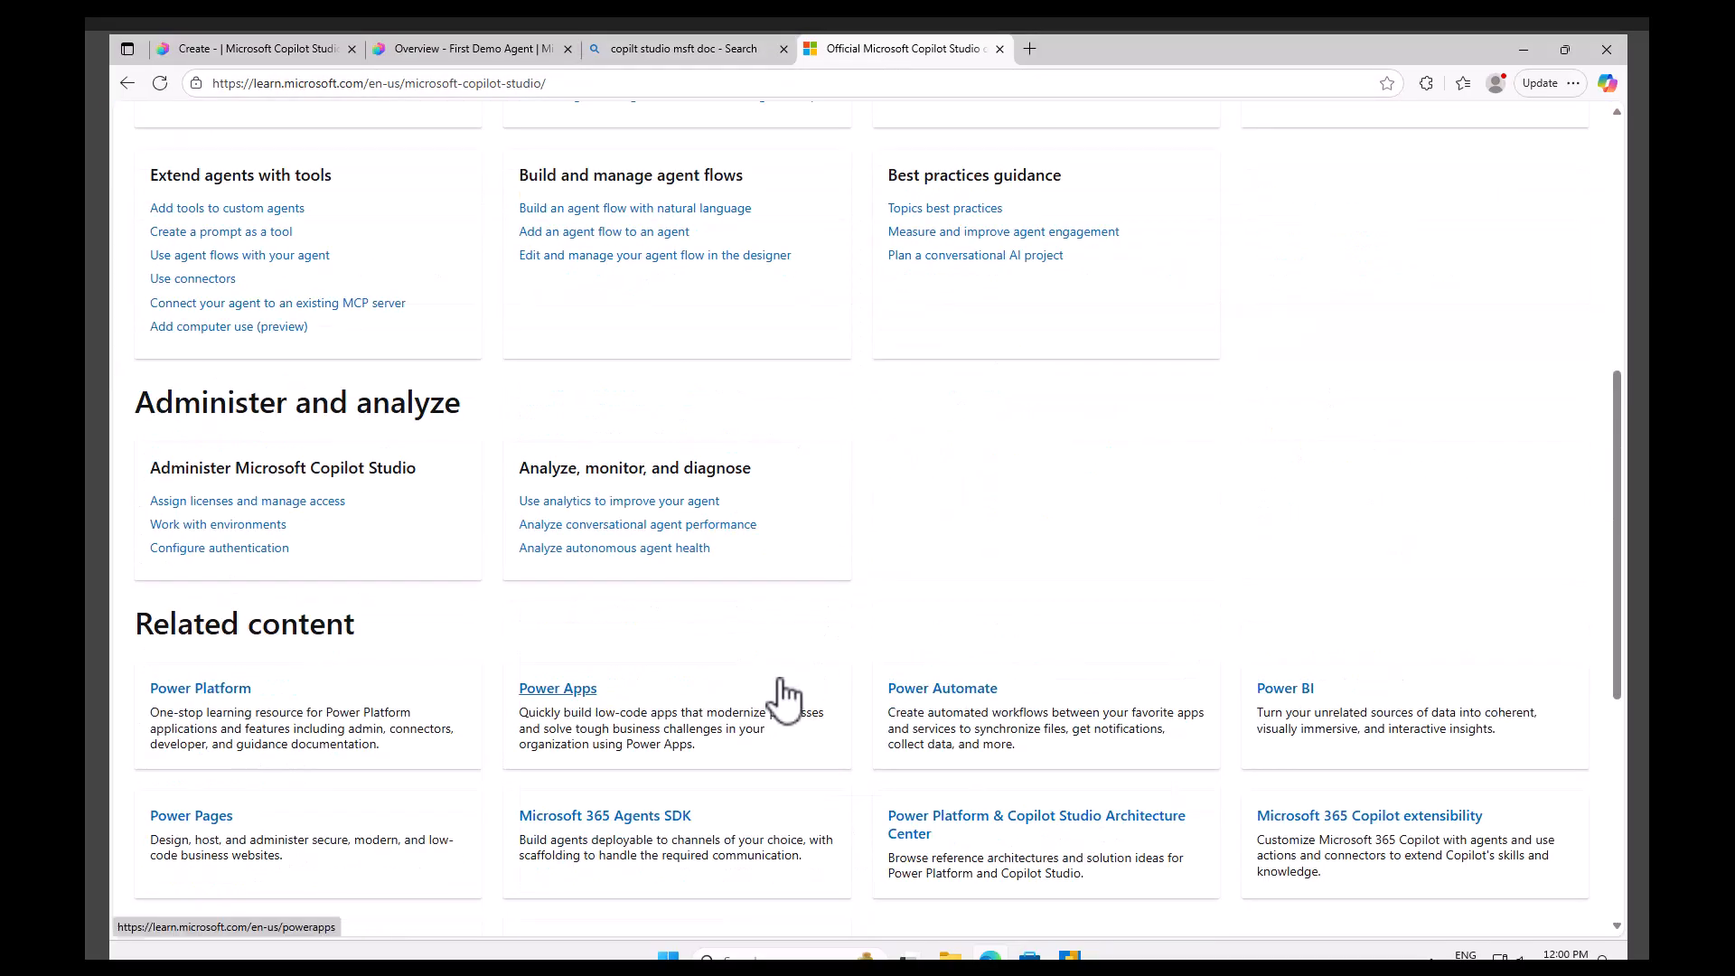
scroll(779, 679, "down", 2)
Return to the agent's overview page and review its Knowledge section.
left_click_drag(885, 48, 646, 52)
left_click(493, 52)
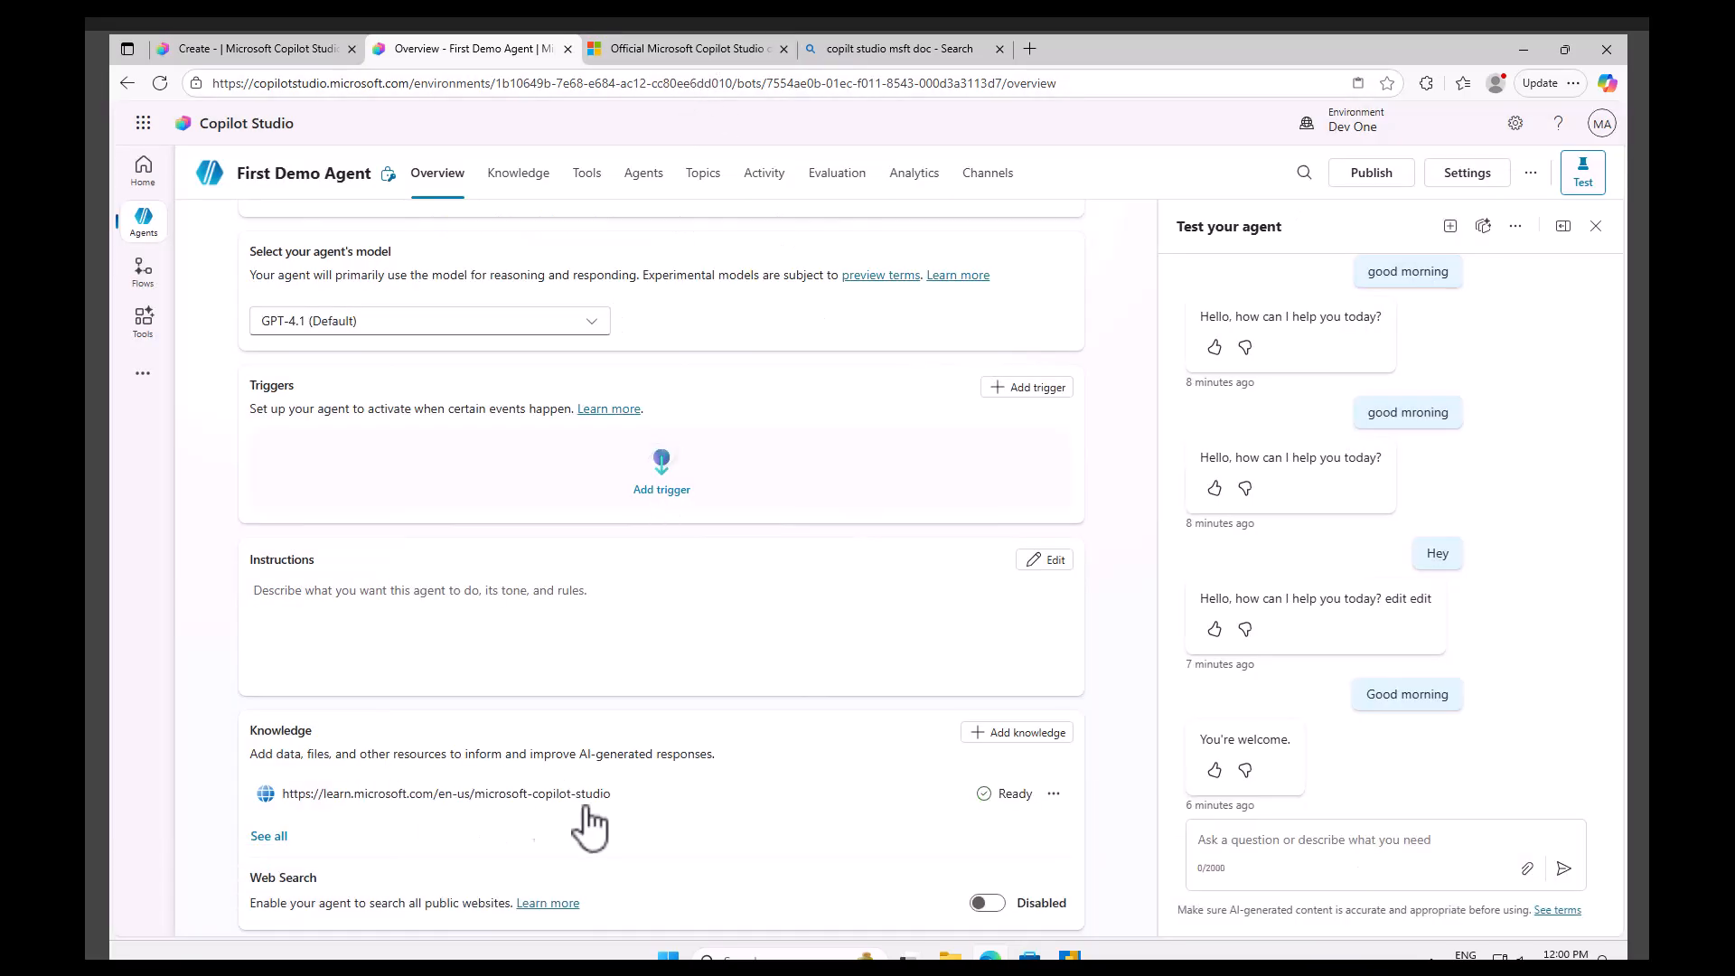
scroll(379, 773, "down", 2)
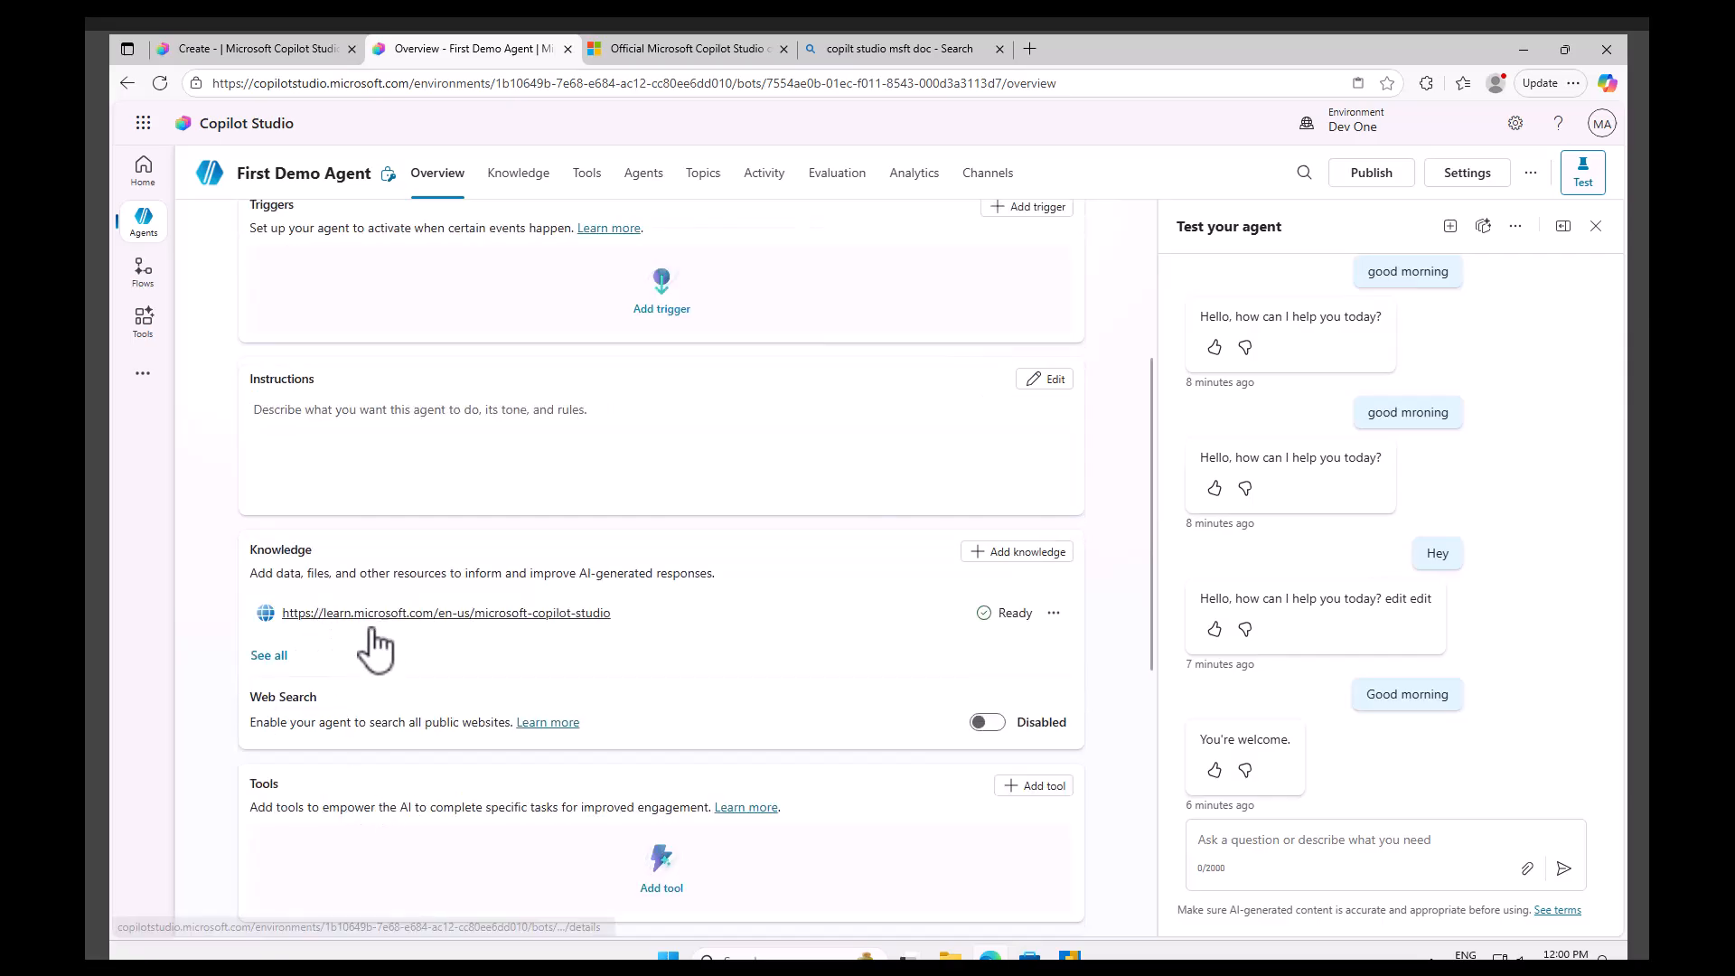
Enable web search for the agent in its overview settings.
left_click(1053, 614)
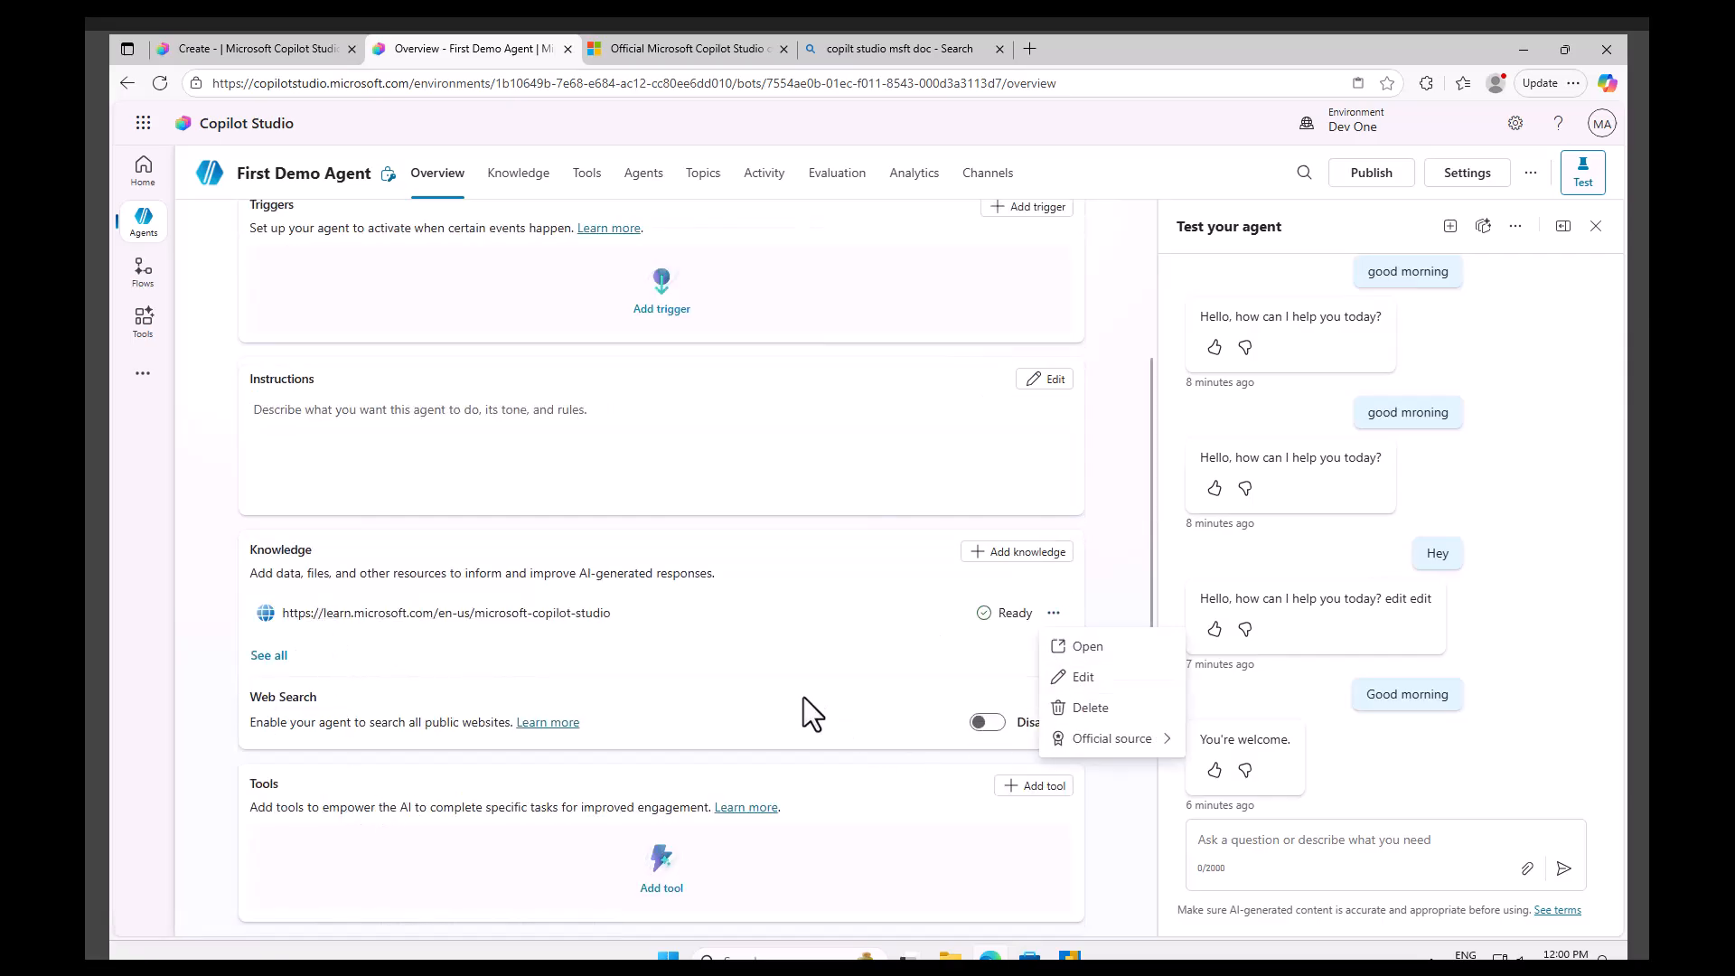
left_click(991, 721)
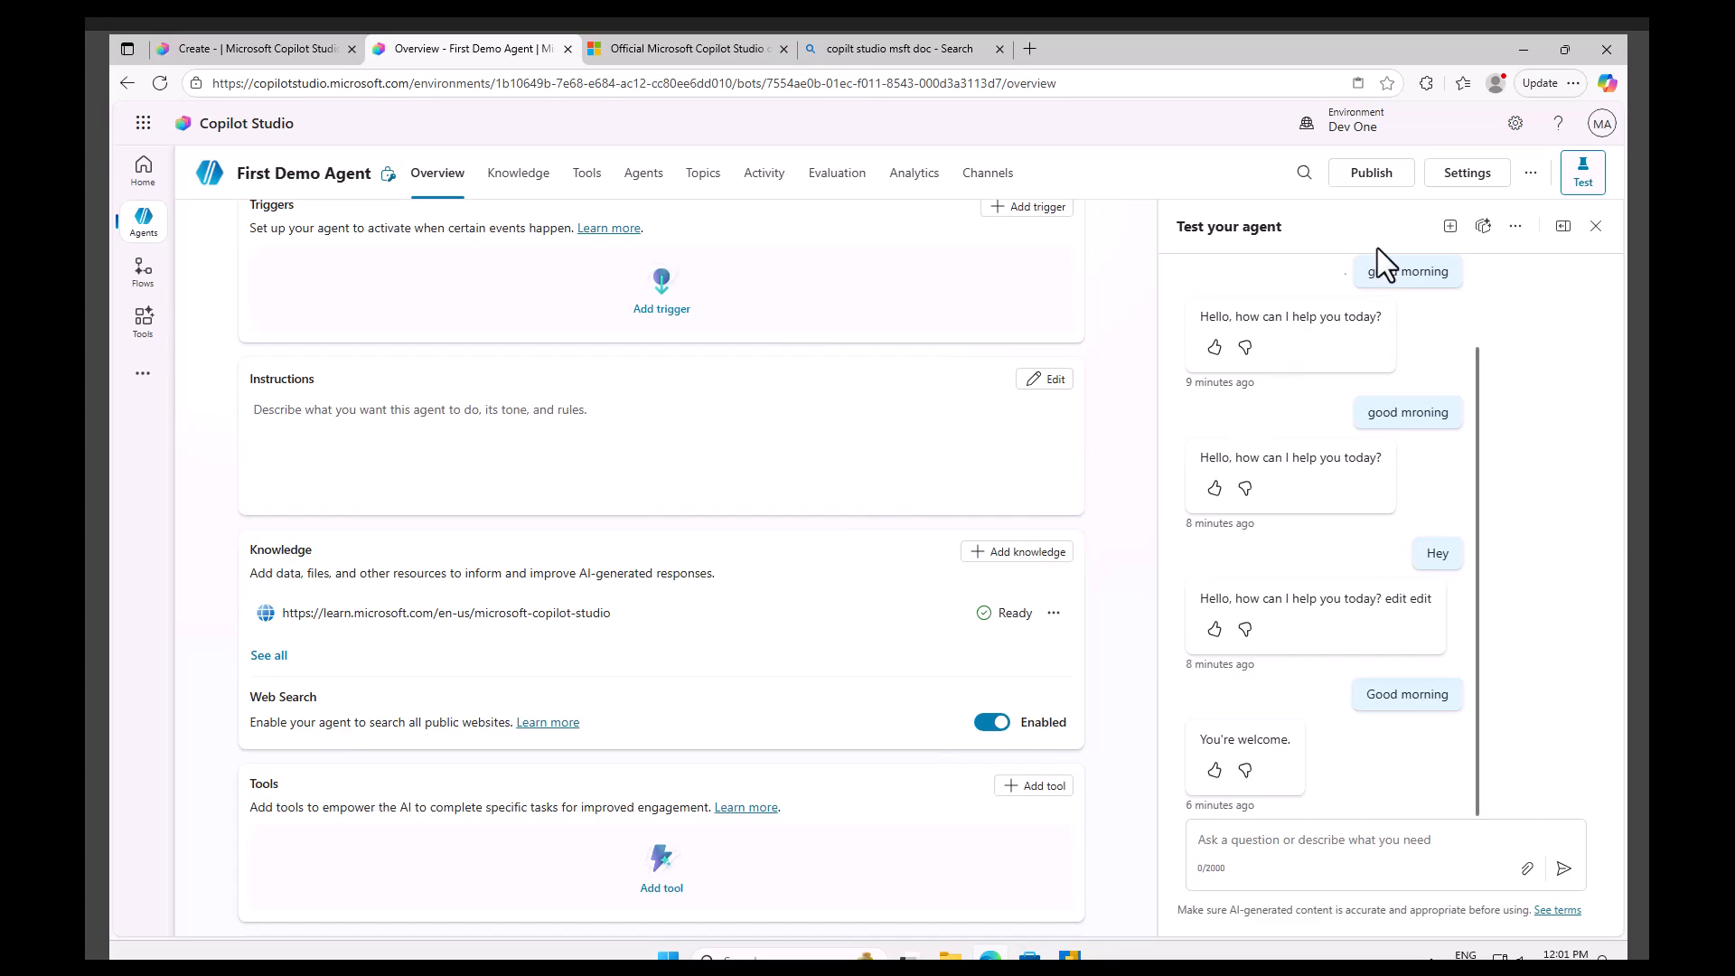
Try to publish the agent with the Force newest version option selected.
left_click(1372, 171)
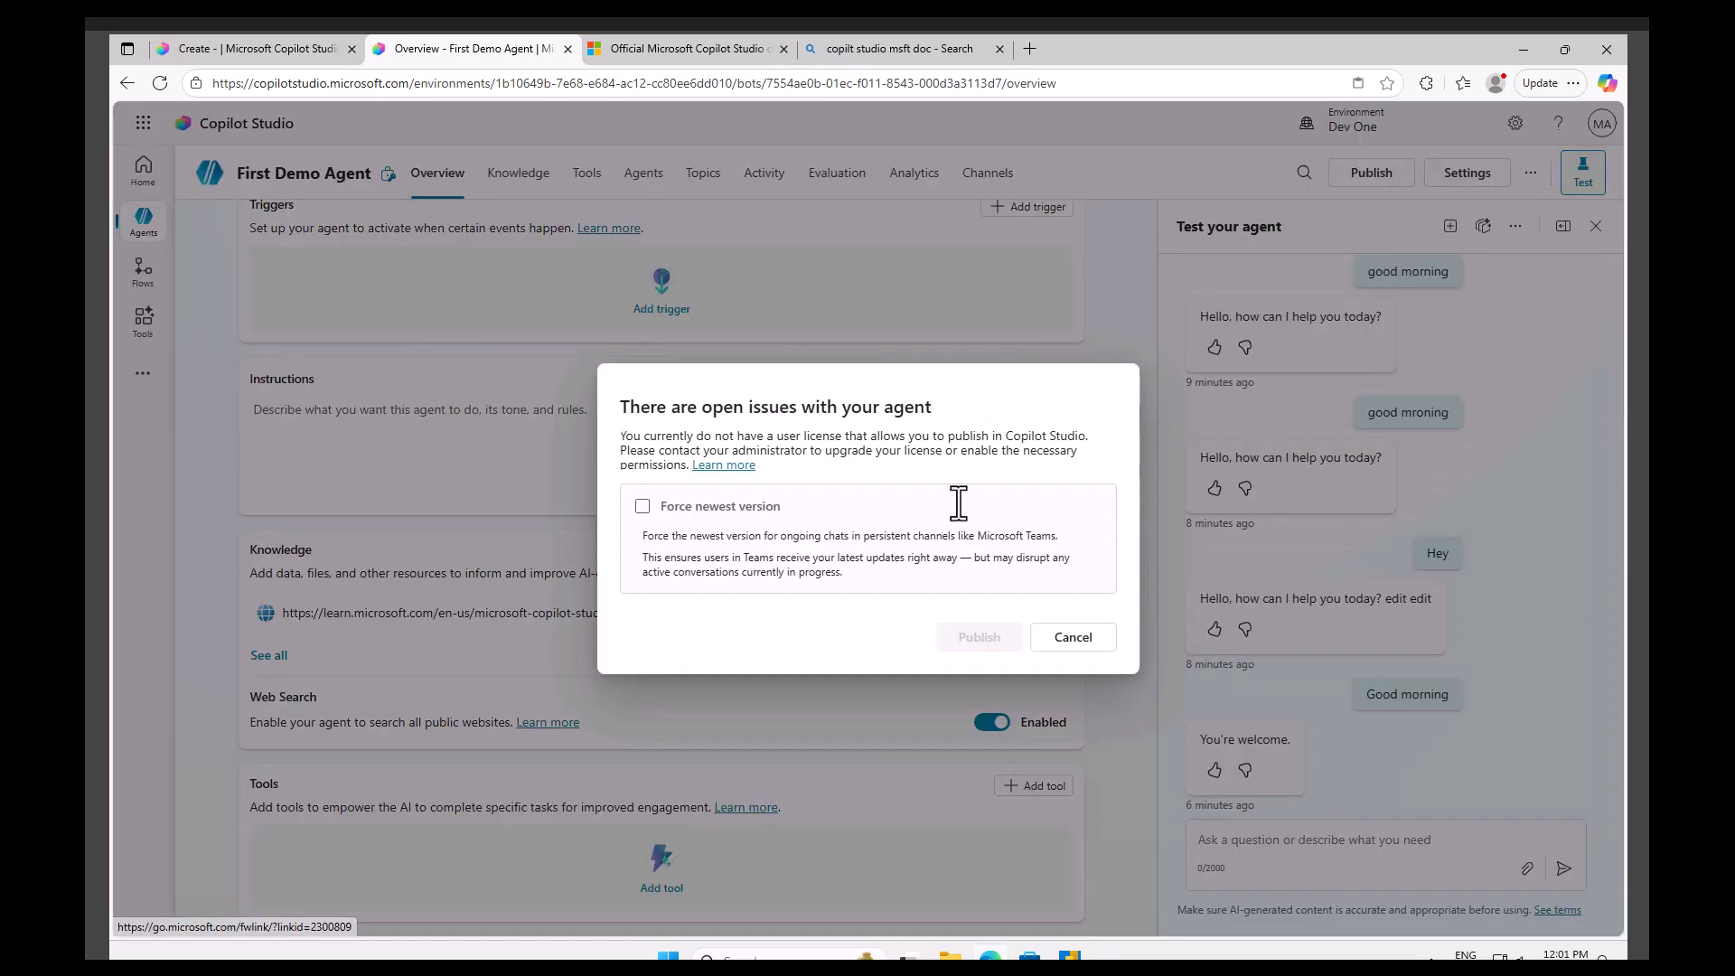
left_click(678, 512)
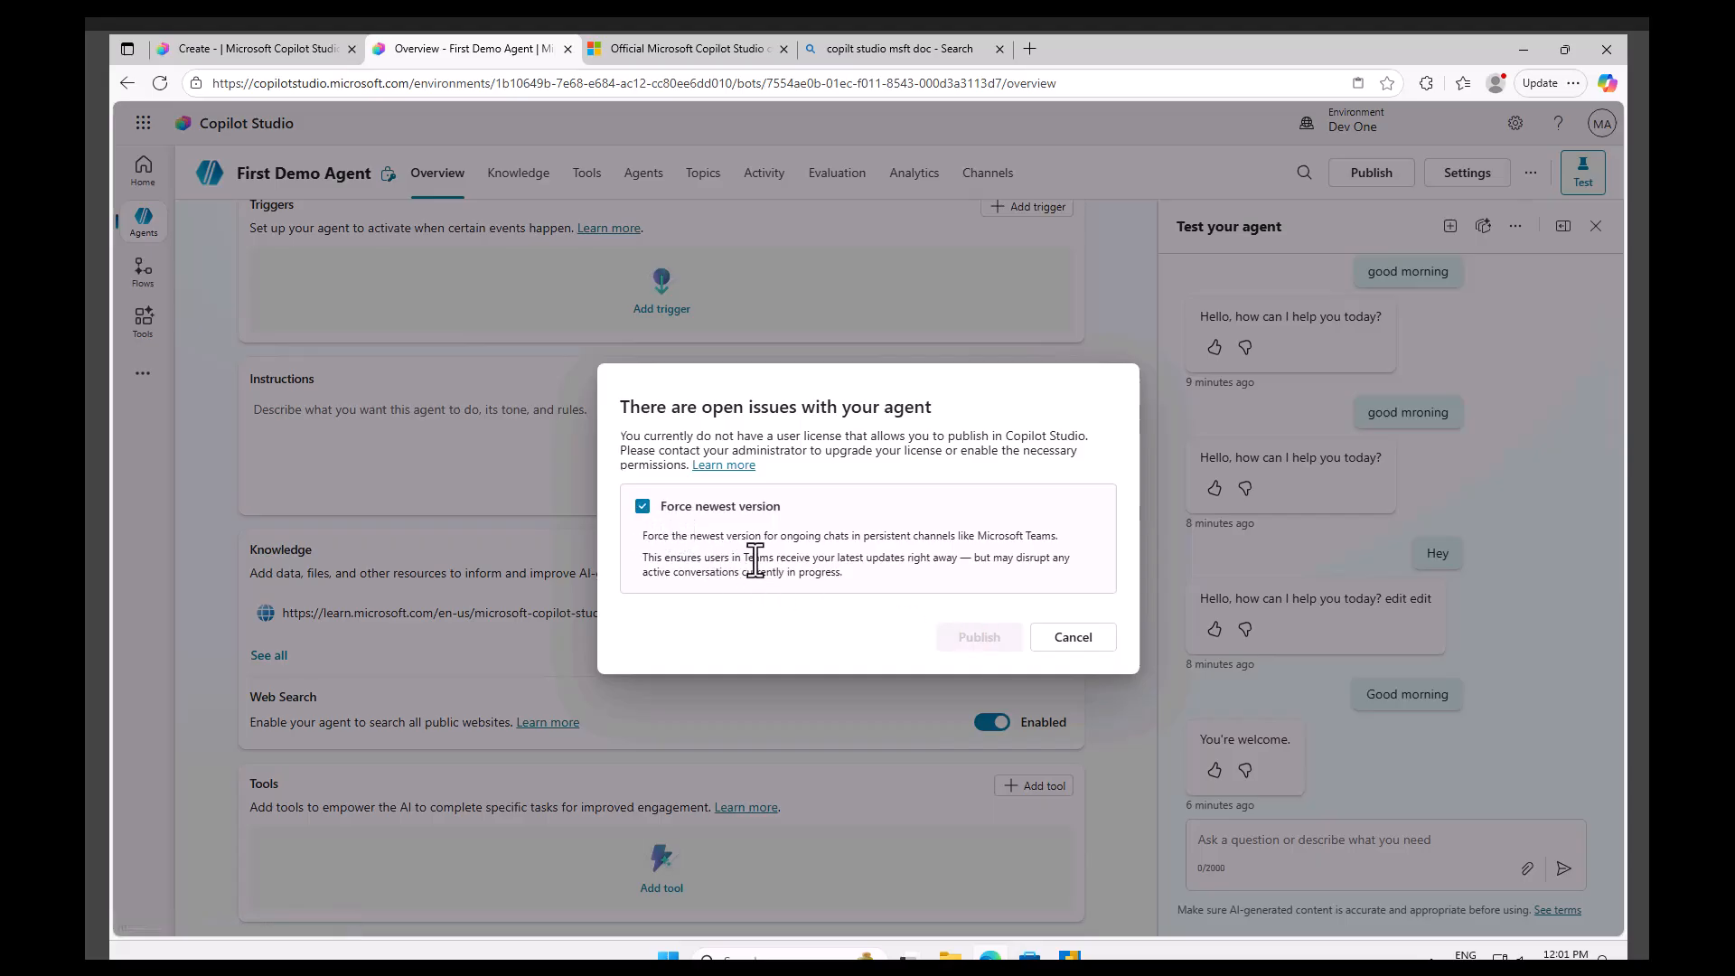
left_click(1065, 632)
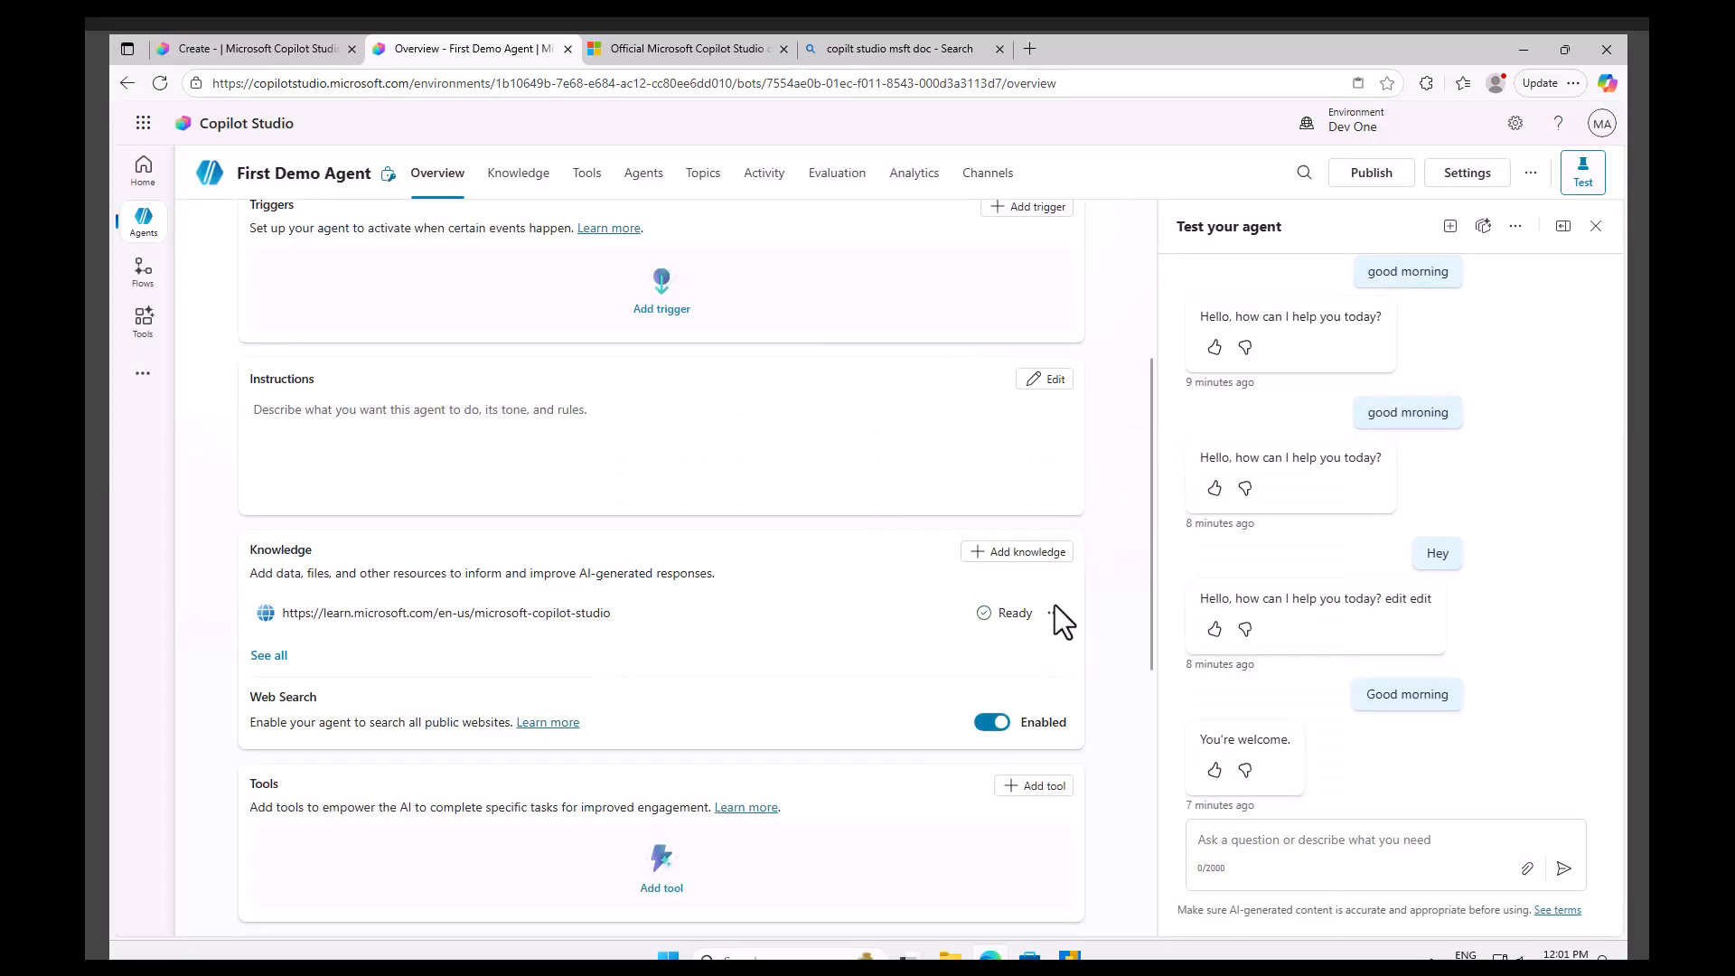
Start a new test session and send the agent the copied Learn heading 'Microsoft Copilot Studio documentation'.
left_click(1450, 227)
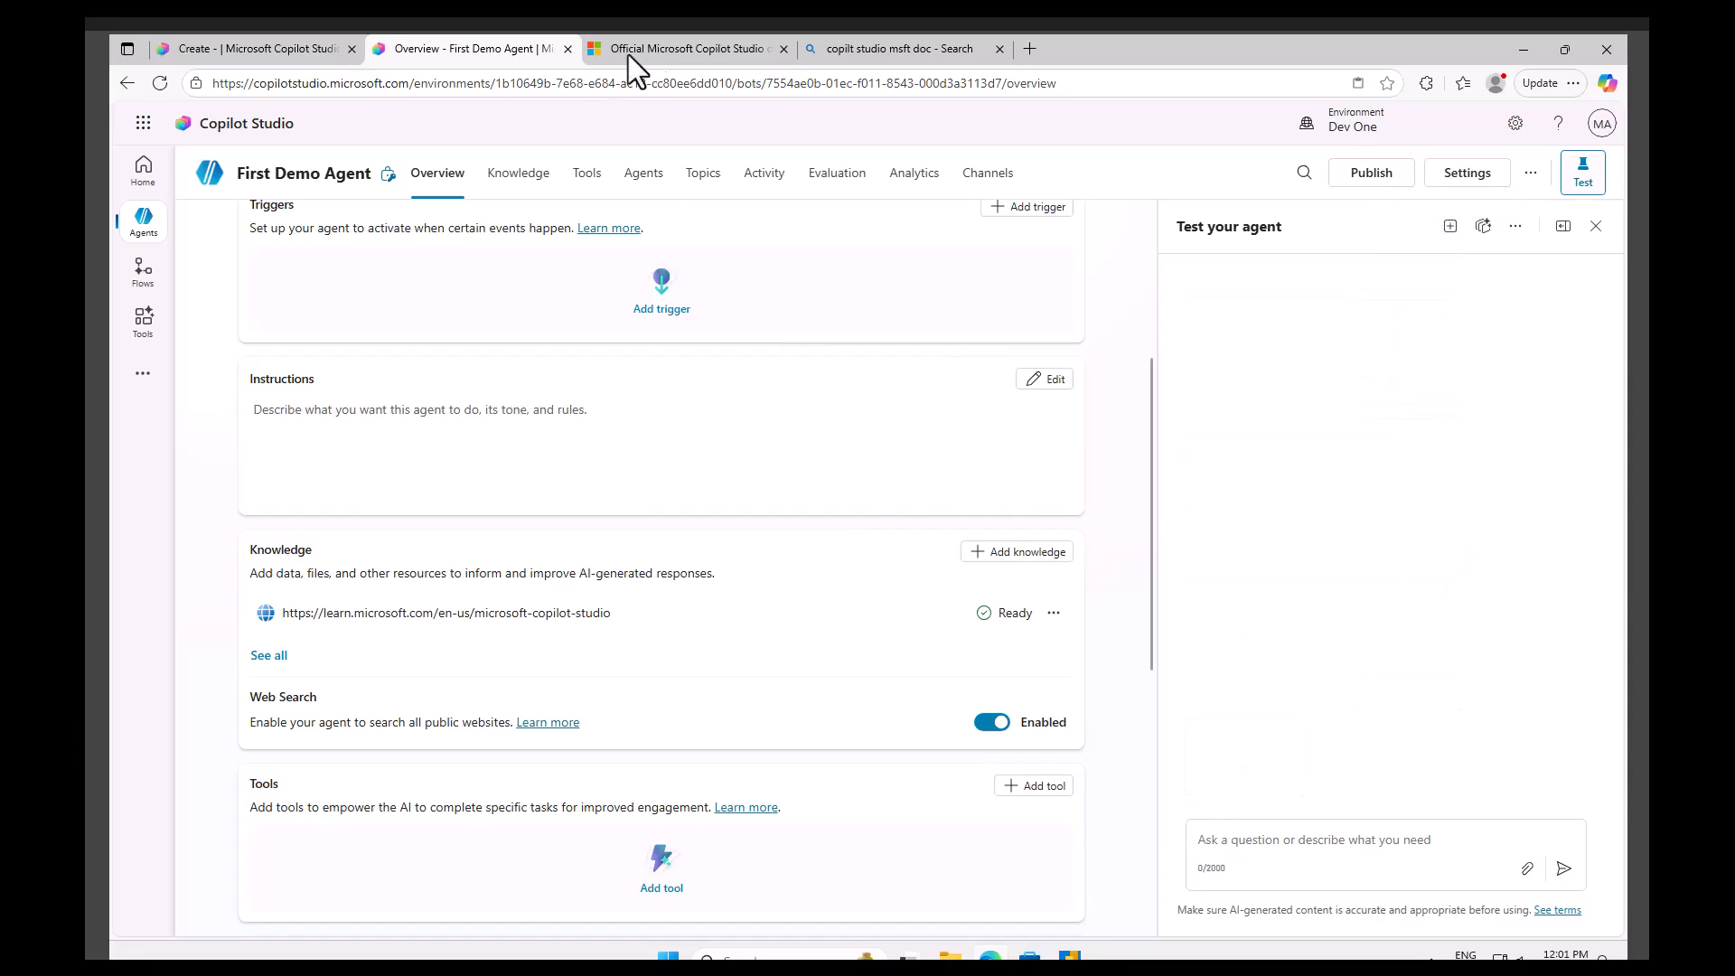
left_click(686, 50)
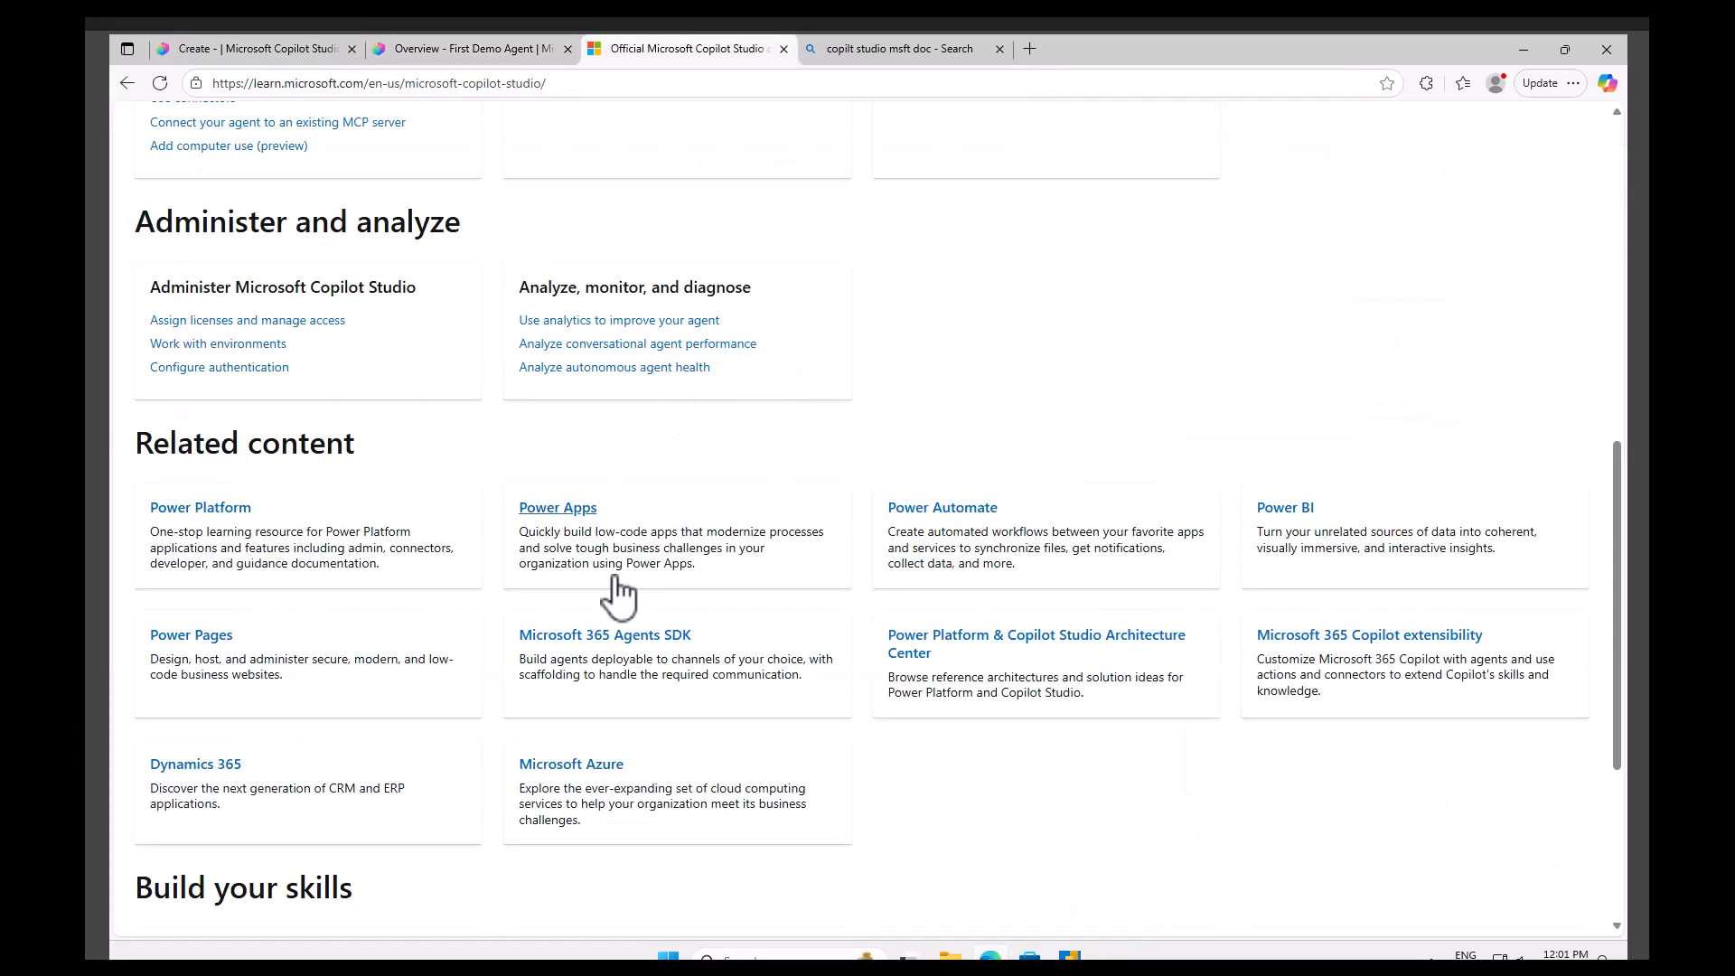
scroll(452, 562, "up", 5)
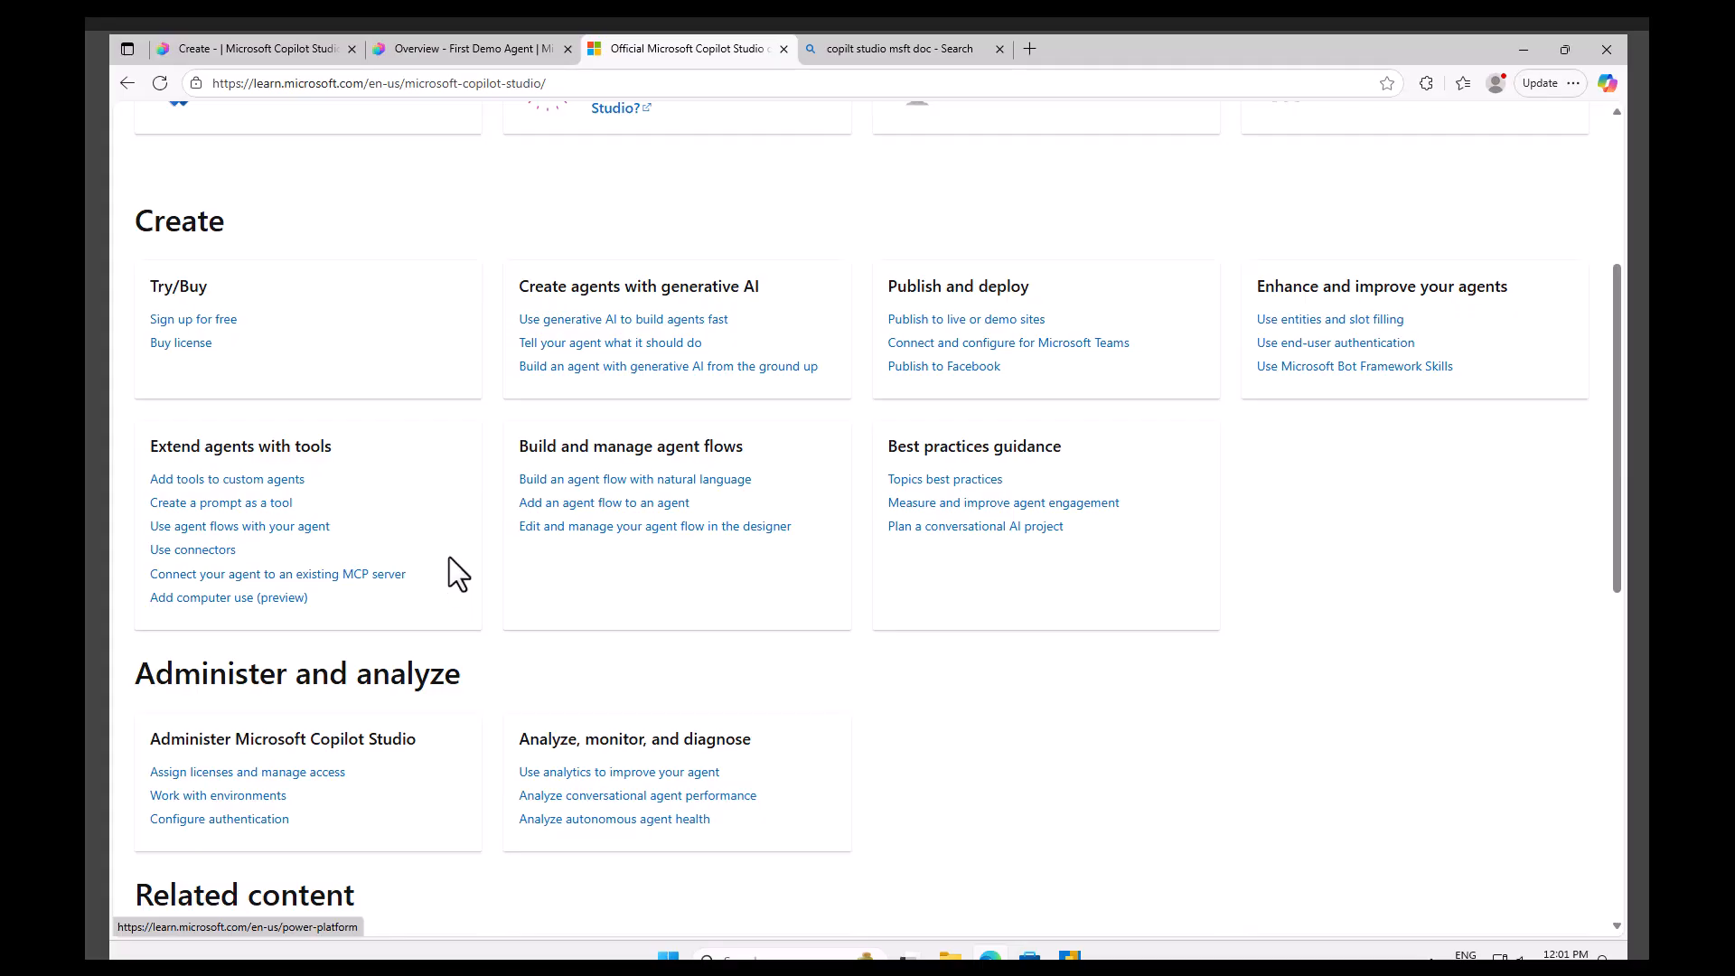
scroll(448, 557, "up", 4)
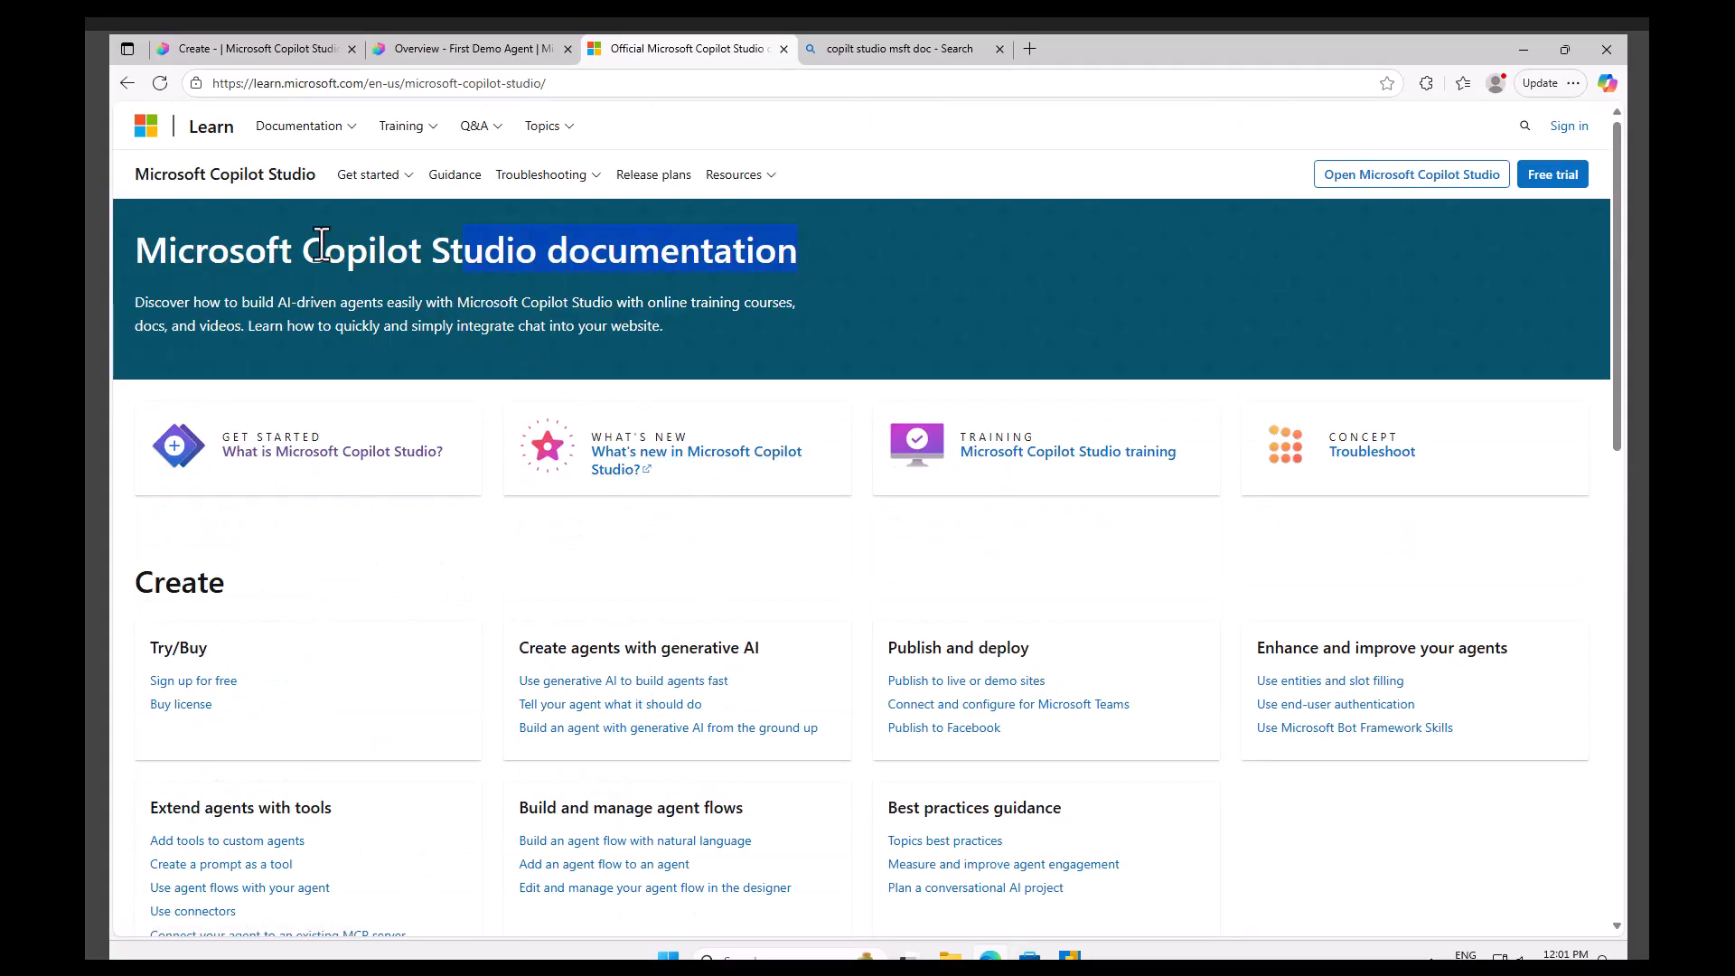
right_click(176, 255)
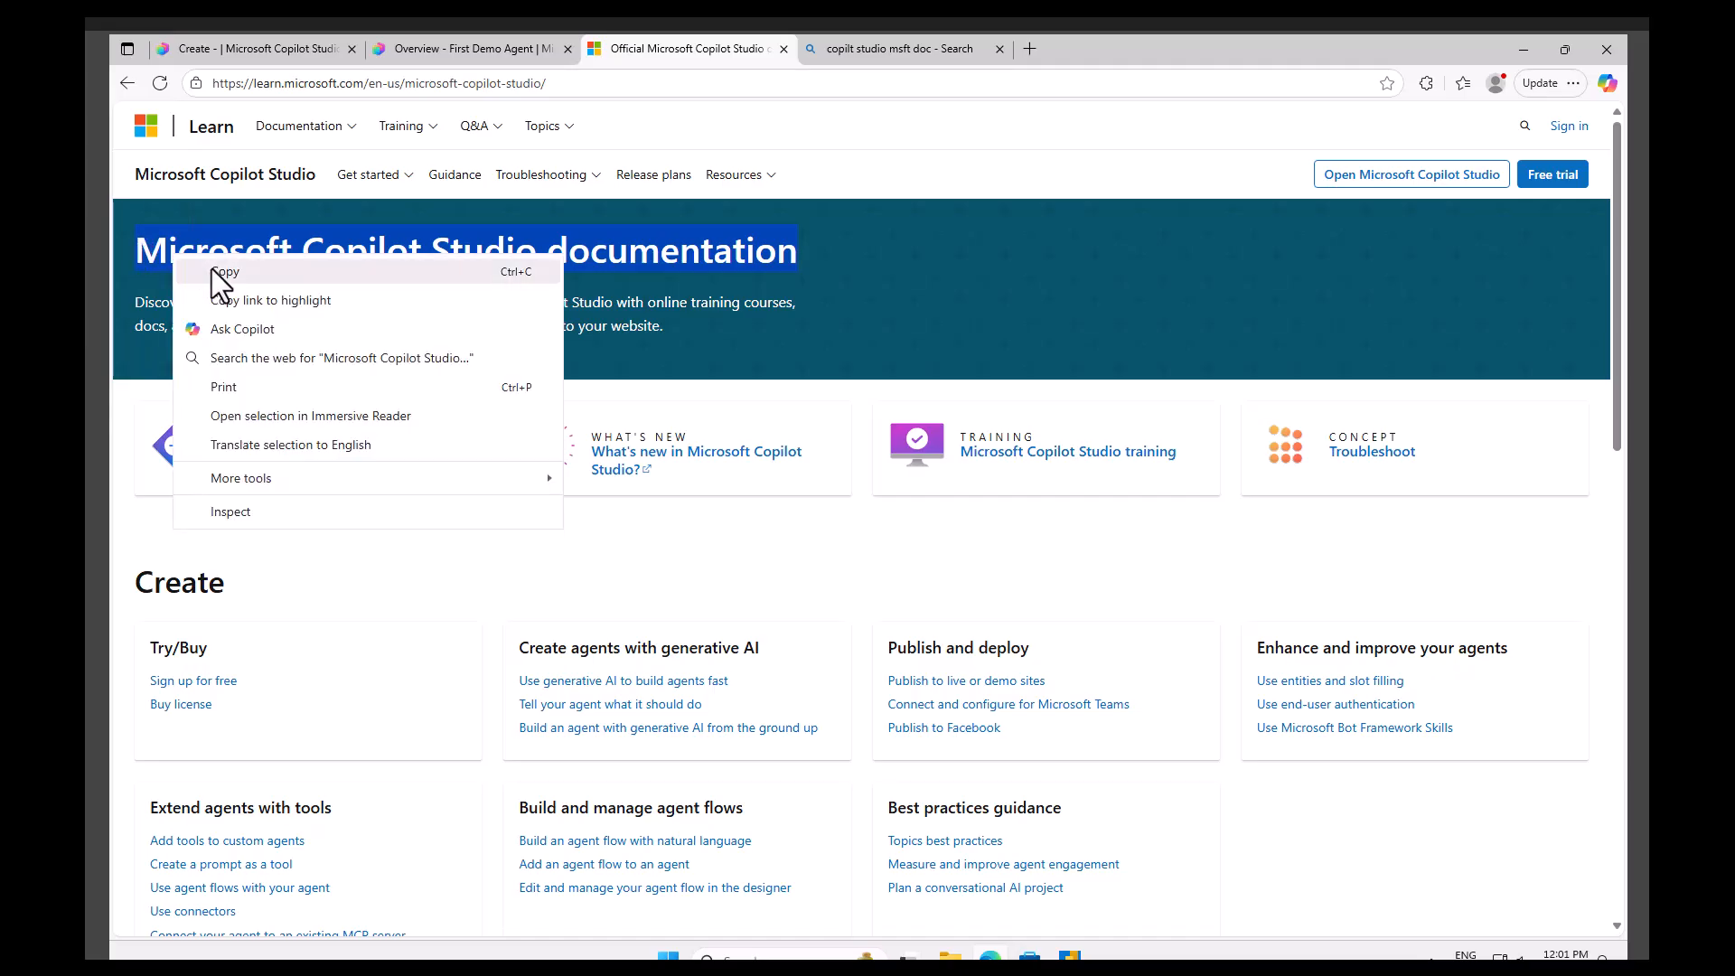
left_click(212, 268)
left_click(484, 45)
left_click(1276, 840)
type("Microsoft Copilot Studio documentation")
key("Return")
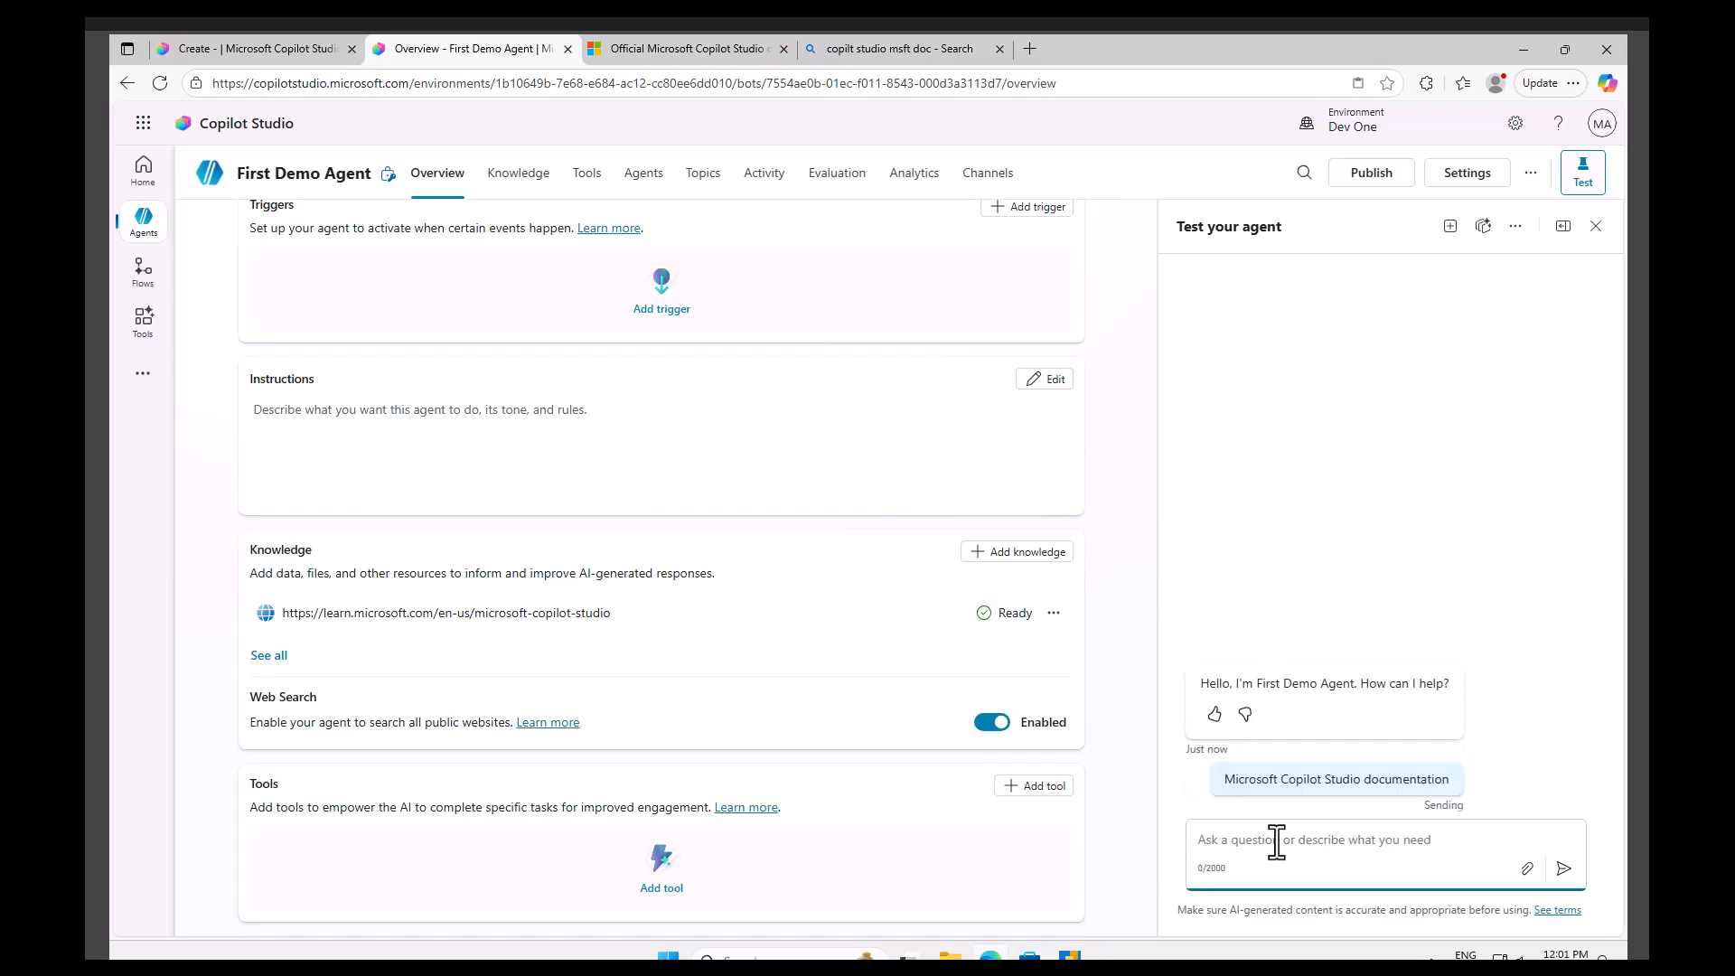
Open the agent's Topics page and read through the agent's documentation answer in the test chat.
left_click(1515, 226)
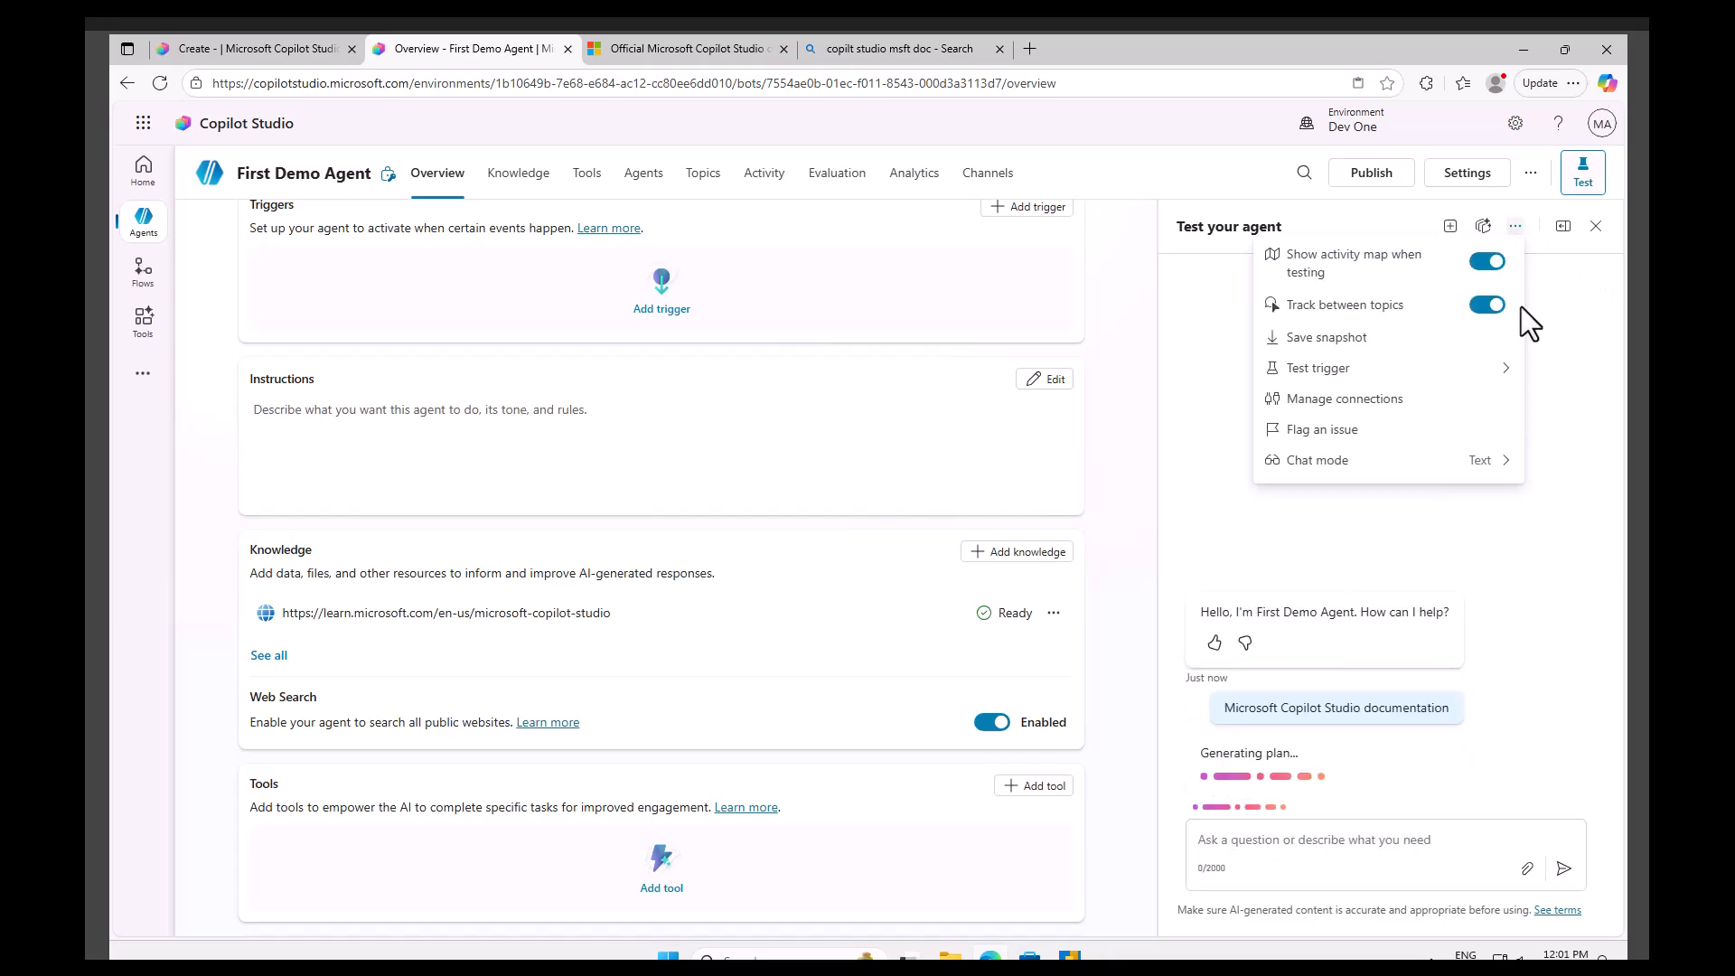
left_click(1569, 599)
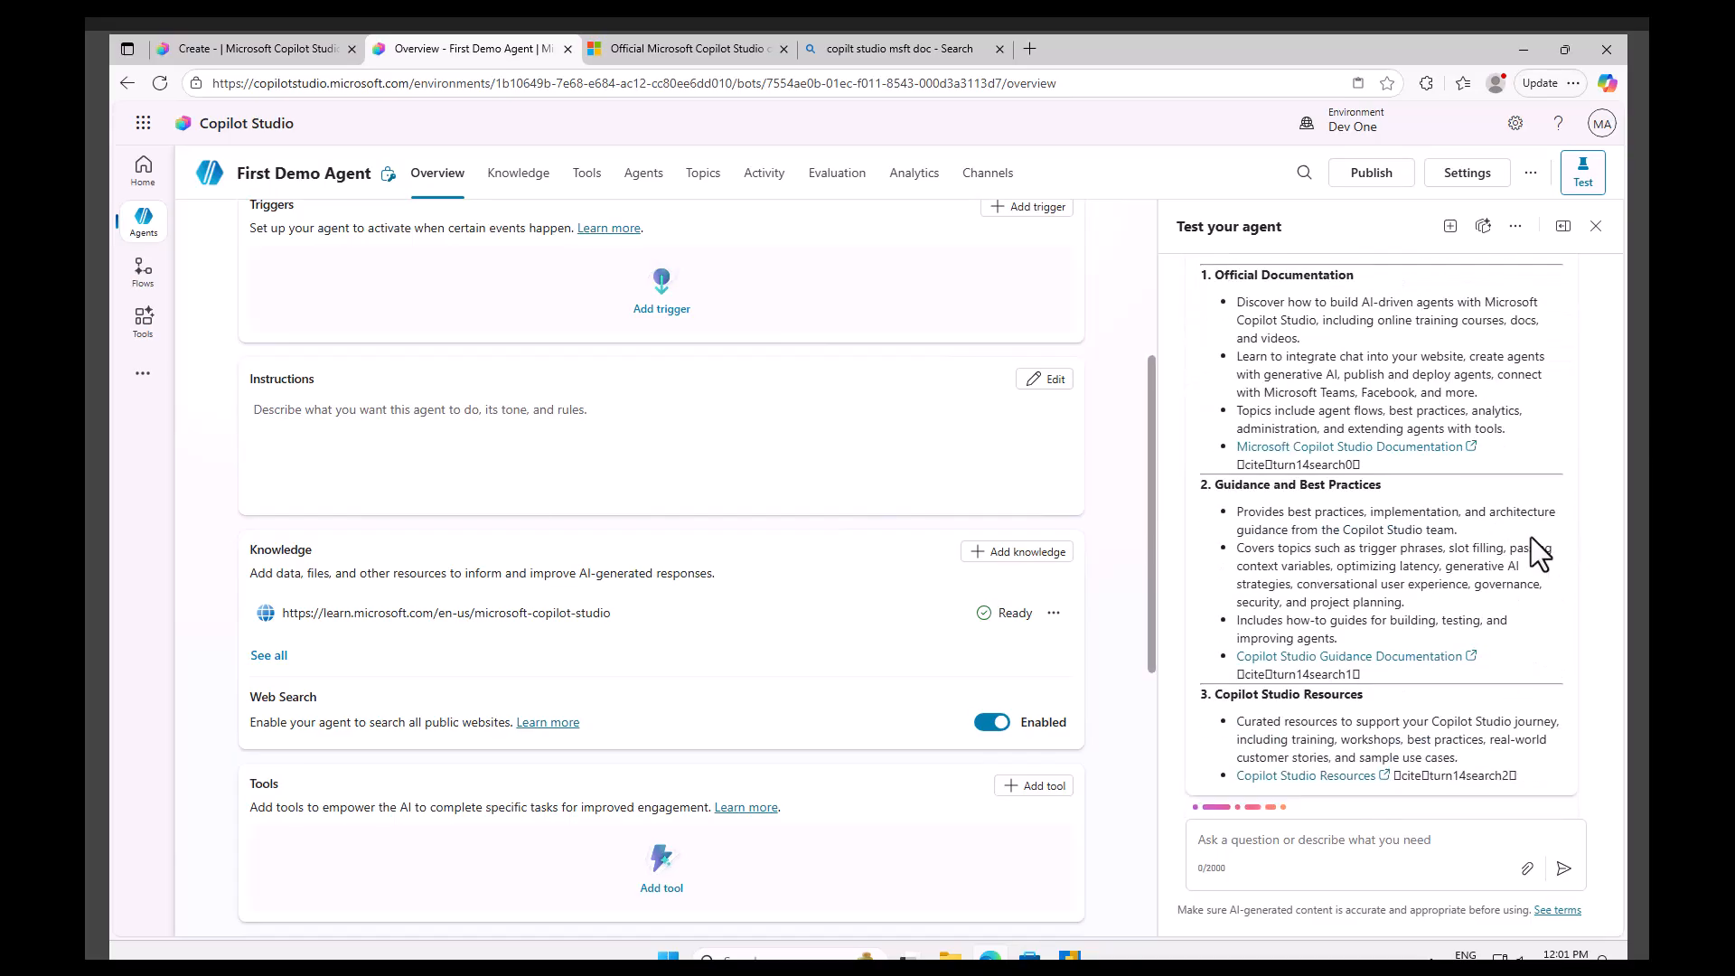
left_click(589, 174)
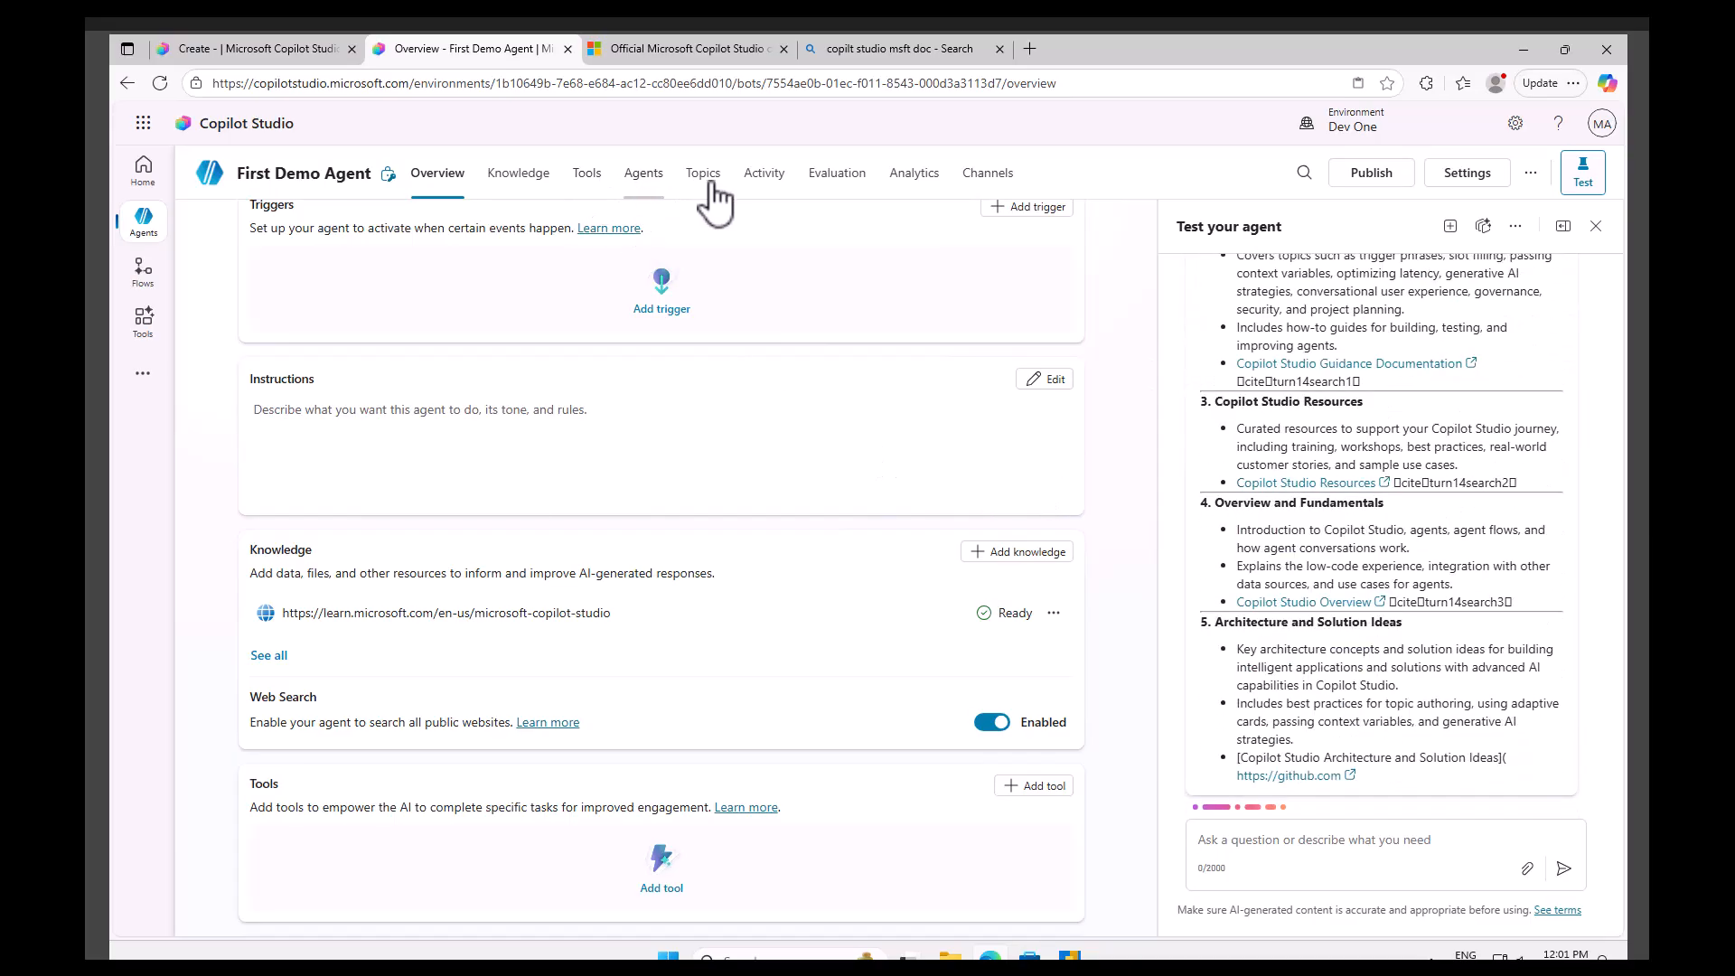
left_click(705, 189)
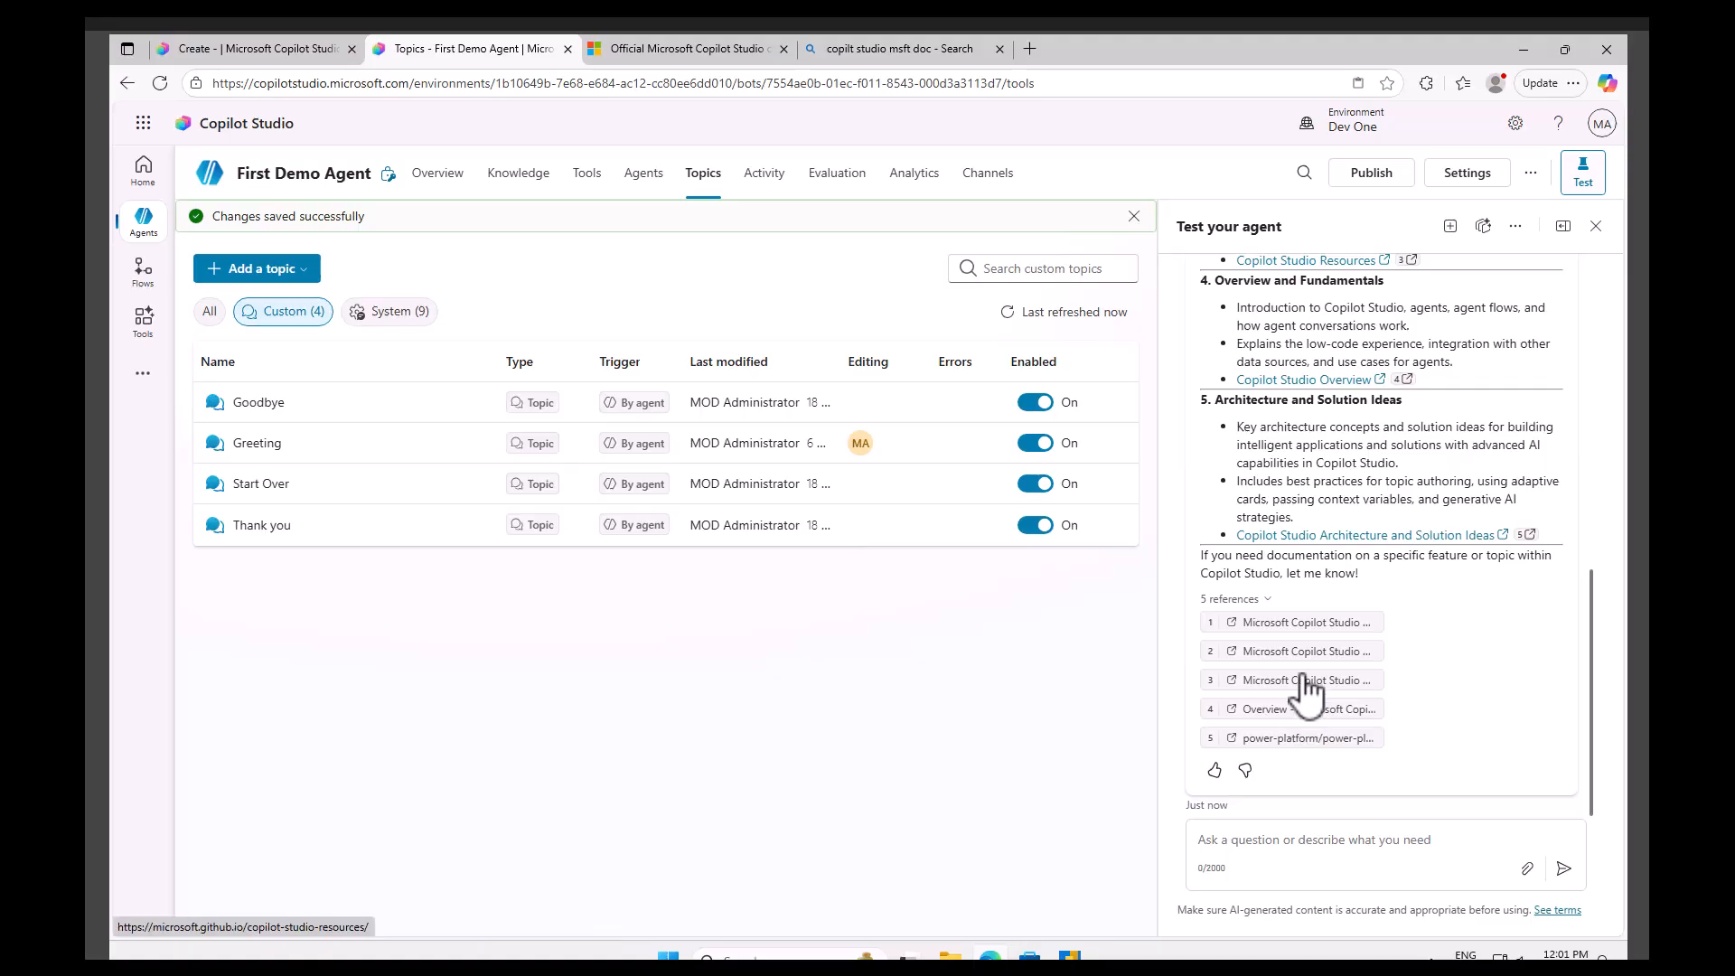
scroll(1299, 687, "up", 10)
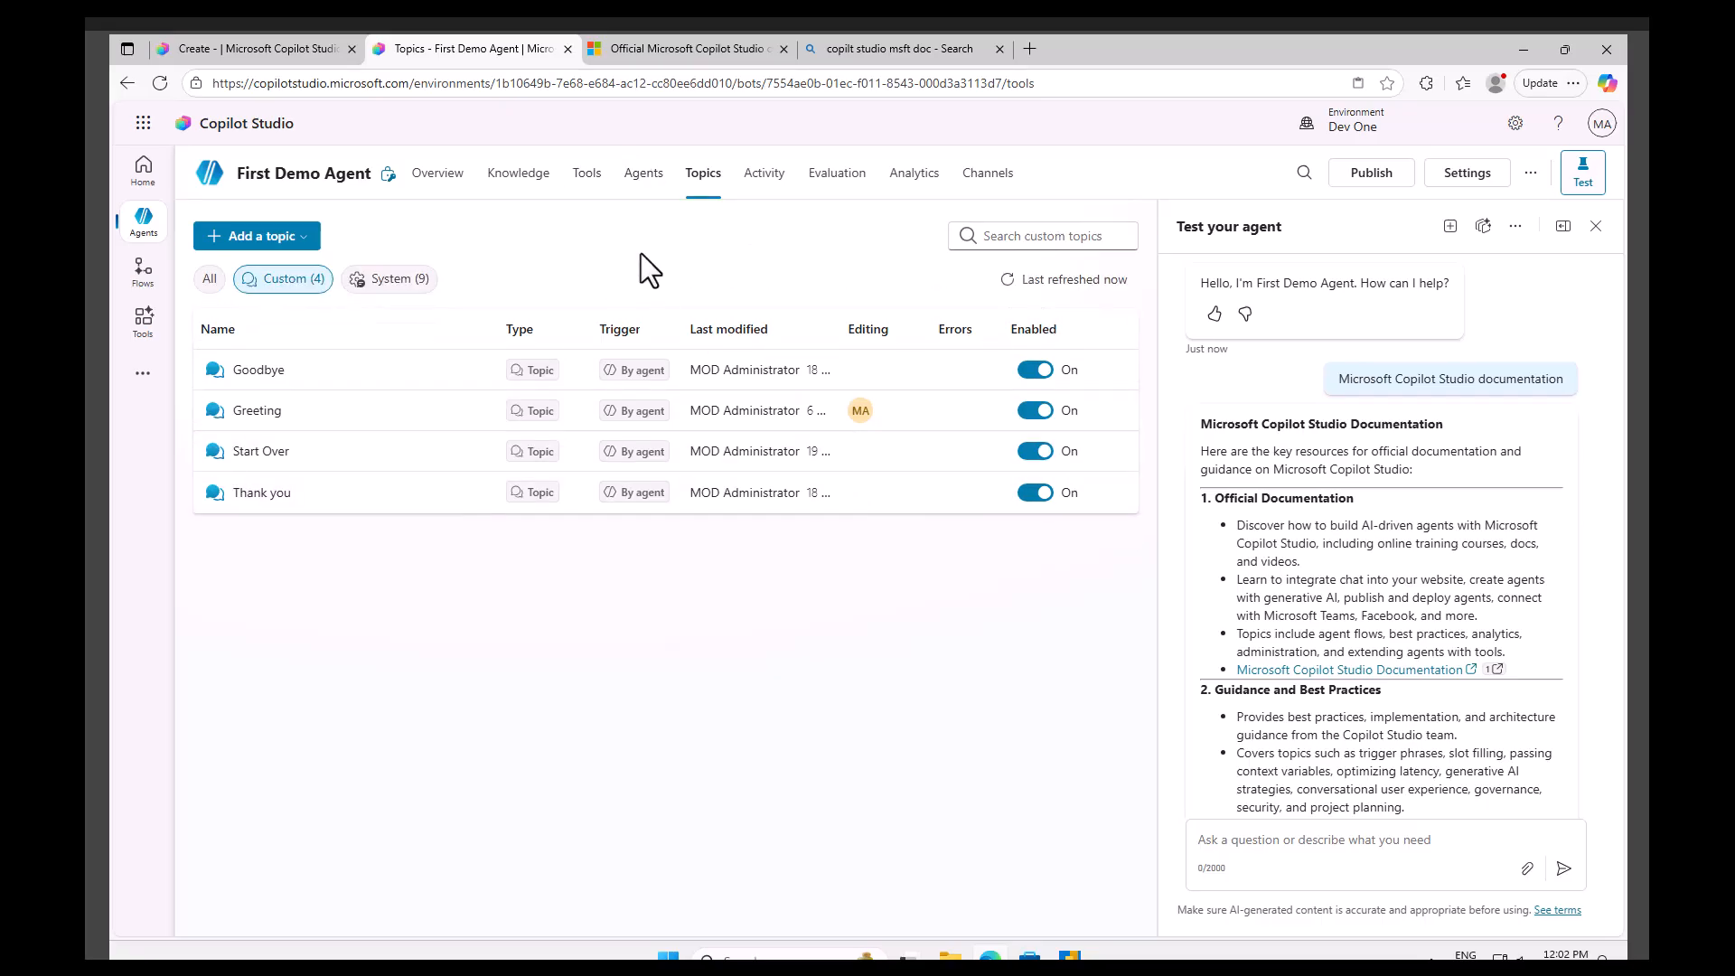
scroll(1377, 633, "down", 4)
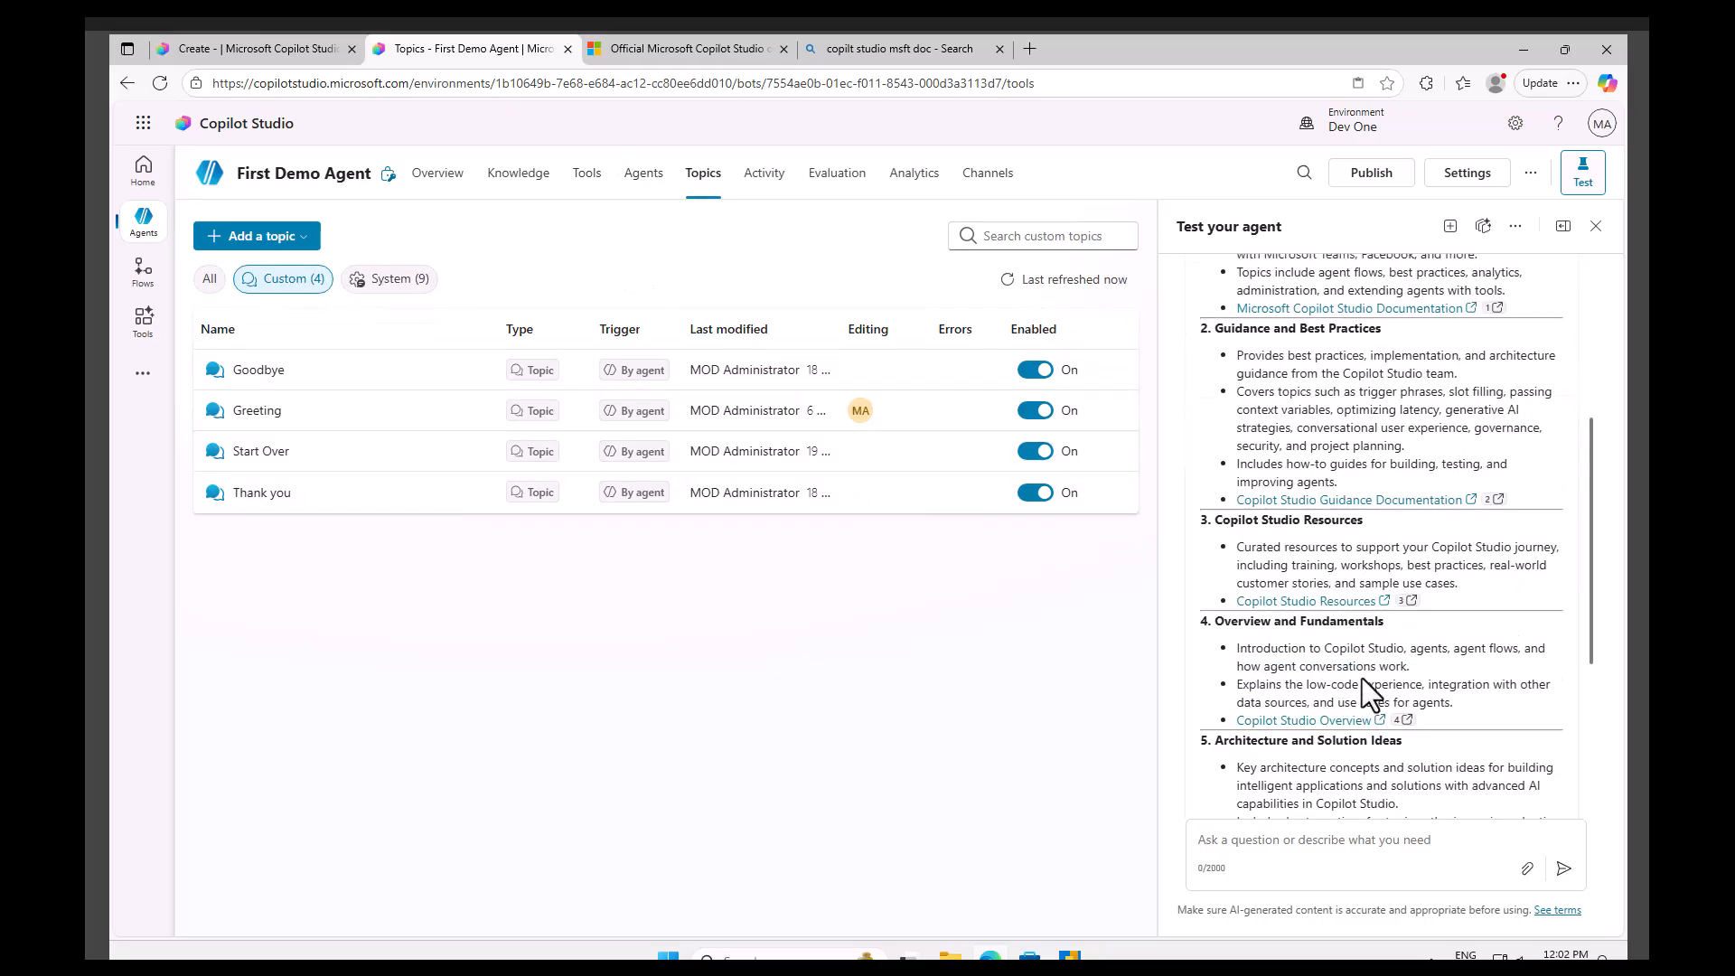
scroll(1364, 683, "down", 4)
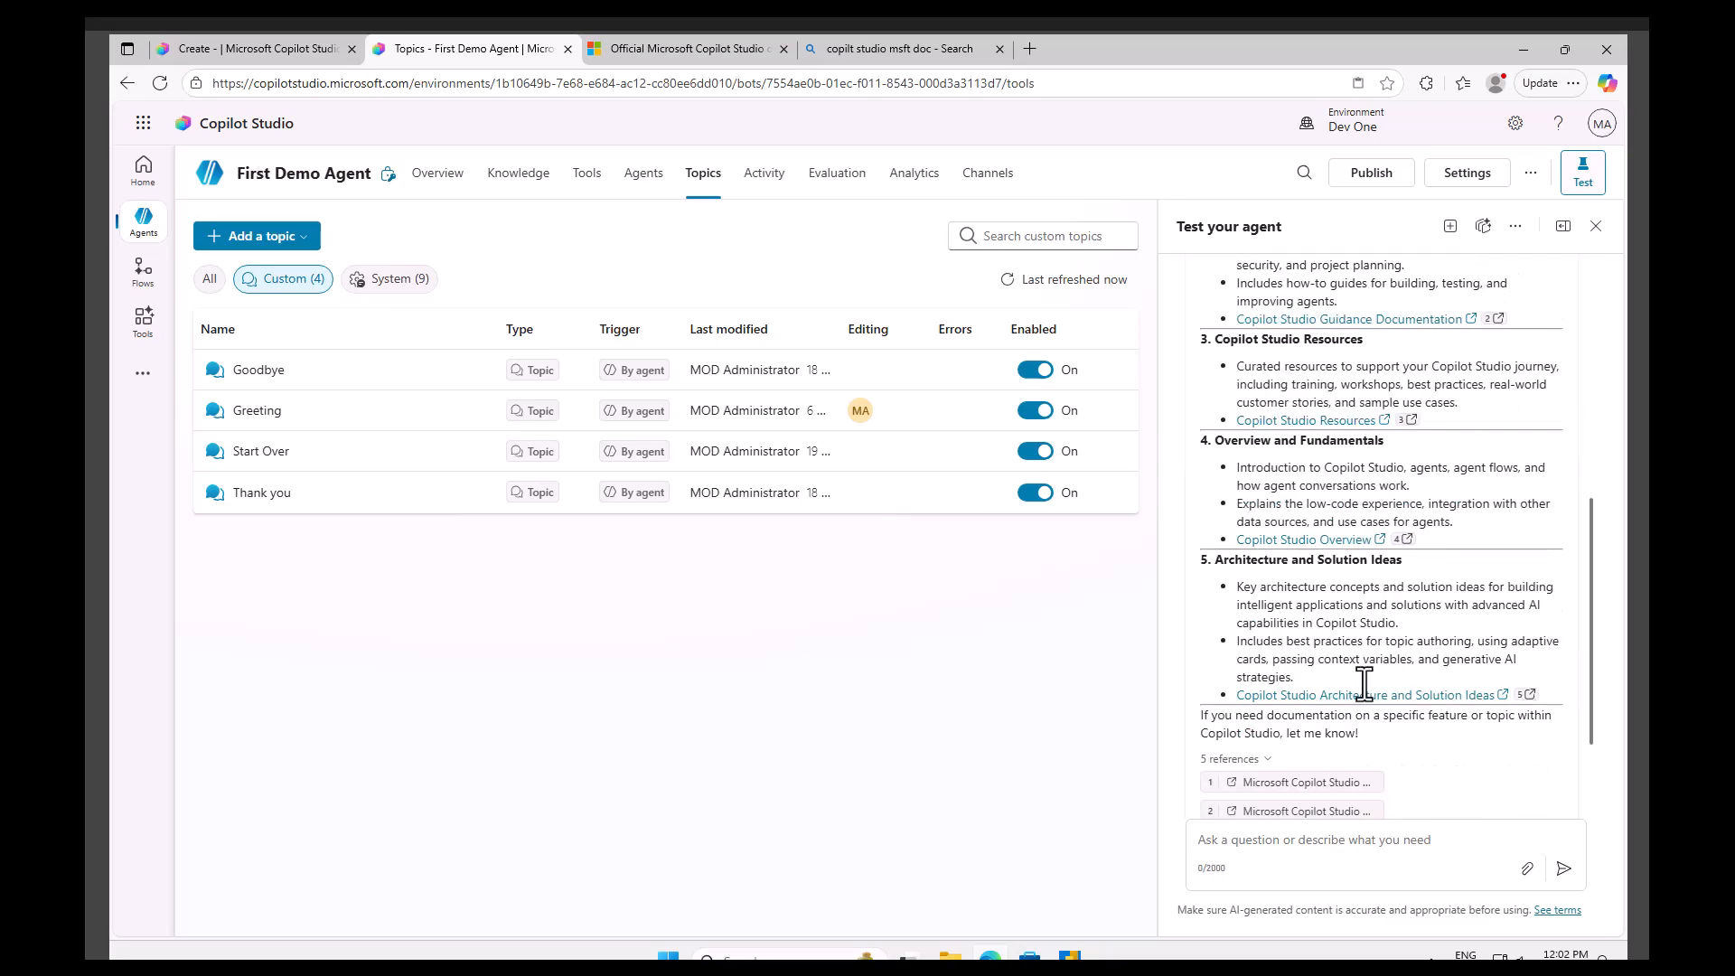
Open the 'Add tools to custom agents' Learn article and copy its page address.
left_click(665, 47)
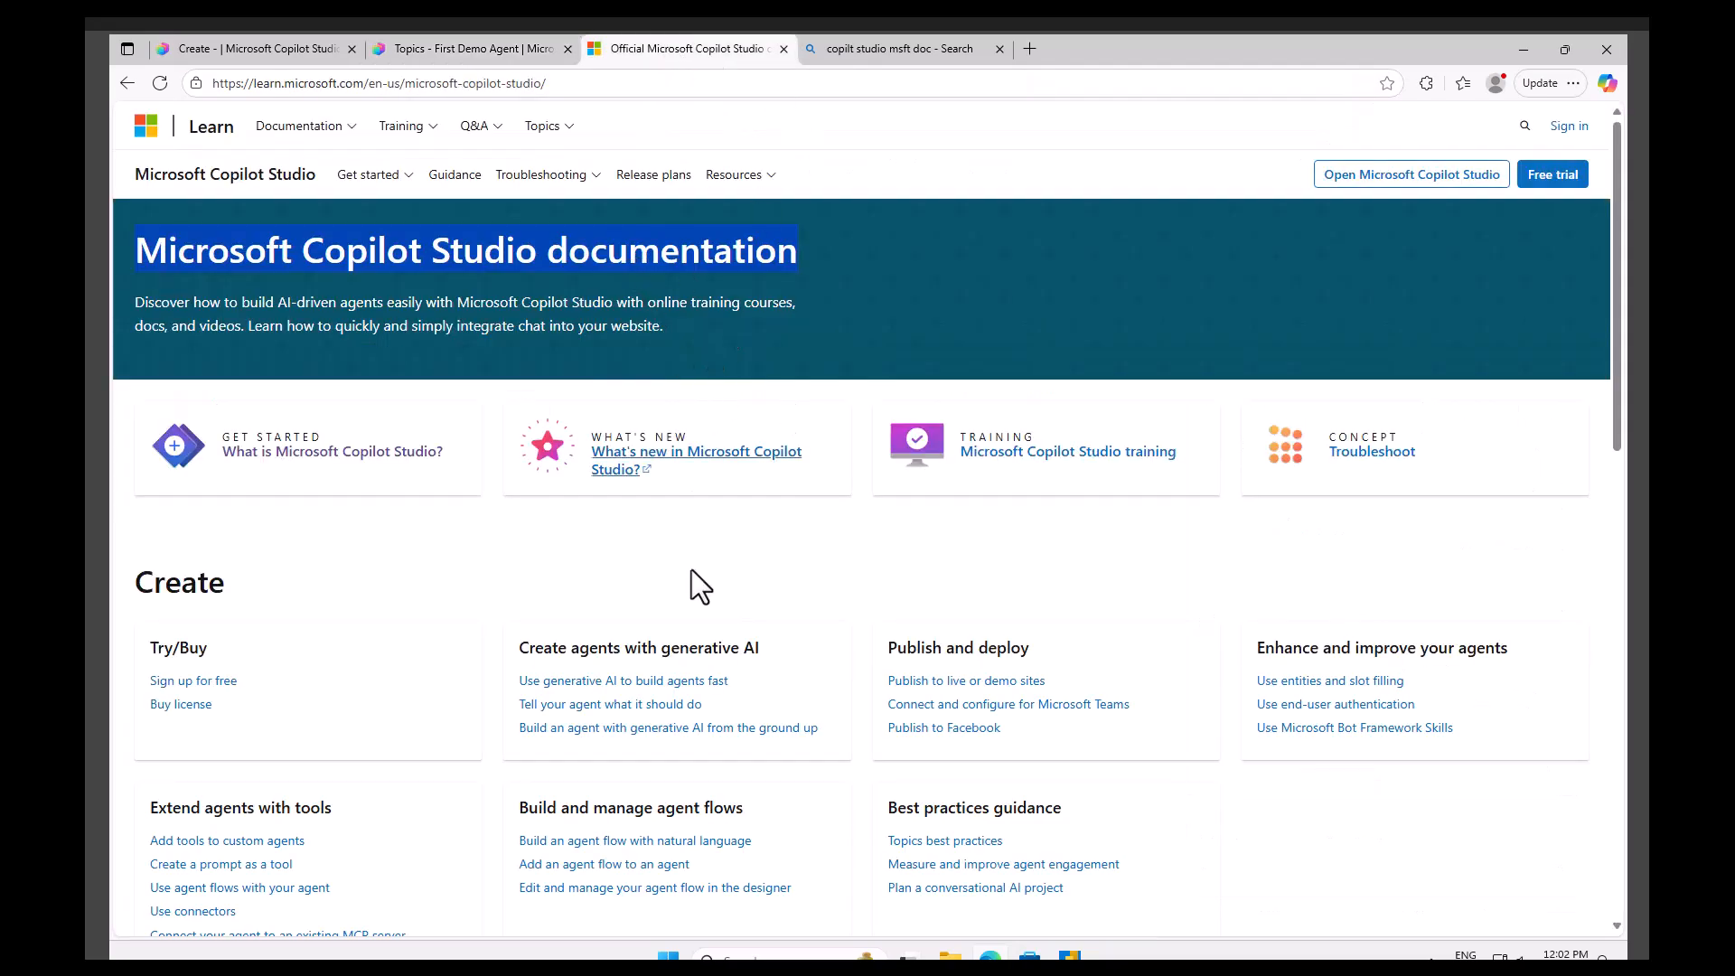
scroll(782, 685, "down", 7)
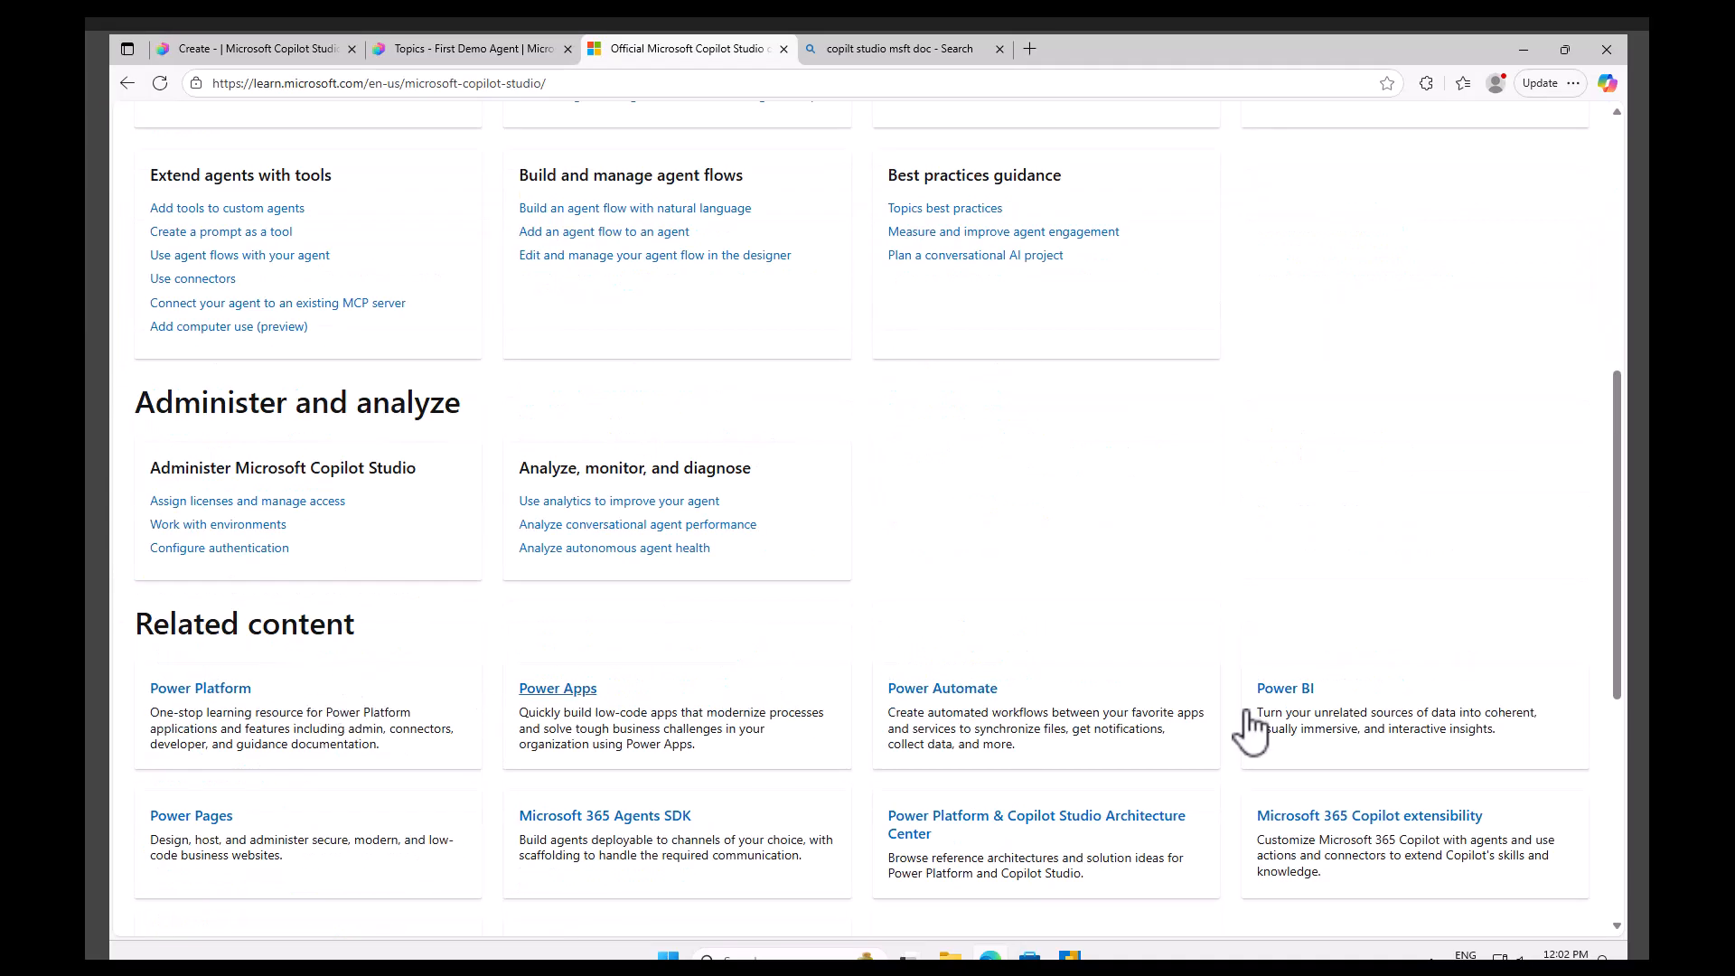
left_click(258, 210)
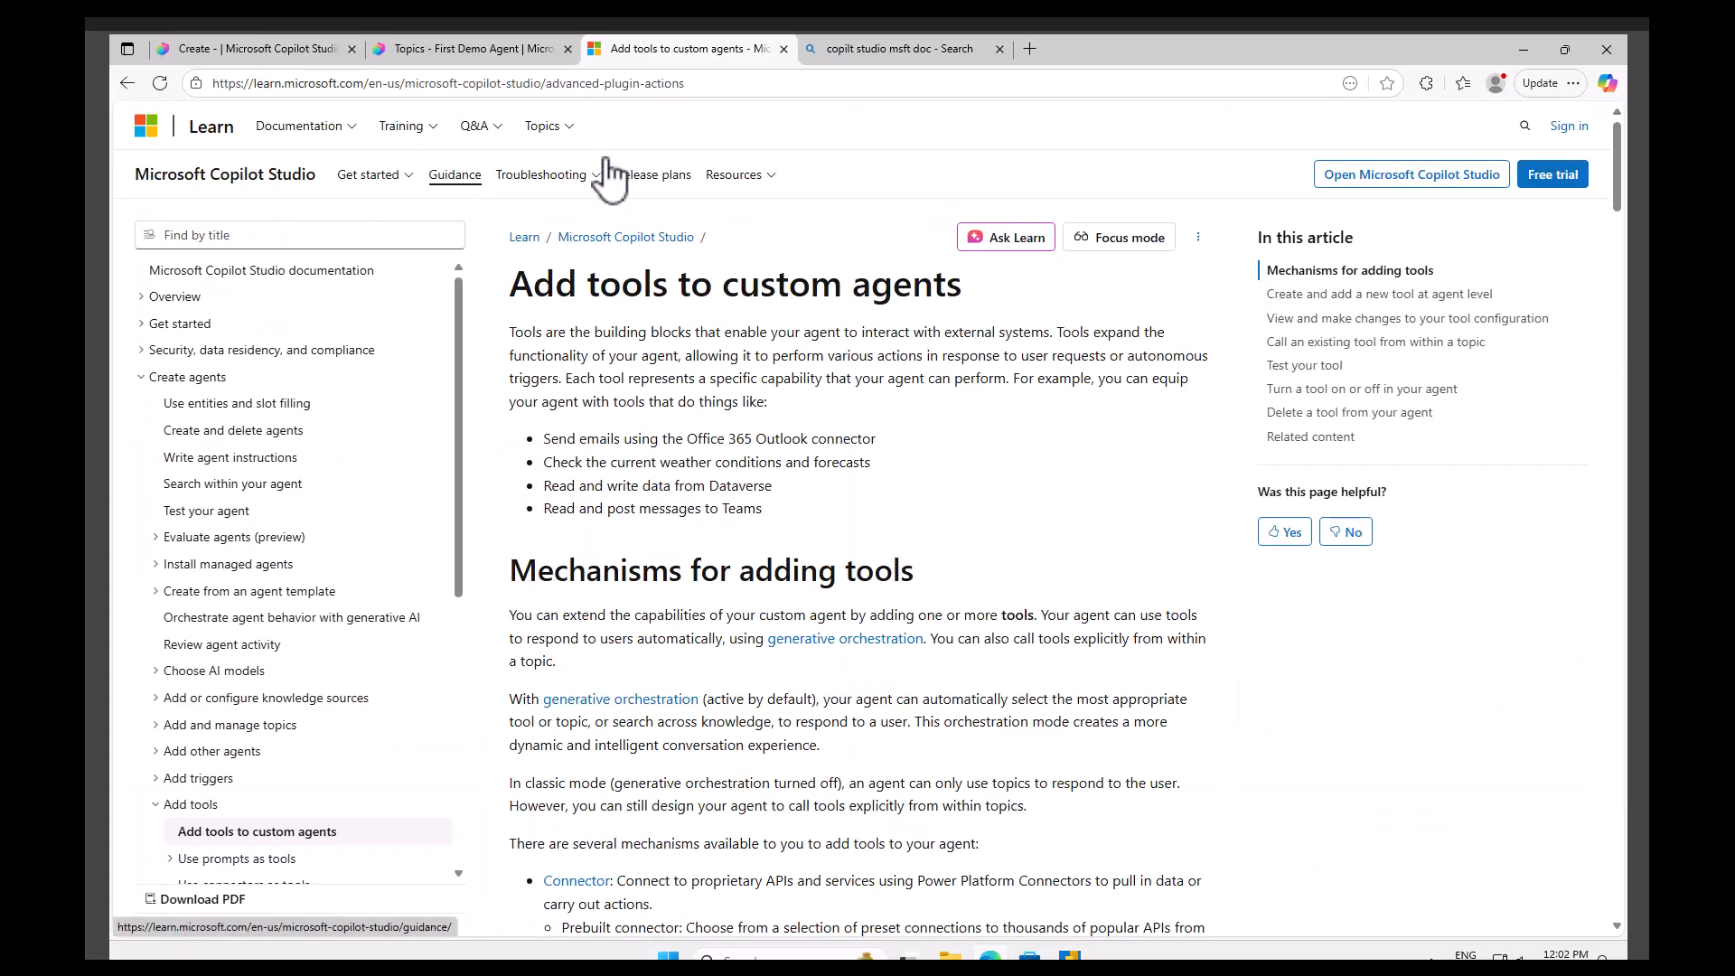
left_click(765, 85)
key("ctrl+c")
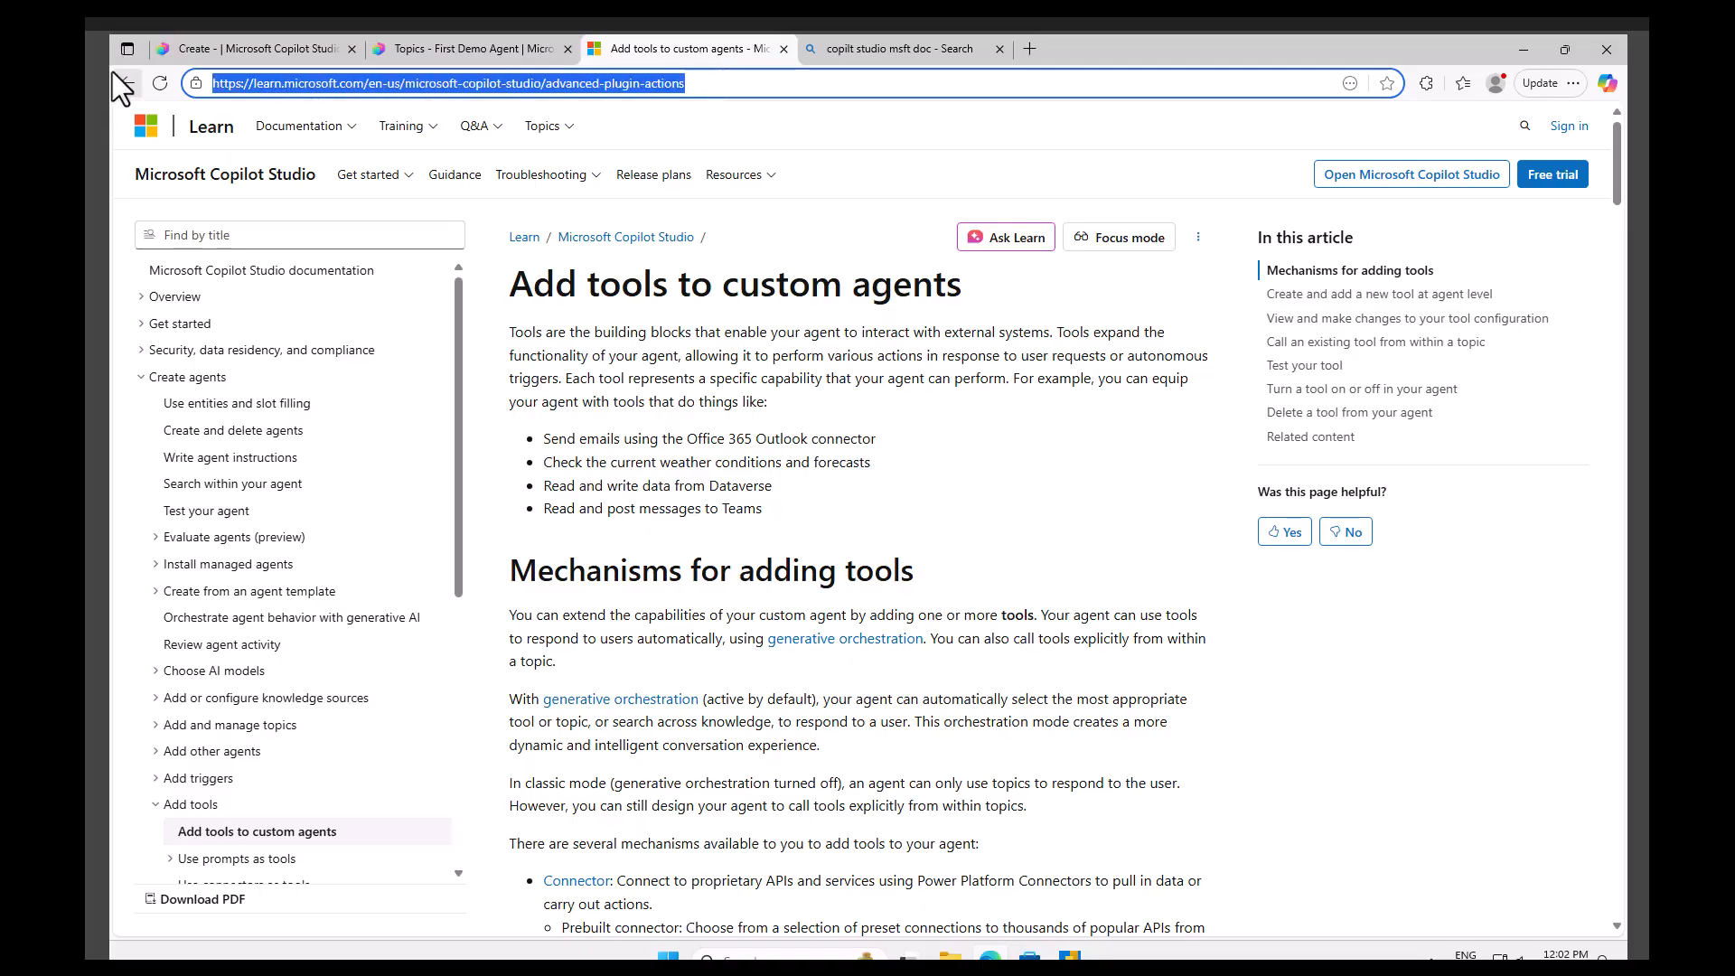
left_click(470, 50)
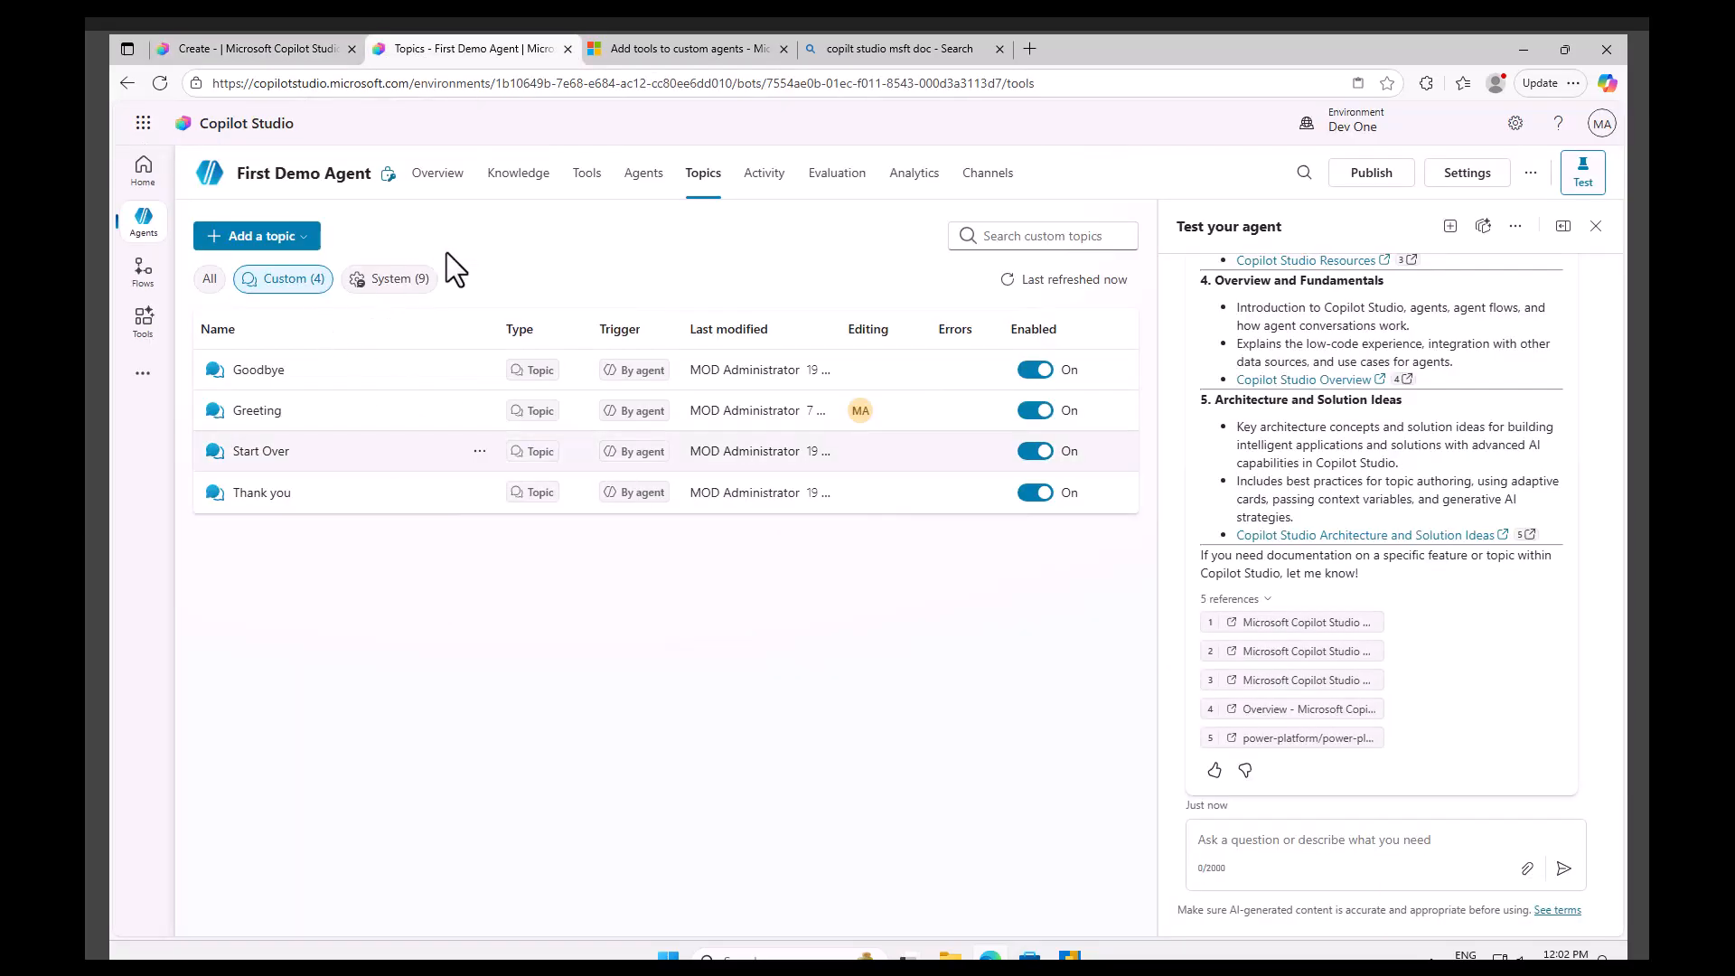
Open the Knowledge page and inspect the existing Learn website source's details.
left_click(540, 184)
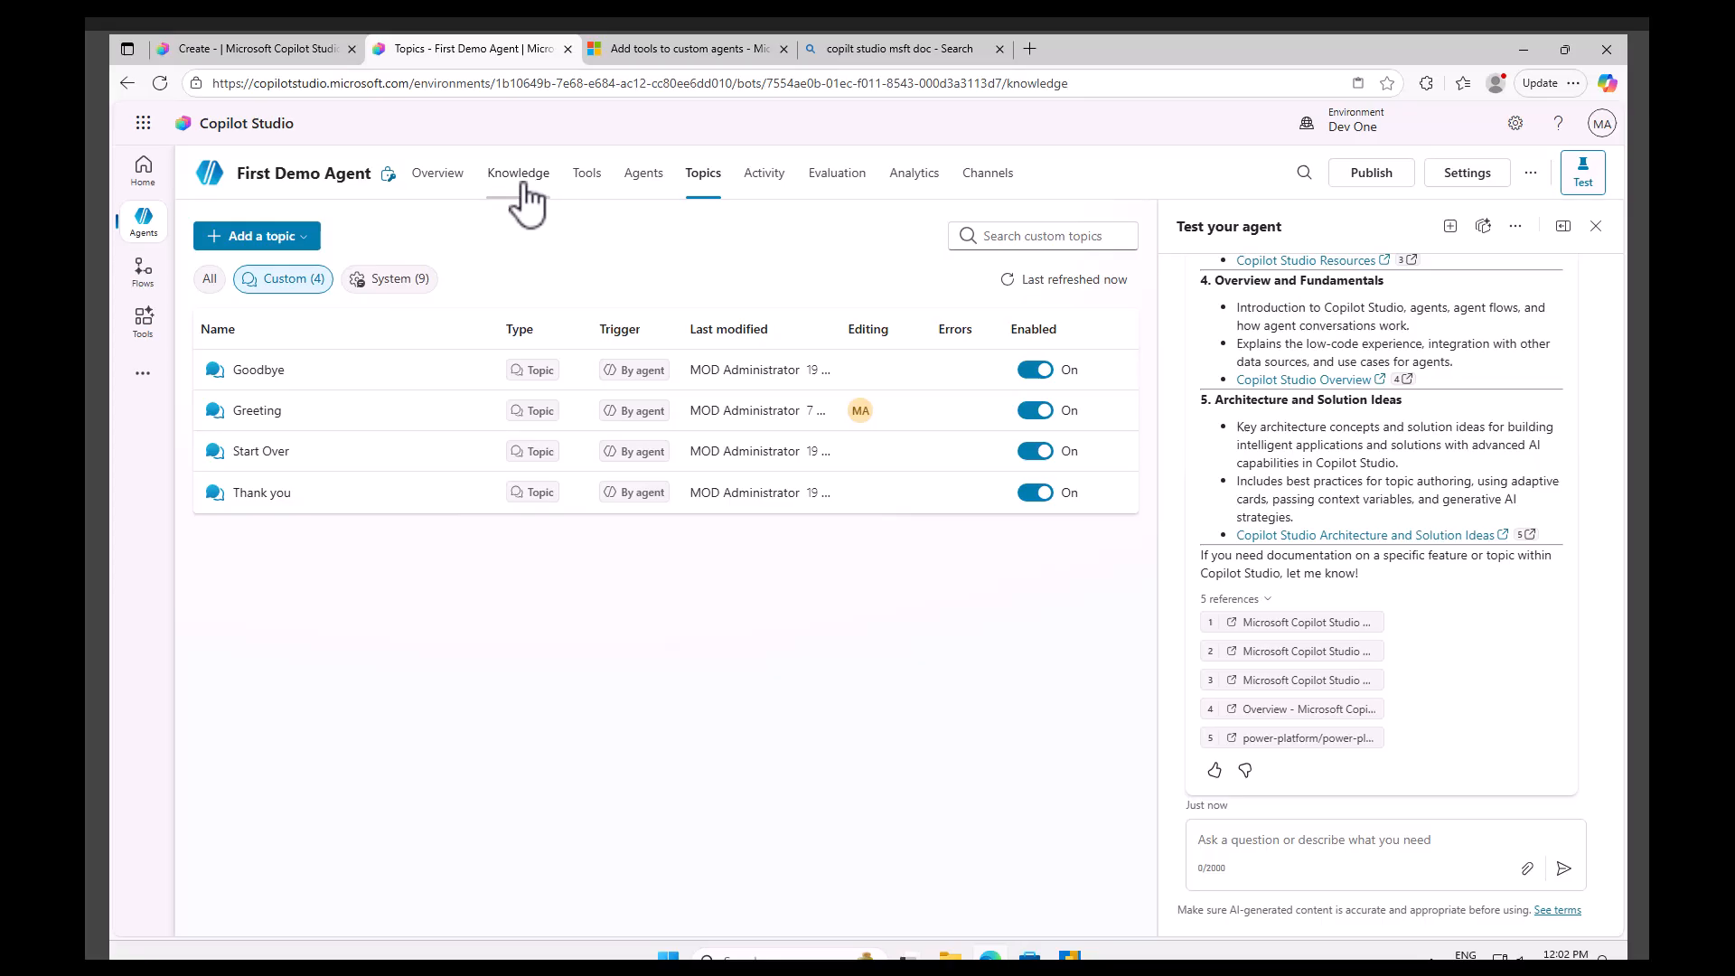
left_click(244, 357)
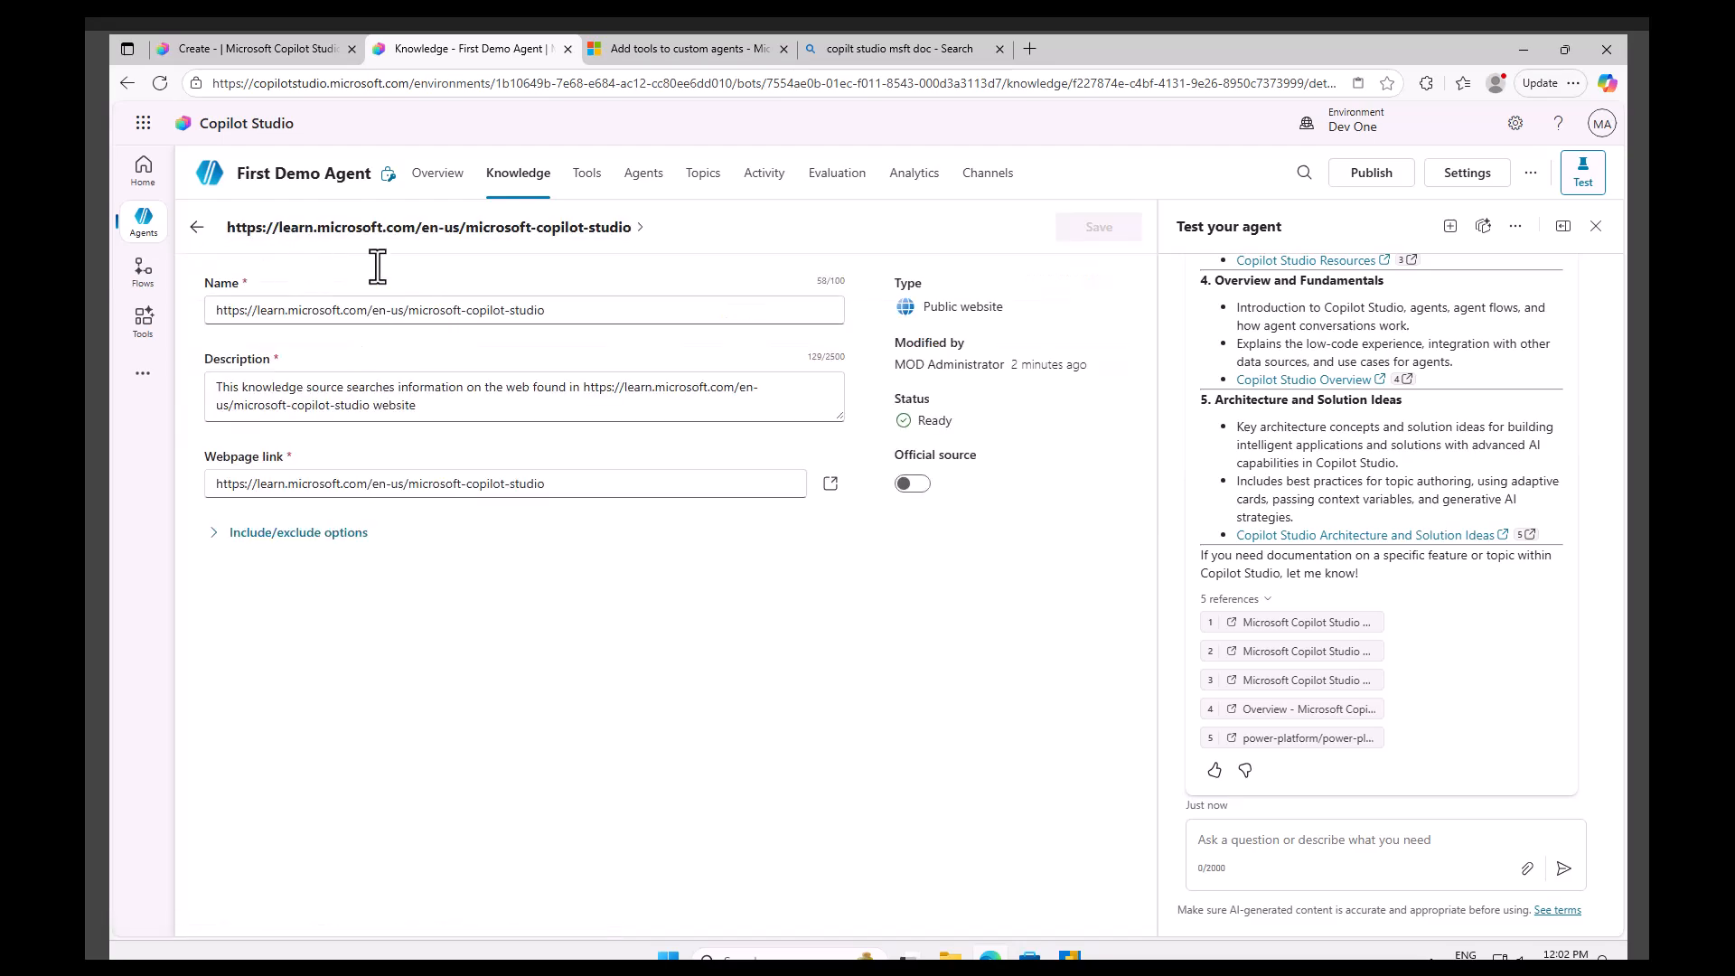
left_click(197, 227)
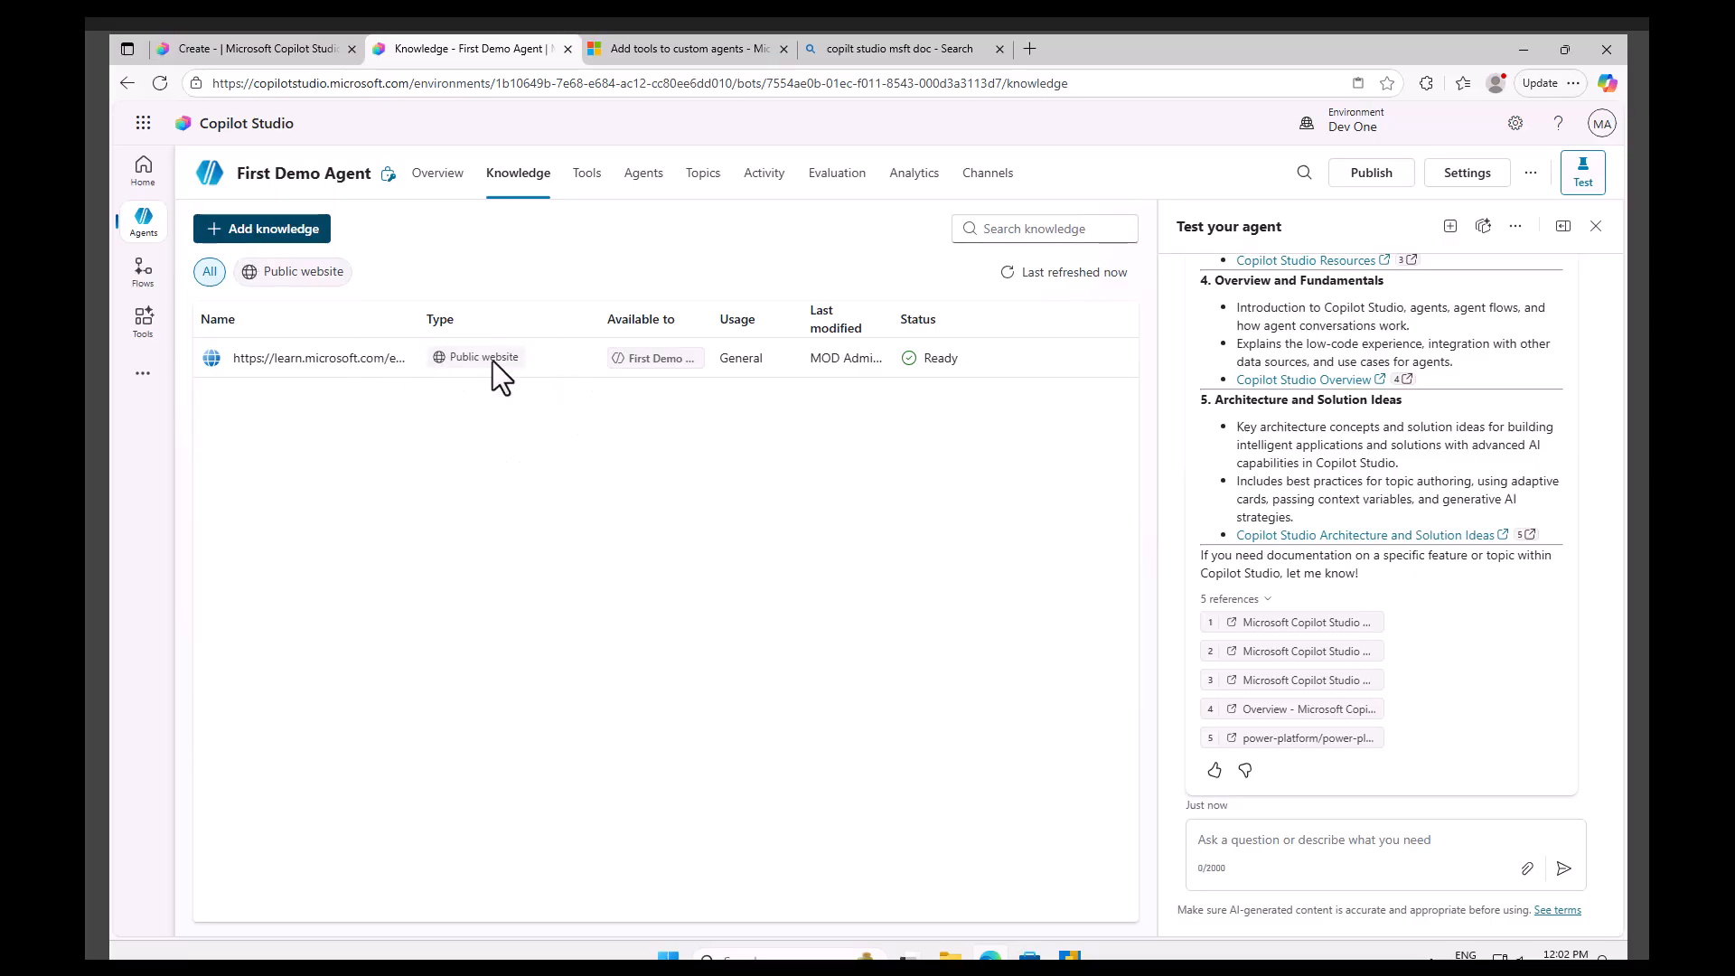
Add the article link as a public website knowledge source, removing 'en-us/' from it, and add it to the agent.
left_click(280, 232)
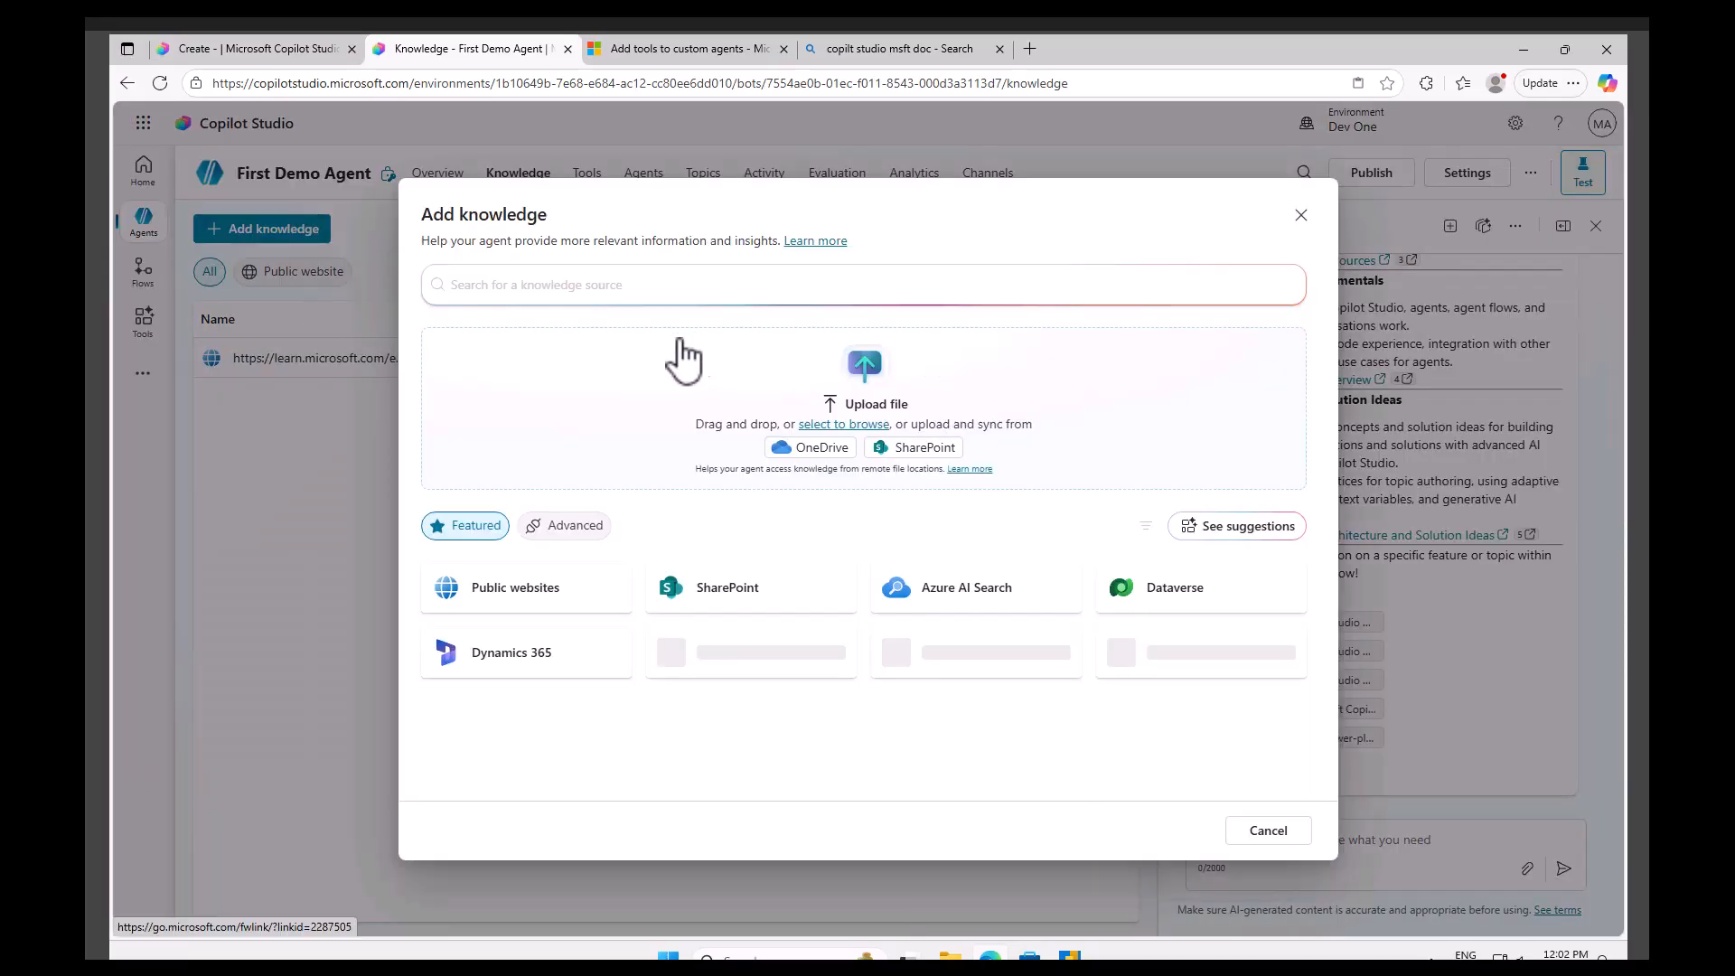
left_click(540, 604)
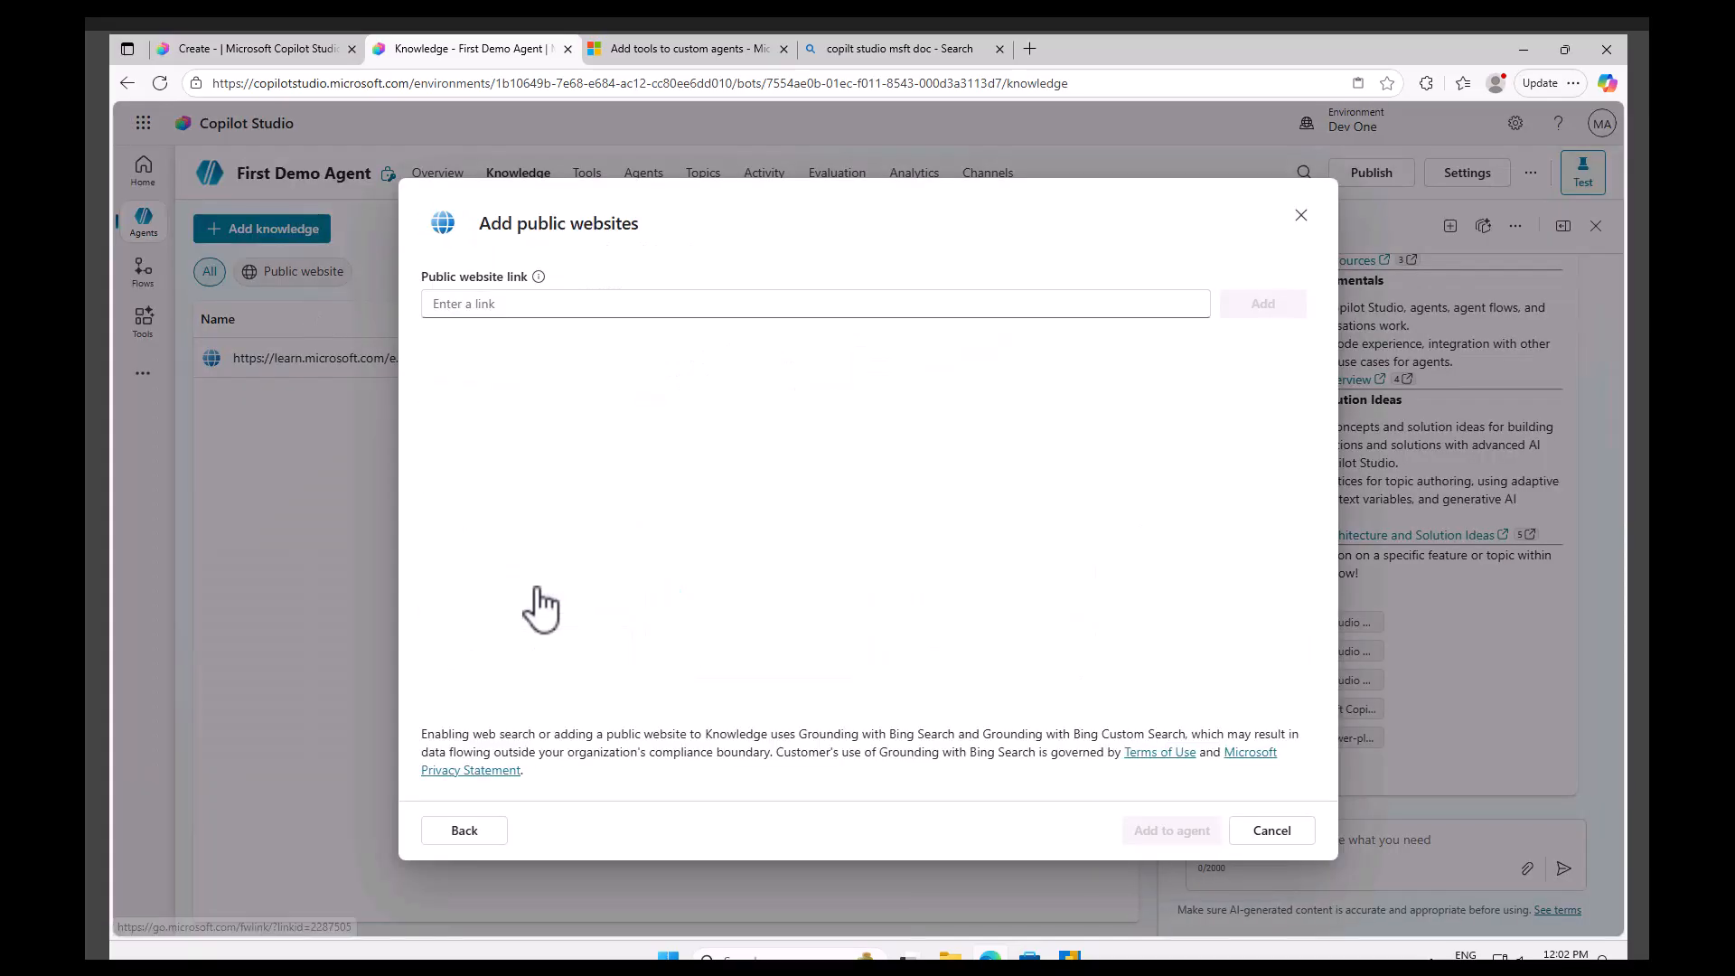
left_click(522, 306)
key("ctrl+v")
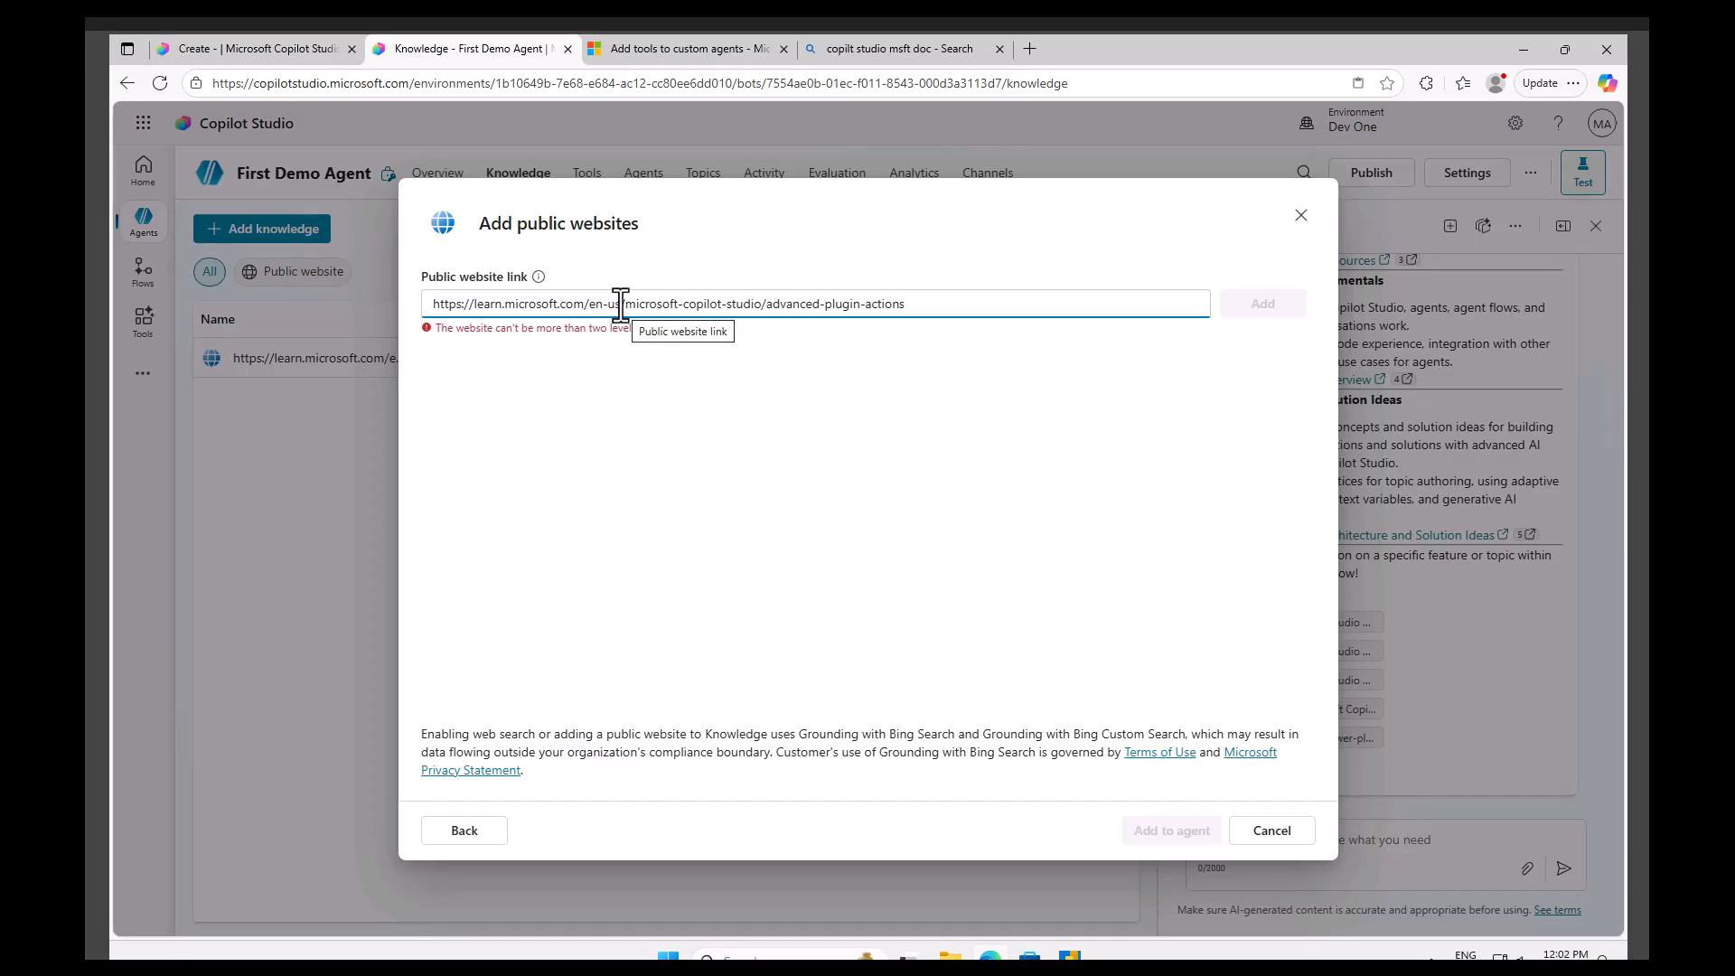
left_click_drag(623, 304, 593, 305)
key("BackSpace")
key("BackSpace")
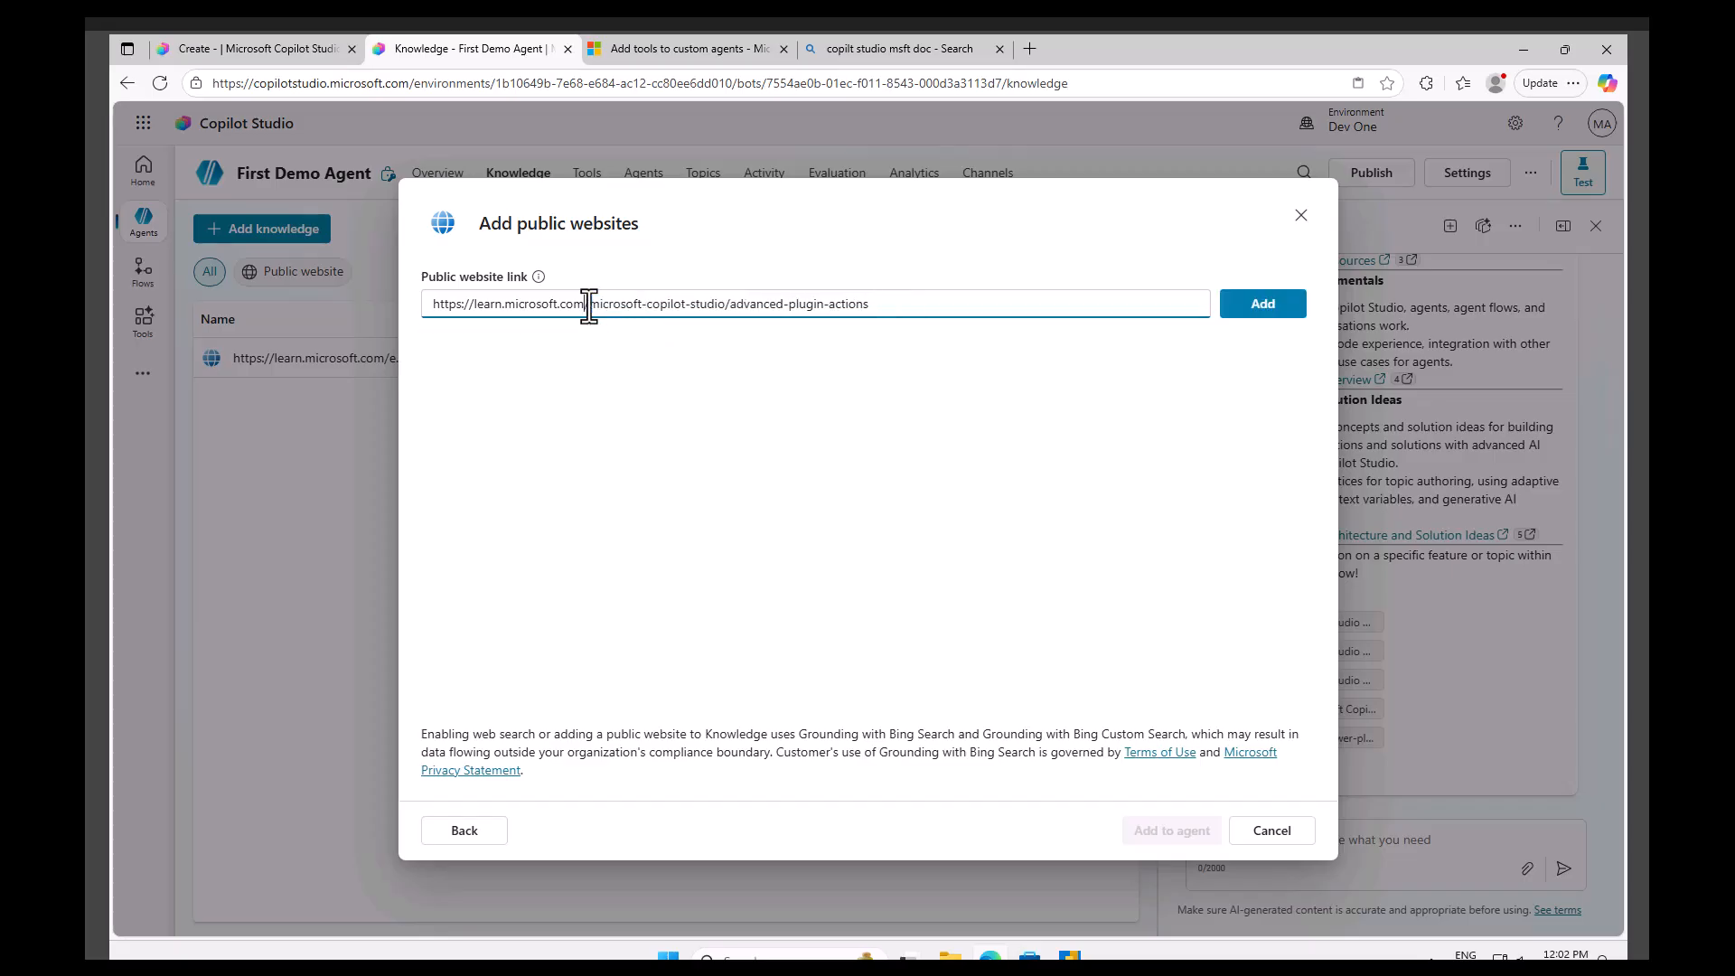
left_click(1263, 304)
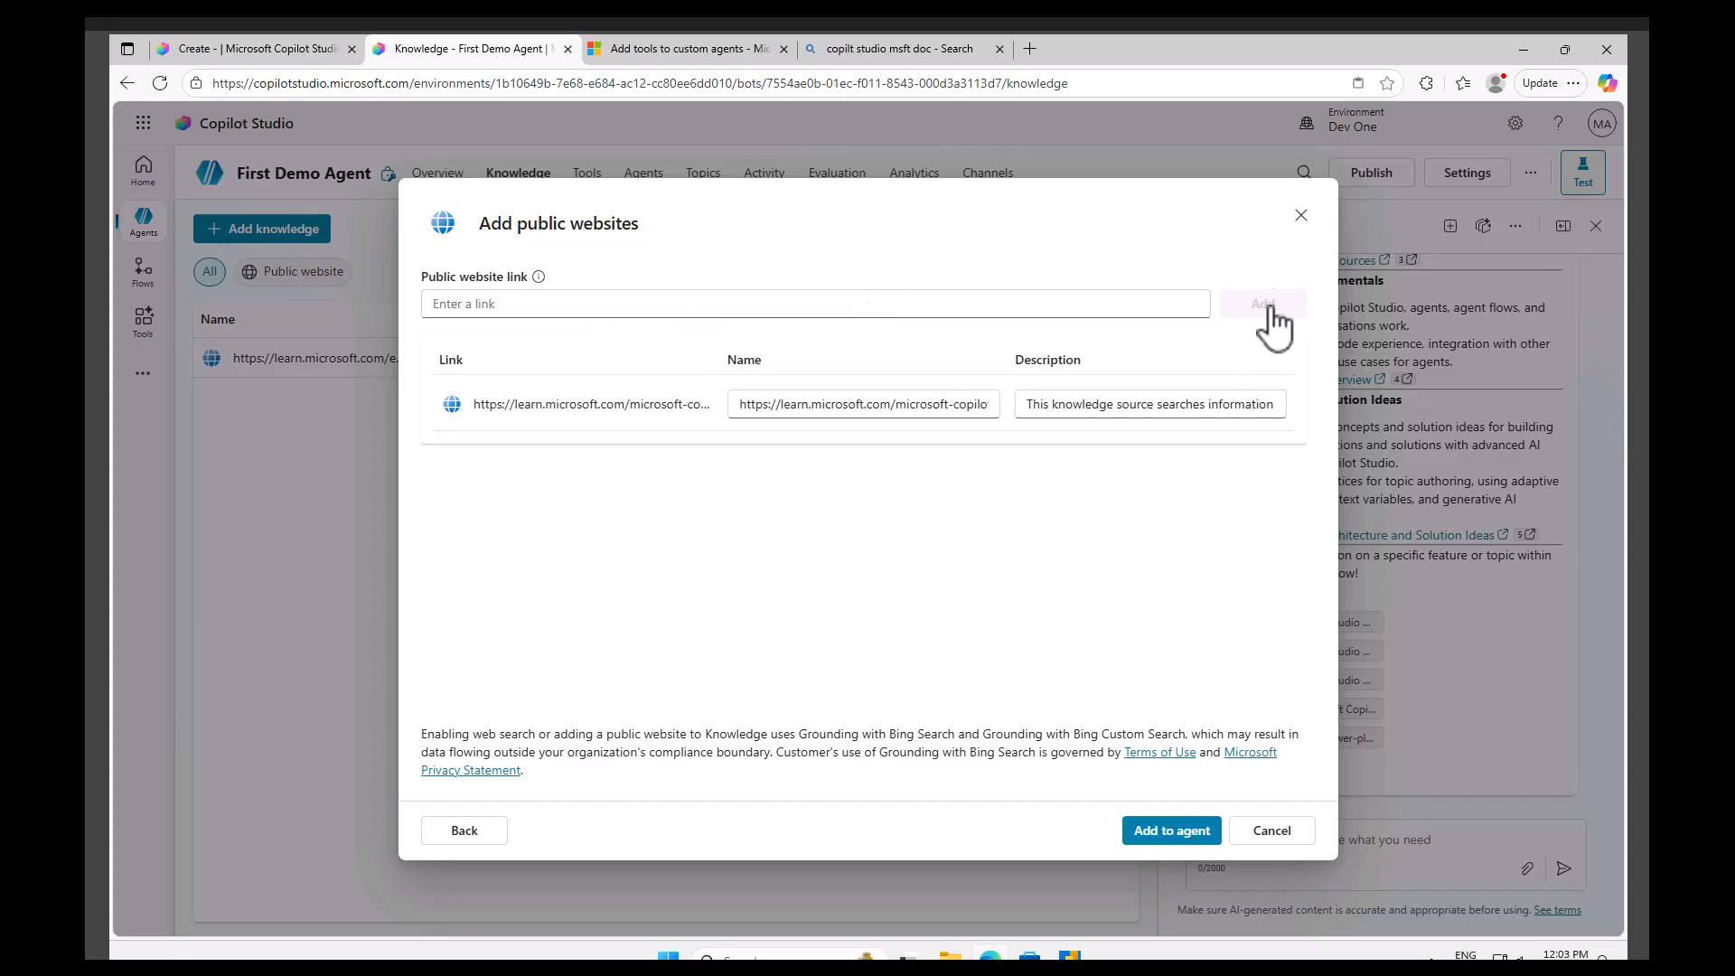
left_click(1180, 832)
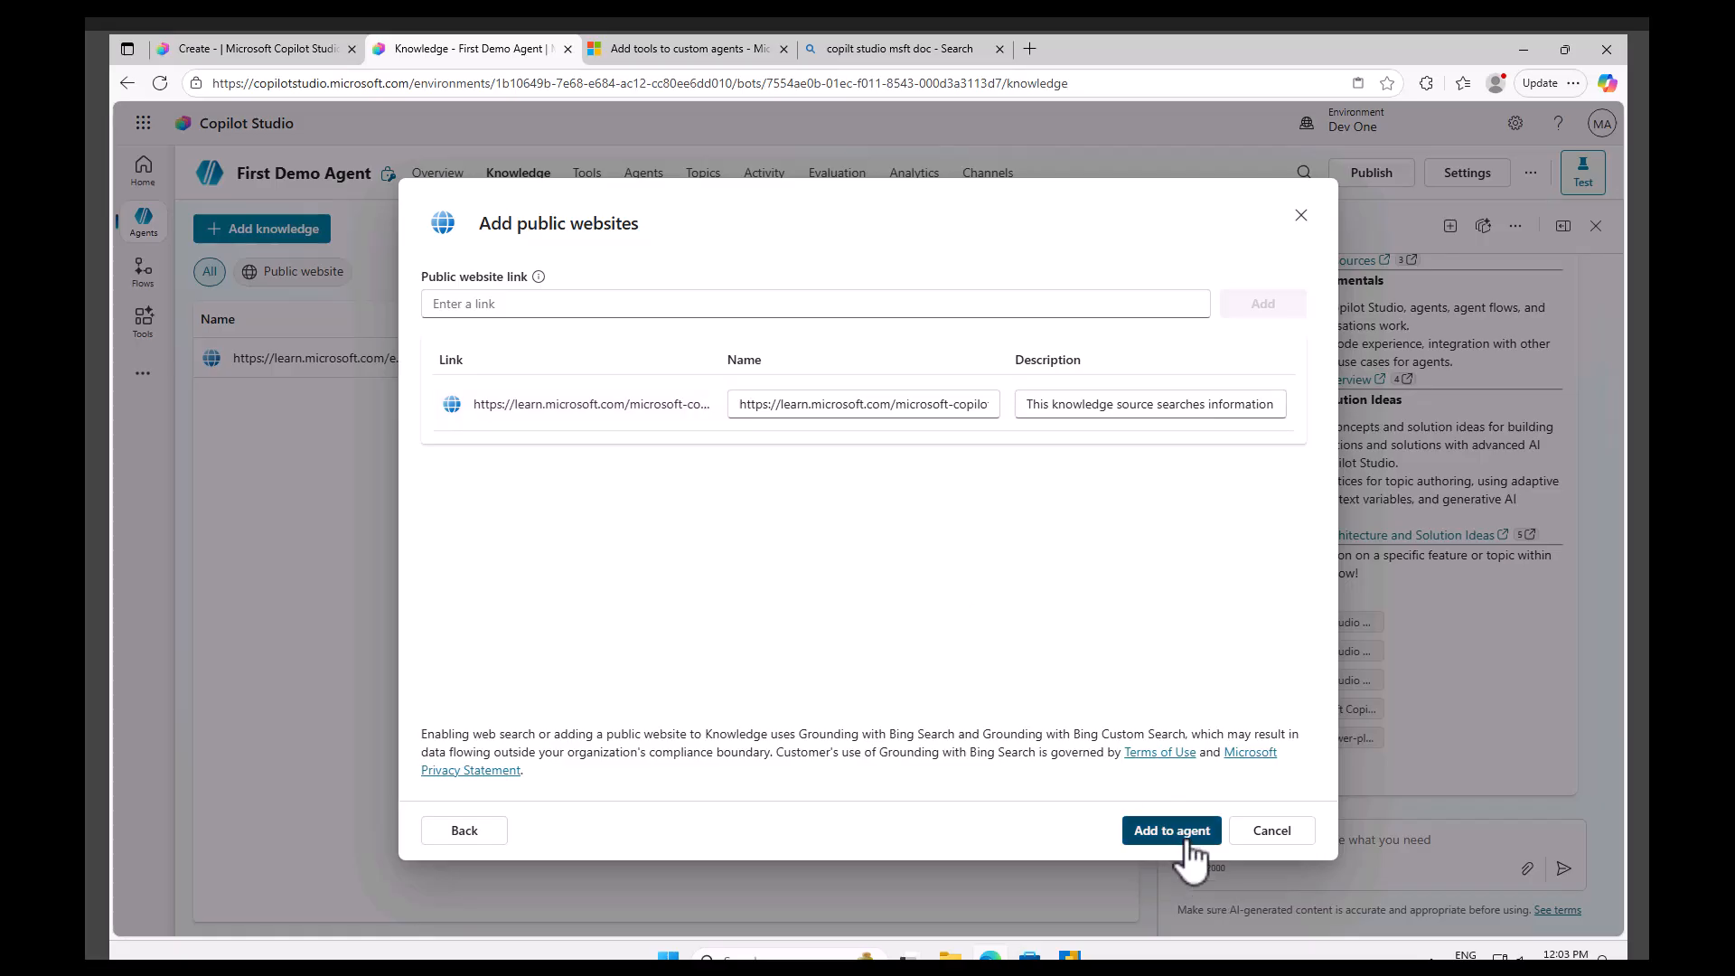
Load the article's address without the 'en-us/' segment in the browser tab.
left_click(687, 49)
left_click(388, 83)
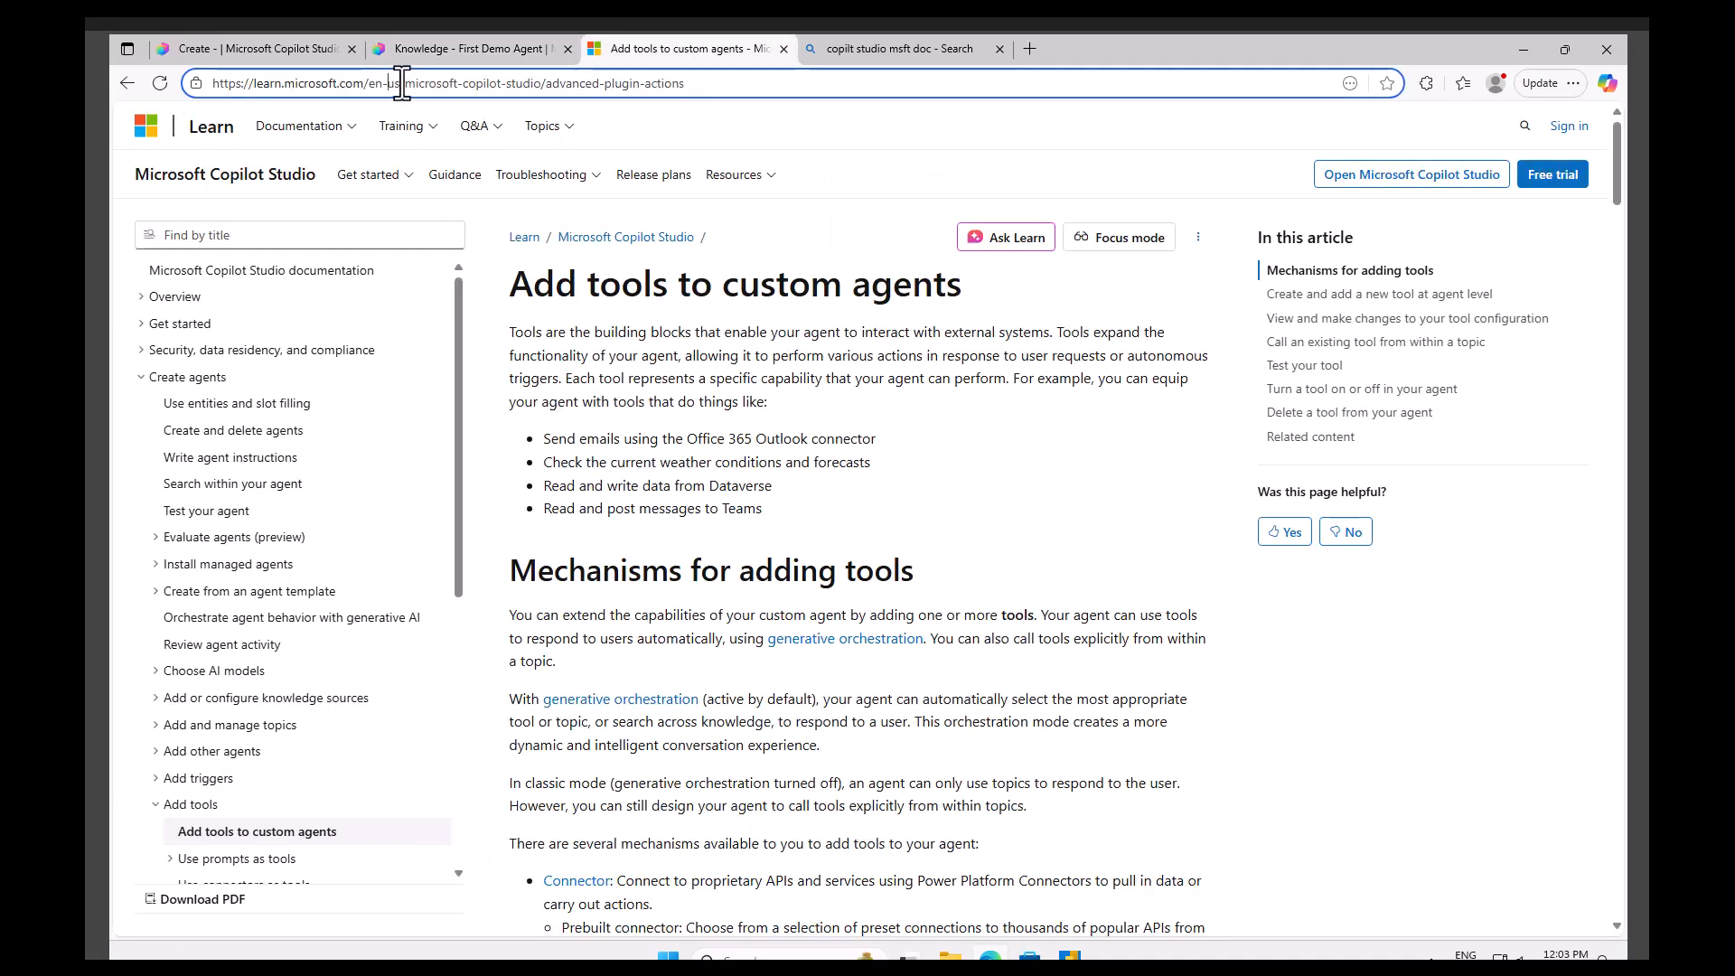
left_click(373, 83, "shift")
key("BackSpace")
key("BackSpace")
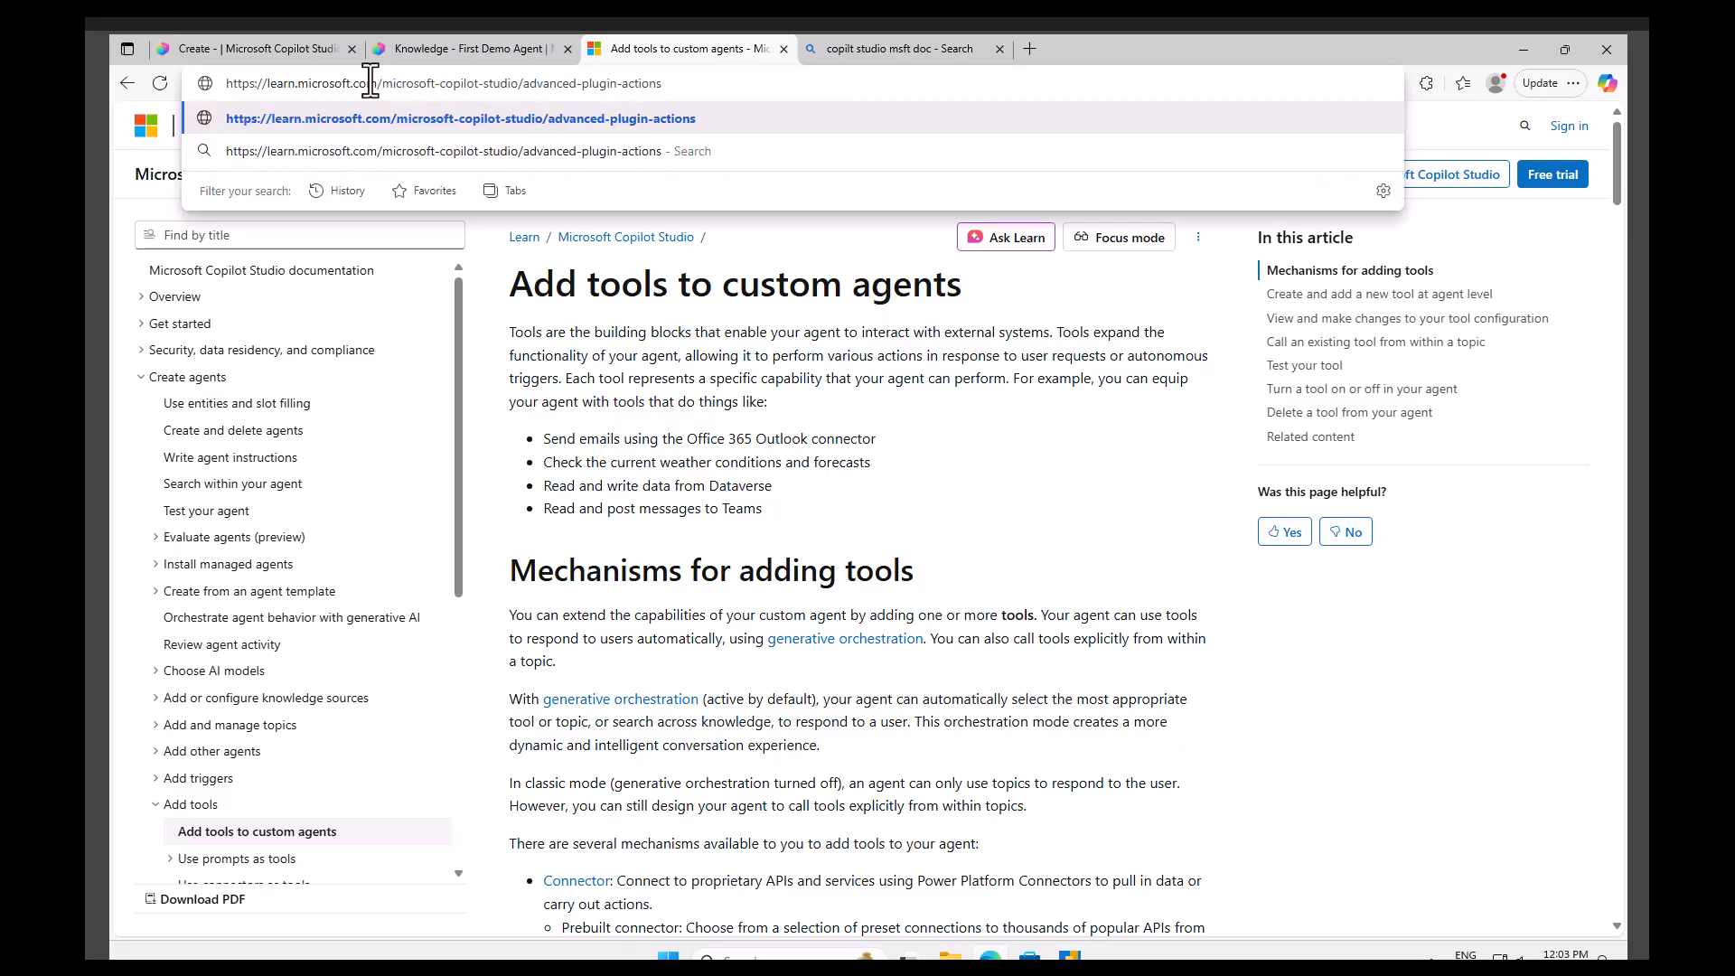
key("Return")
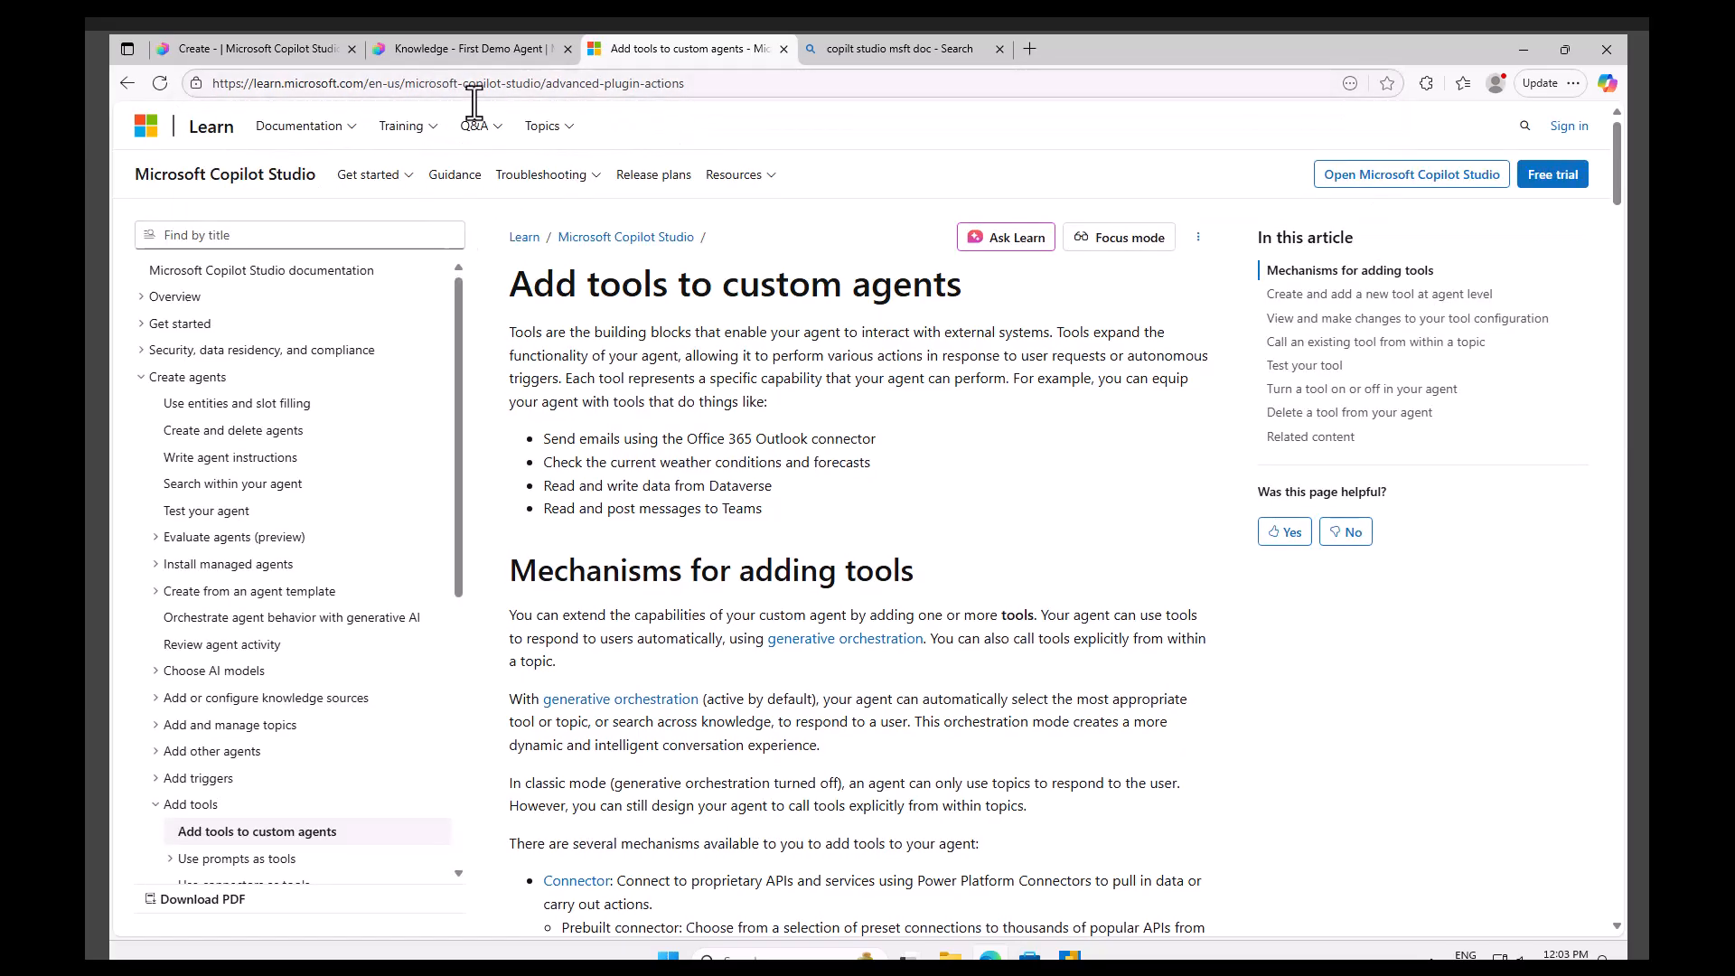
Scroll through the 'Add tools to custom agents' article and copy the 'MCP connector information' heading.
left_click(483, 52)
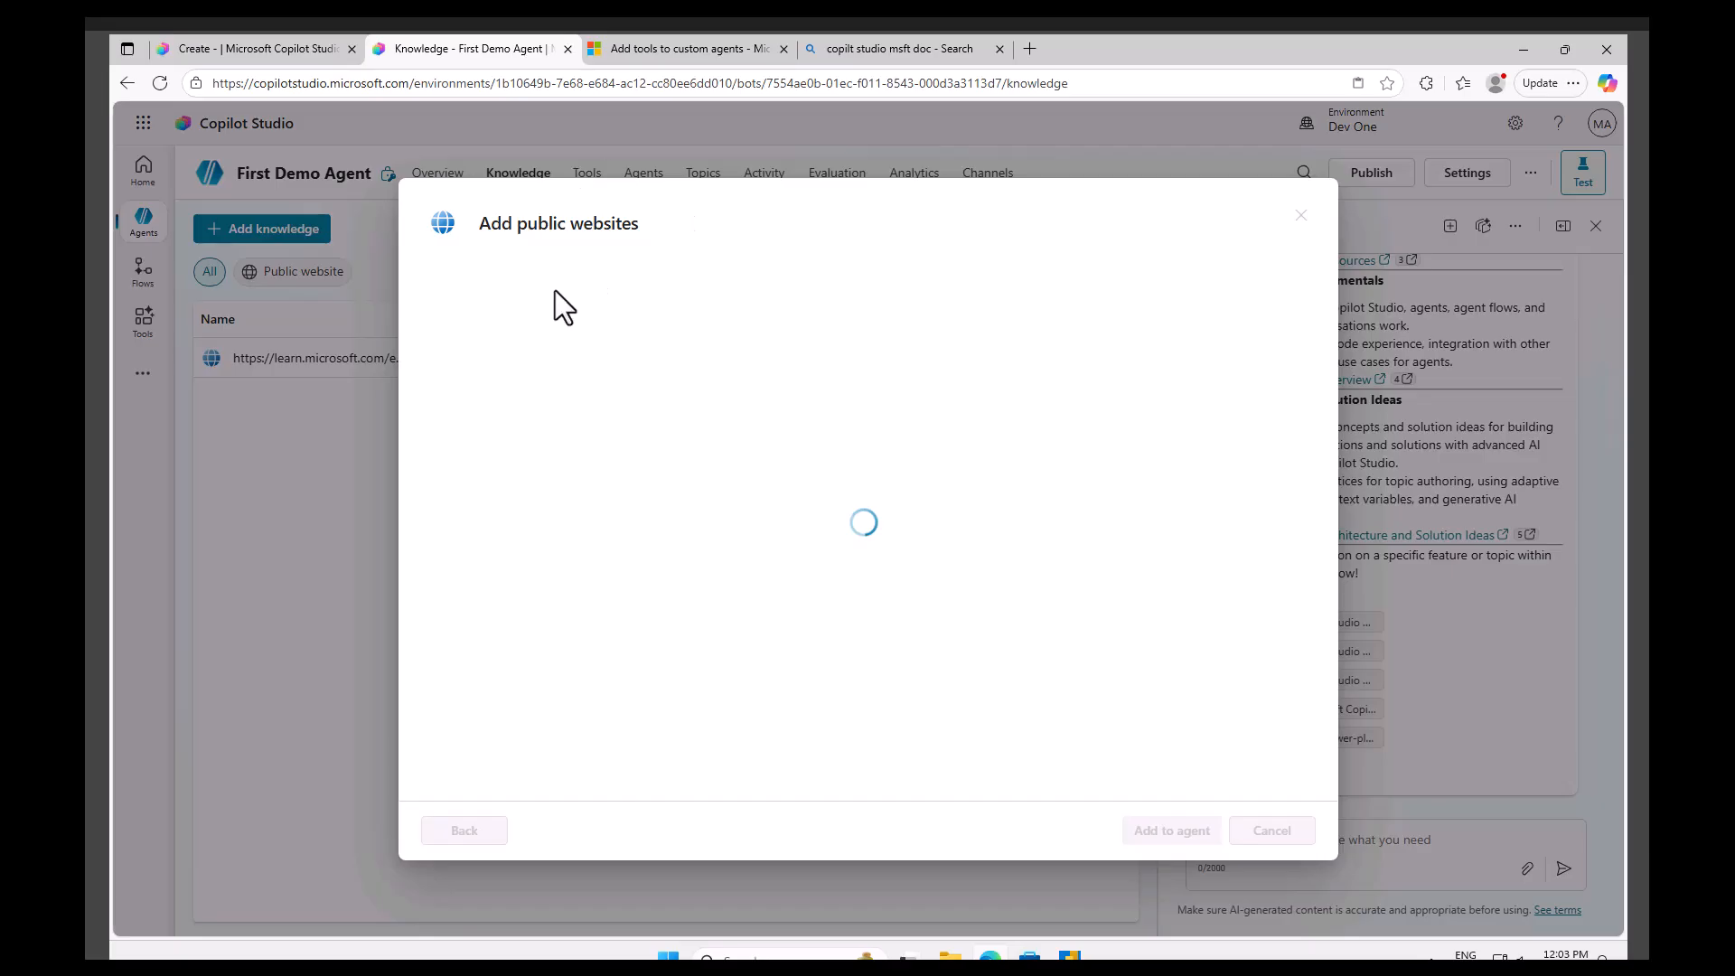
left_click(688, 51)
scroll(800, 732, "down", 10)
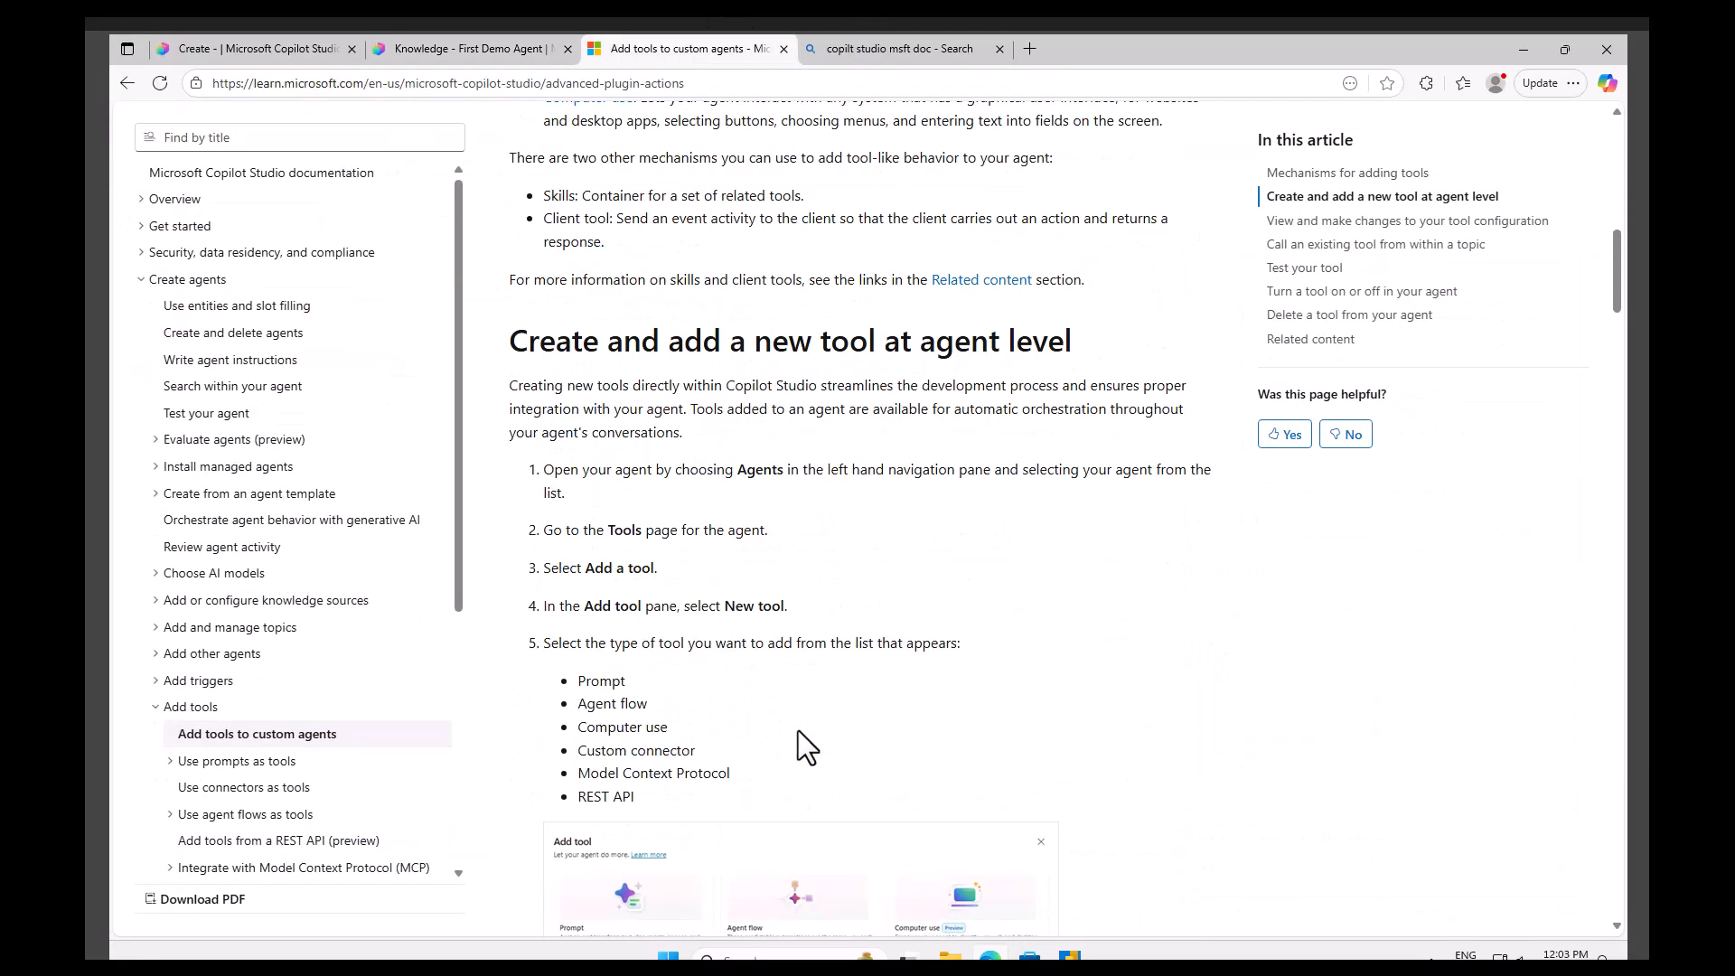
scroll(799, 731, "down", 10)
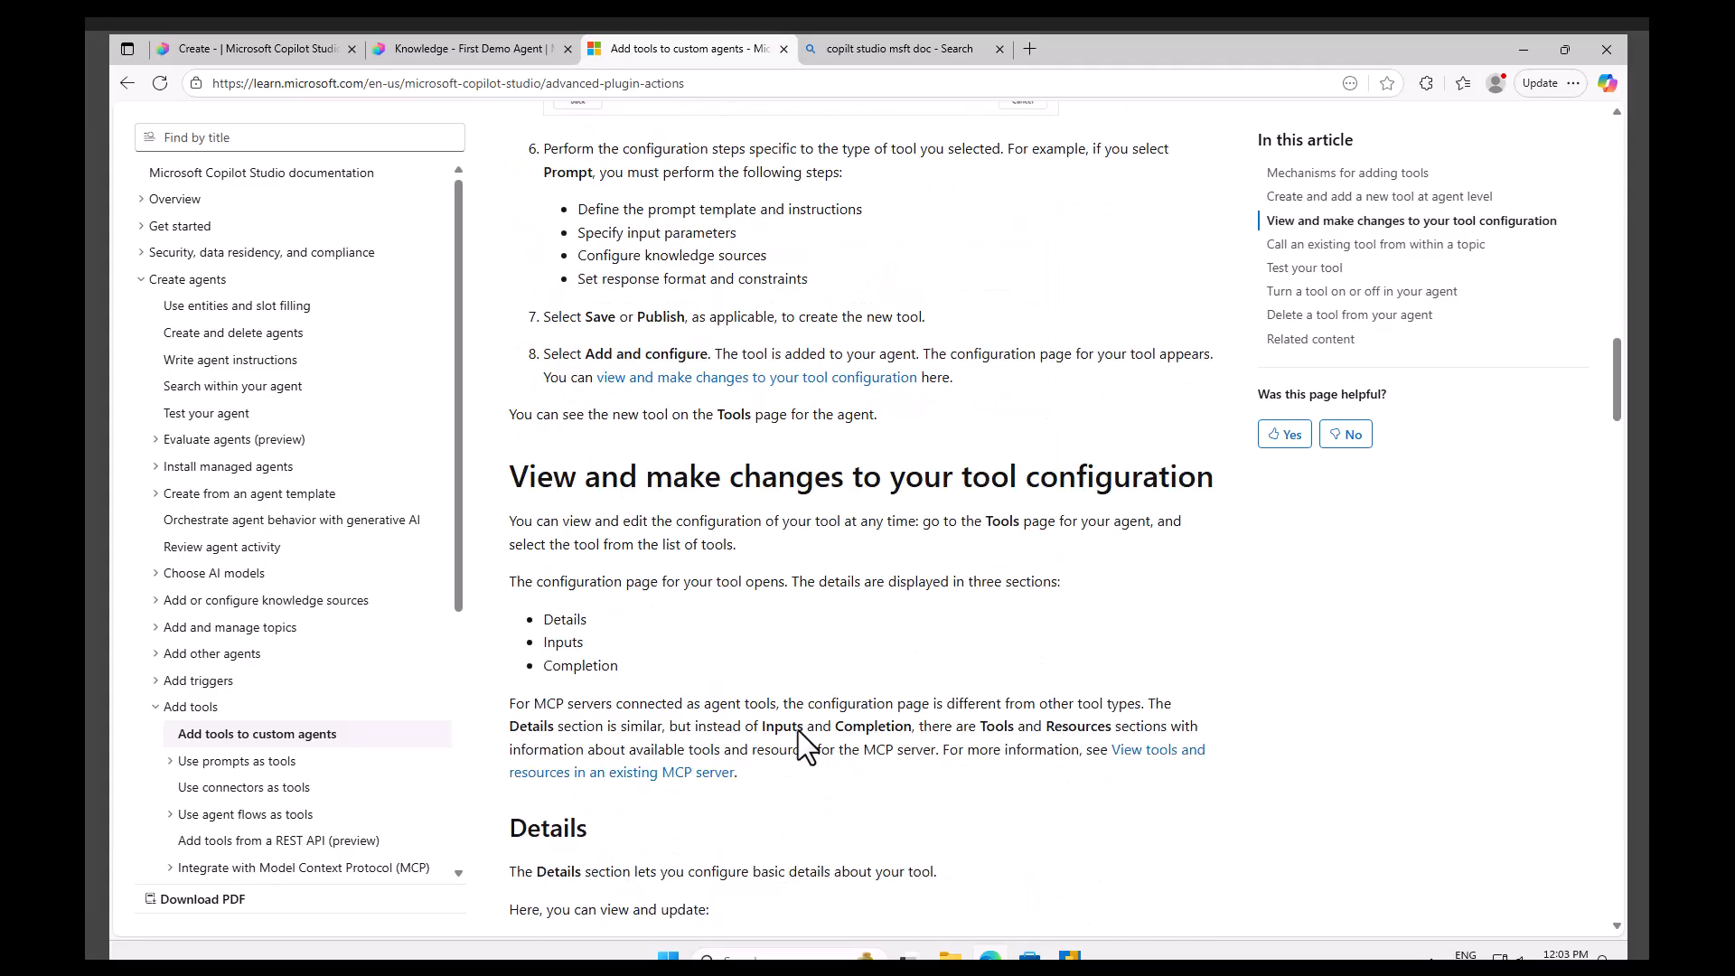
scroll(799, 730, "down", 12)
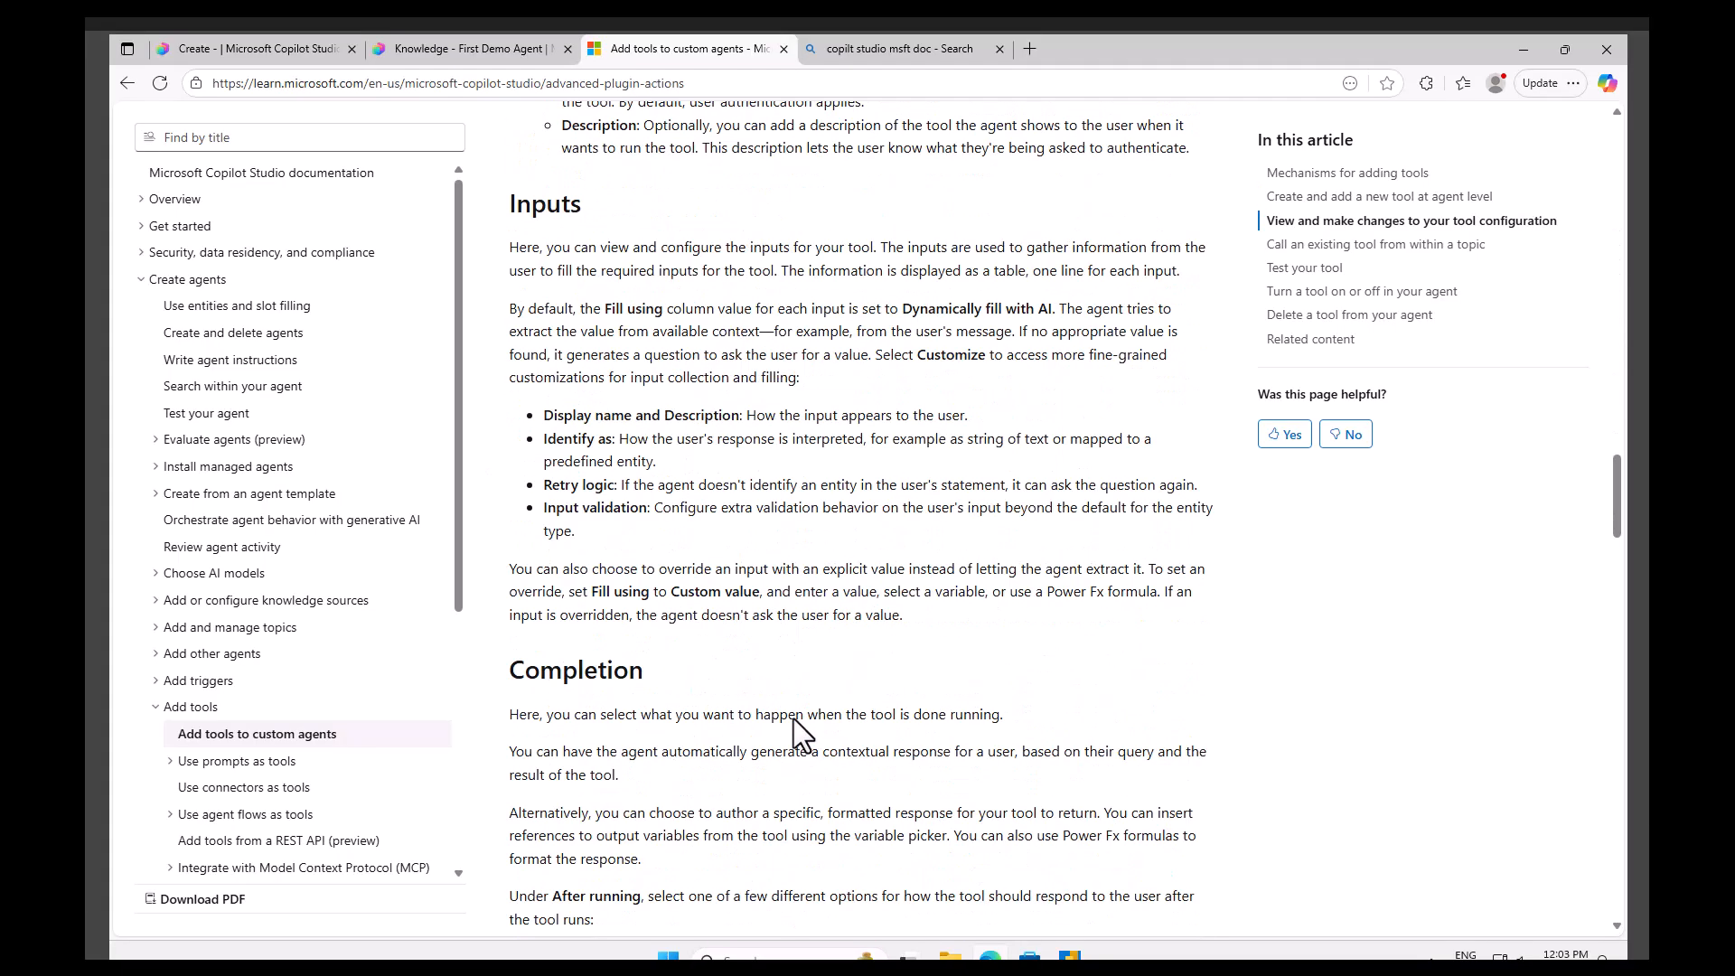
scroll(798, 727, "down", 7)
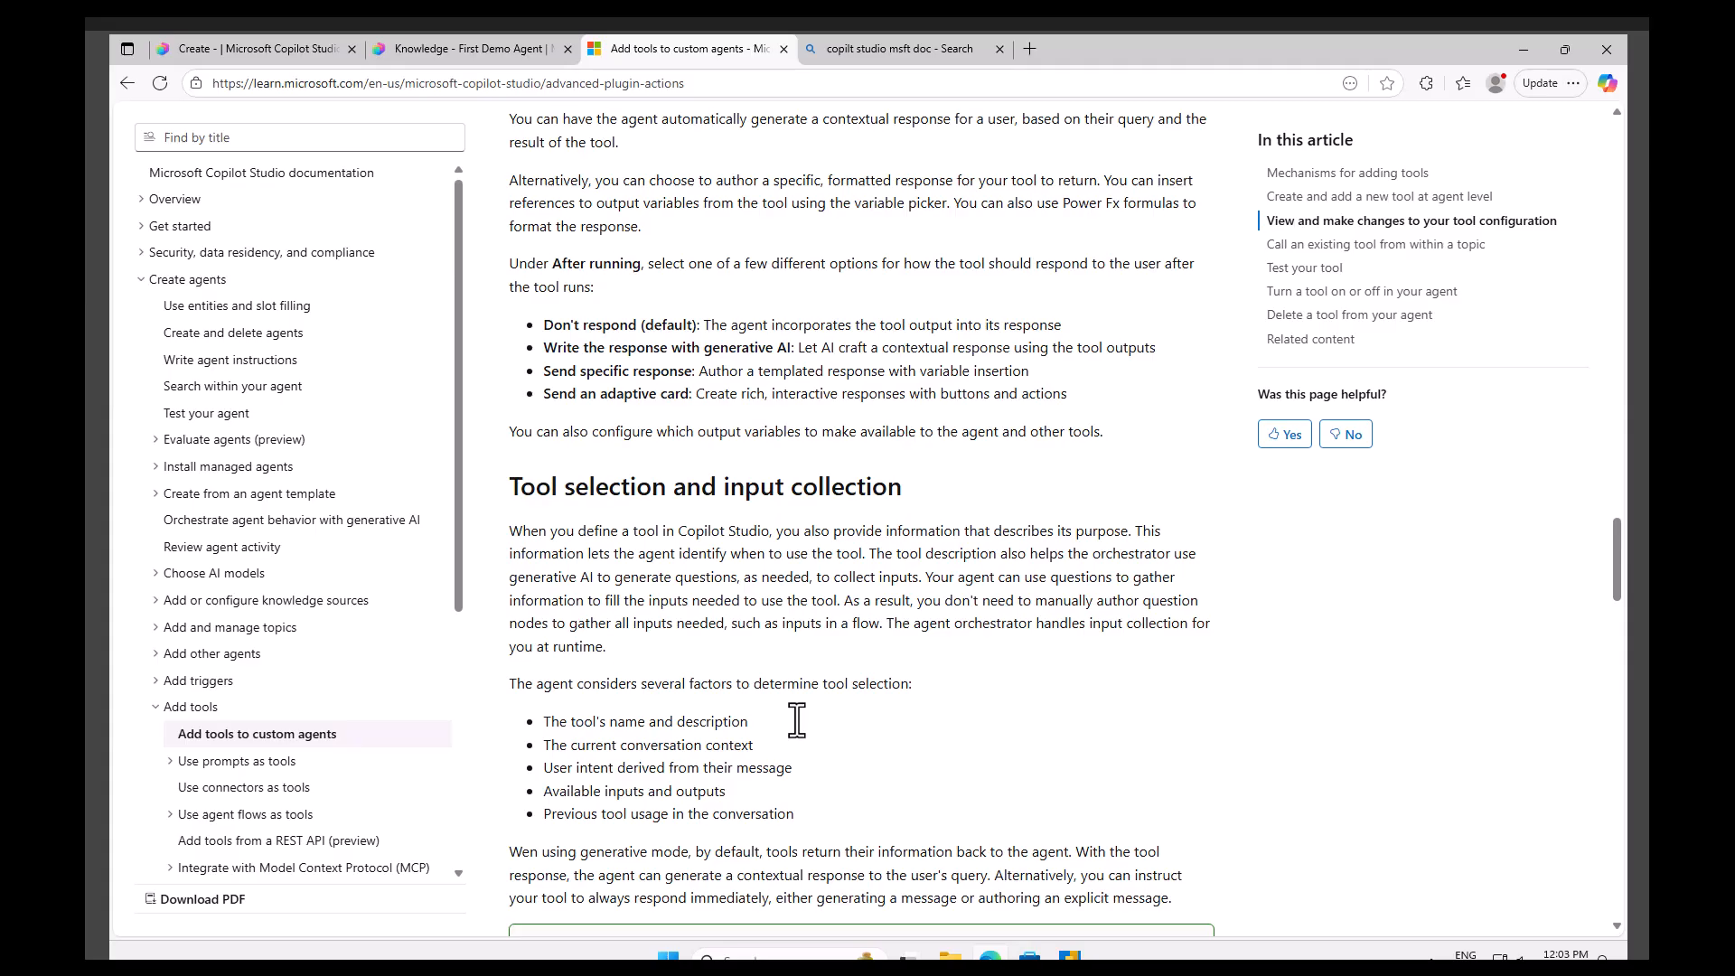
scroll(798, 727, "up", 2)
scroll(799, 731, "down", 20)
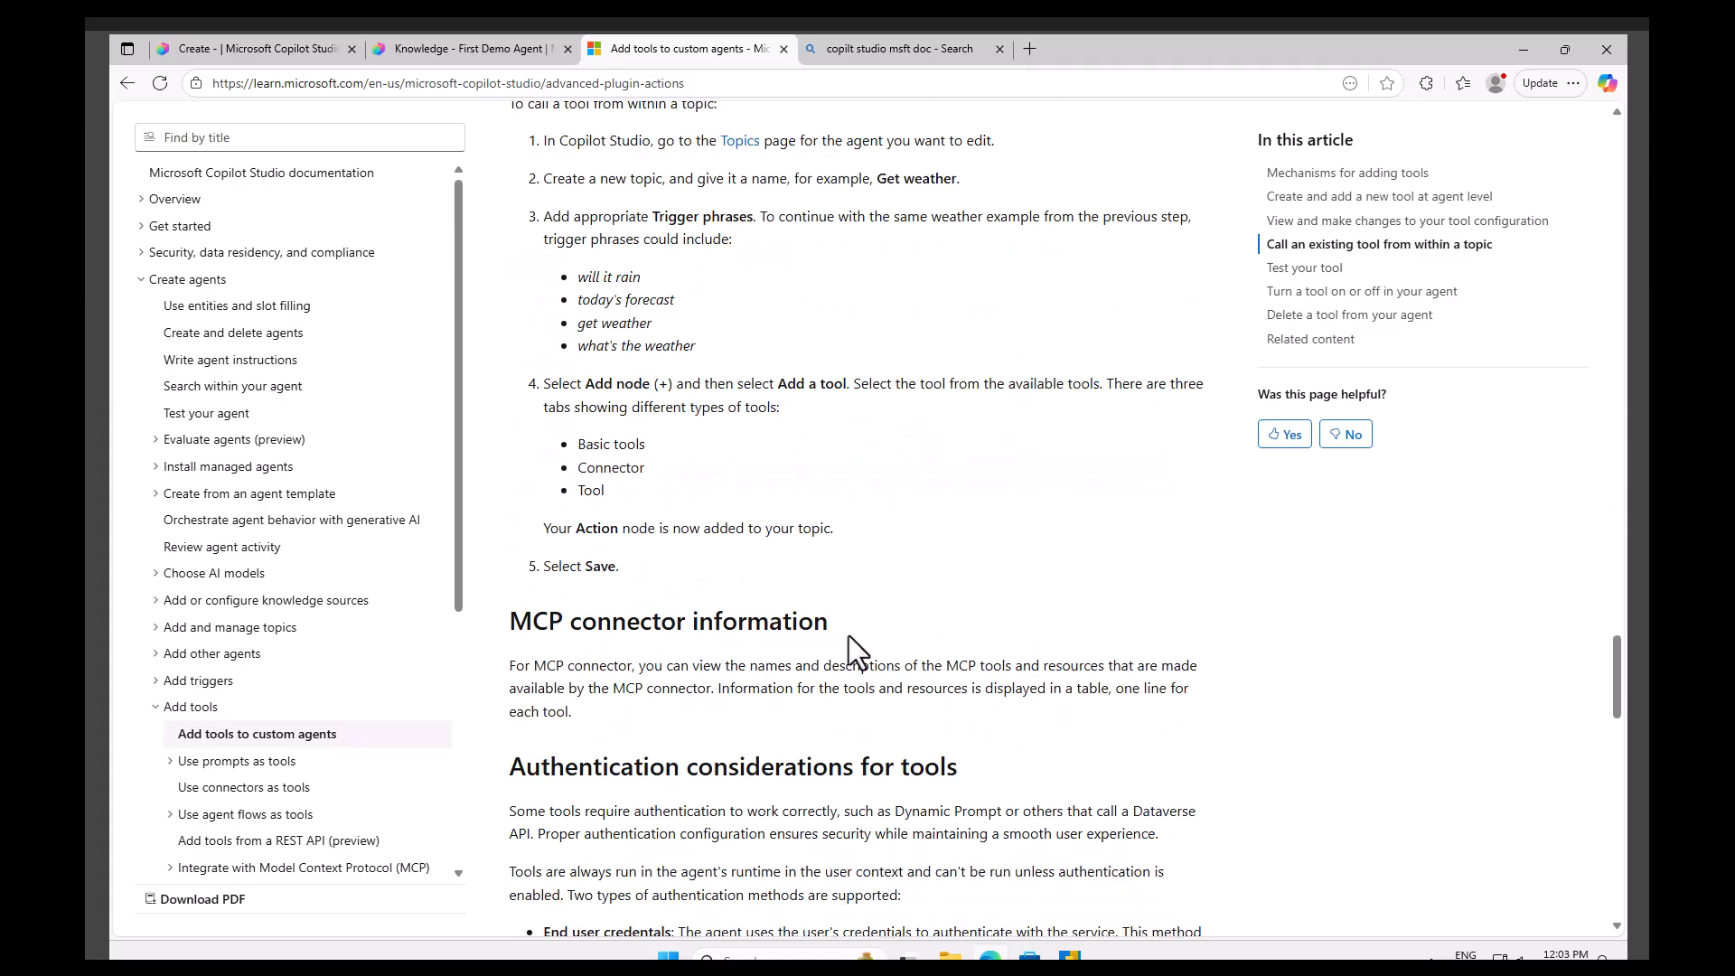
left_click_drag(859, 647, 506, 626)
right_click(544, 623)
left_click(588, 643)
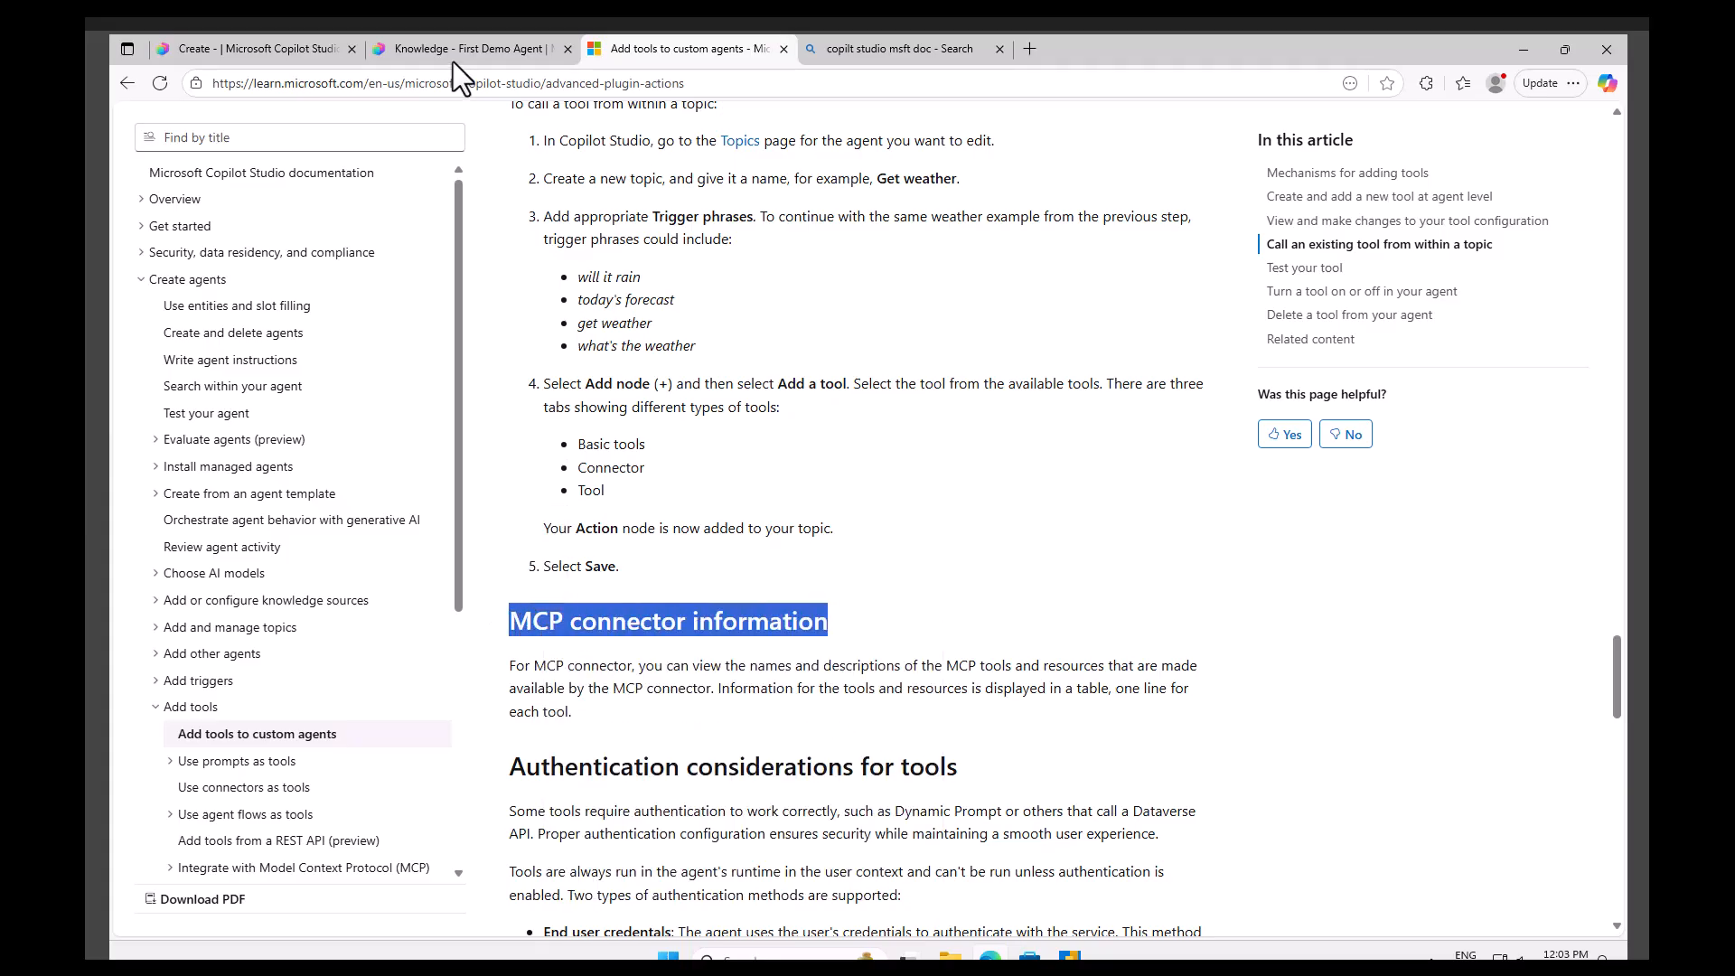
Start a new test session, ask the agent 'what is MCP connector information' and read its answer.
left_click(461, 49)
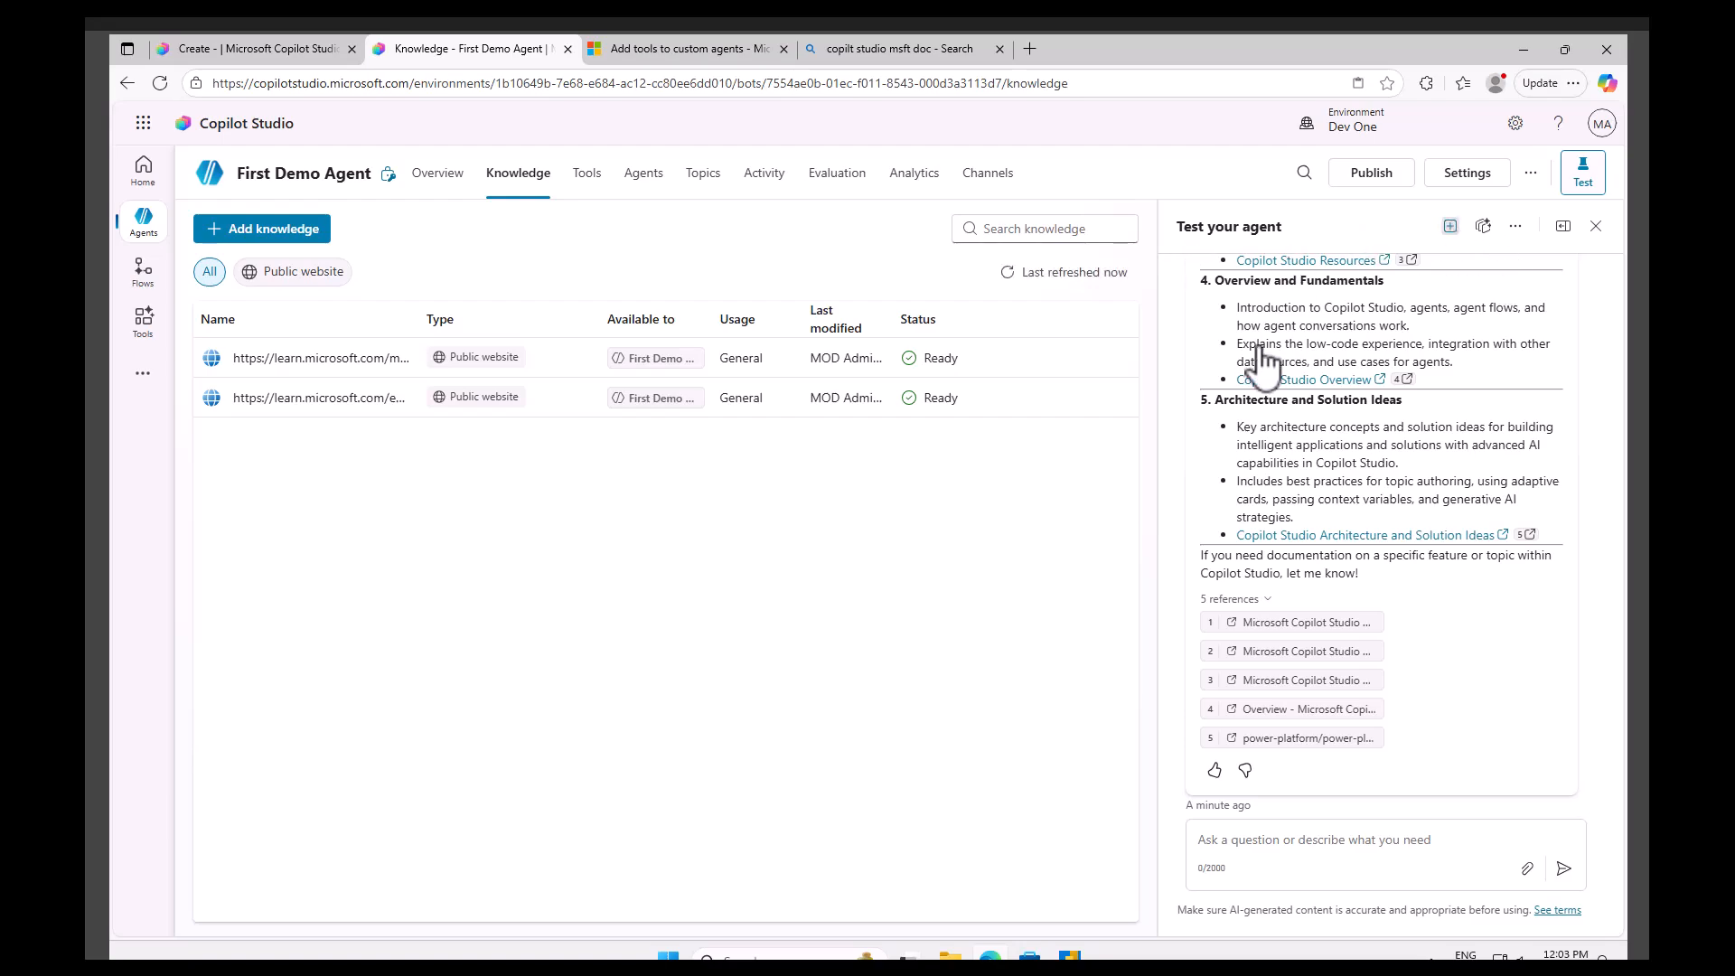
left_click(1450, 226)
left_click(1253, 835)
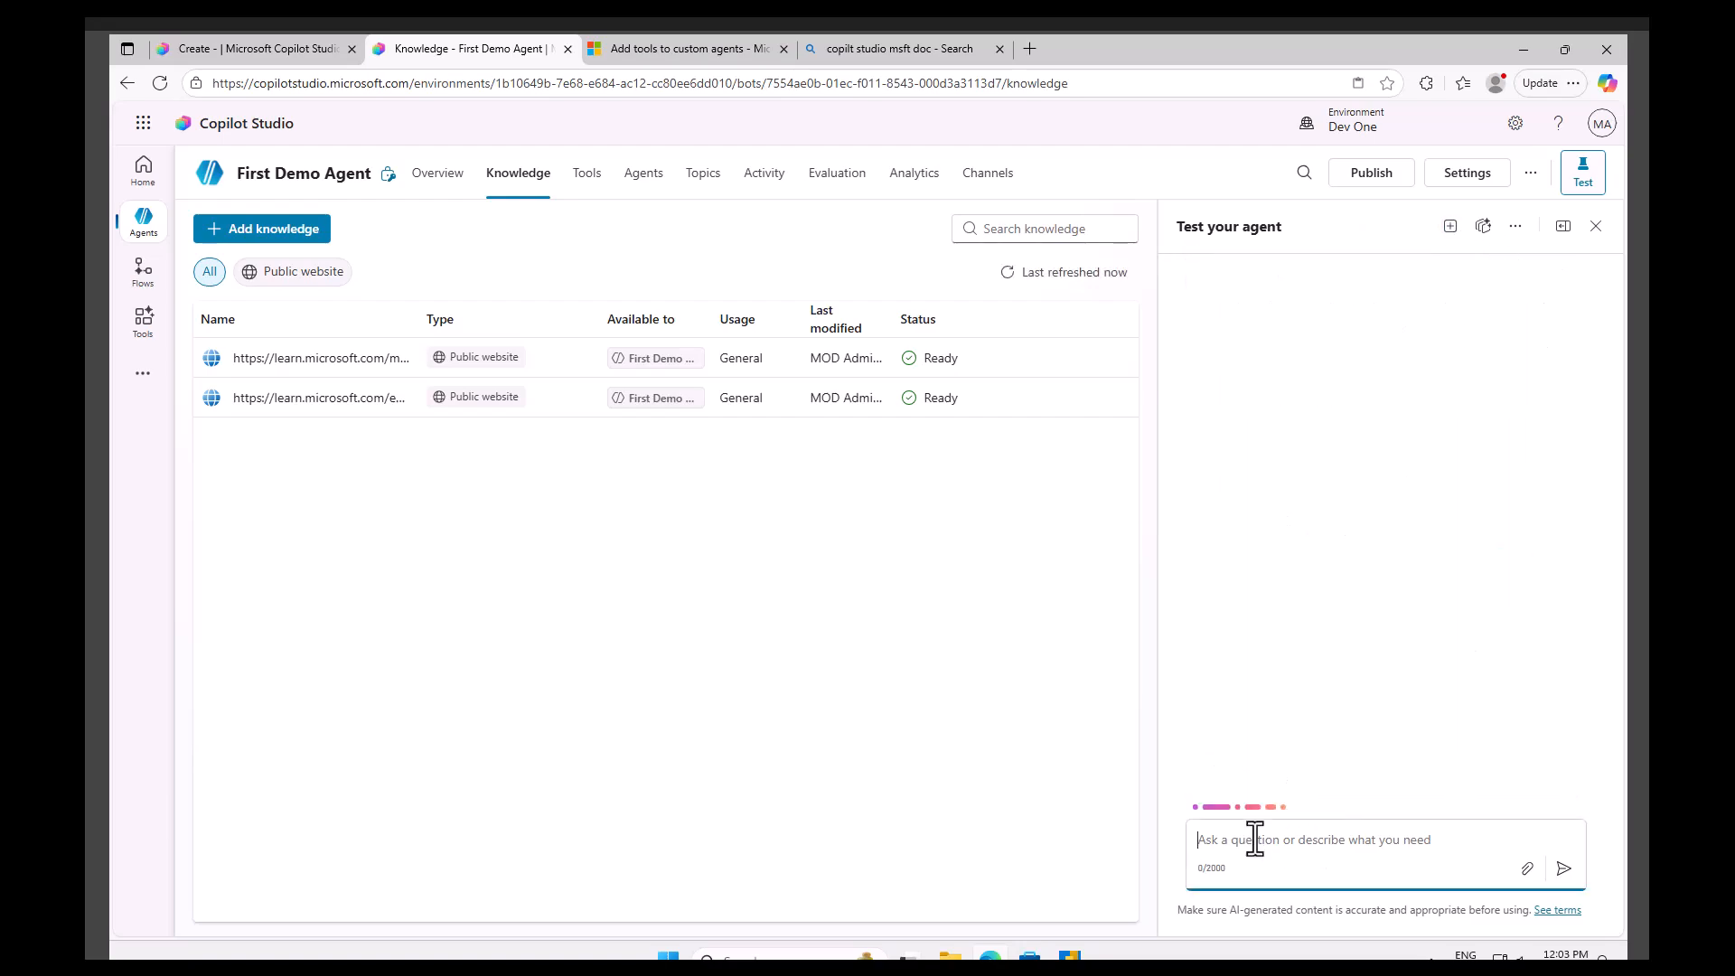
type("wah")
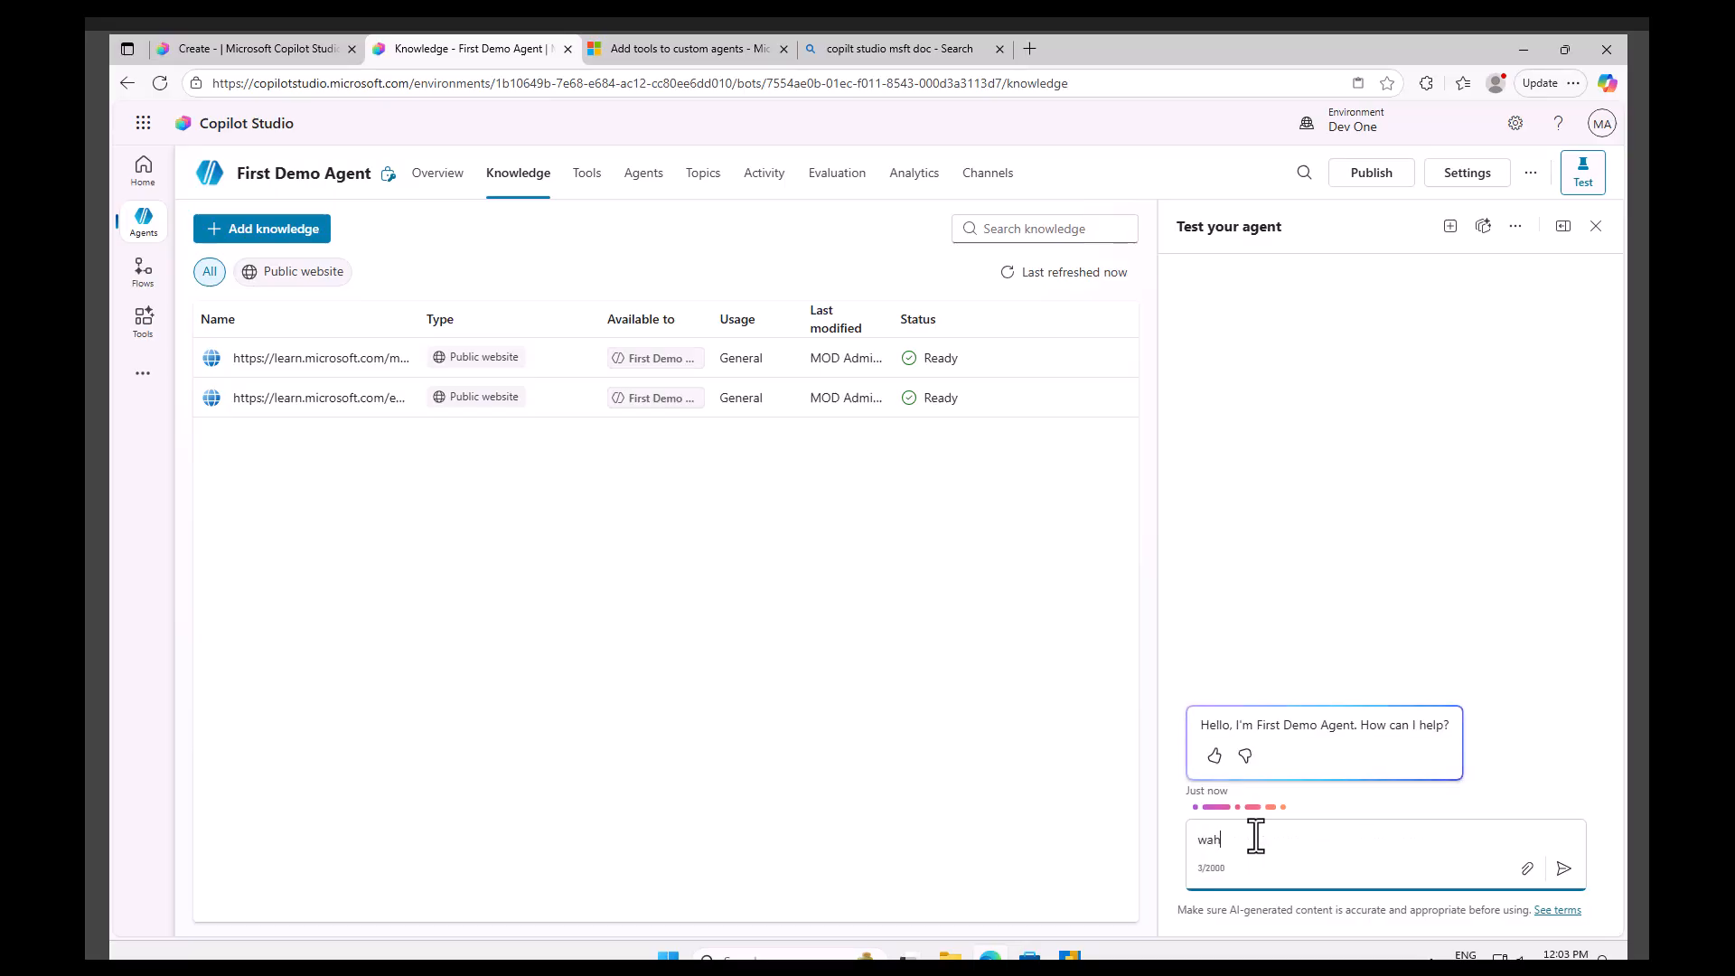
key("BackSpace")
key("BackSpace")
type("hat is MCP connector information")
key("Return")
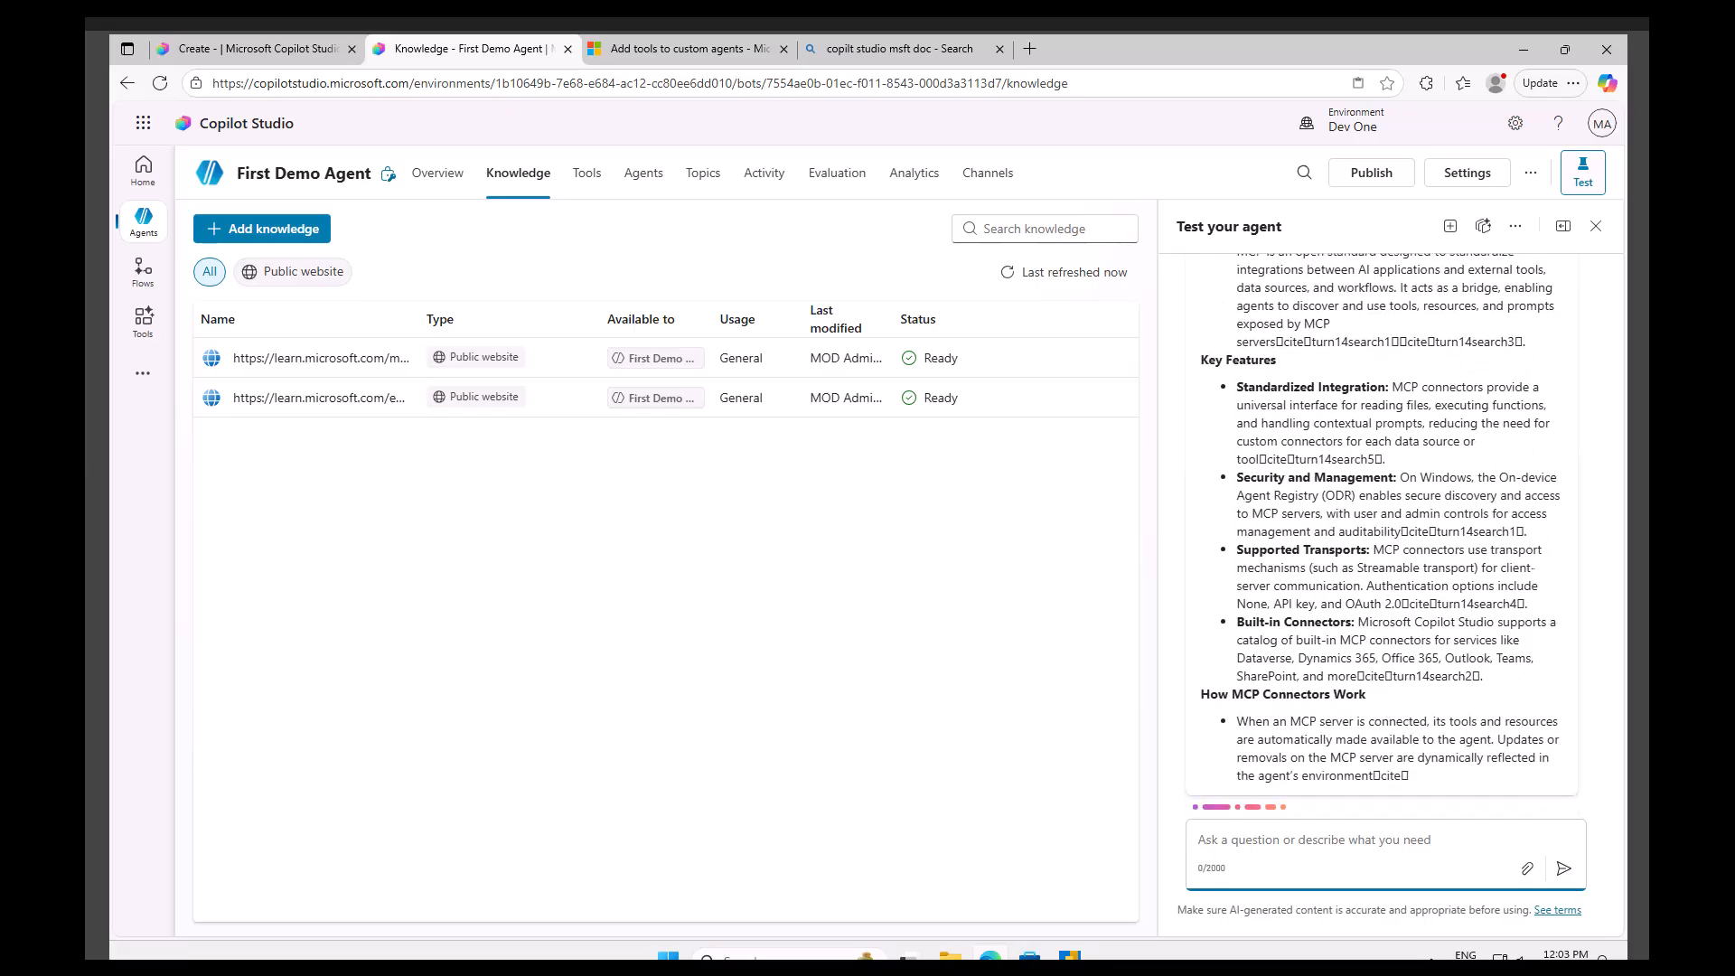
scroll(1415, 578, "up", 15)
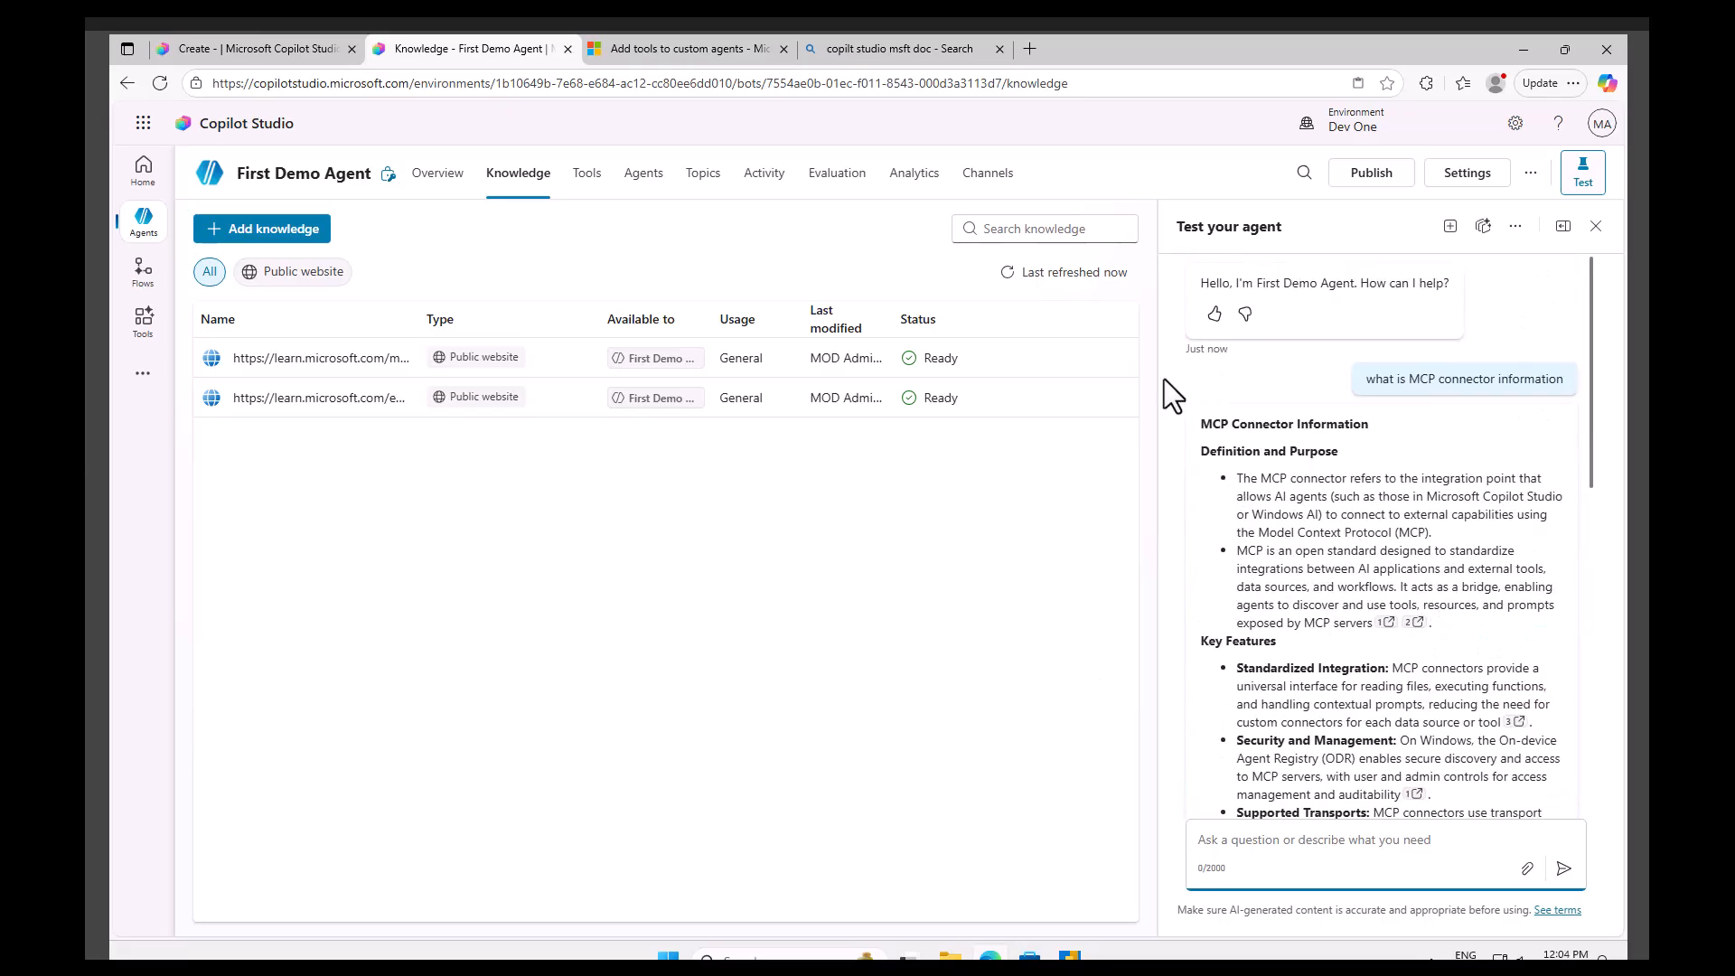
left_click(709, 43)
left_click(470, 48)
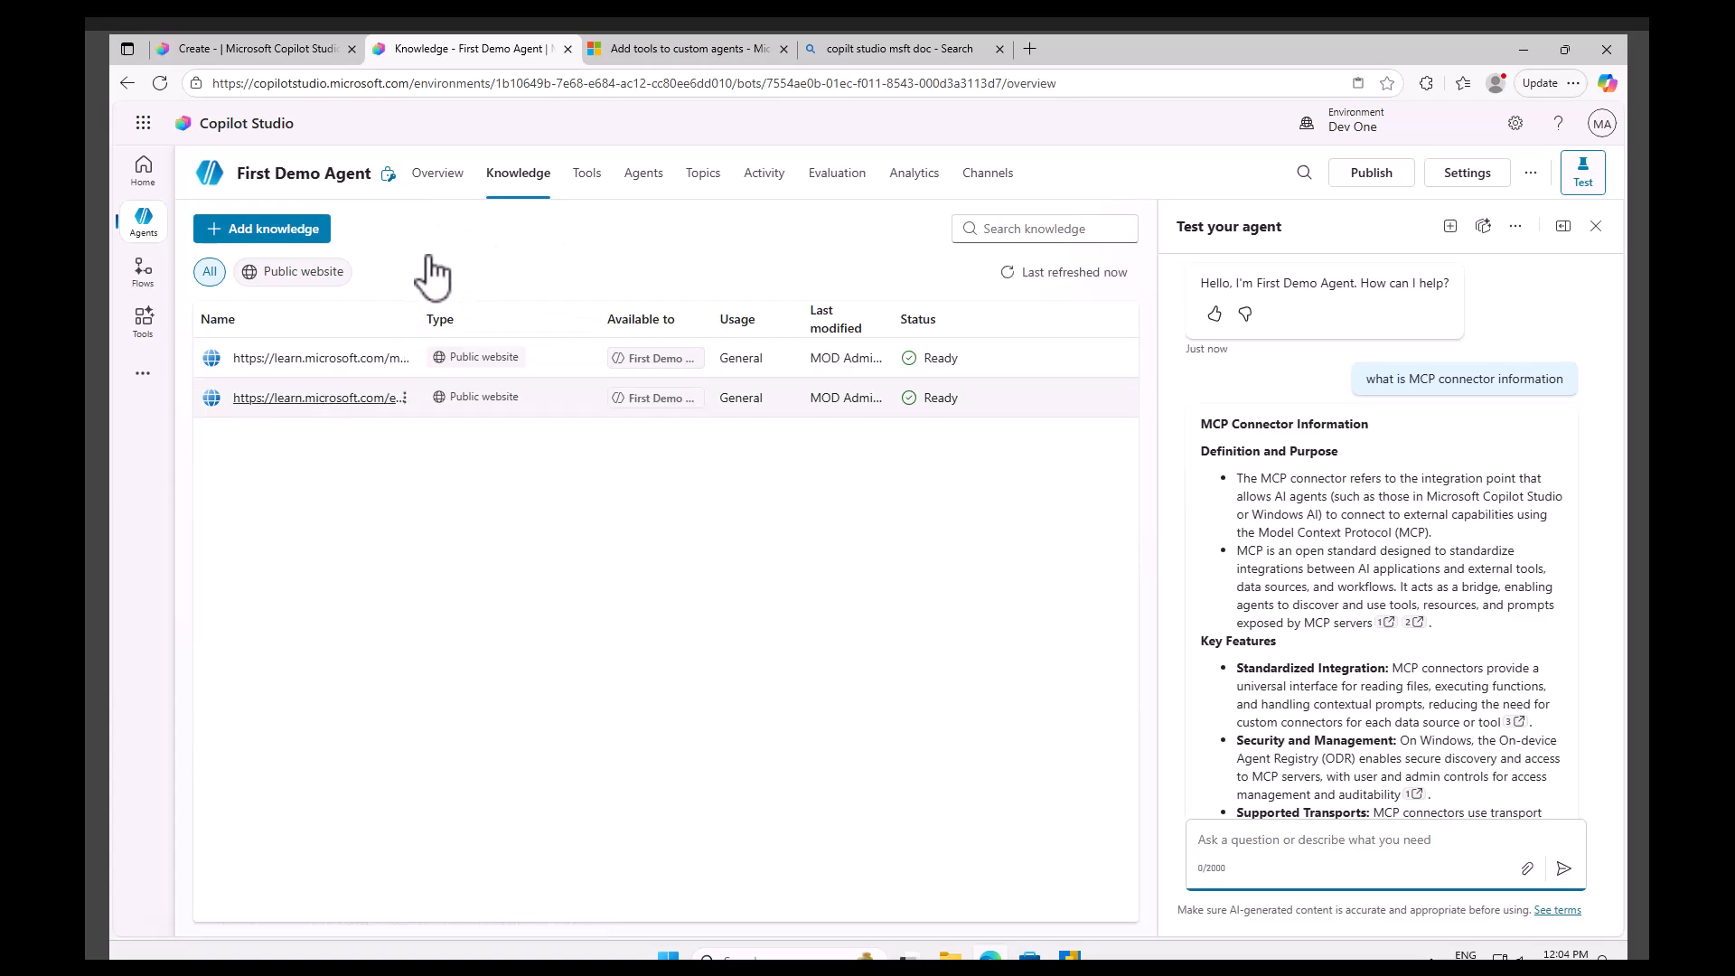
Disable Web Search in the agent's overview settings.
left_click(437, 176)
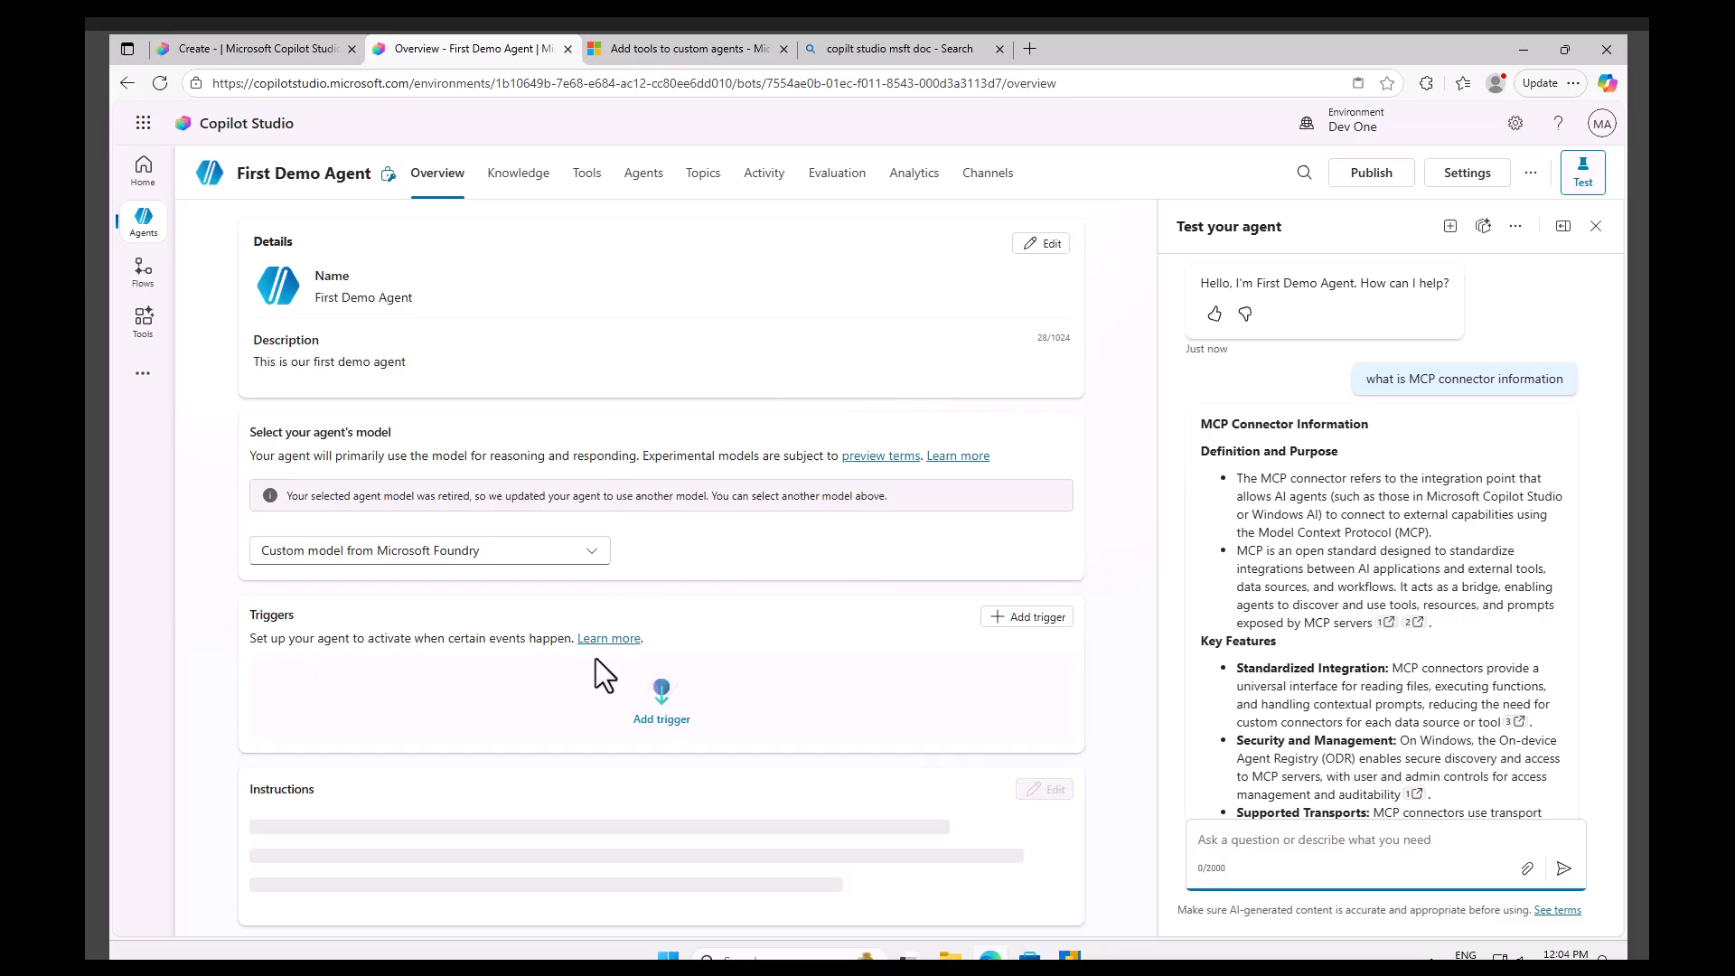
scroll(602, 668, "down", 7)
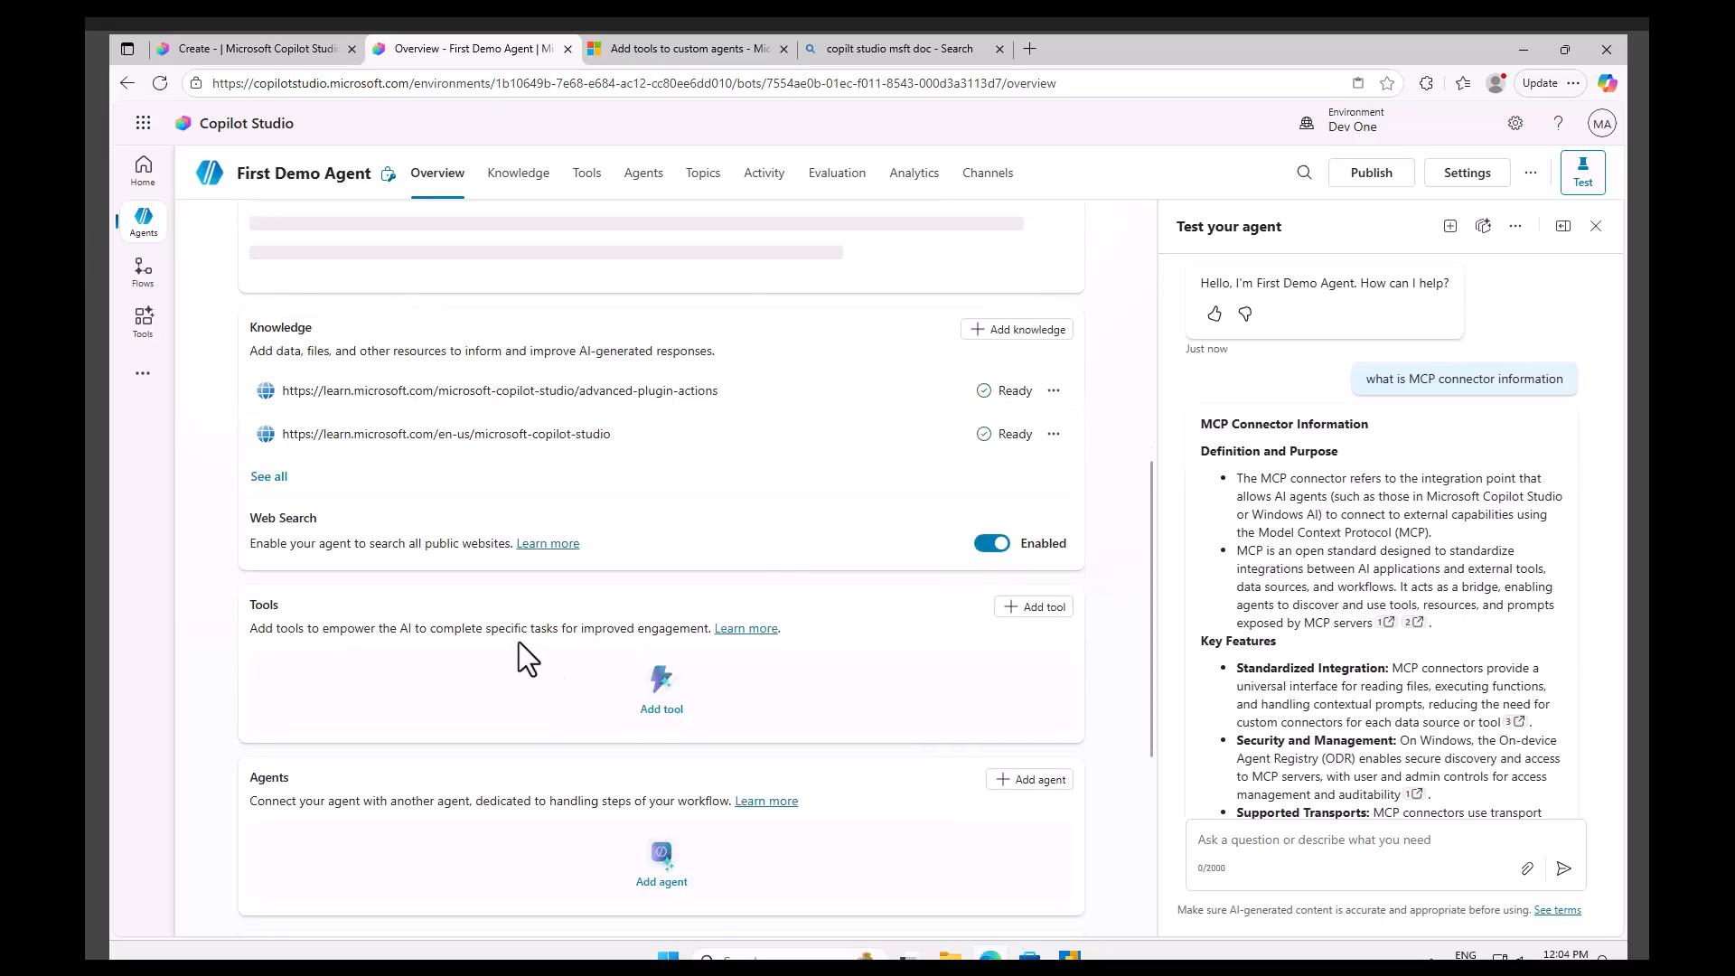
left_click(1001, 548)
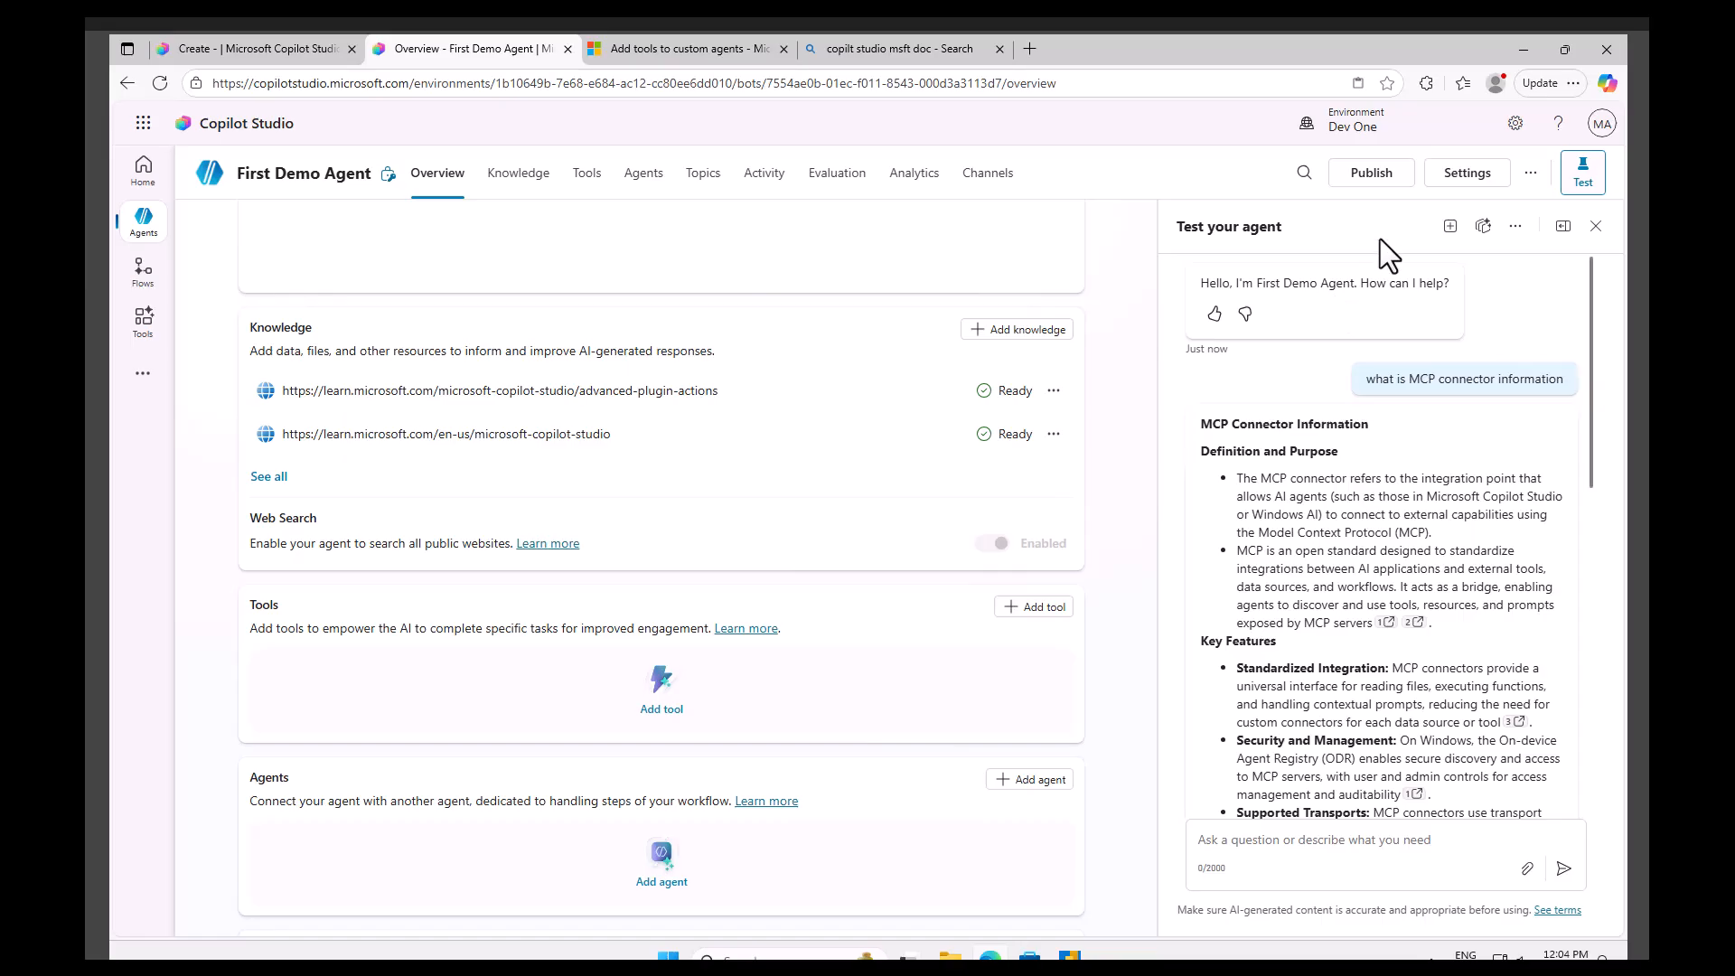
Start a new test session and ask the agent 'what is MCP connector information' again.
left_click(1452, 232)
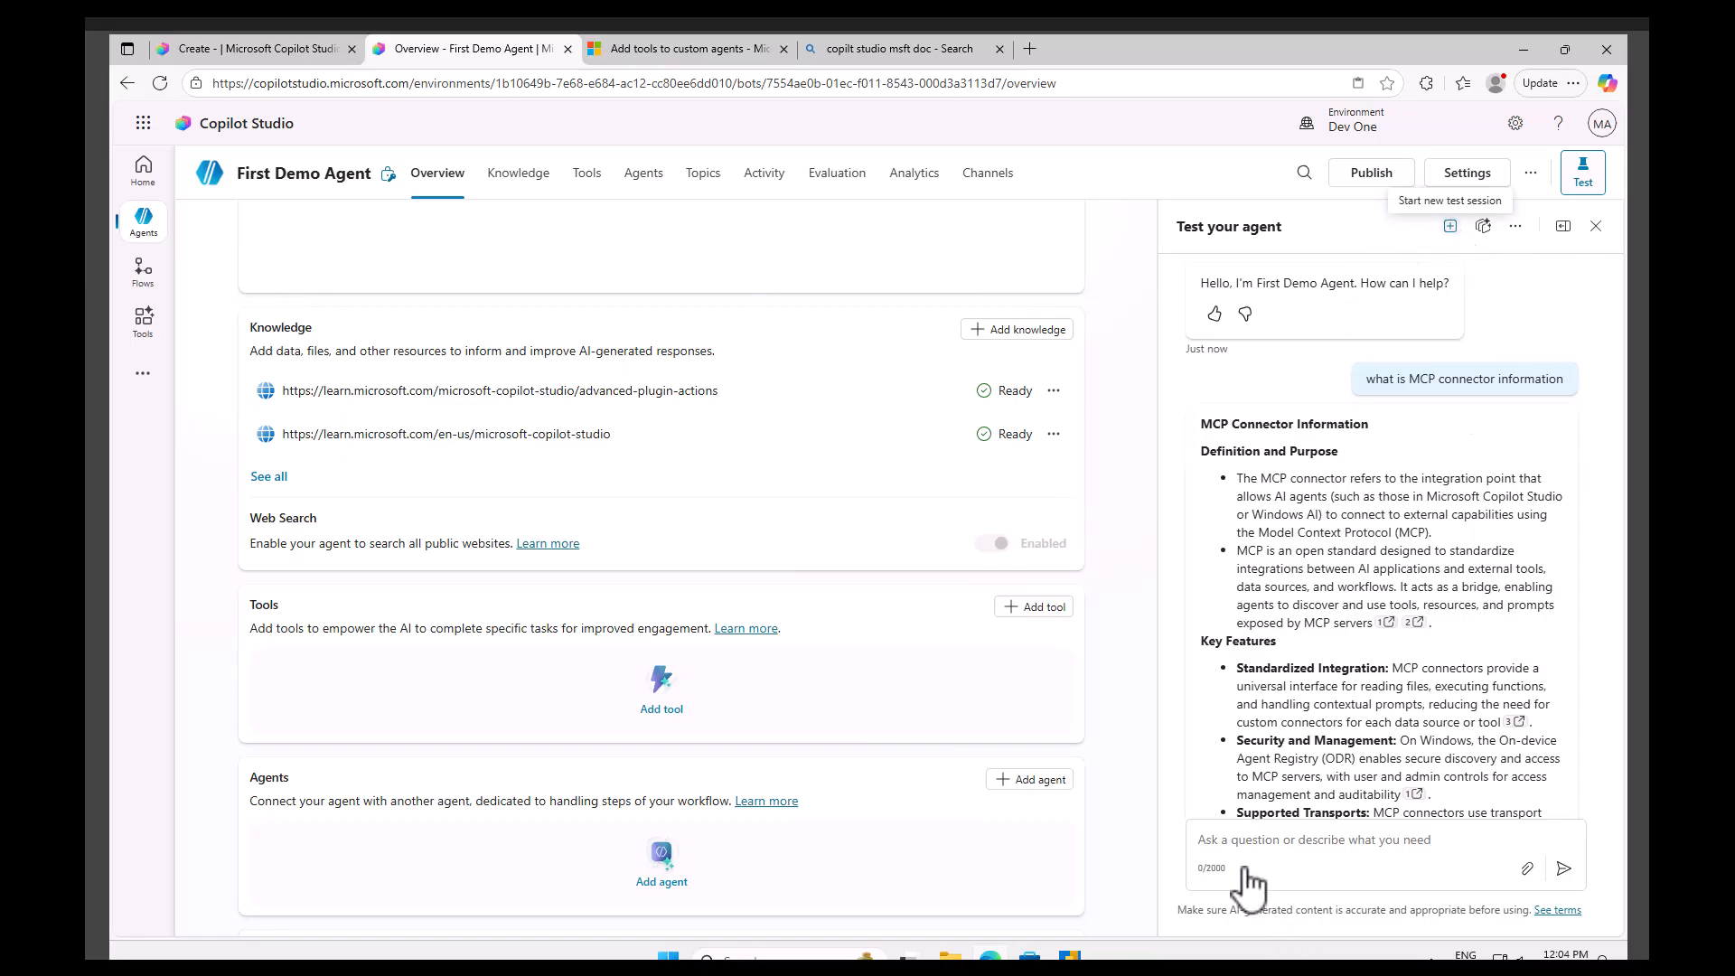
left_click(1251, 838)
type("what is ")
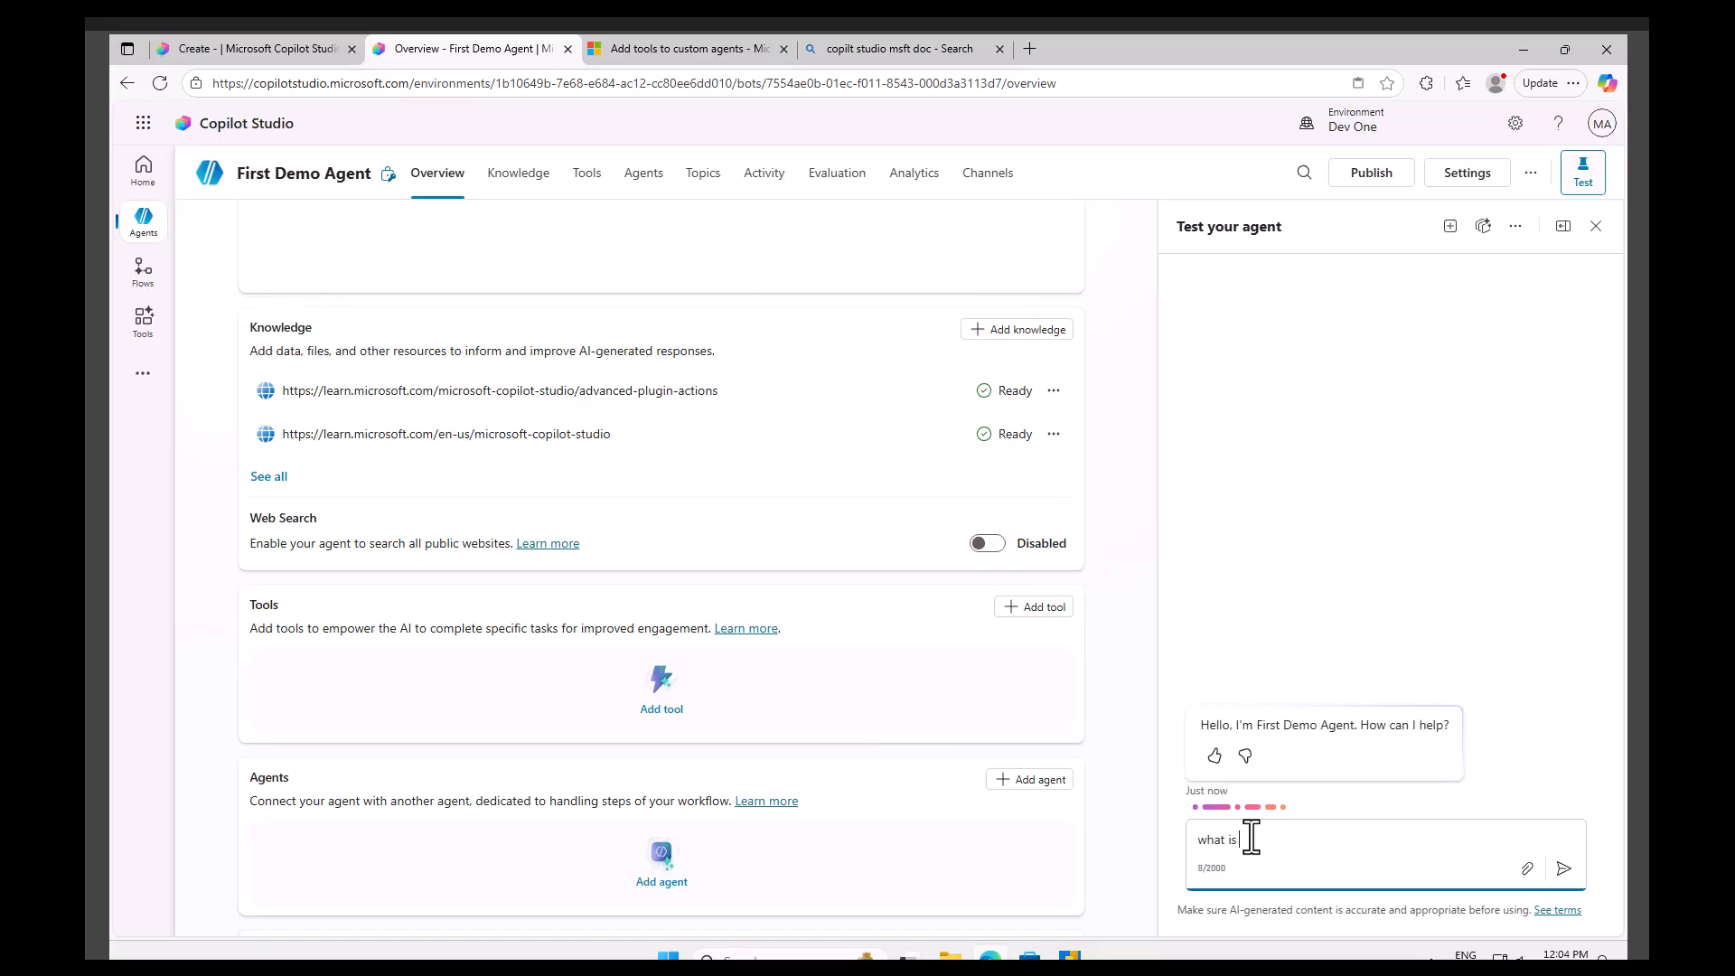
type("MCP connector information")
key("Return")
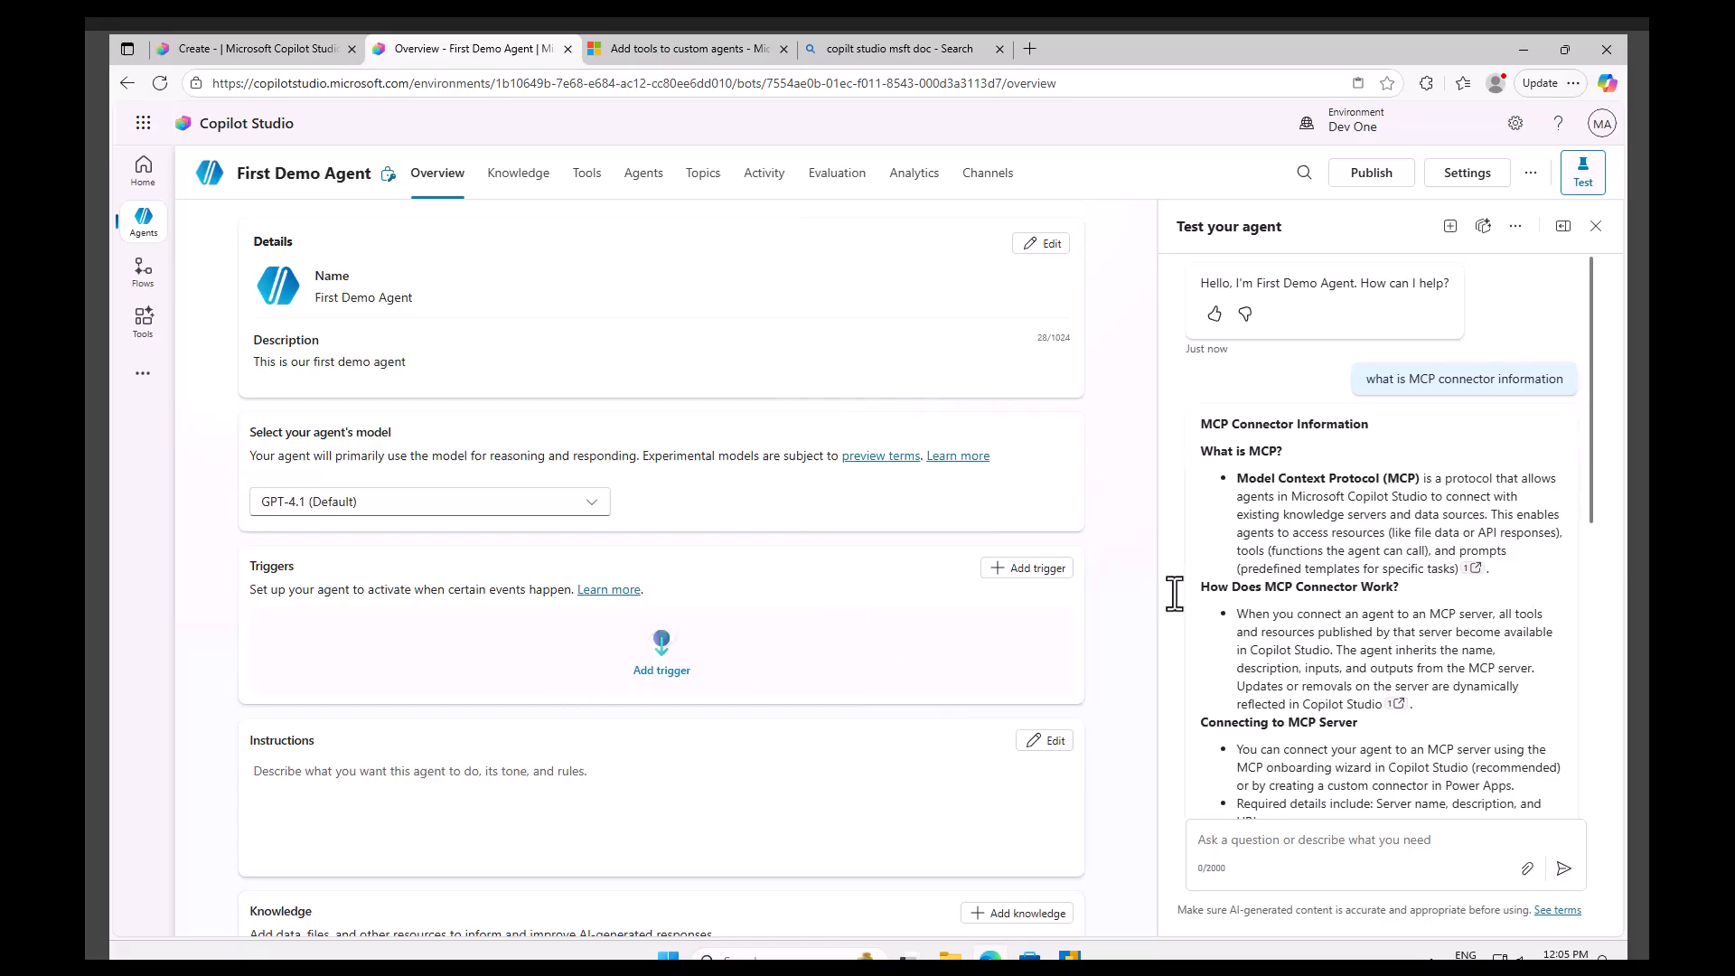
Create a new topic from blank for the agent.
left_click(642, 185)
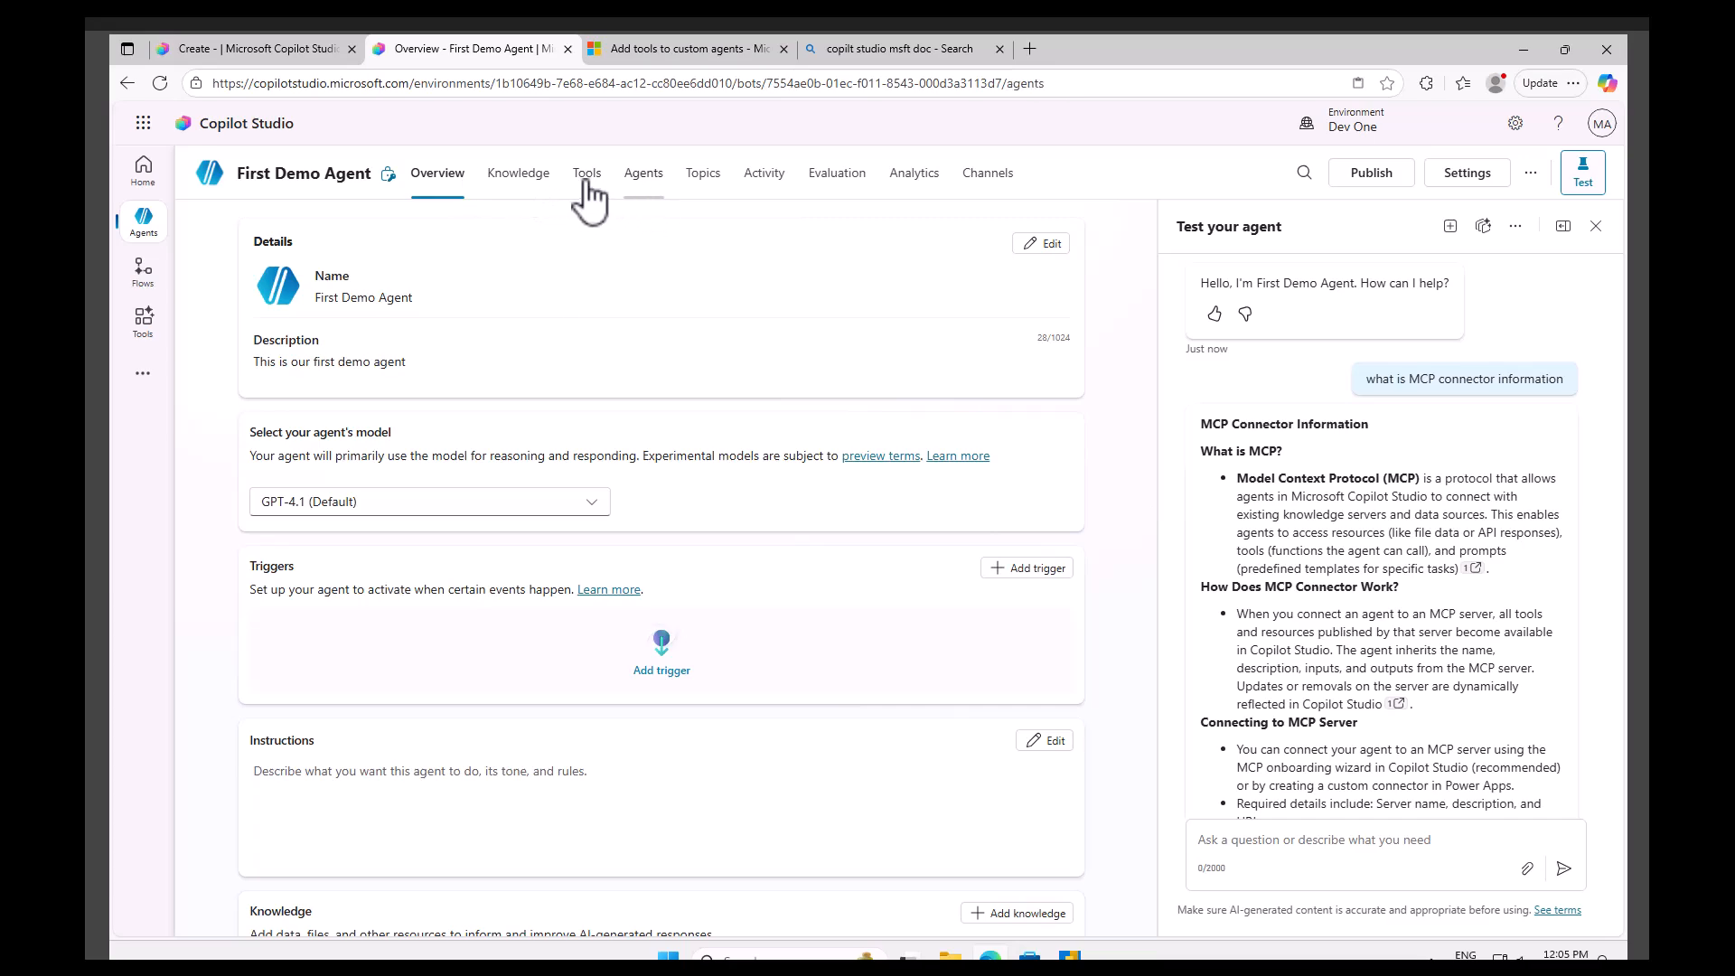
left_click(709, 185)
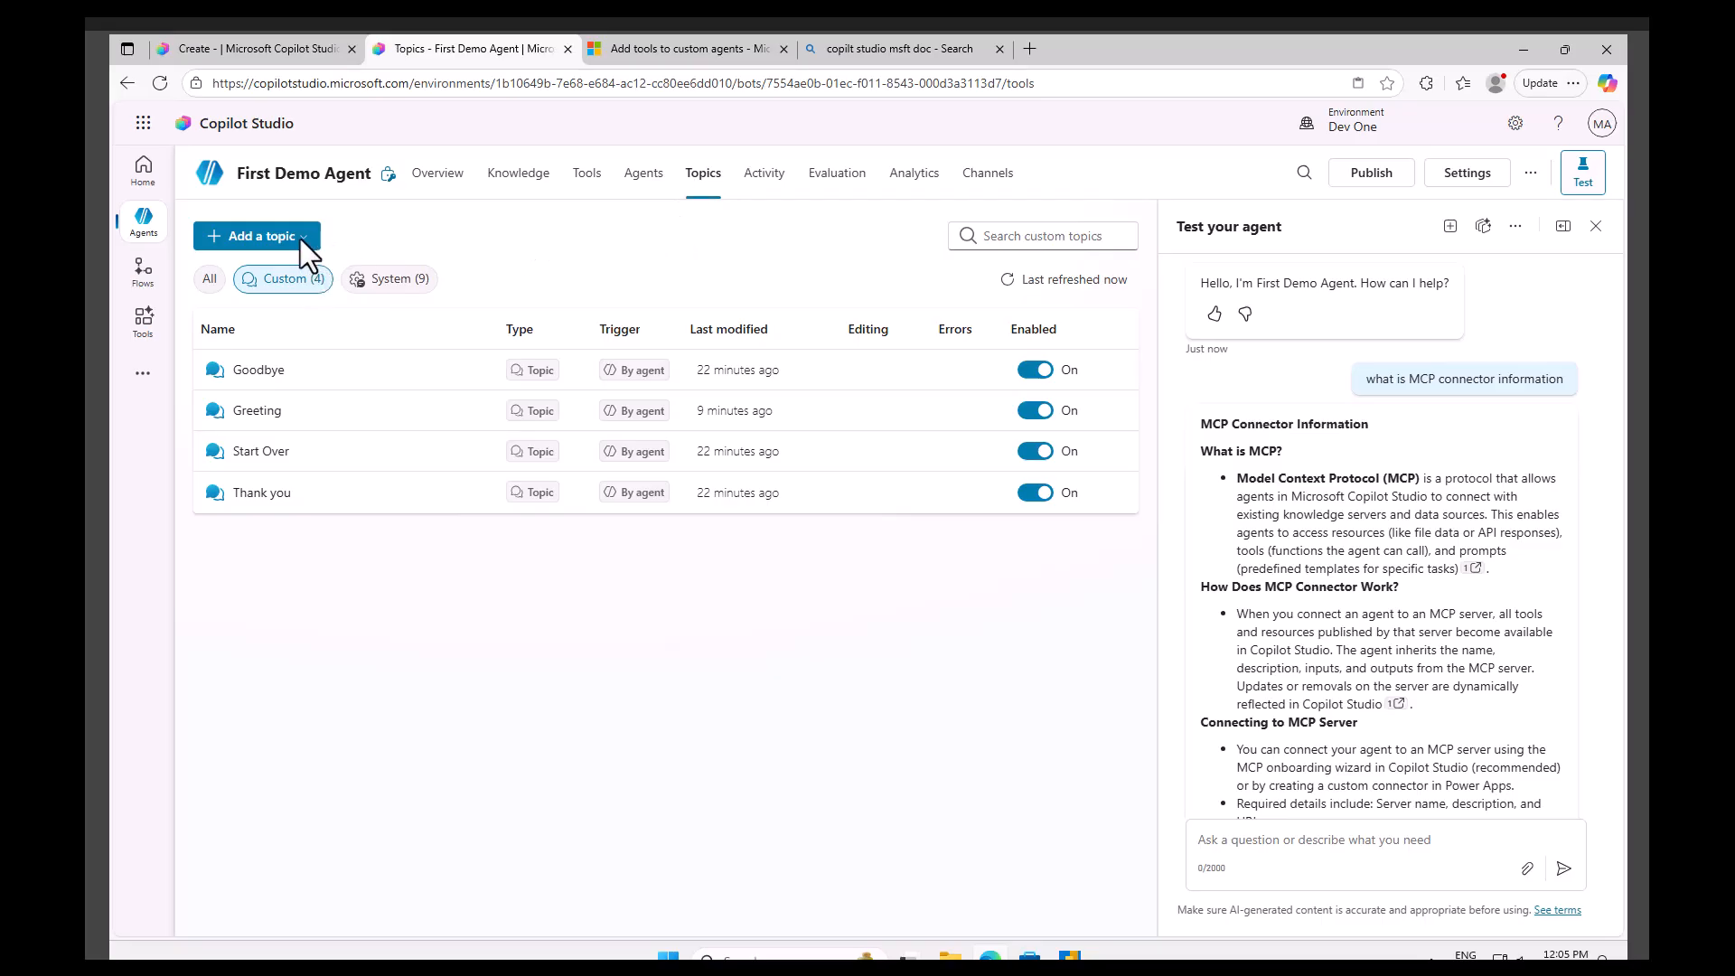
left_click(300, 238)
left_click(253, 270)
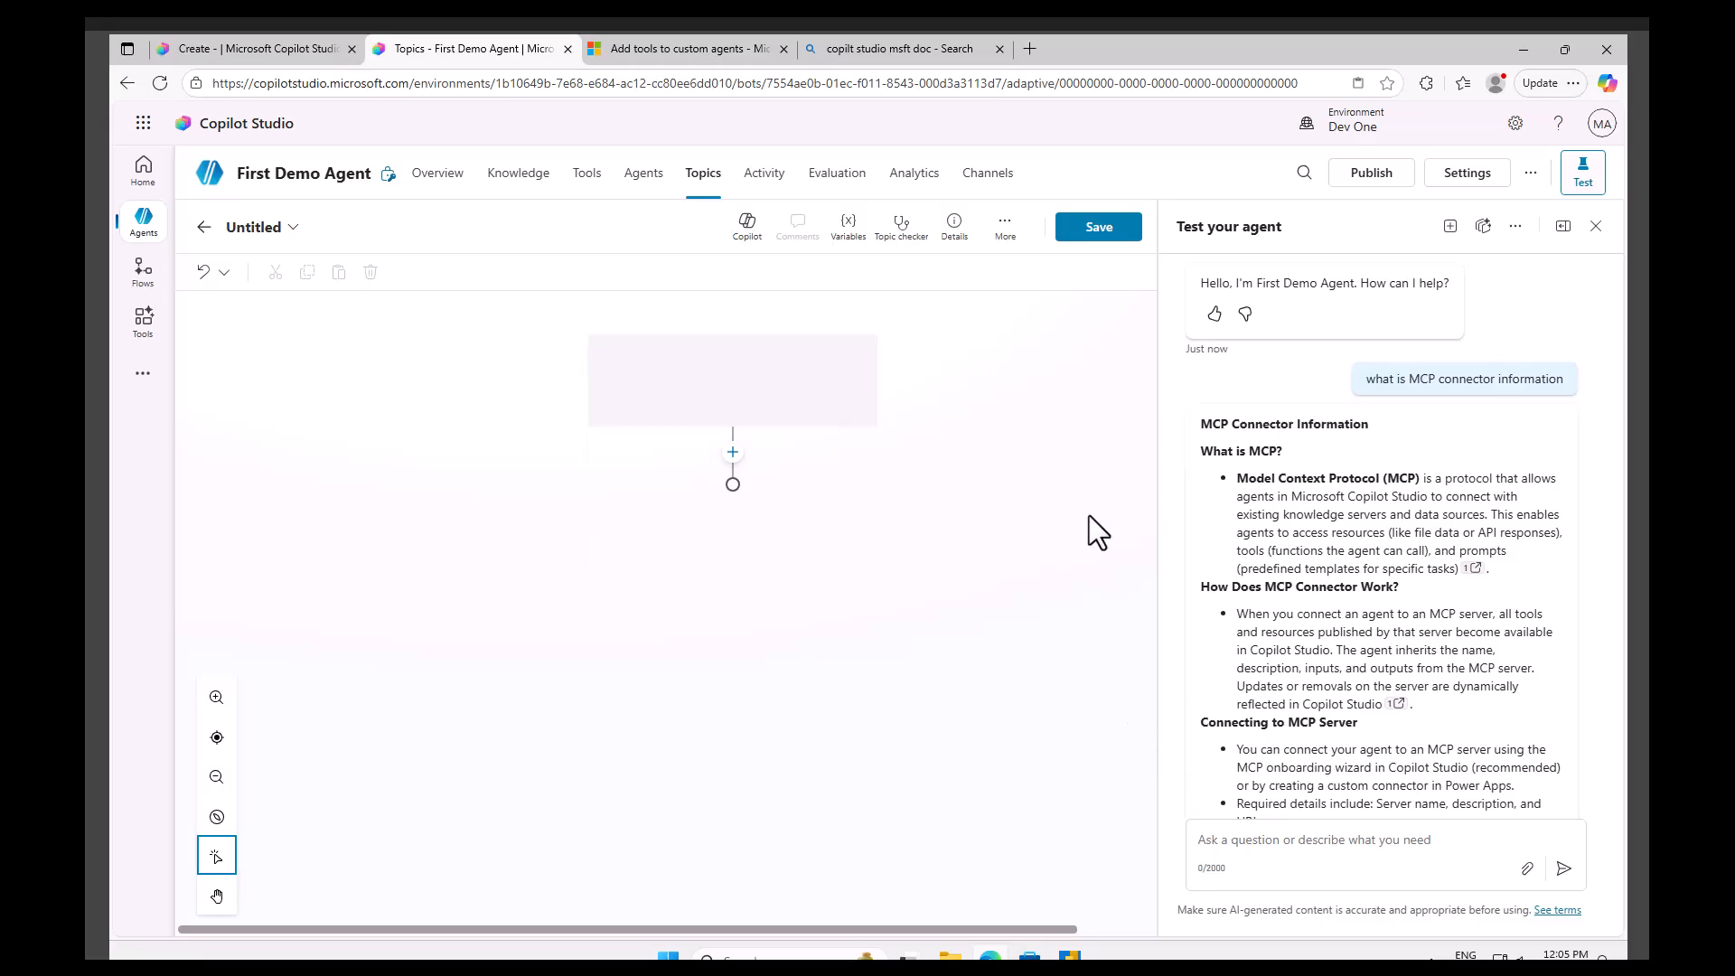
Describe the topic's trigger as 'Department Hi, Hi give me department name', correcting the misspelled word.
left_click(726, 517)
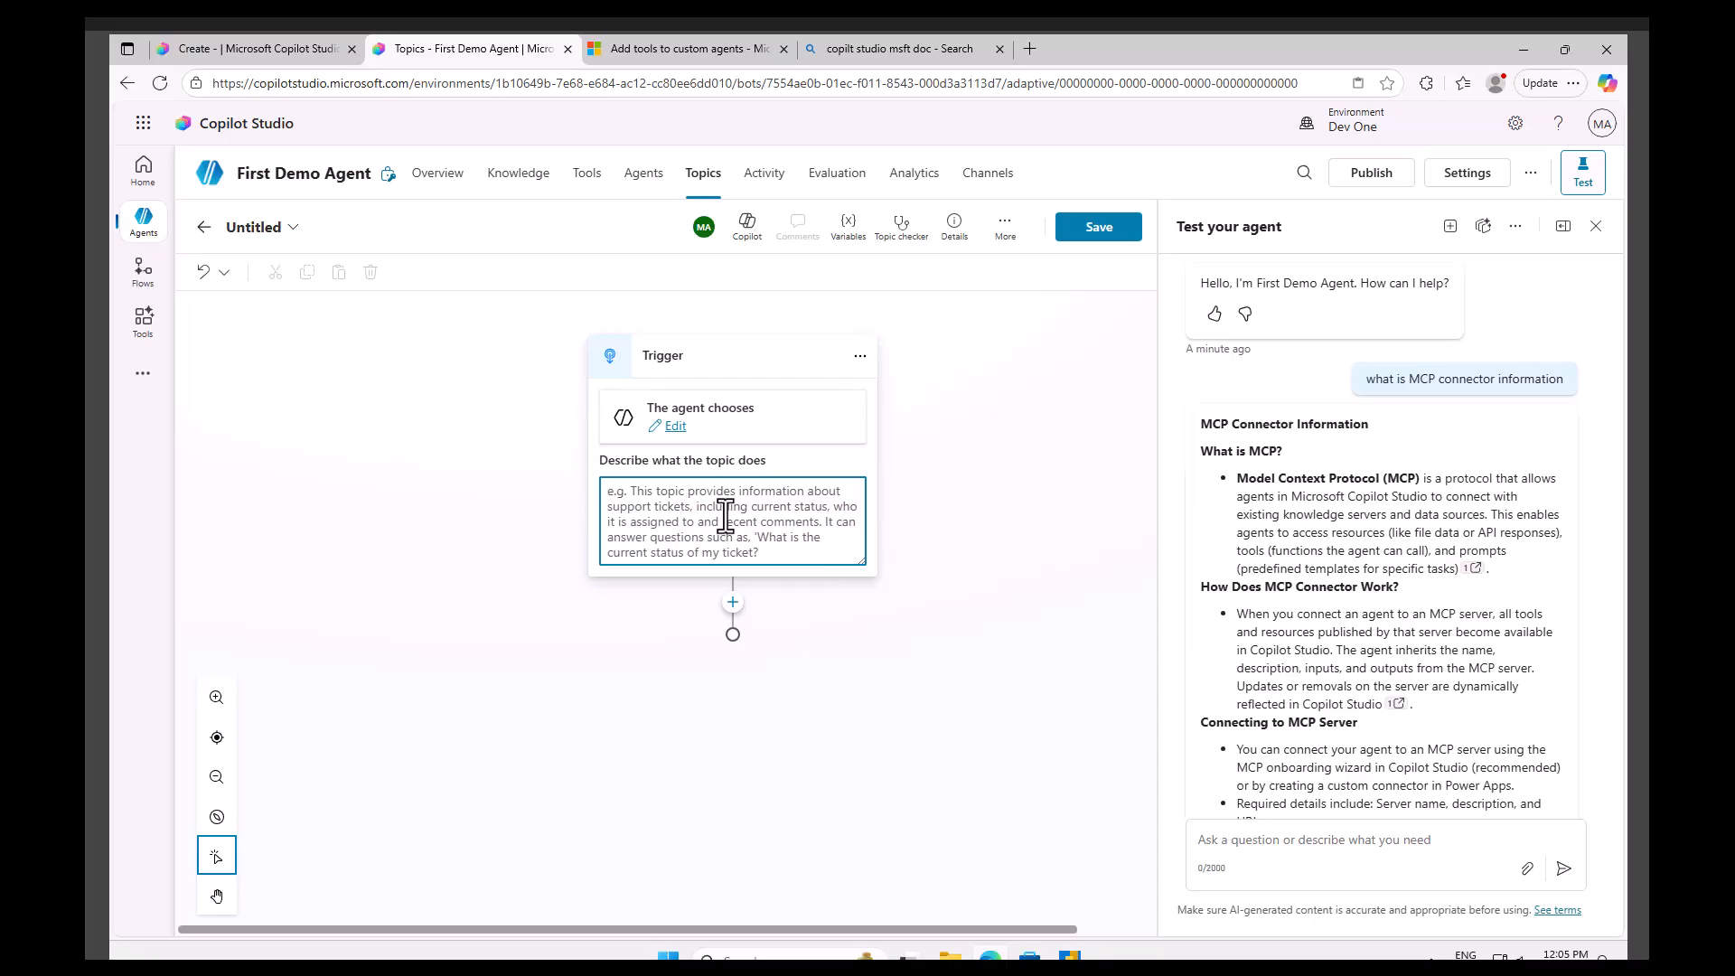
type("Department Hi, Hi give me depratm")
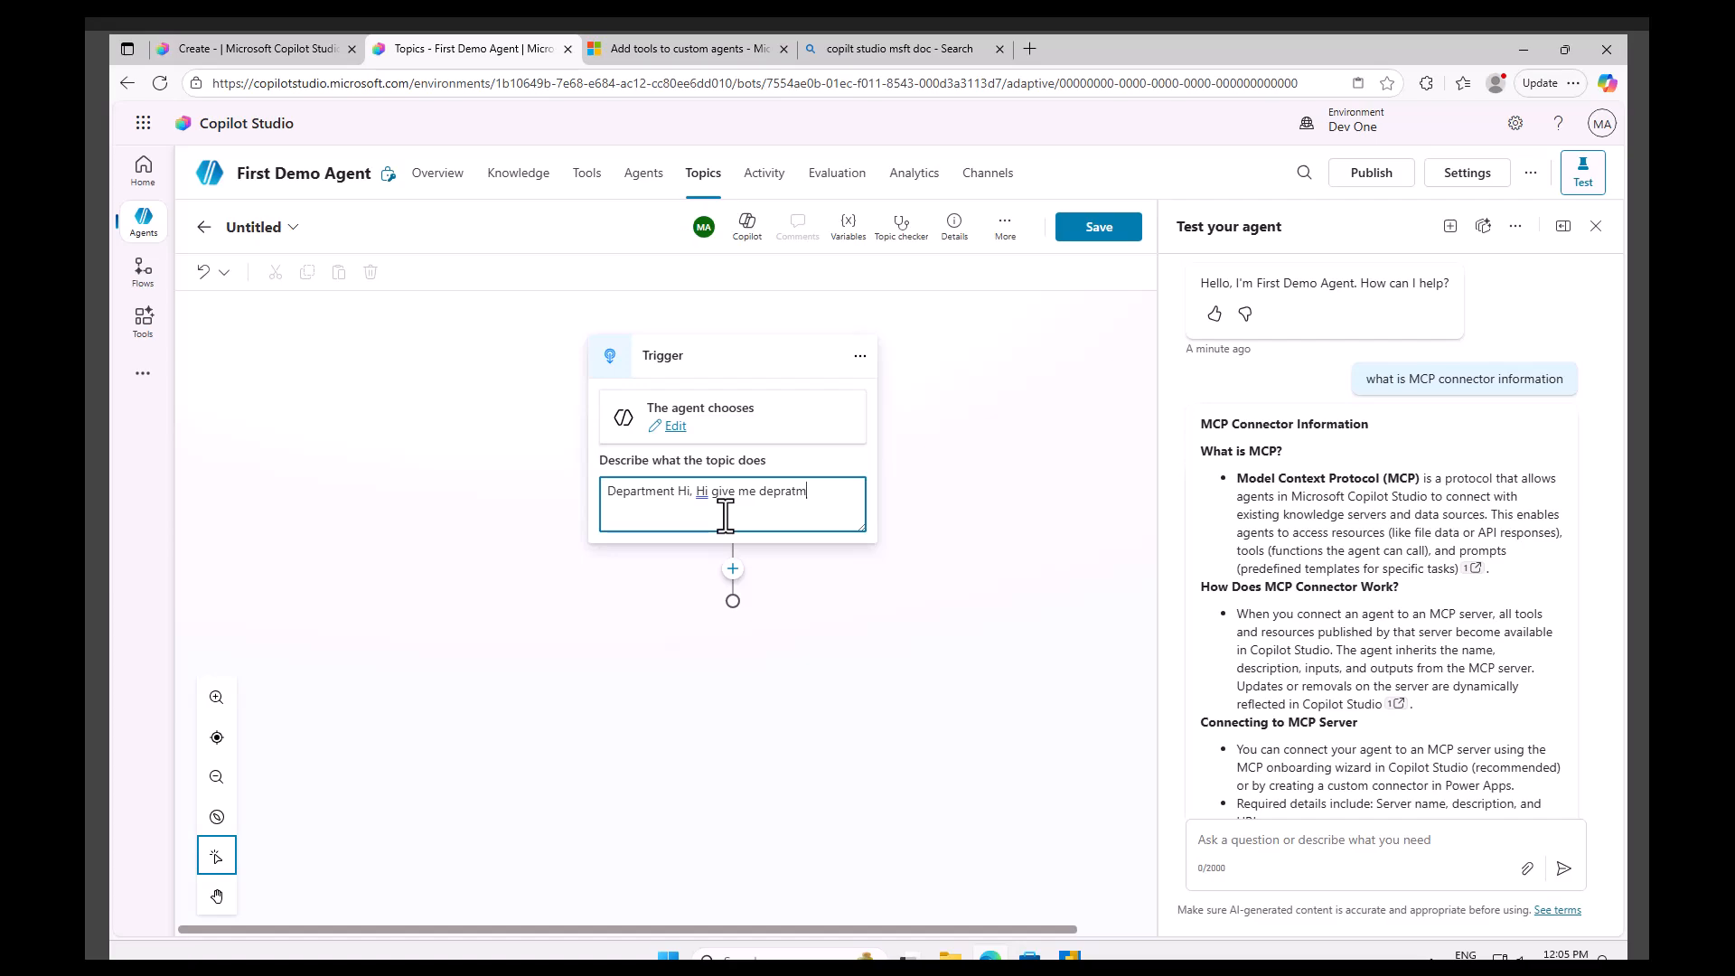
right_click(772, 492)
left_click(787, 557)
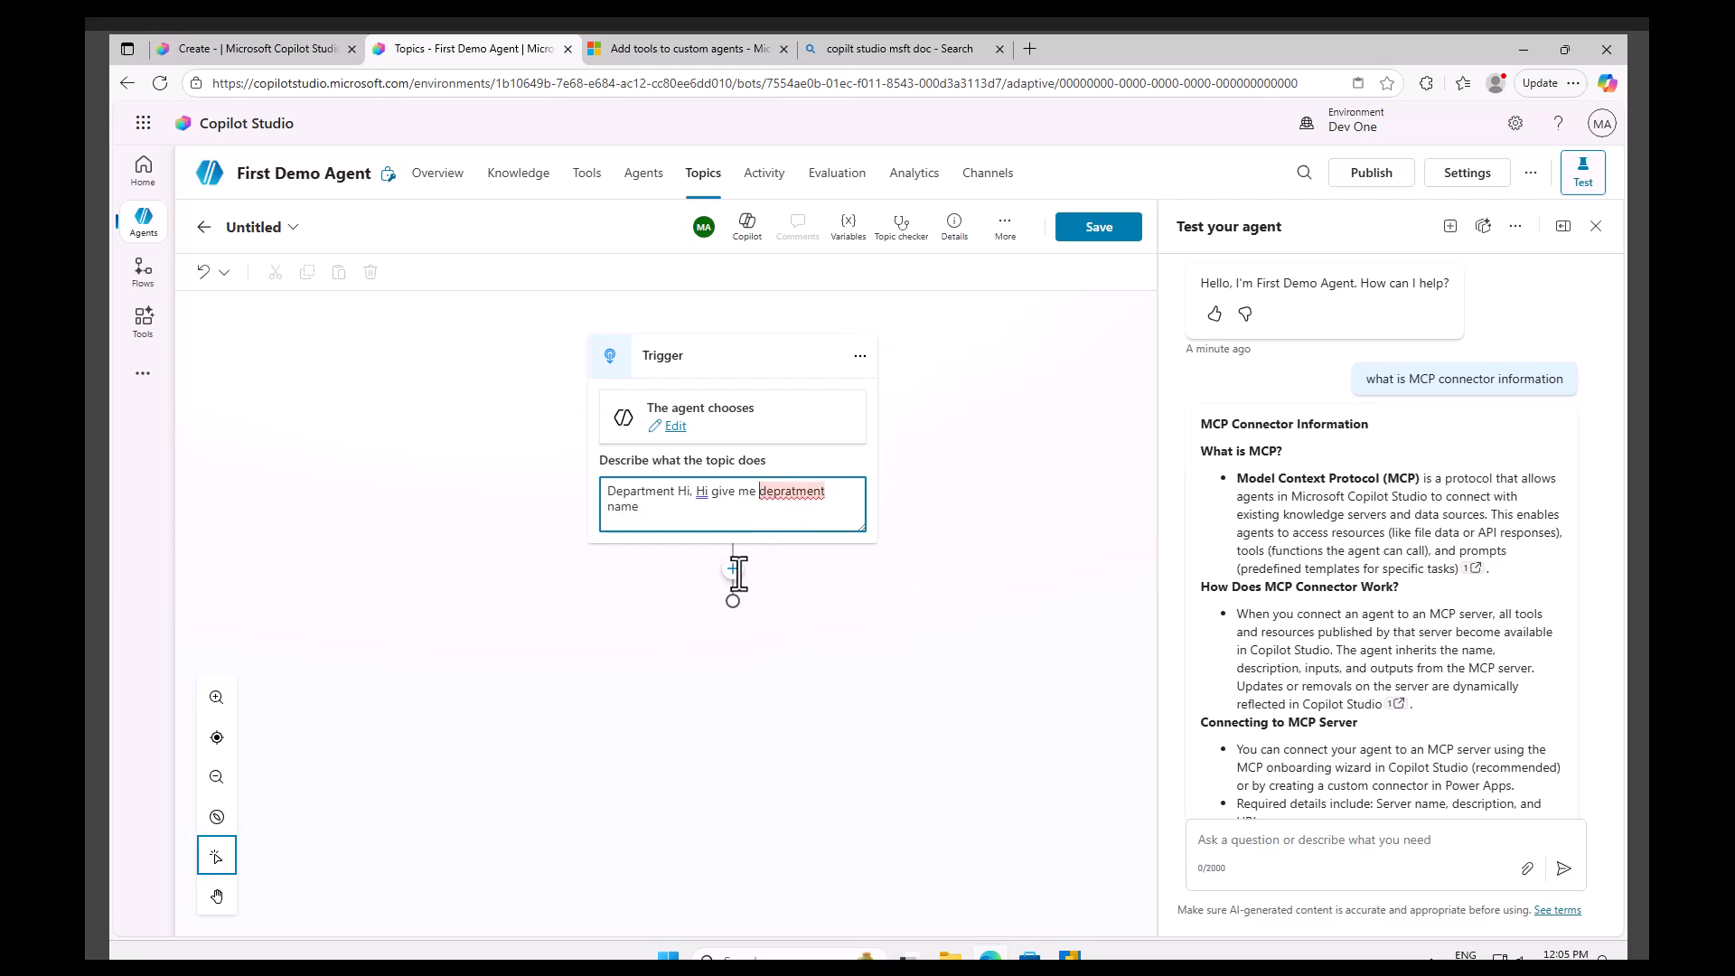
Add a message node saying 'Hi, please give your Department Name' below the trigger.
left_click(736, 569)
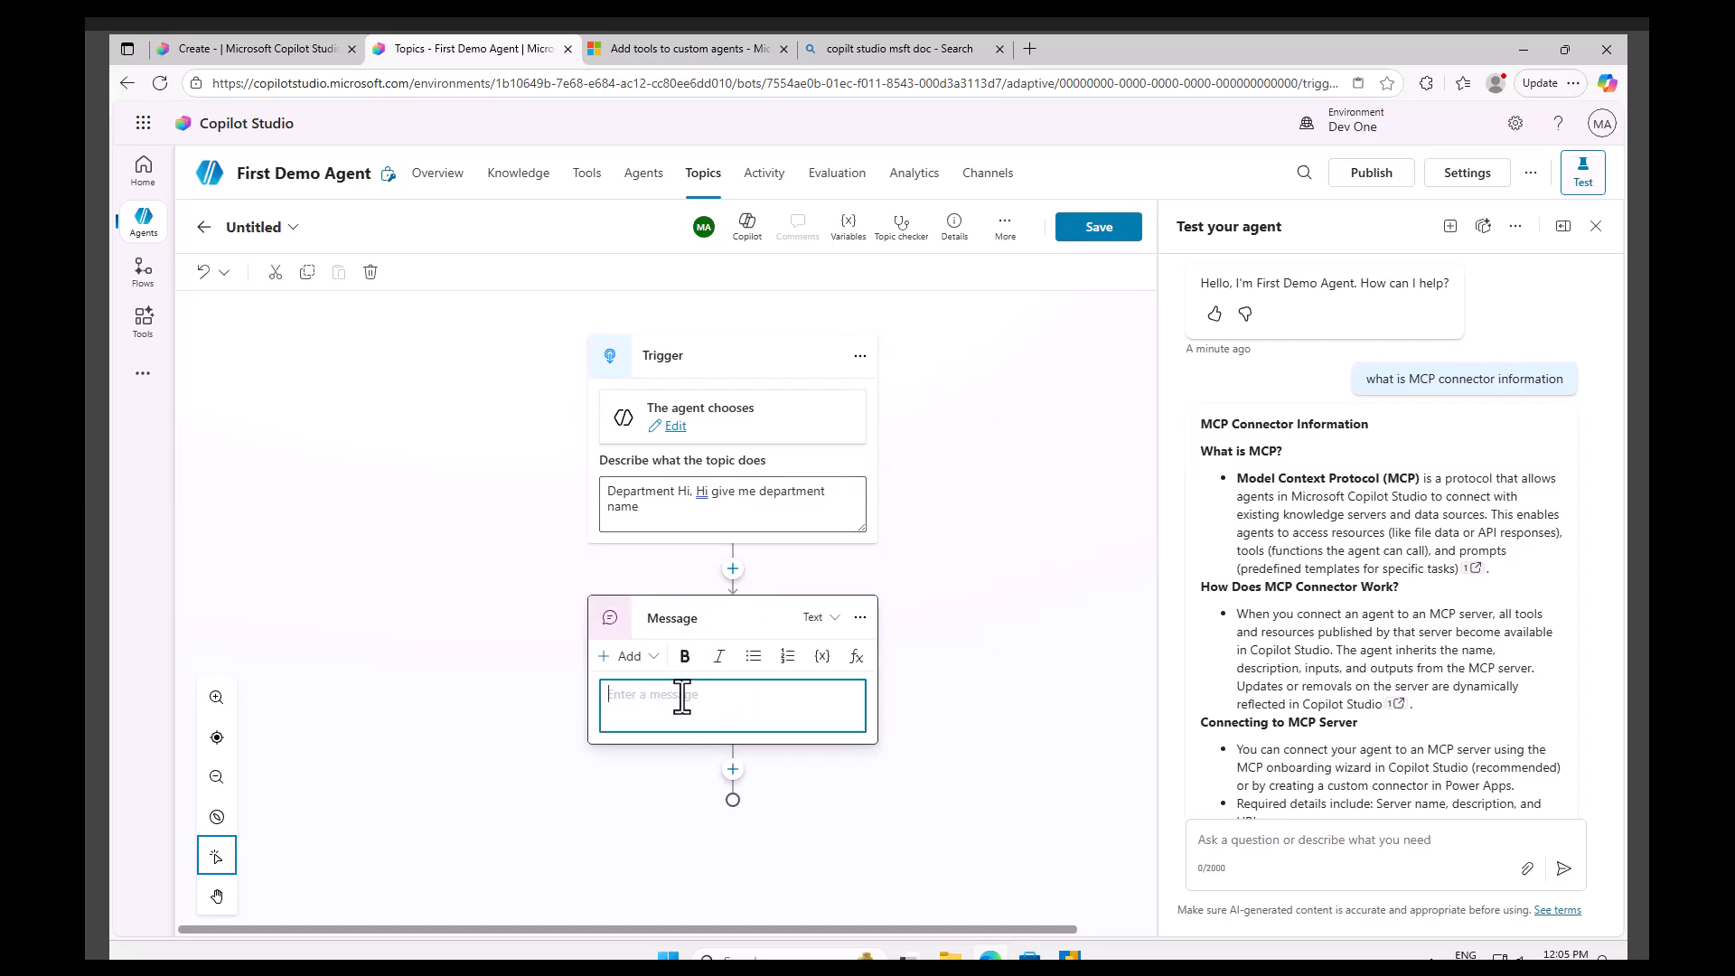
type("Hi, please give your Department Name")
Save the topic with the name 'Department topic'.
left_click(1098, 230)
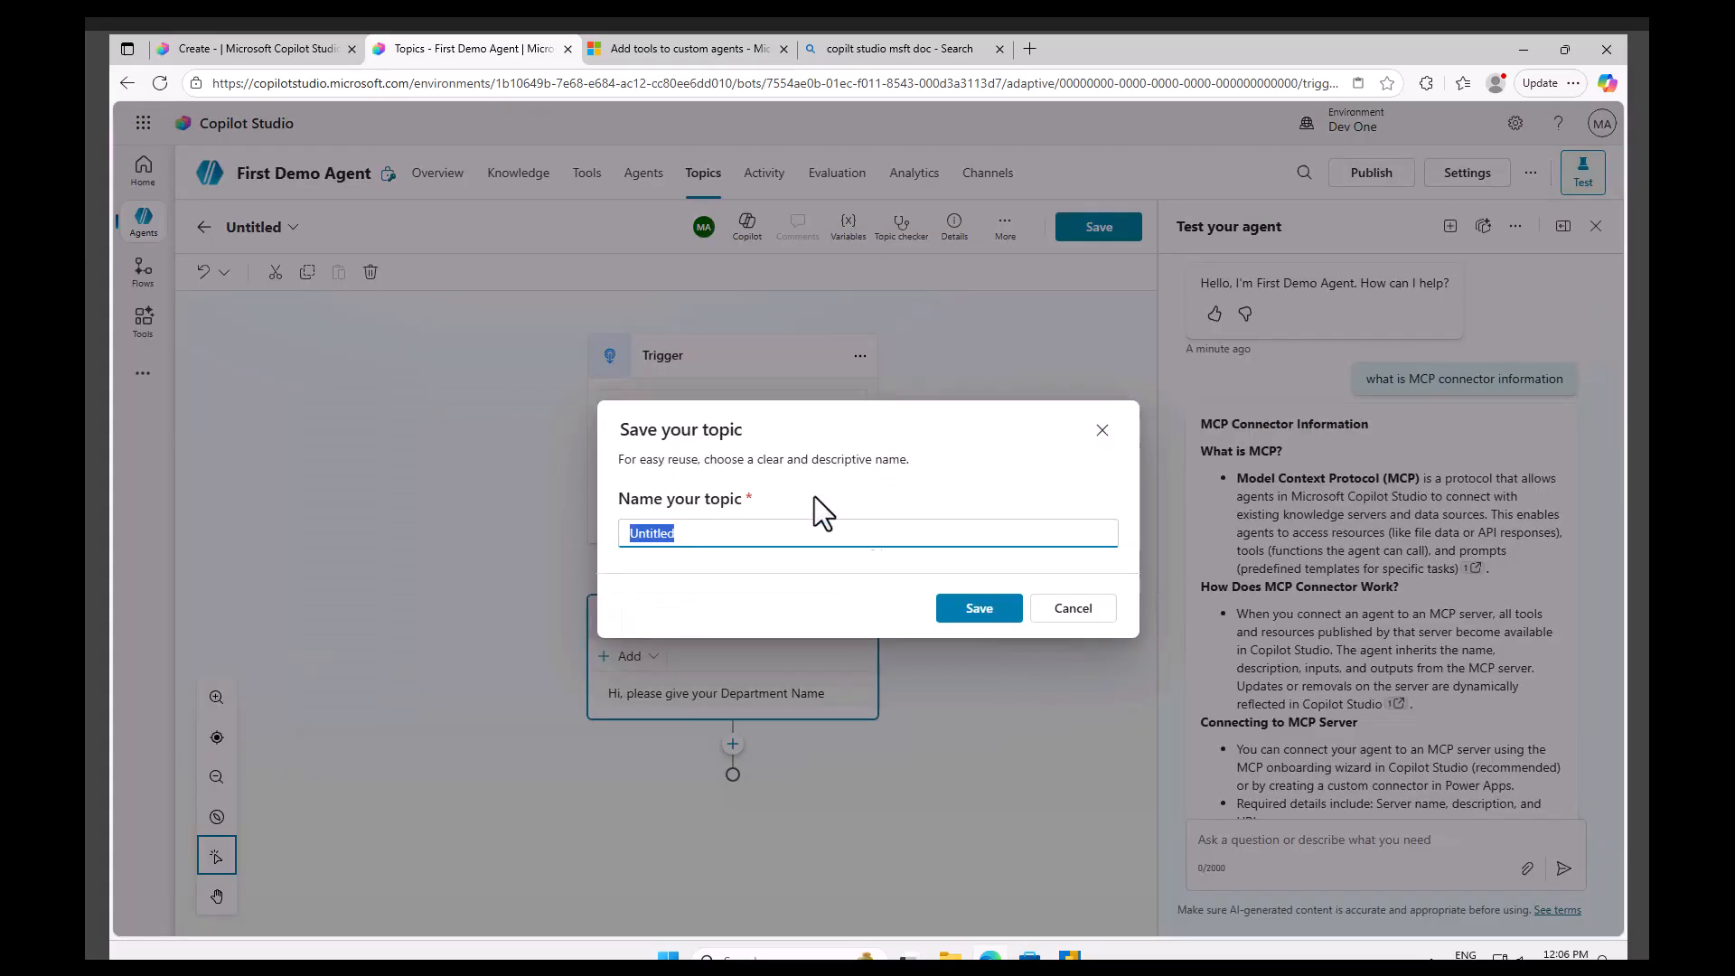
type("Department topic")
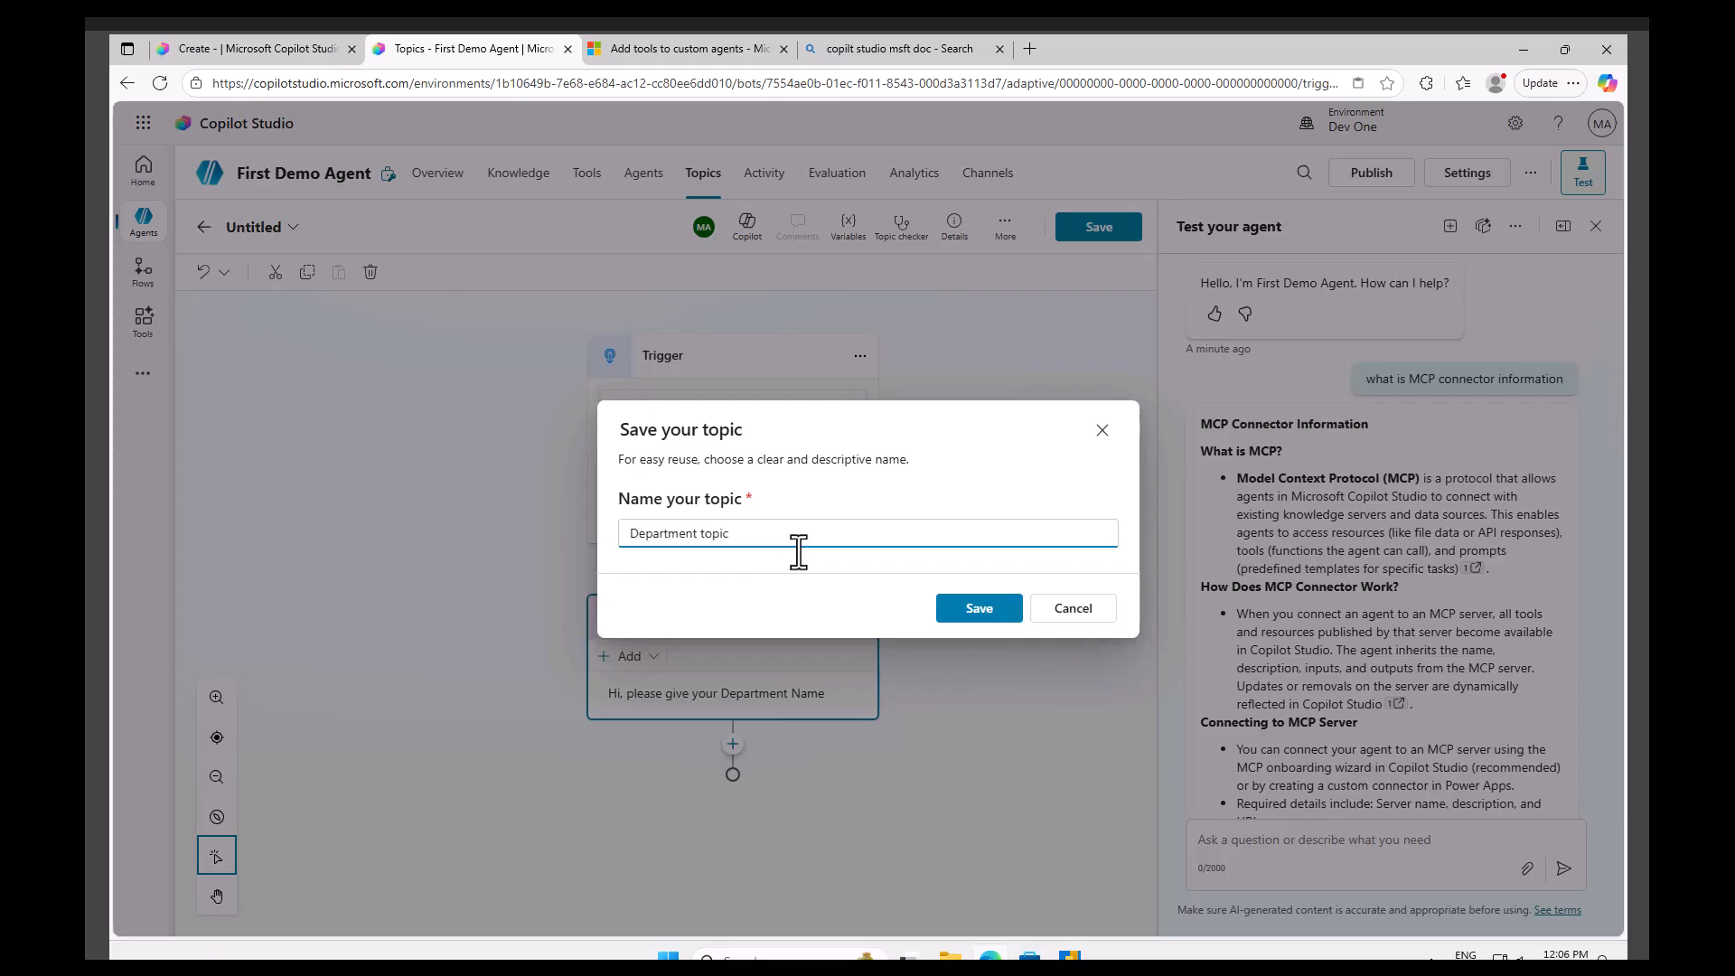
left_click(963, 611)
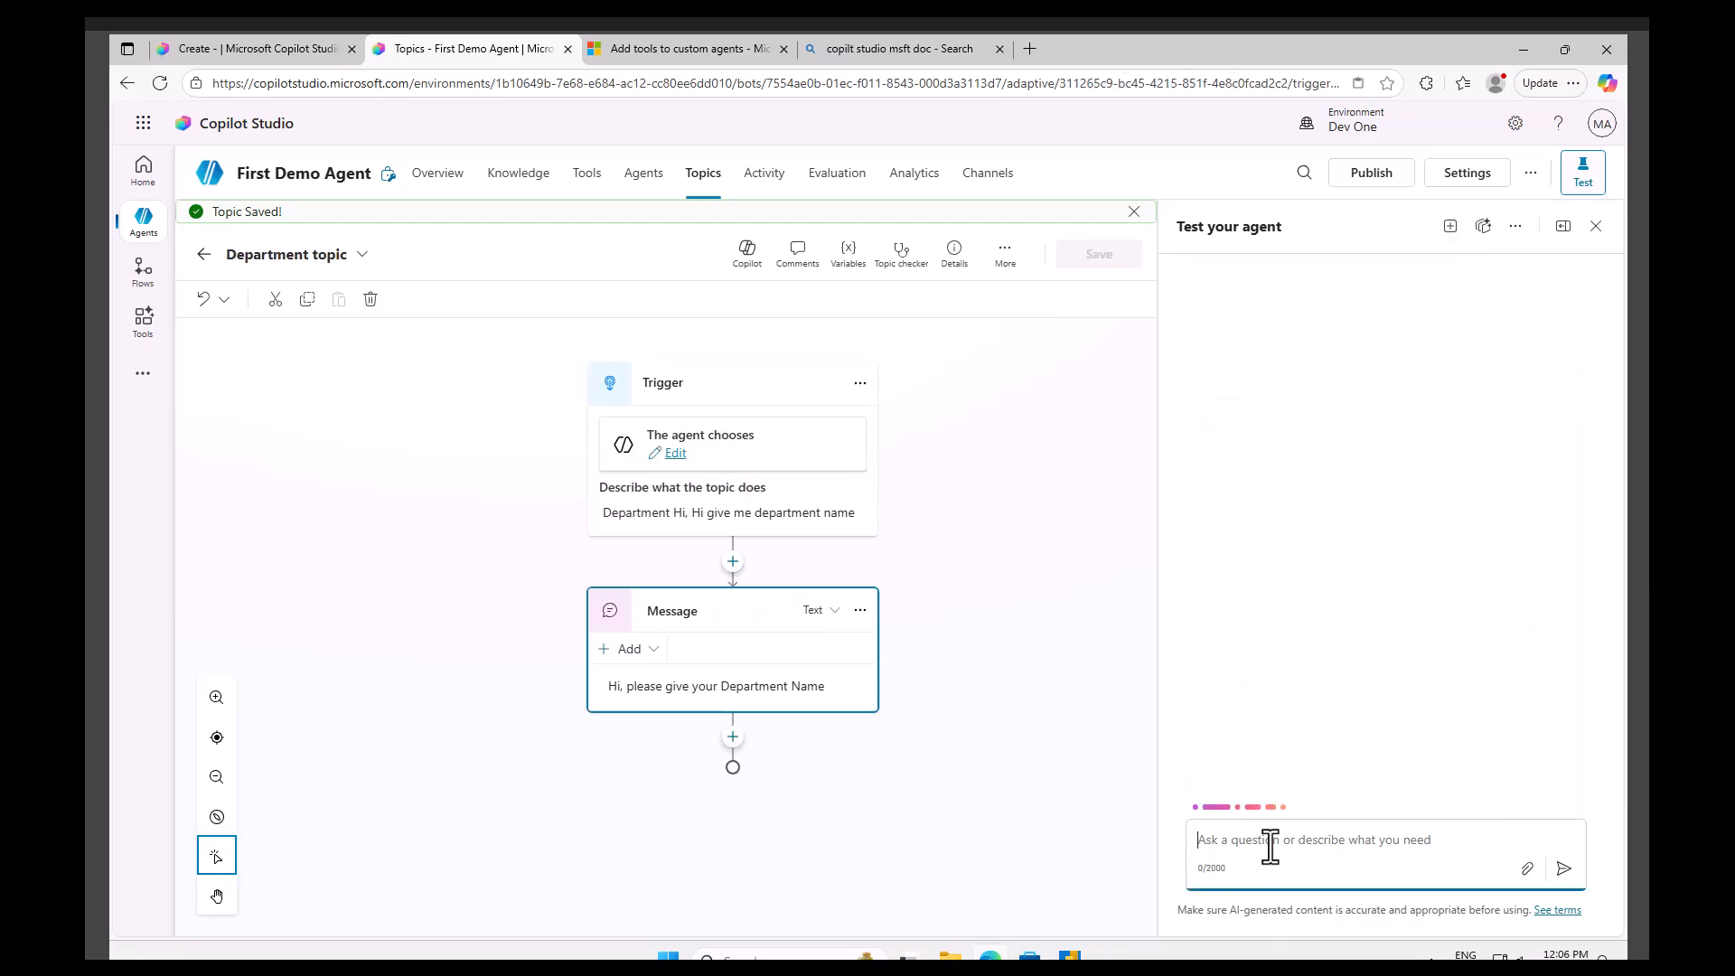
Test the topic by sending 'Hi Department' to the agent.
type("Hi ")
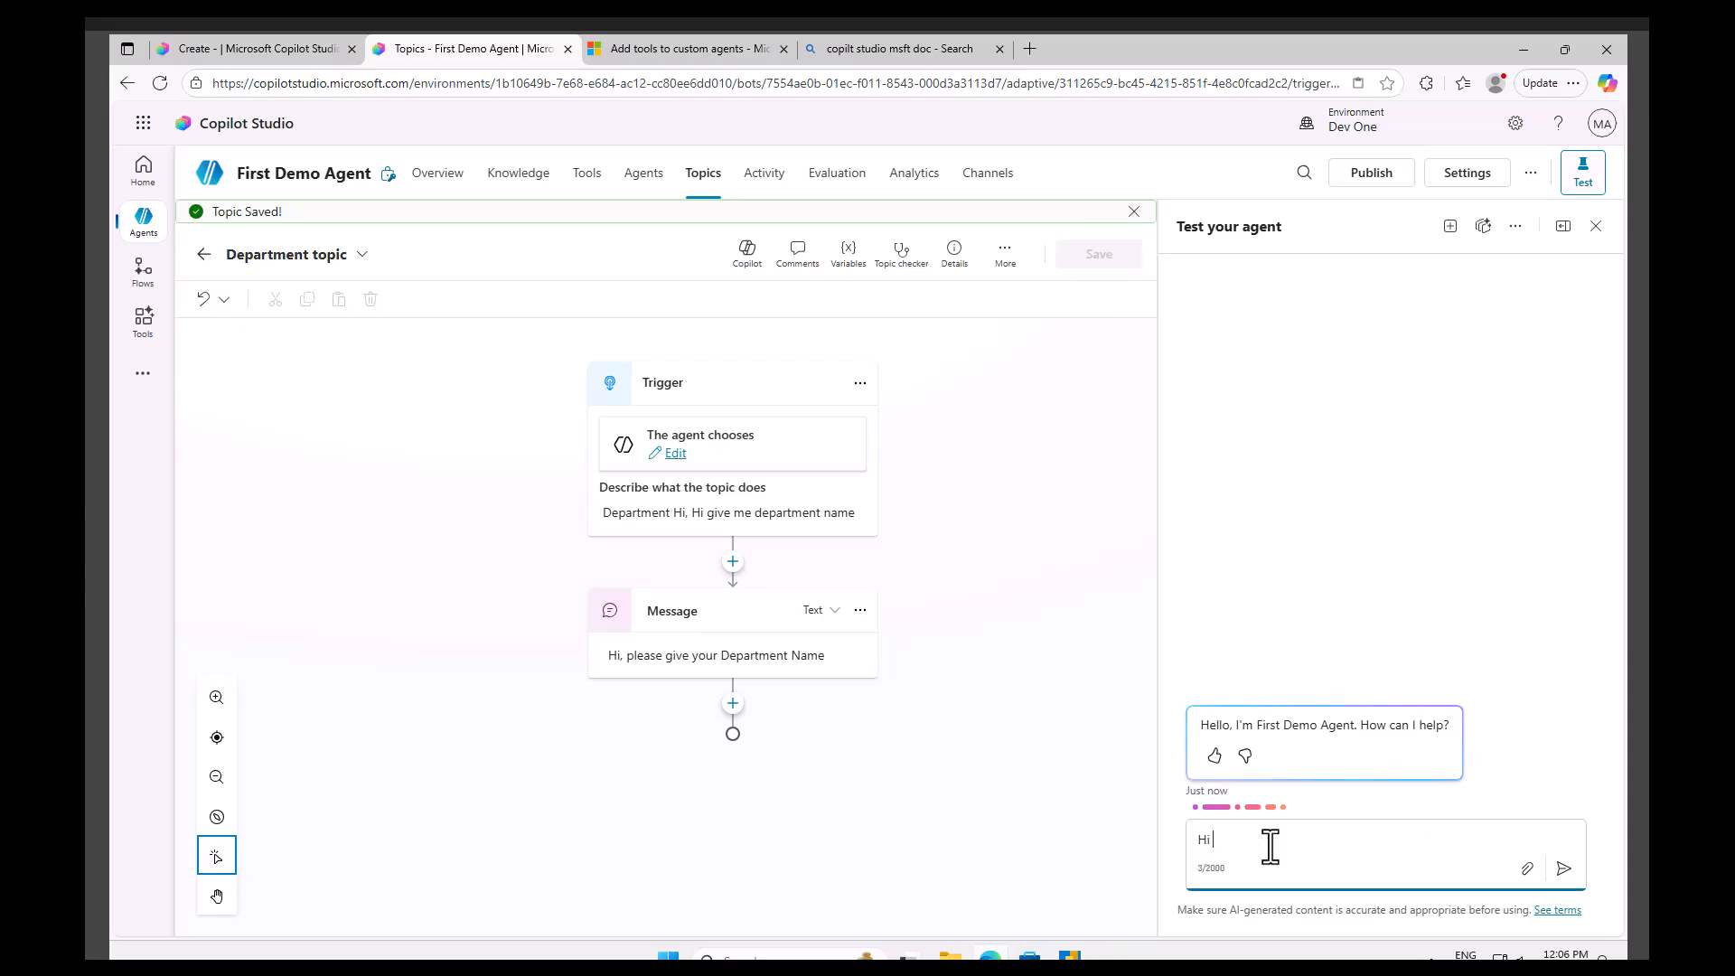
type("Department")
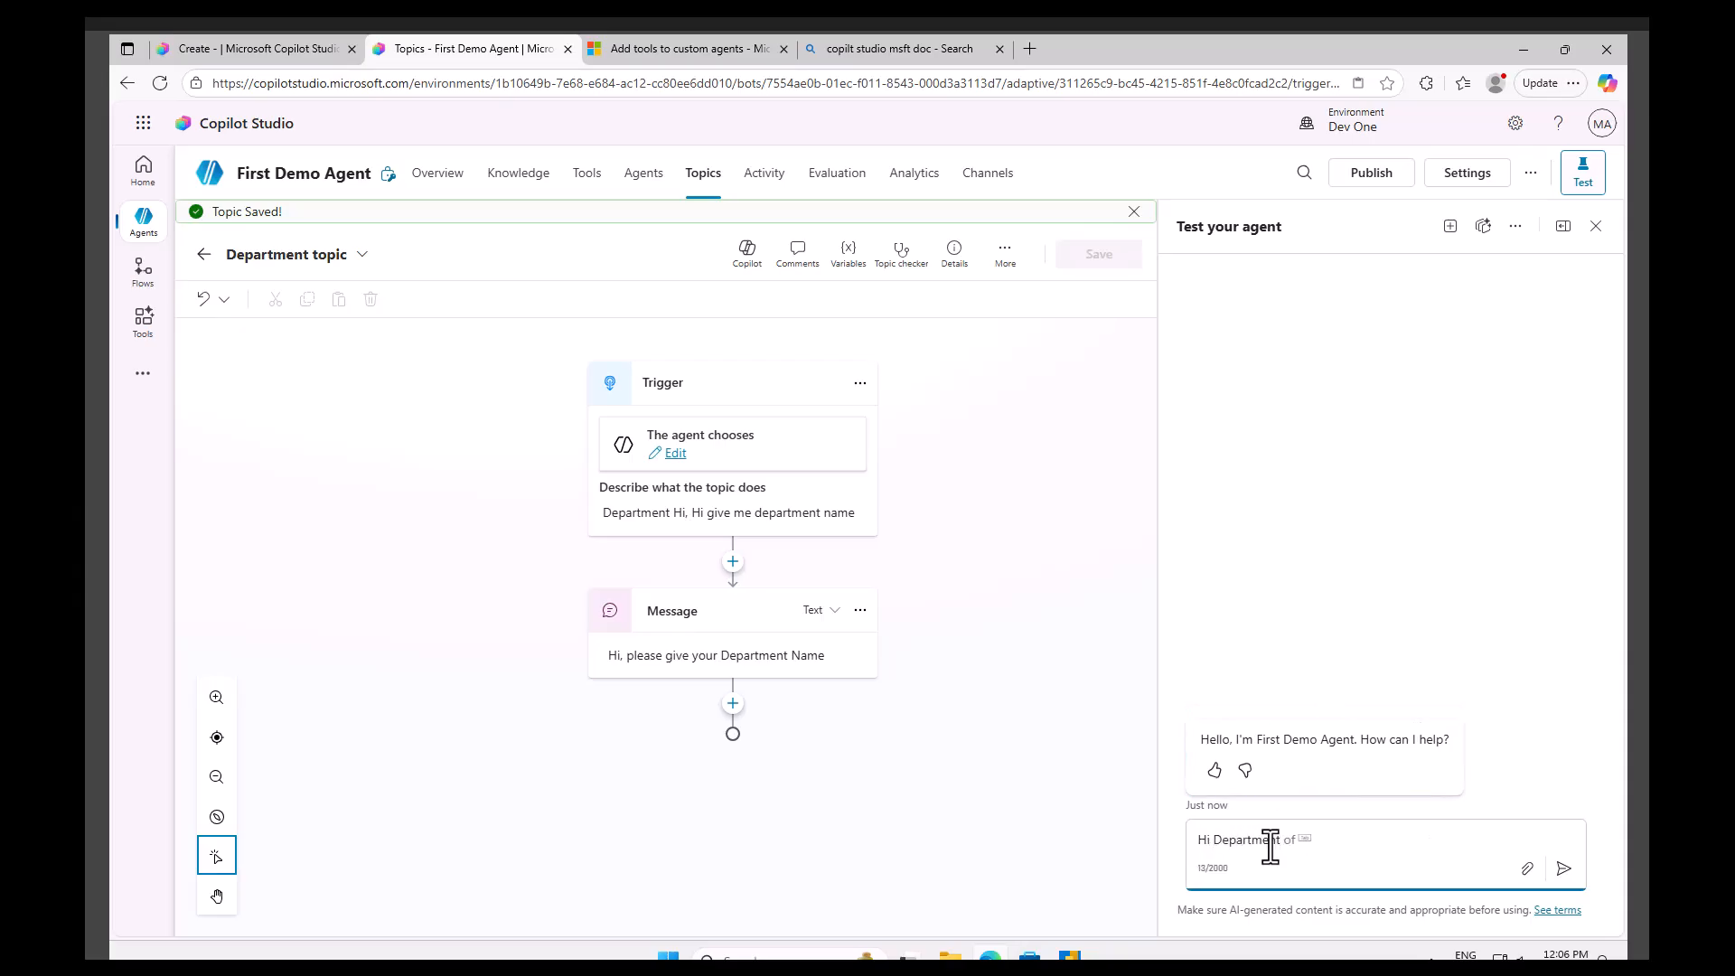
key("Return")
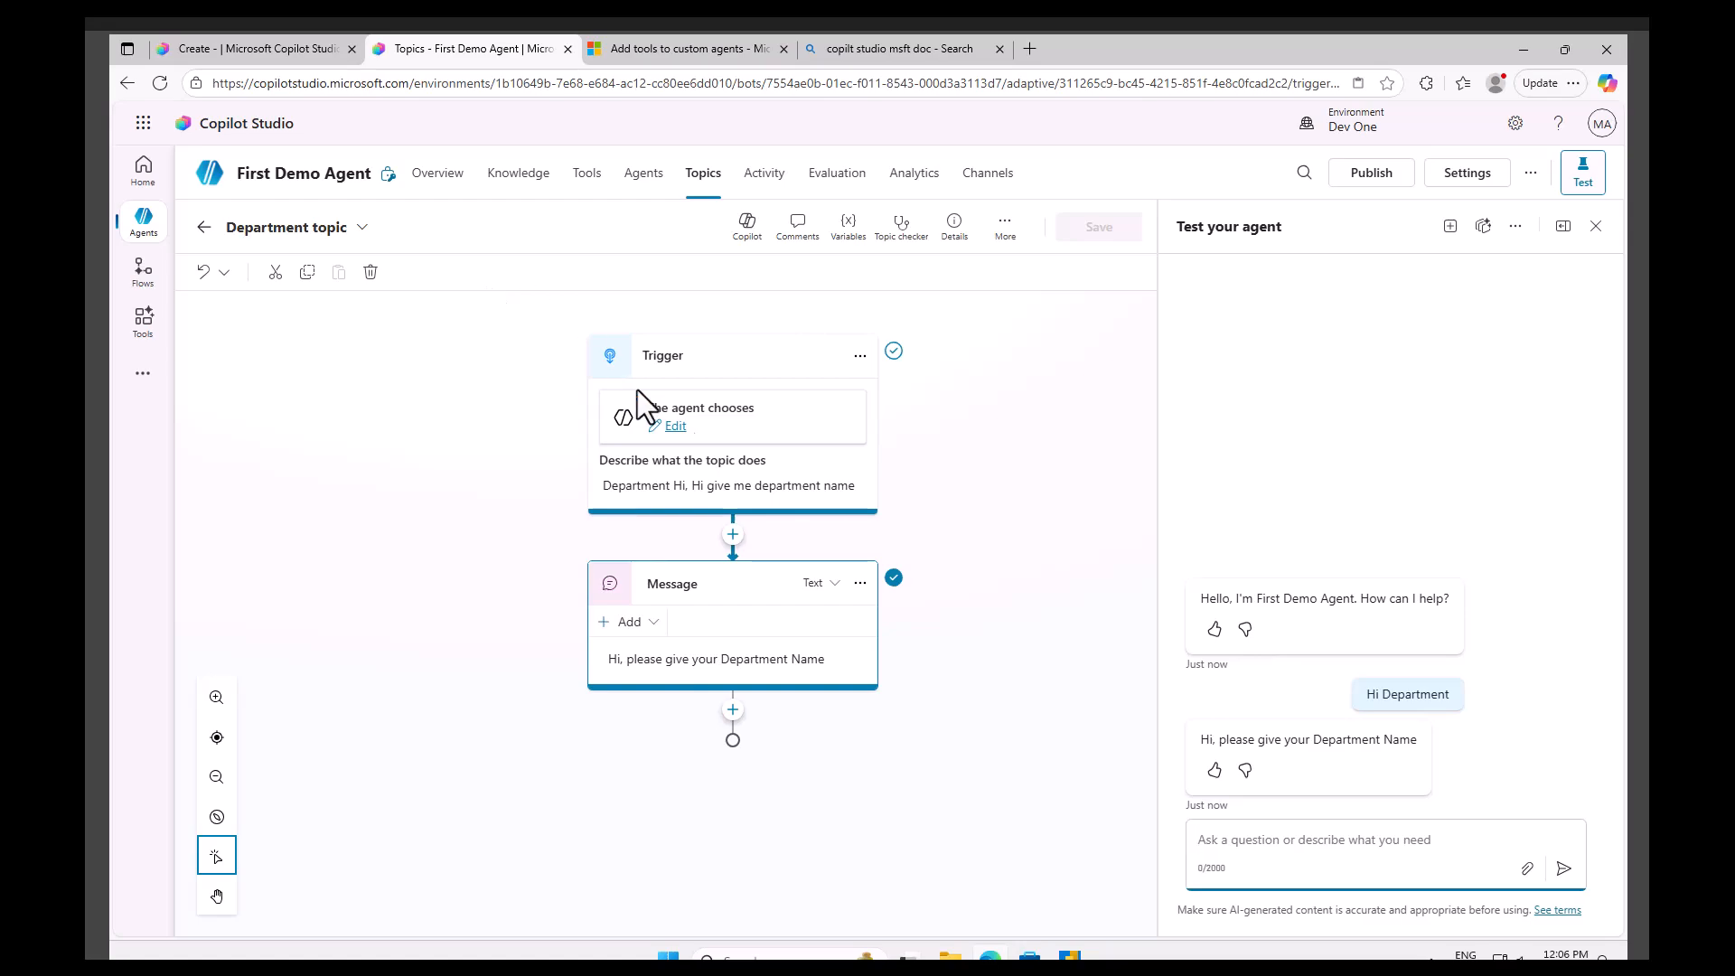
left_click(733, 535)
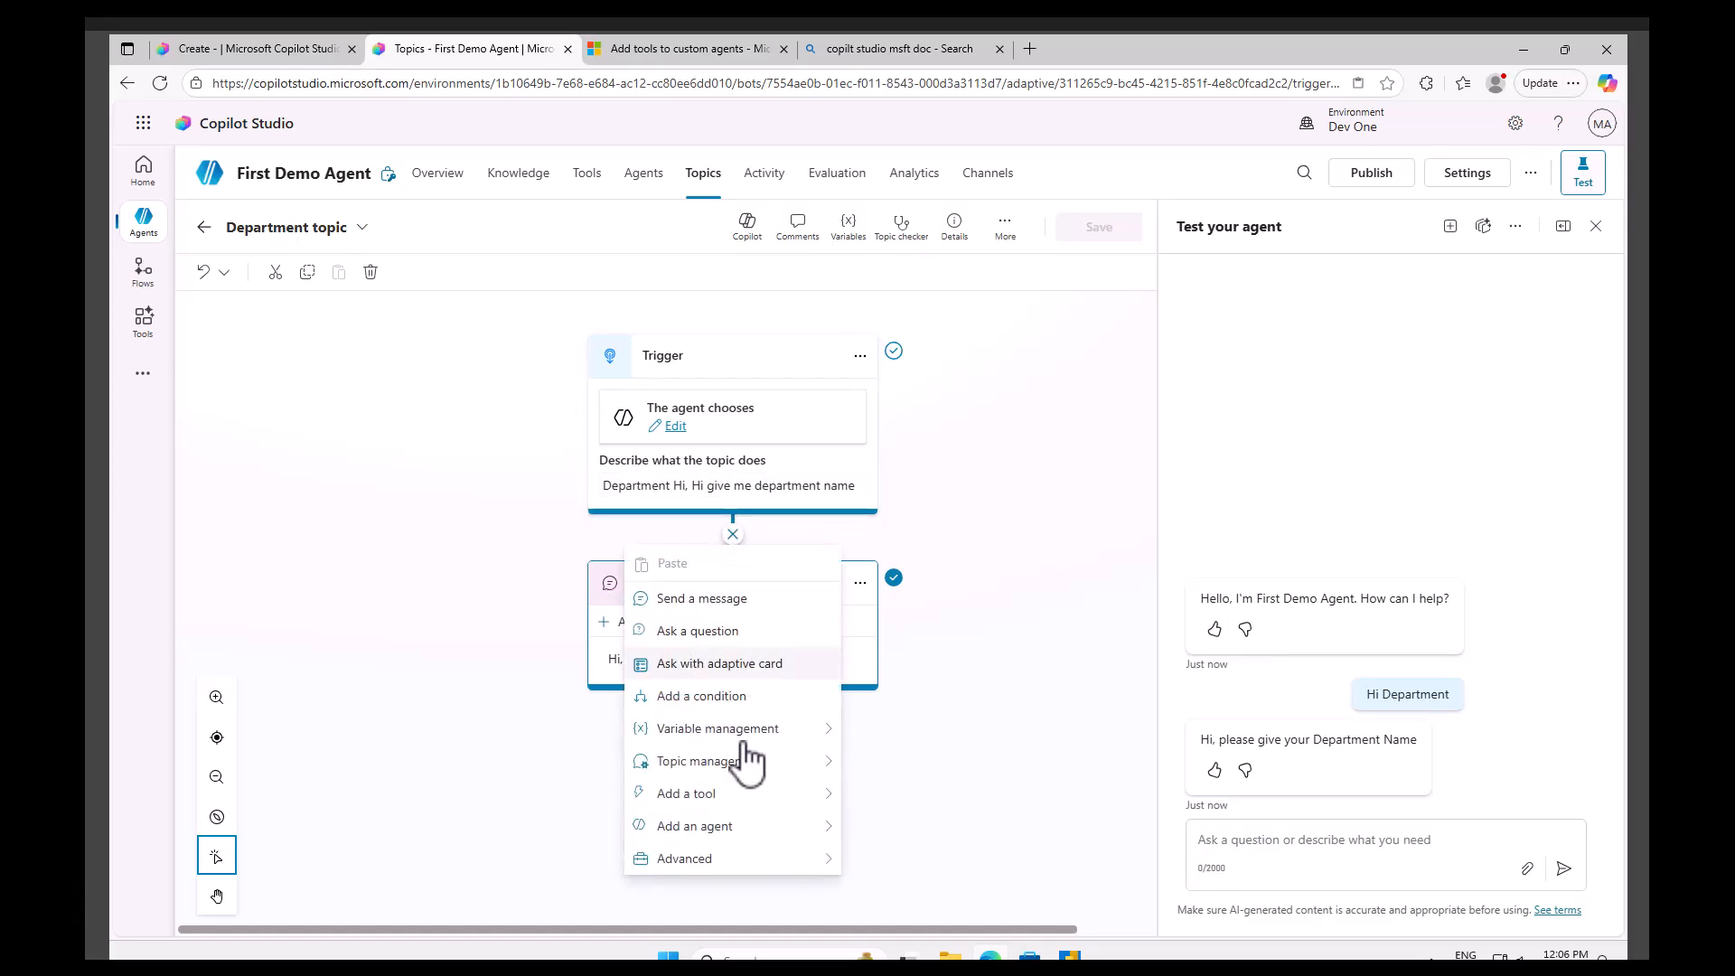
mouse_move(740, 736)
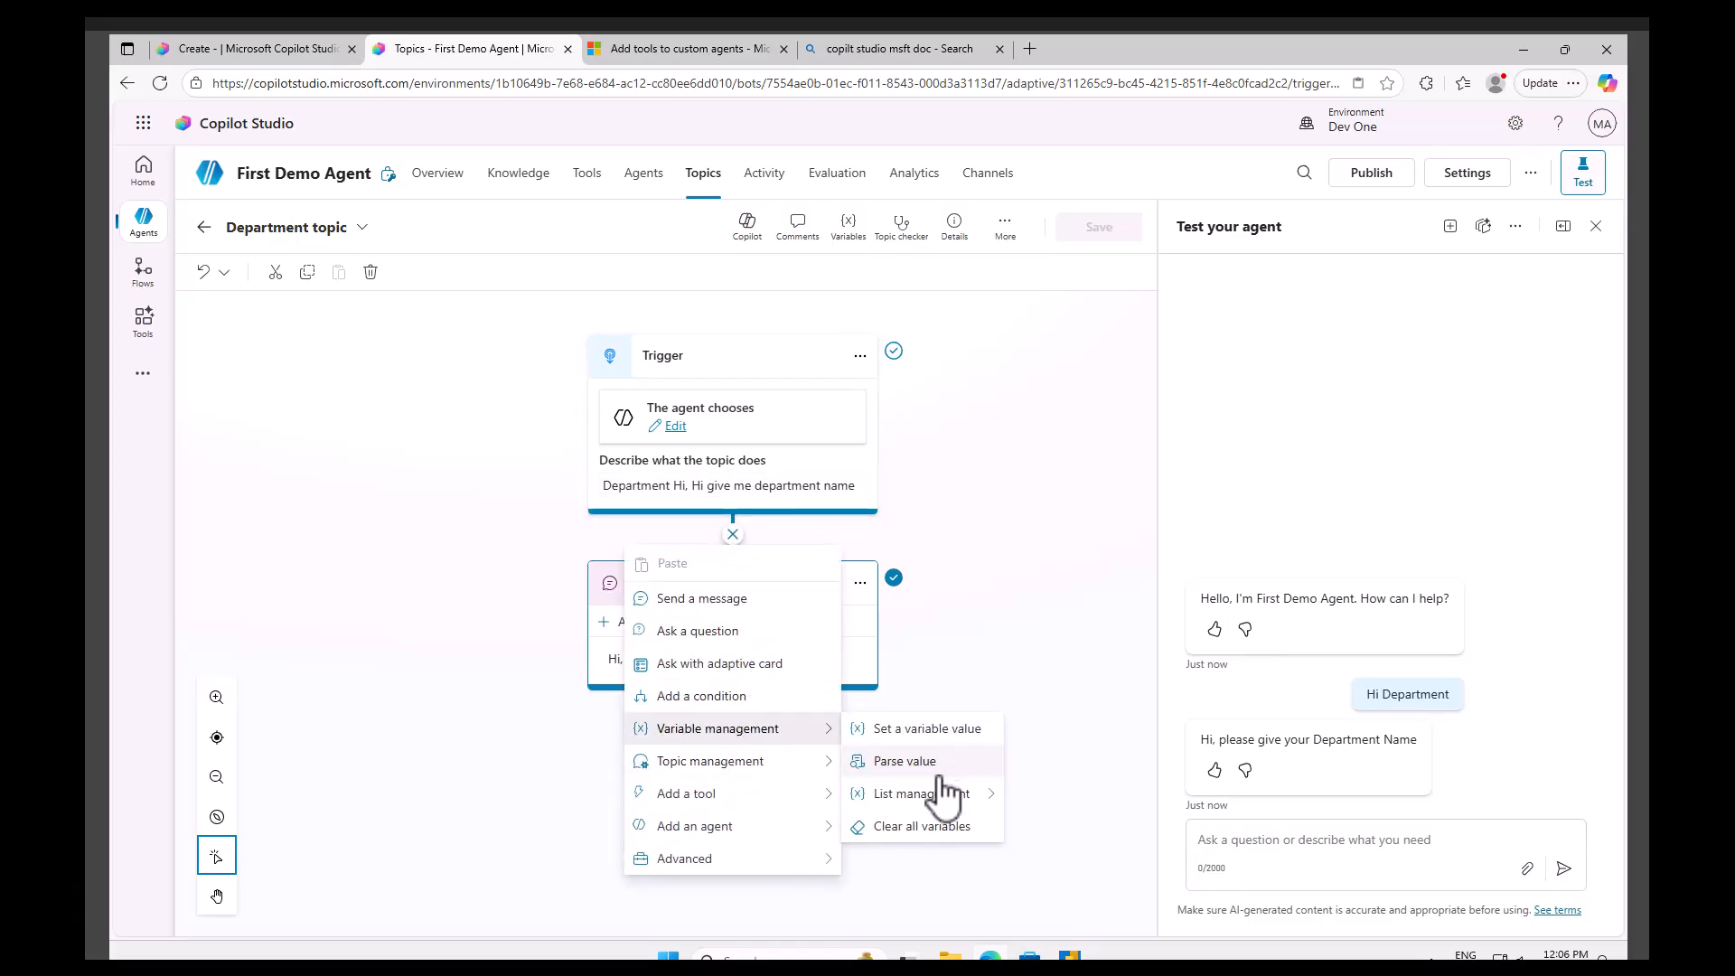
mouse_move(940, 800)
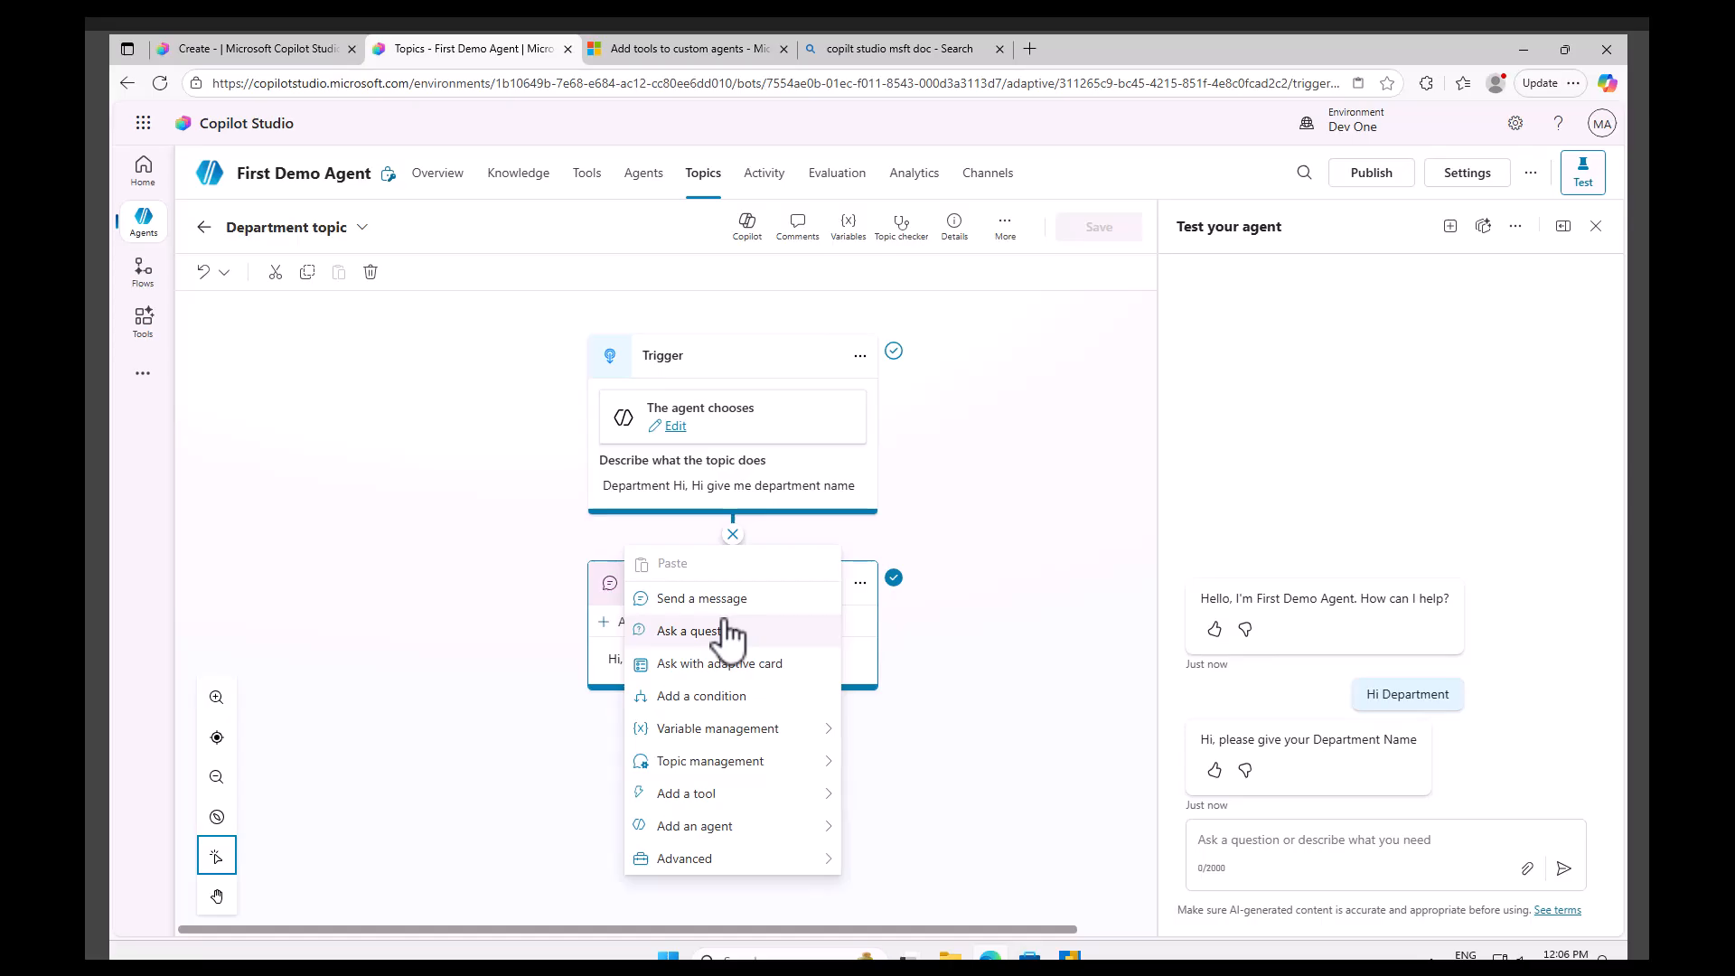
left_click(684, 795)
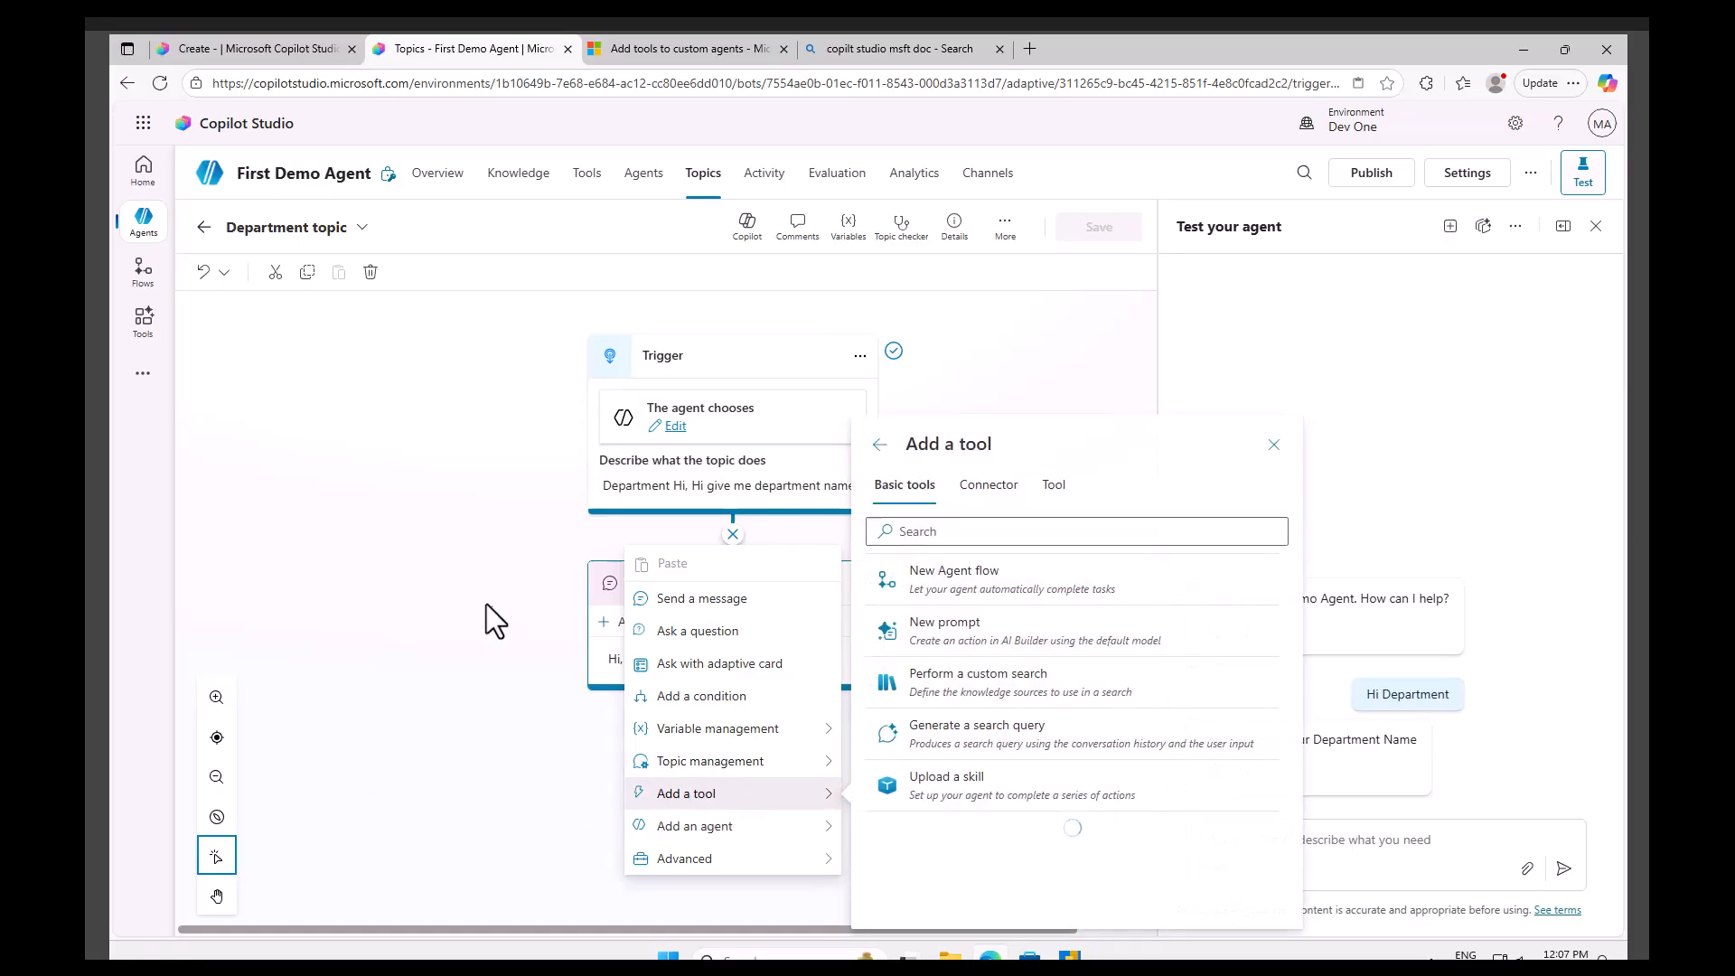
left_click(350, 445)
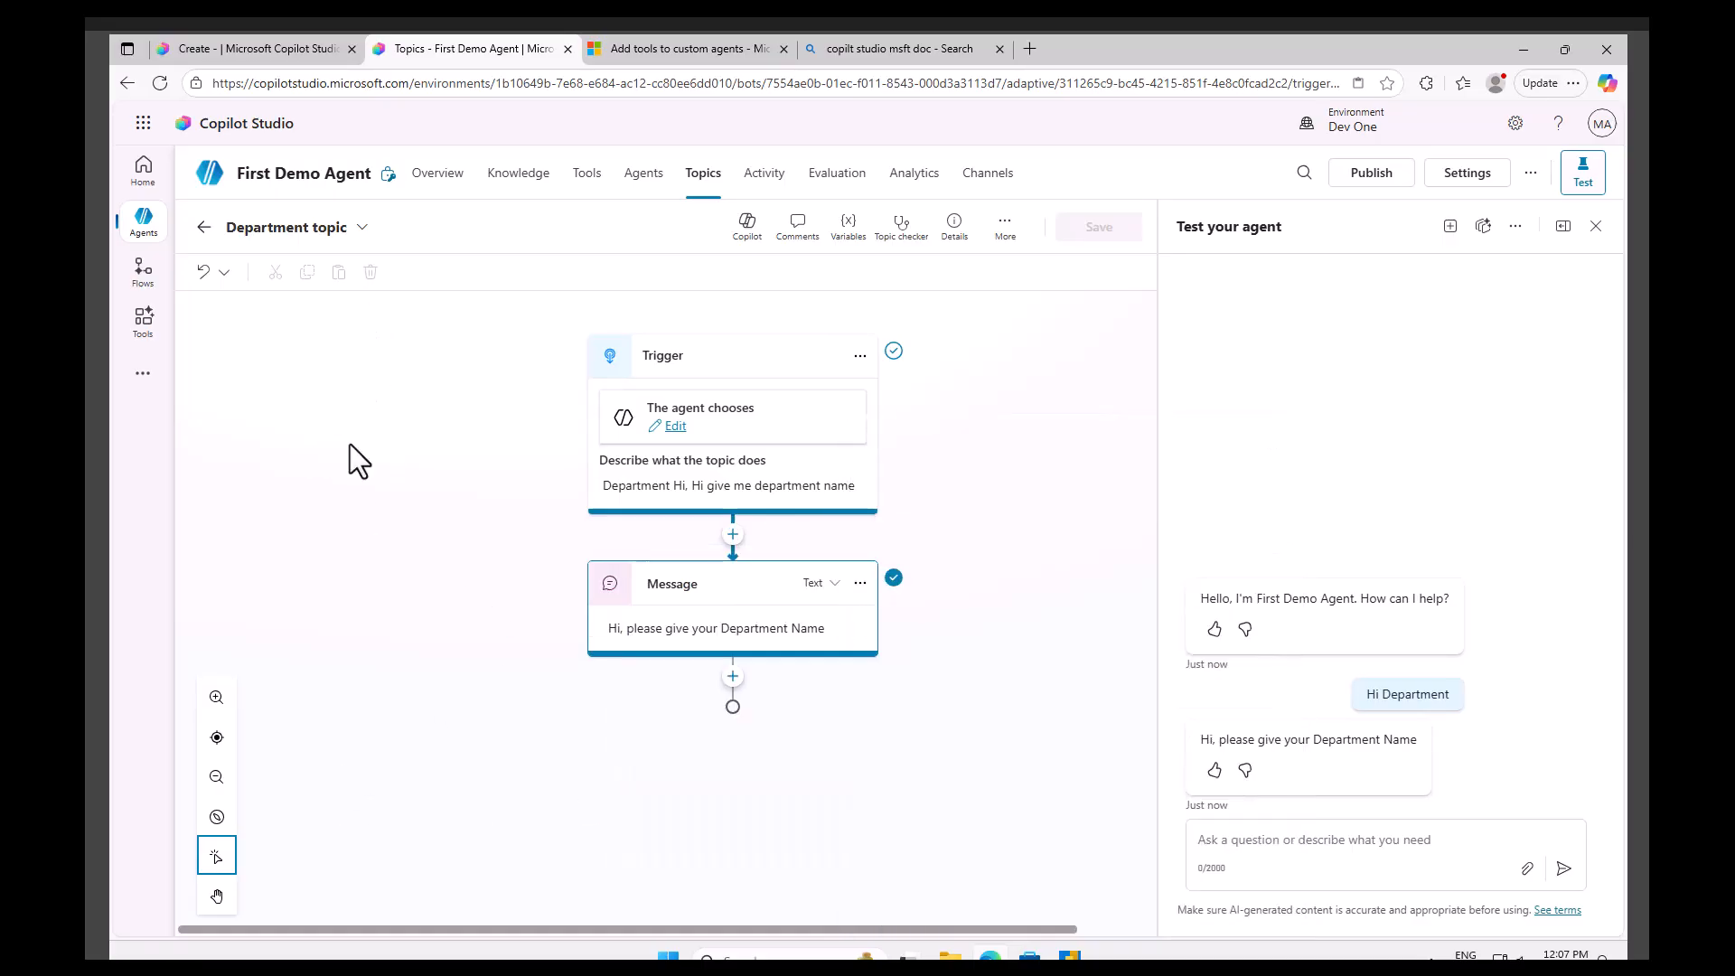